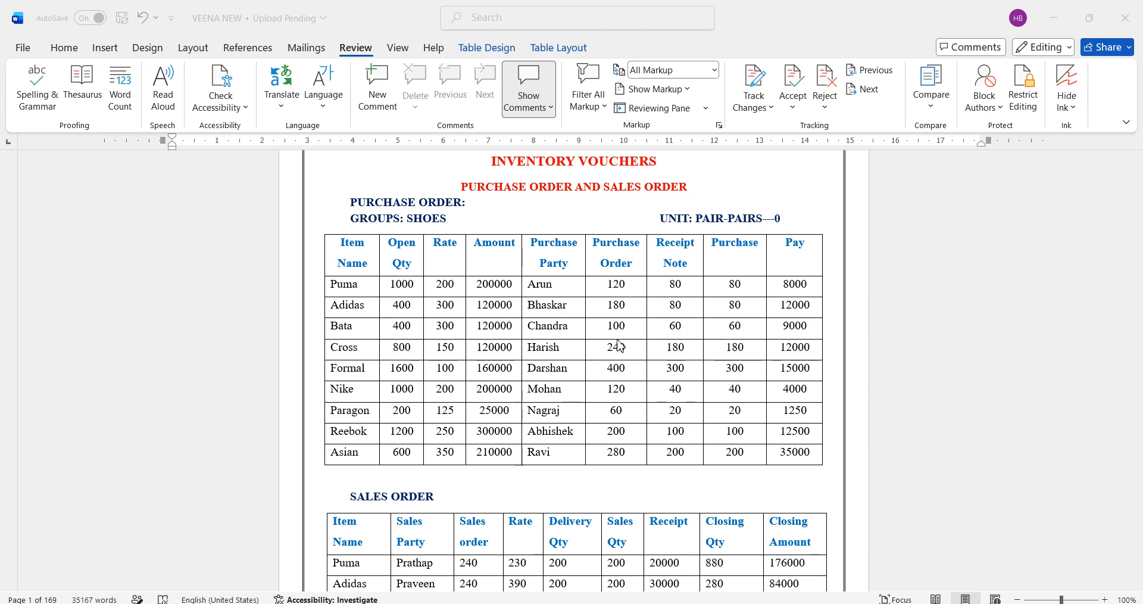
Switch to TallyPrime and check the sales voucher options available in voucher creation, leaving without recording a voucher
scroll(638, 366, down, 1)
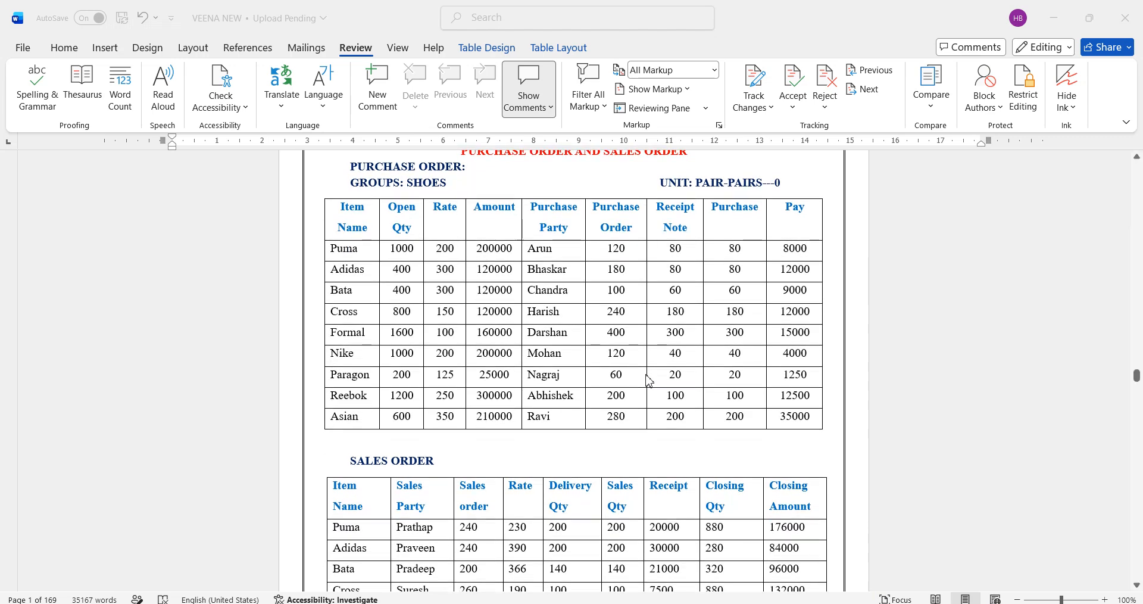
key(alt+Tab)
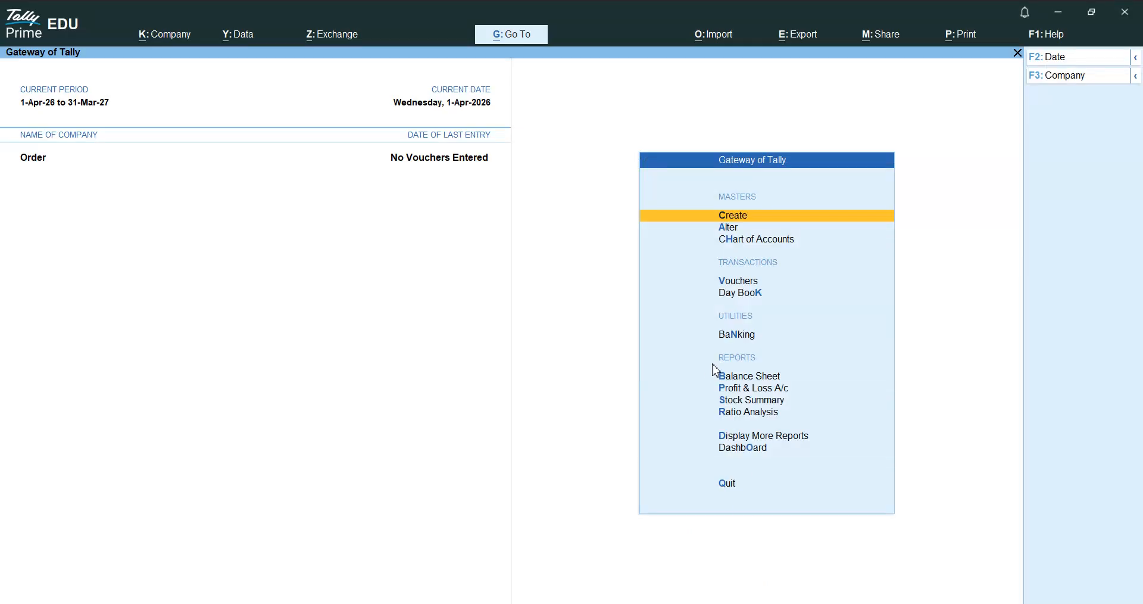
key(Down)
key(Down)
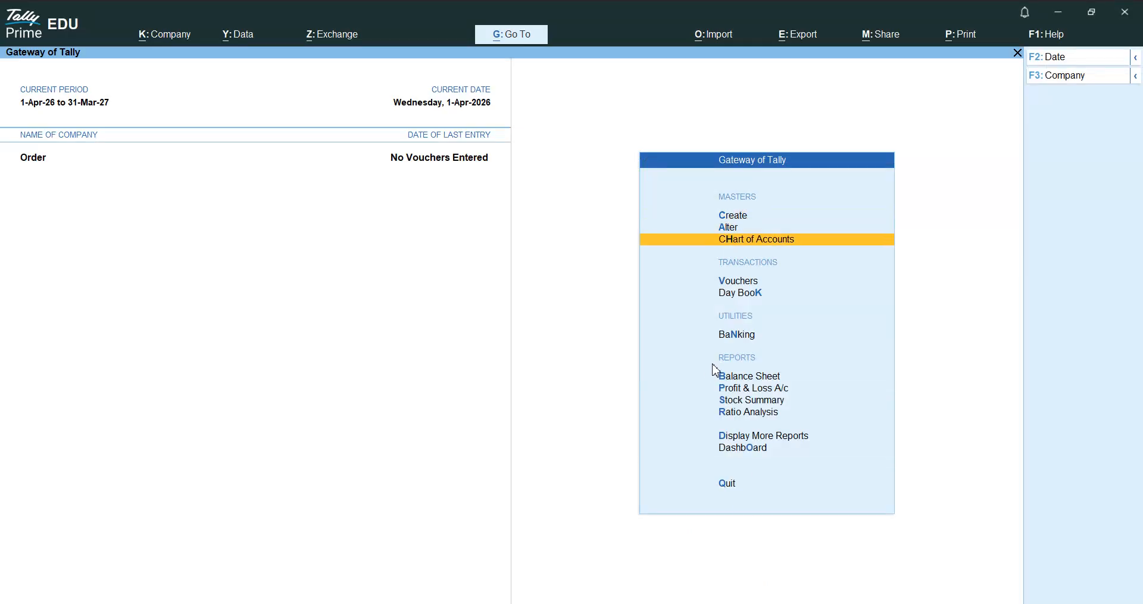
key(Down)
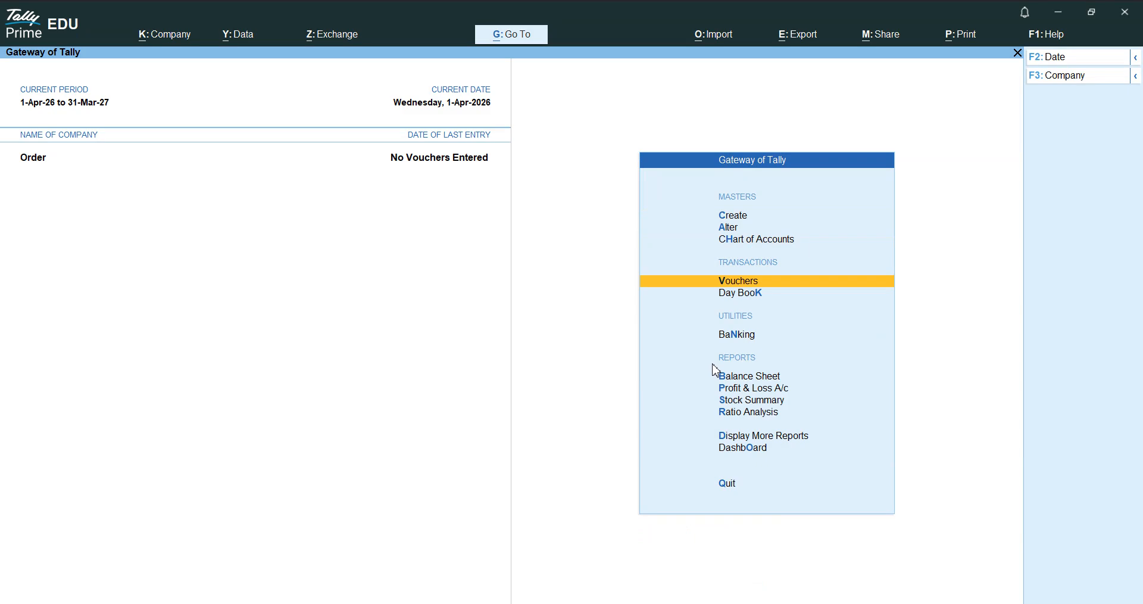
key(Return)
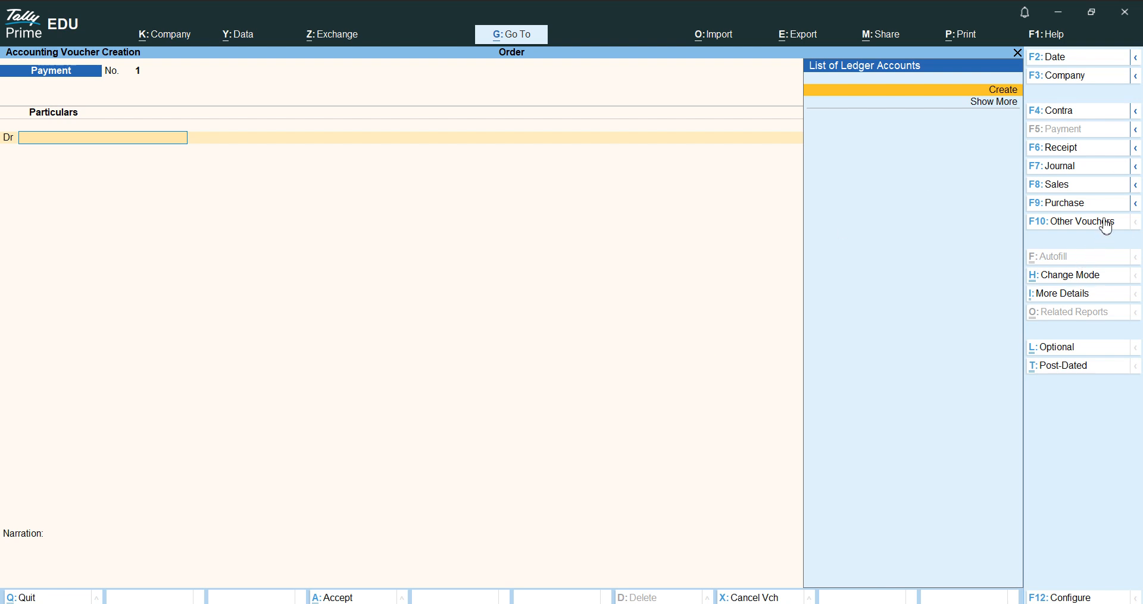
click(1136, 185)
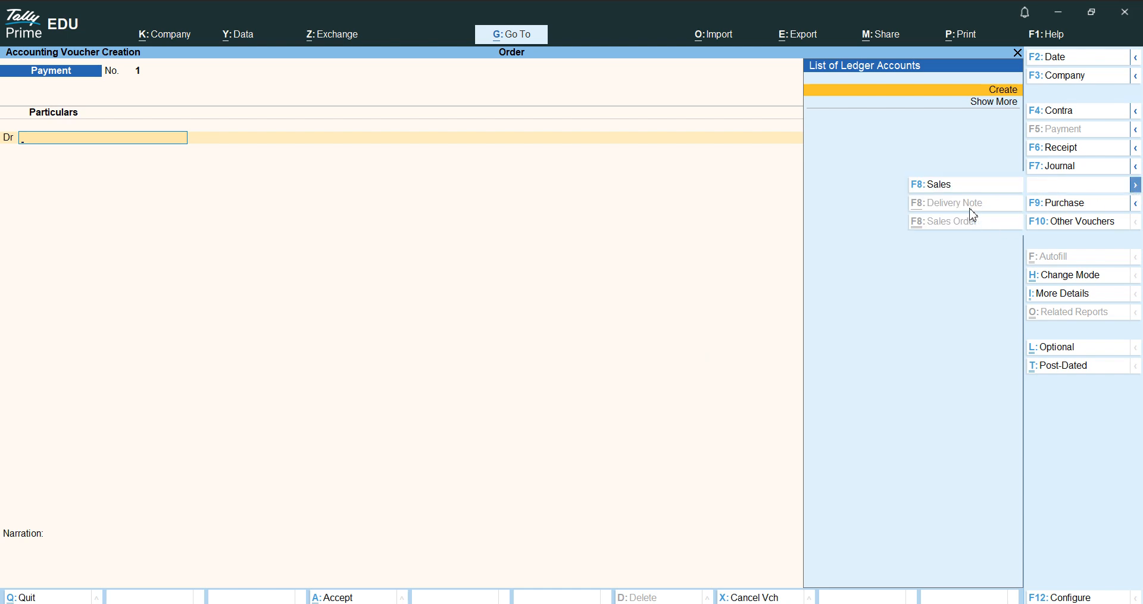
key(Escape)
key(Escape)
key(y)
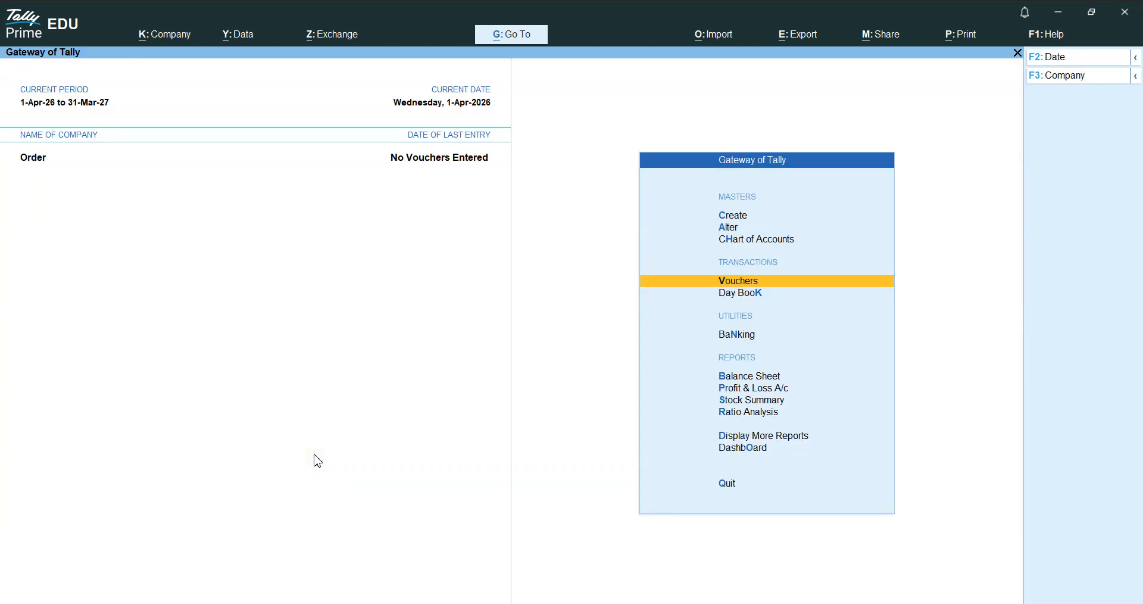
Open the list of voucher types from the Chart of Accounts
key(Up)
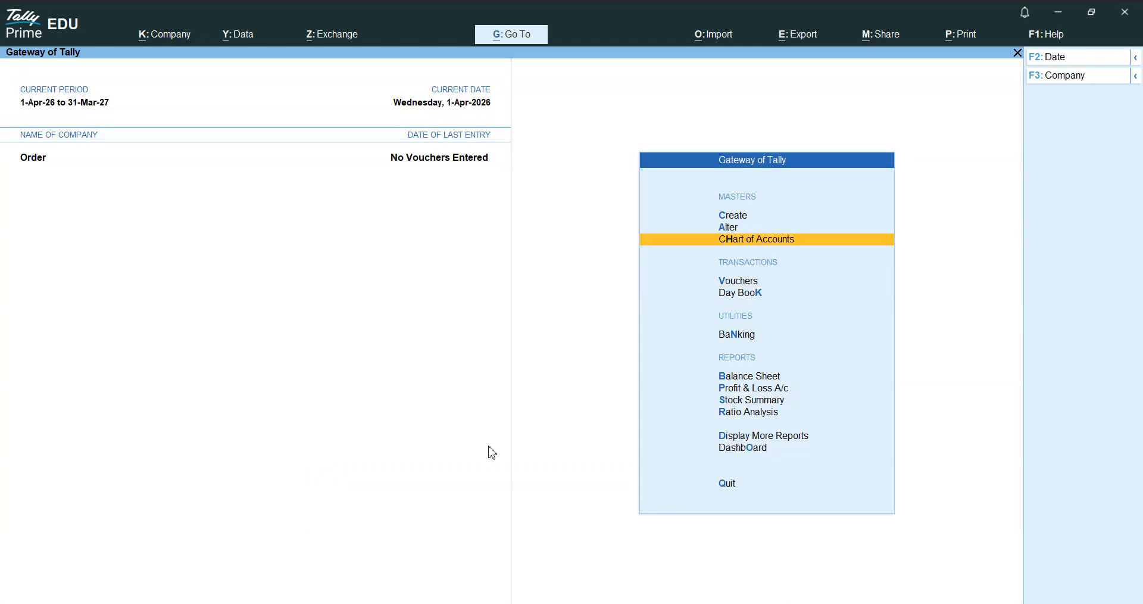
key(Return)
key(Down)
key(Down)
key(Down)
key(Up)
key(Up)
key(Return)
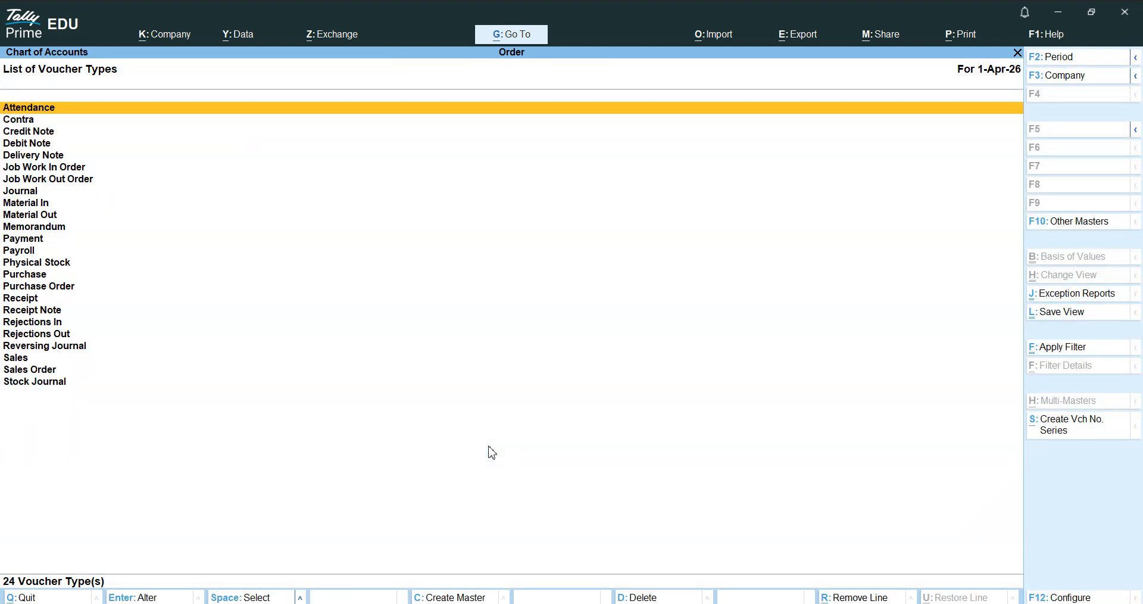
Activate the Delivery Note voucher type, keep its other settings at their defaults, and save it
key(Down)
key(Down)
key(Down)
key(Down)
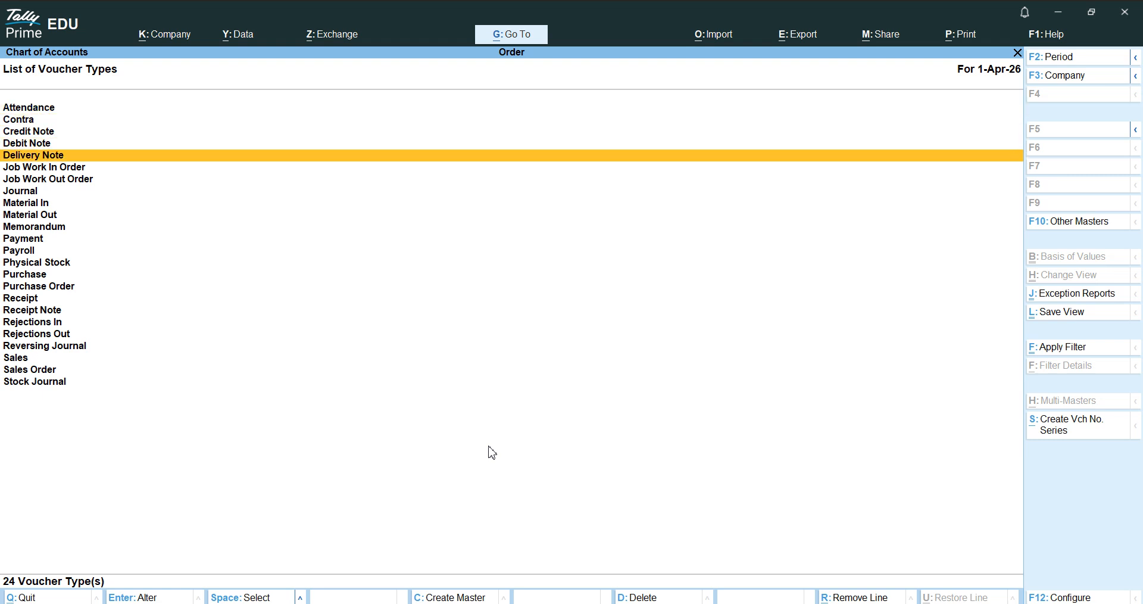
key(Return)
key(Return)
key(Return)
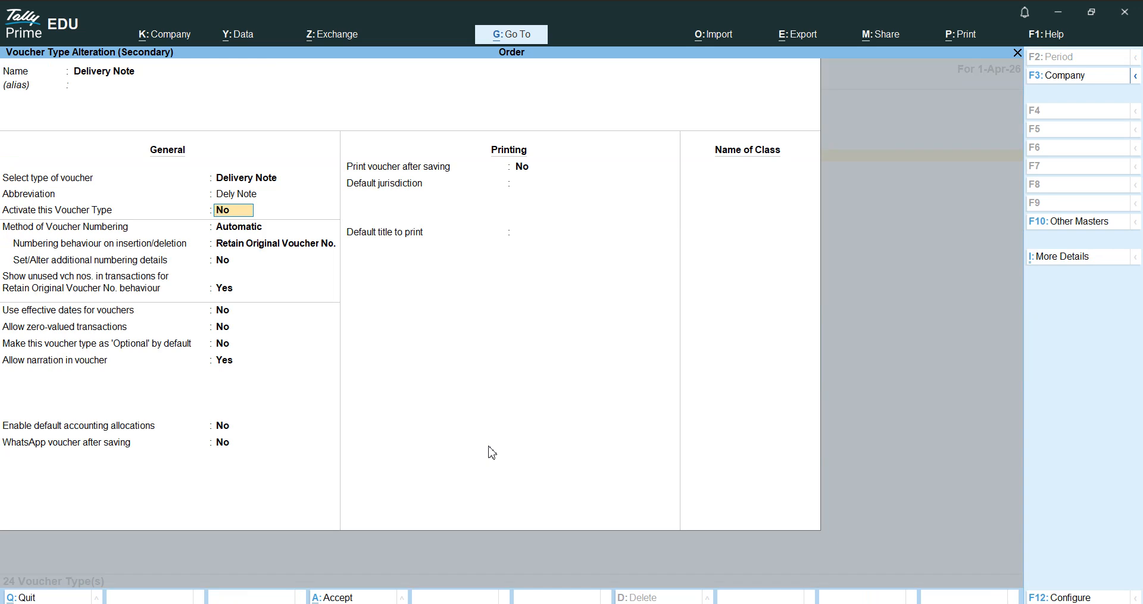
text(y)
key(Return)
key(Return)
key(Return)
key(Return)
key(Return)
key(Return)
key(Return)
key(Return)
key(Return)
key(Return)
key(Return)
key(Return)
key(Return)
key(Return)
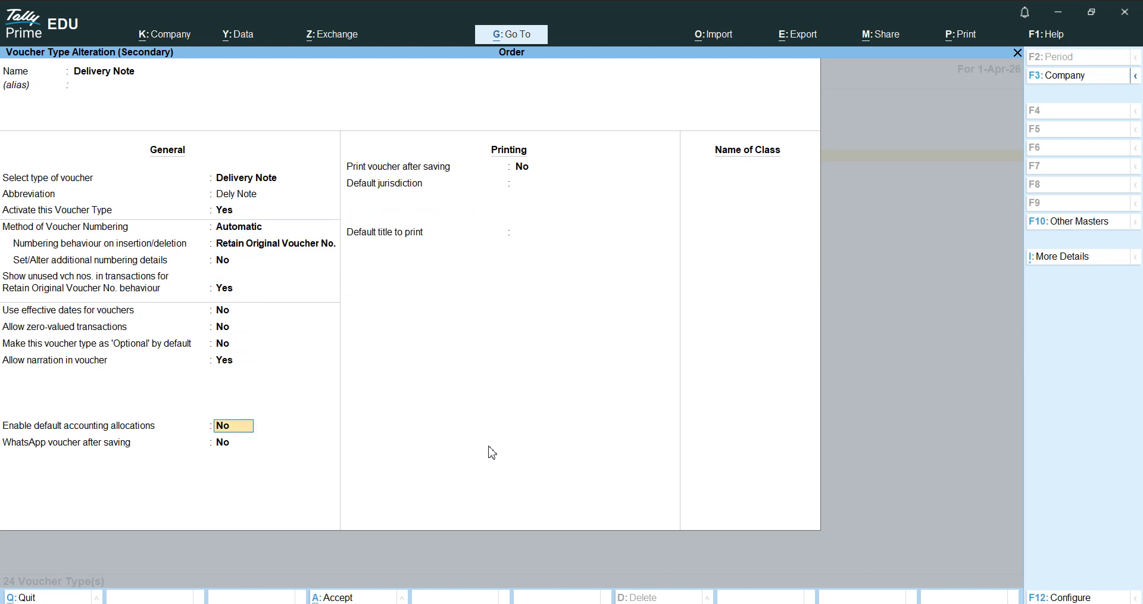
key(Return)
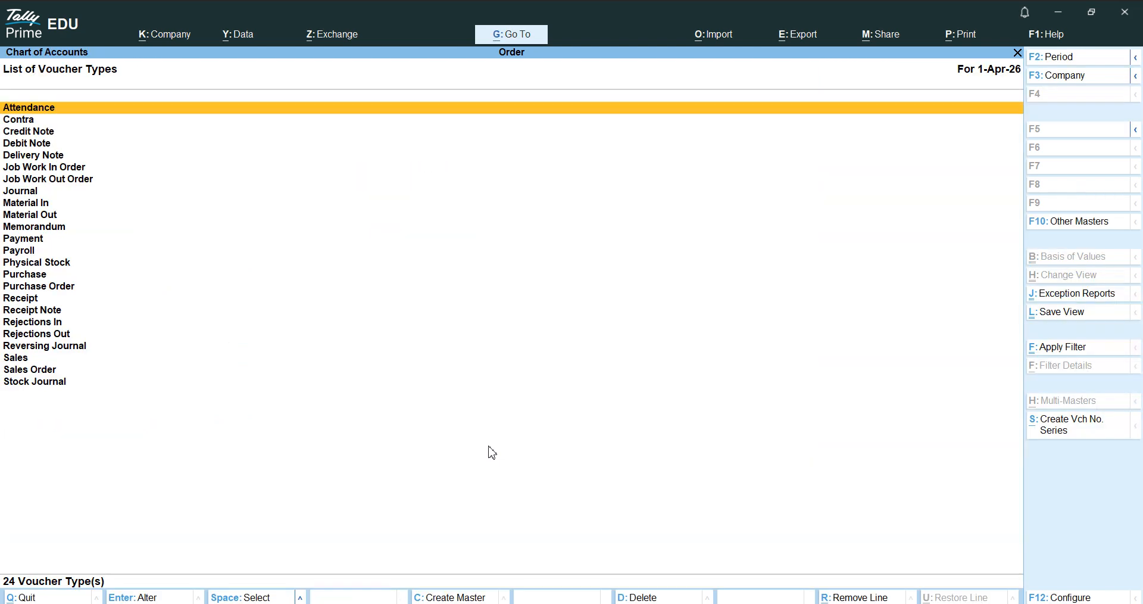
Activate the Receipt Note voucher type, keep its other settings at their defaults, and save it
key(Down)
key(Down)
key(Down)
key(Down)
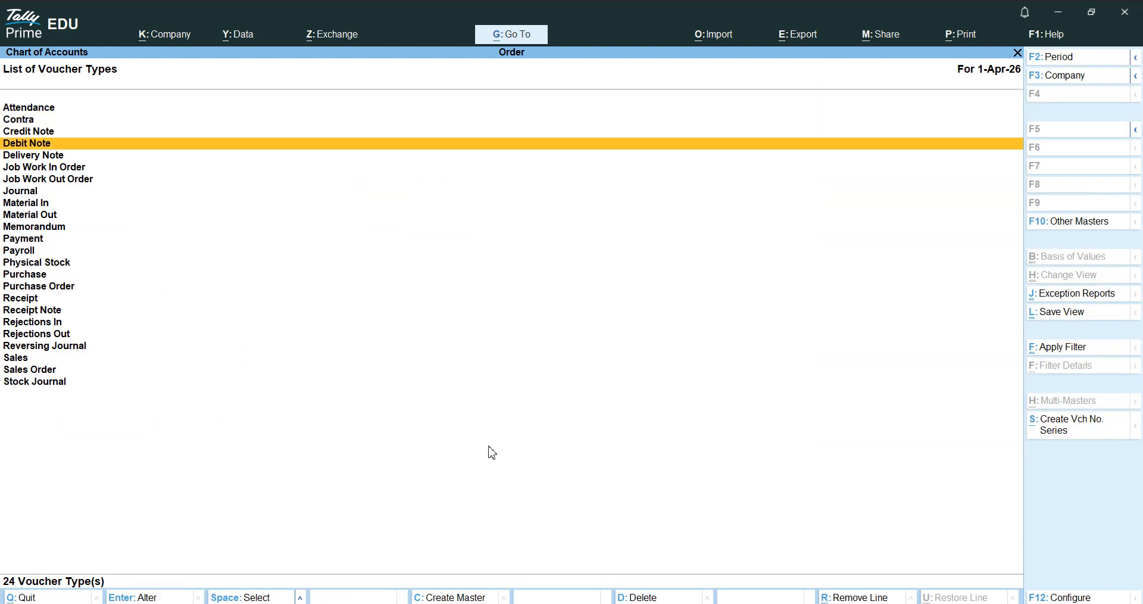
key(Down)
key(Down)
key(Down)
key(Down)
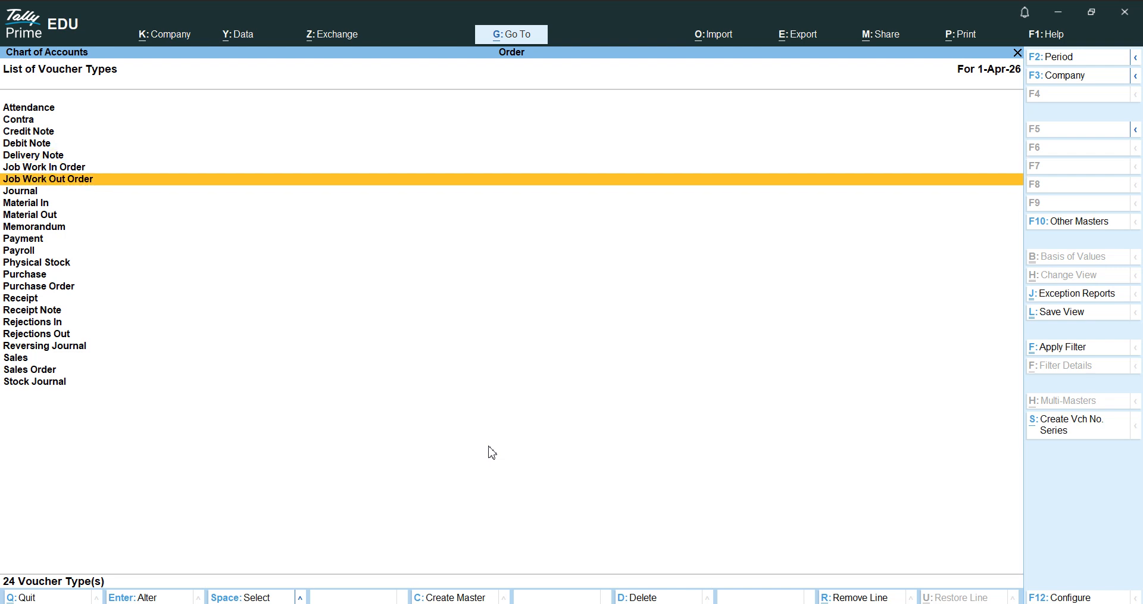
key(Down)
key(Down)
key(Down)
key(Down)
key(Down)
key(Down)
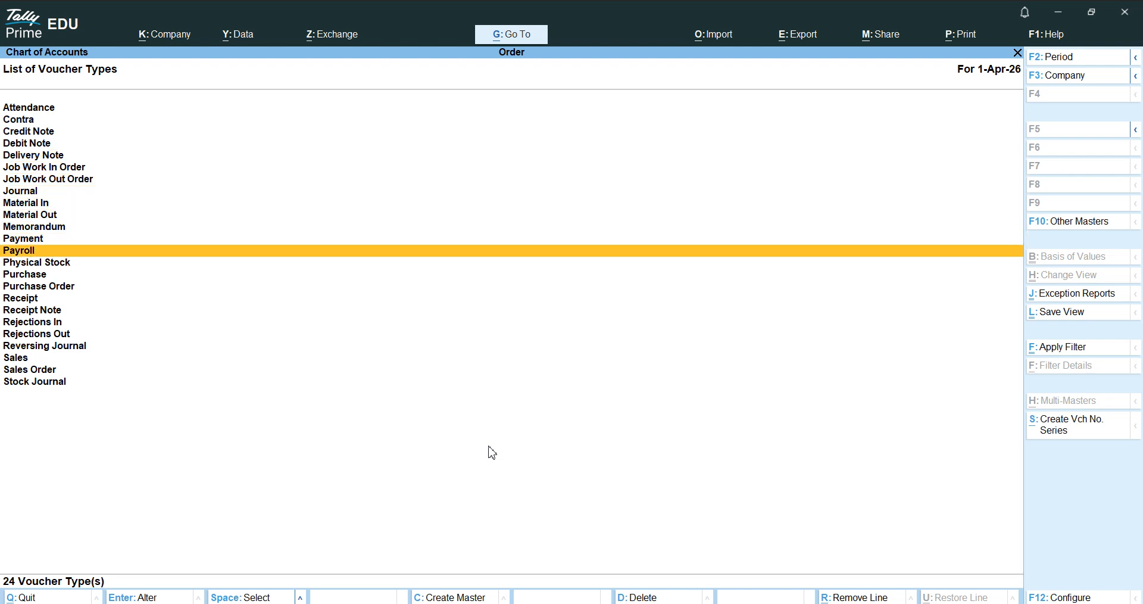
key(Down)
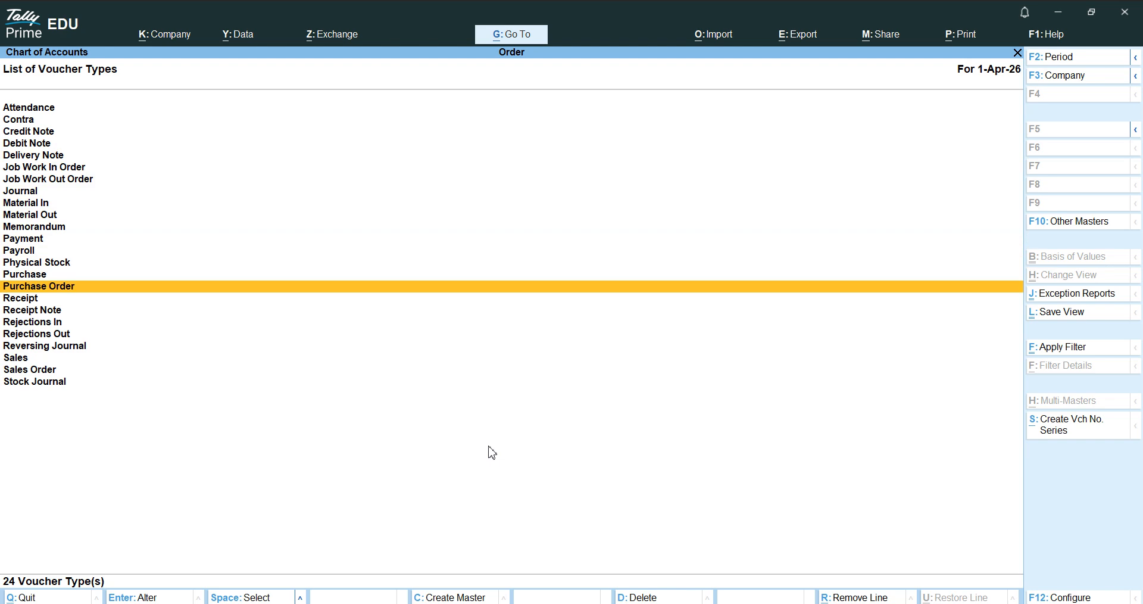
key(Down)
key(Down)
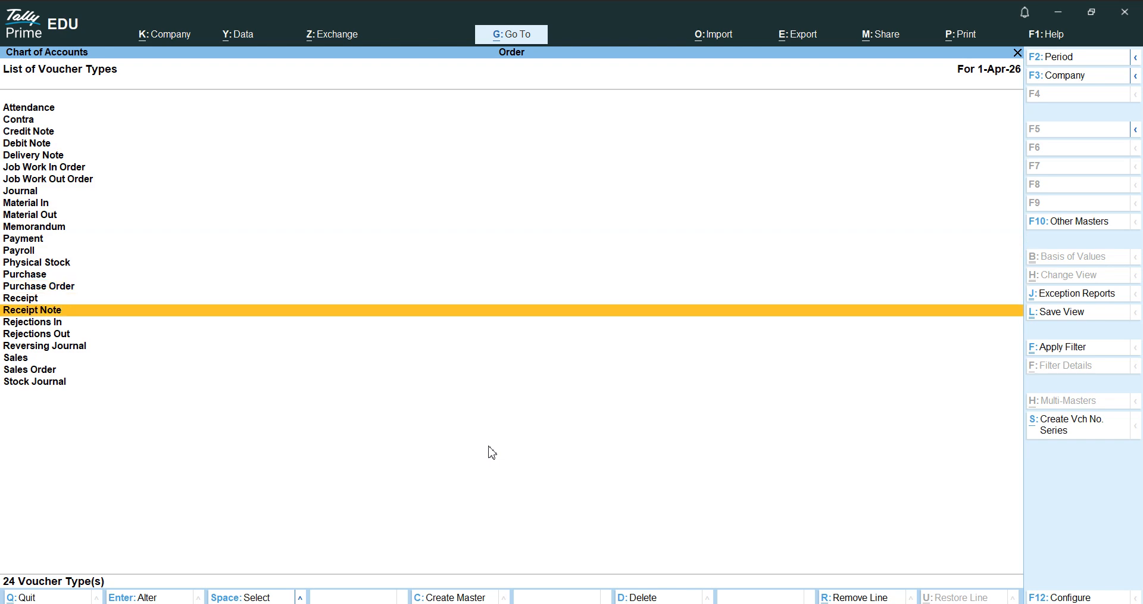
key(Return)
key(Return)
key(Return)
key(y)
key(Return)
key(Return)
key(Return)
key(Return)
key(Return)
key(Return)
key(Return)
key(Return)
key(Return)
key(Return)
key(Return)
key(Return)
key(Return)
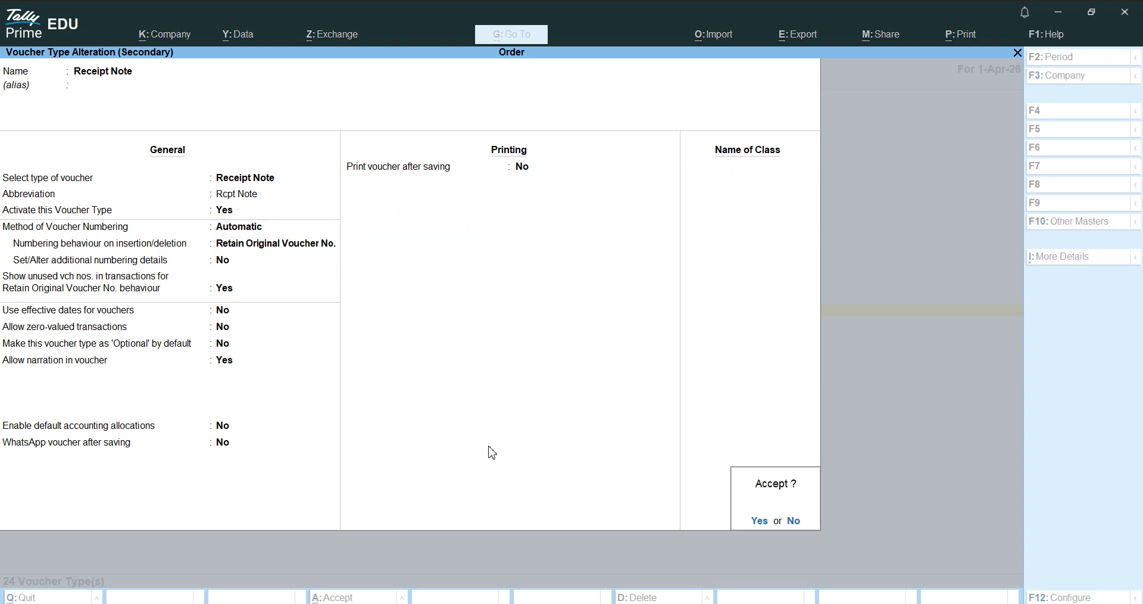
key(Return)
Activate the Sales Order voucher type, keep its other settings at their defaults, and save it
key(Down)
key(Down)
key(Down)
key(Down)
key(Down)
key(Down)
key(Down)
key(Down)
key(Down)
key(Down)
key(Down)
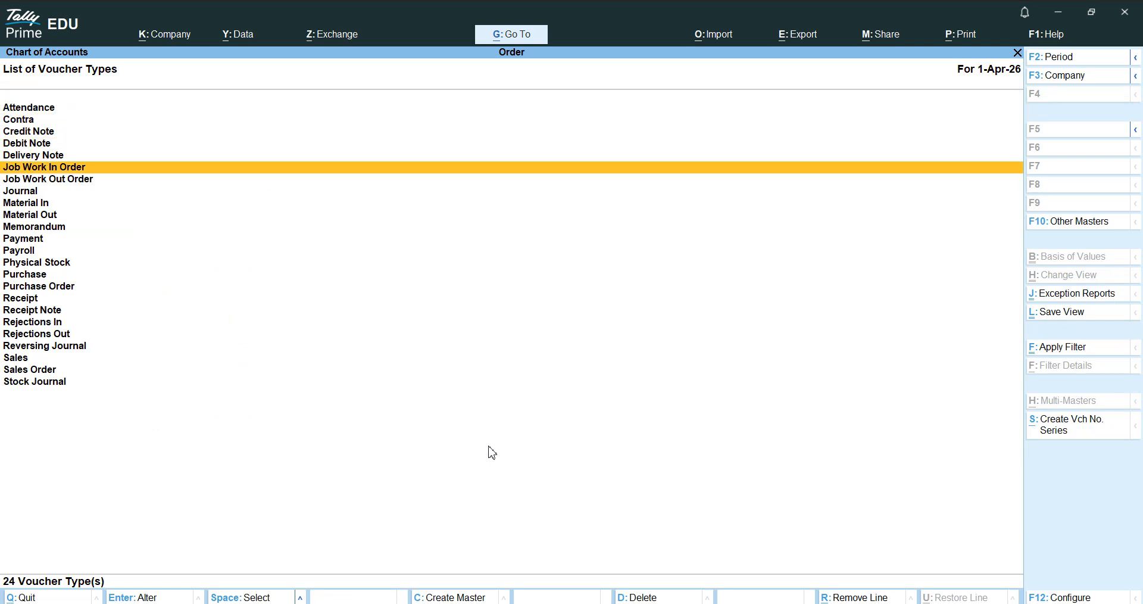
key(Down)
key(Down)
key(Down)
key(Down)
key(Down)
key(Down)
key(Down)
key(Down)
key(Down)
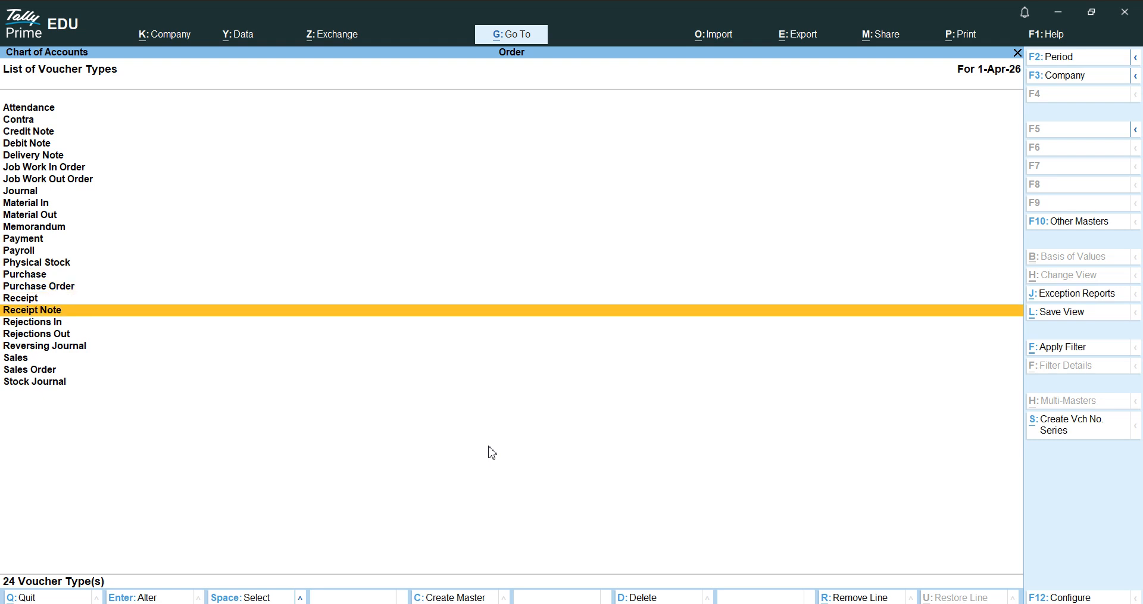
key(Down)
key(Down)
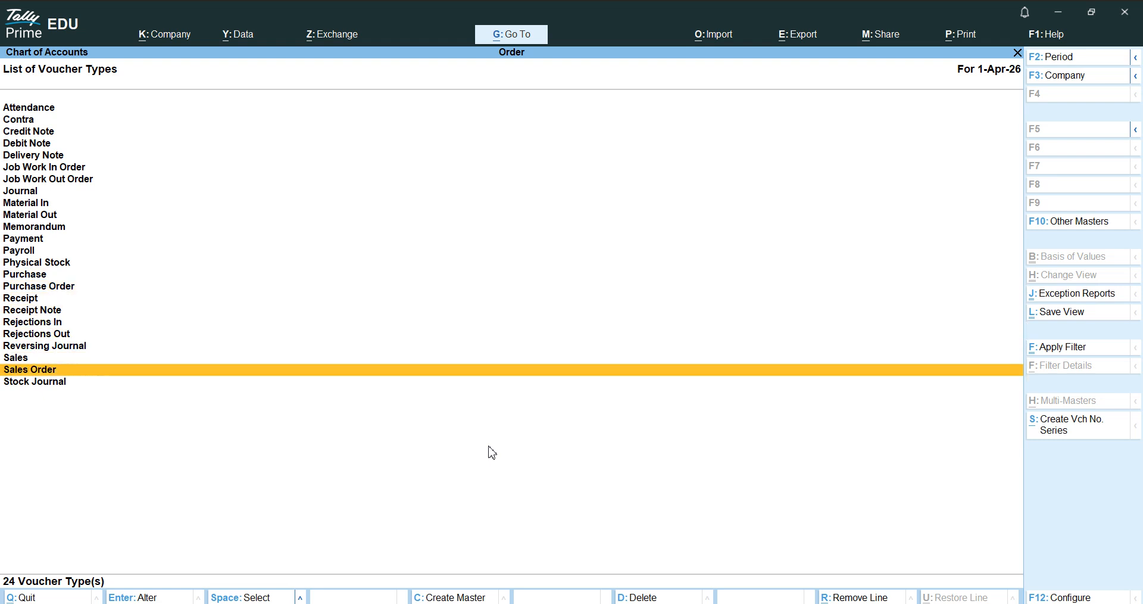
key(Return)
key(Return)
key(Return)
key(Return)
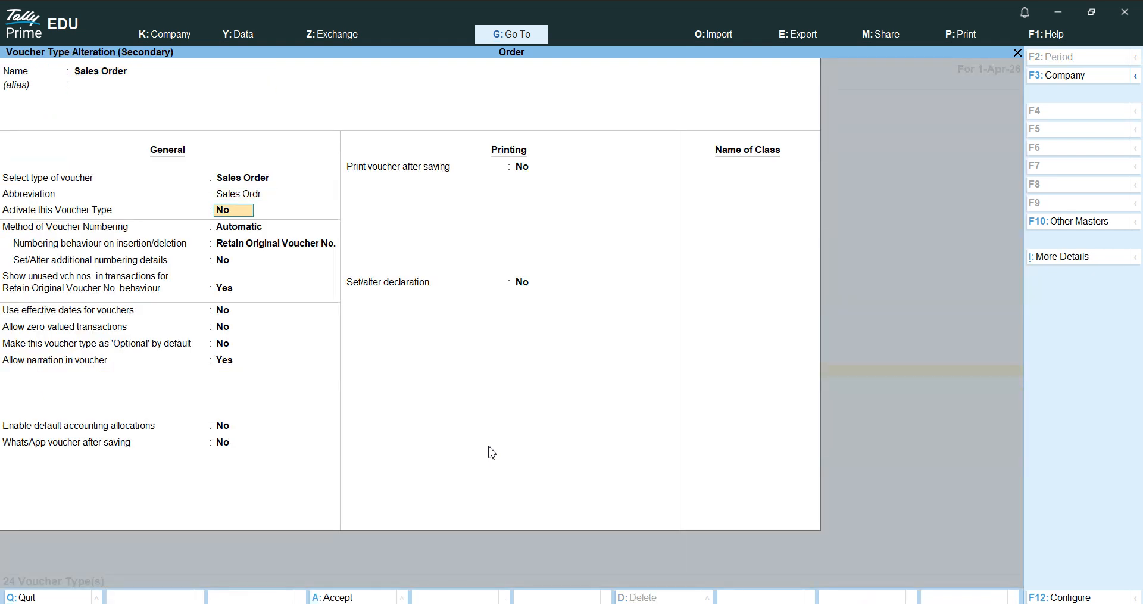
text(y)
key(Return)
key(Return)
key(Return)
key(Return)
key(Return)
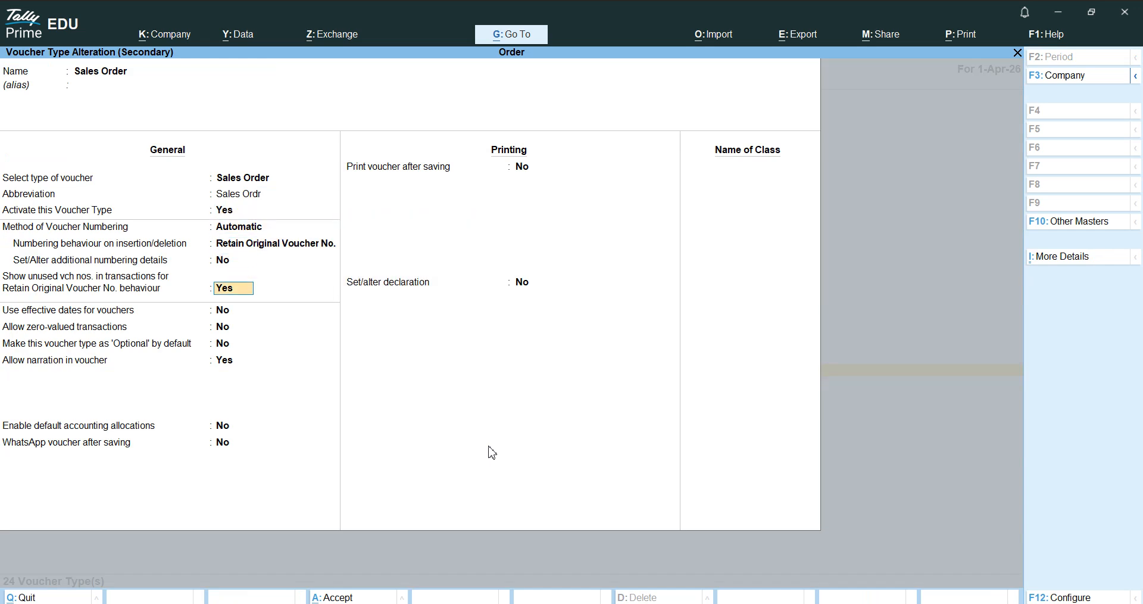
key(Return)
key(Return)
key(Return)
key(Return)
key(Return)
key(Return)
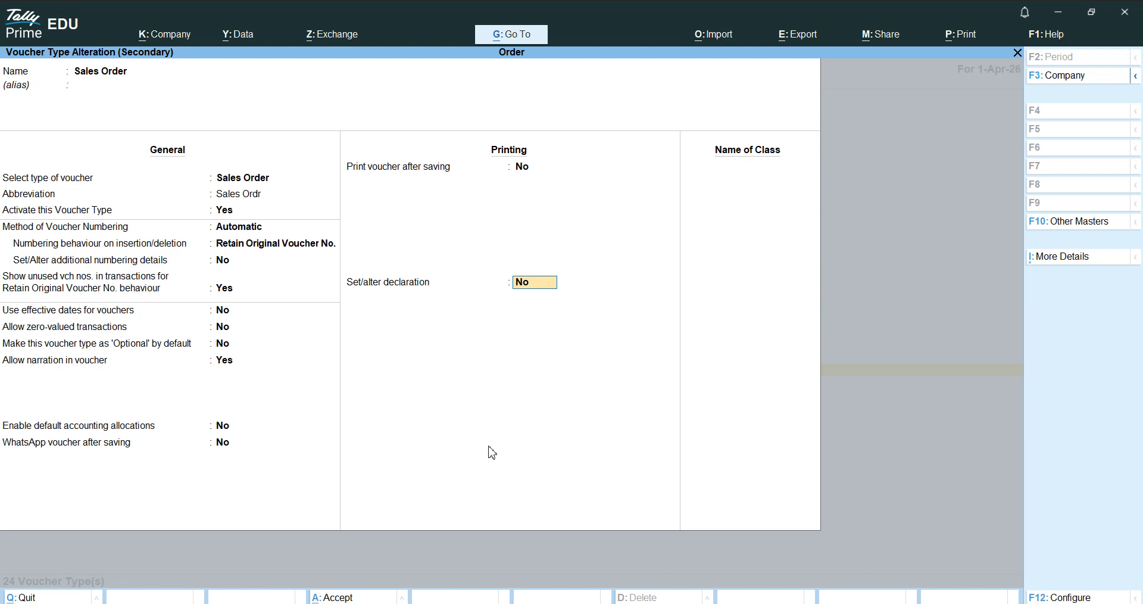
key(Return)
key(Return)
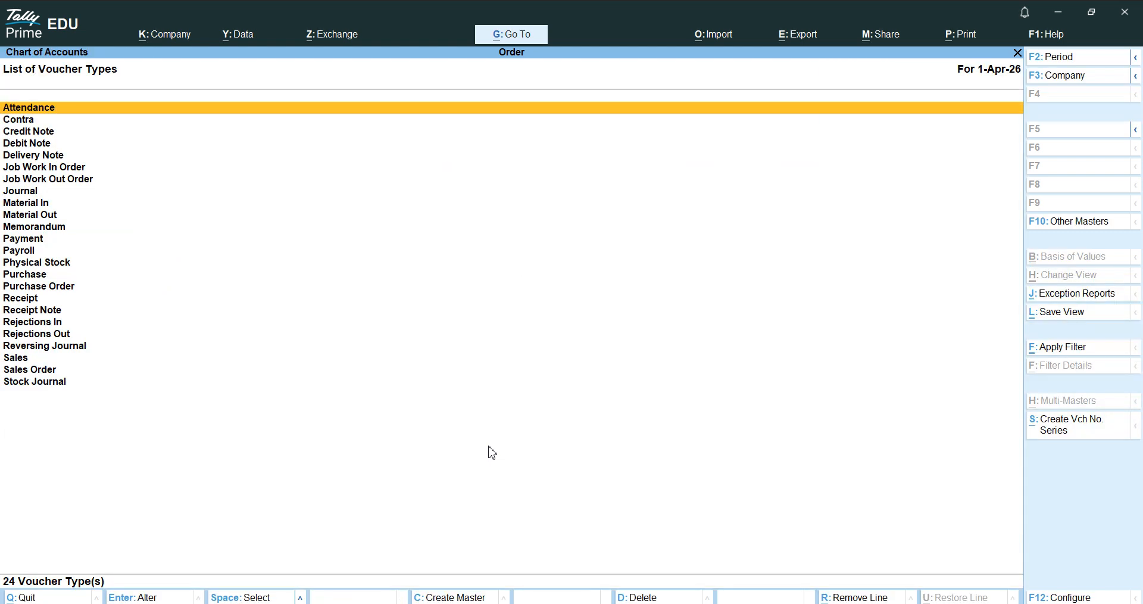
Activate and save the Purchase Order voucher type with its other settings at their defaults, and return to the Gateway of Tally
key(Down)
key(Down)
key(Down)
key(Down)
key(Down)
key(Down)
key(Down)
key(Down)
key(Down)
key(Down)
key(Down)
key(Down)
key(Down)
key(Down)
key(Down)
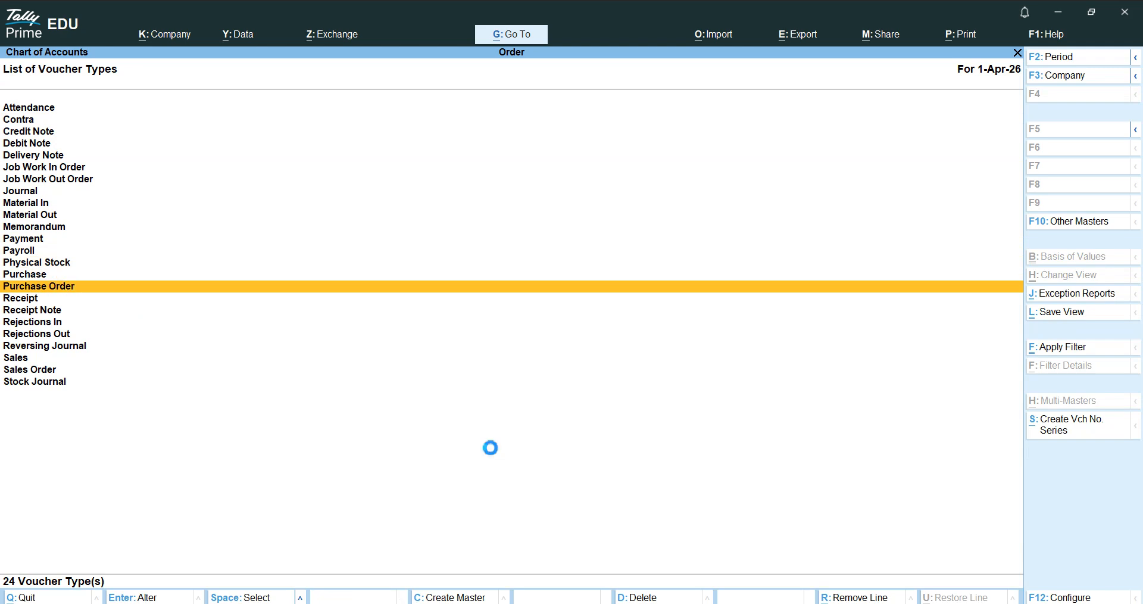
key(Return)
key(Return)
key(Return)
key(Return)
text(y)
key(Return)
key(Return)
key(Return)
key(Return)
key(Return)
key(Return)
key(Return)
key(Return)
key(Return)
key(Return)
key(Return)
key(Return)
key(Return)
key(Return)
key(Return)
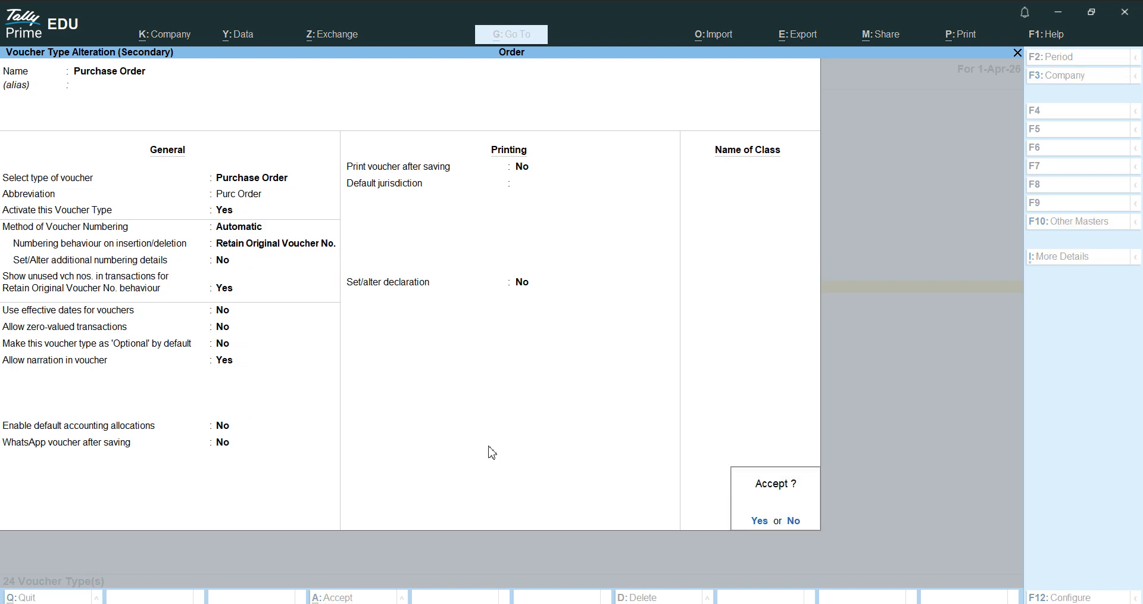
key(Return)
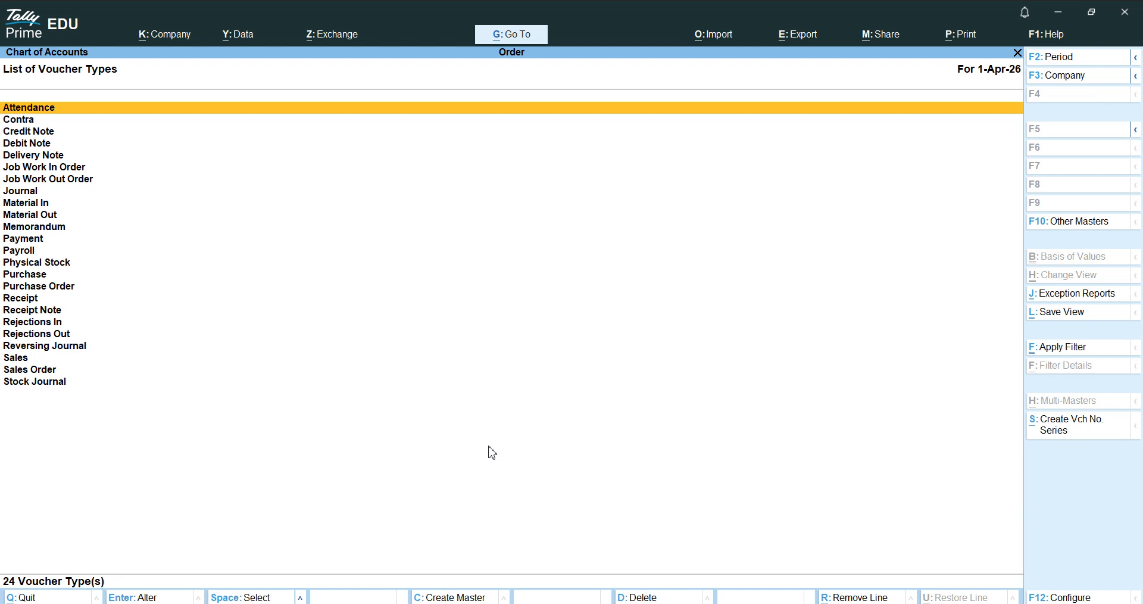
key(Escape)
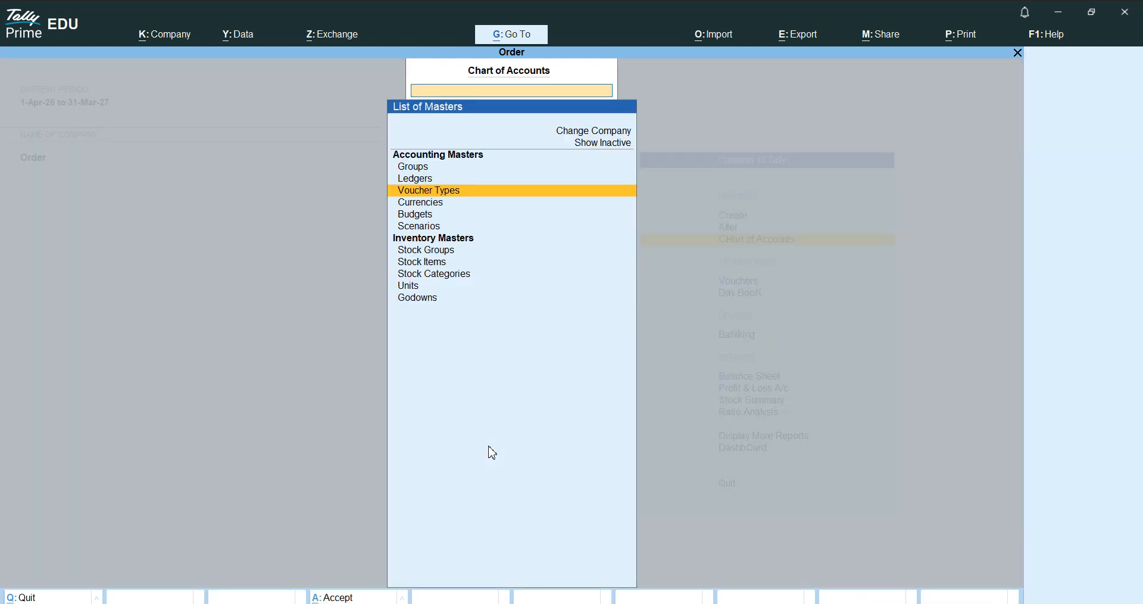
key(Escape)
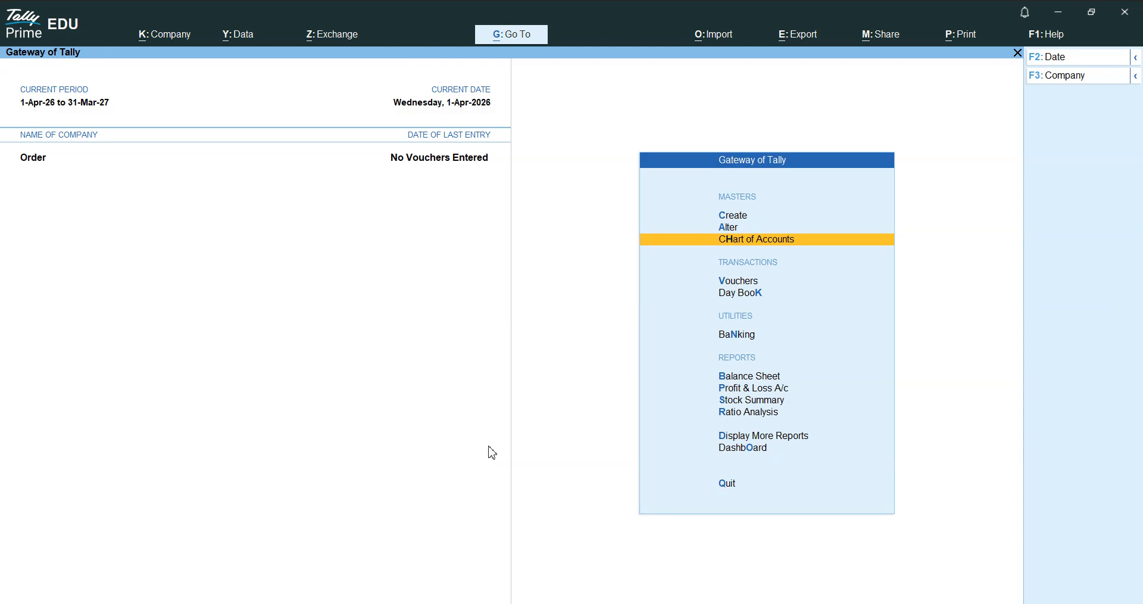
key(Escape)
key(Escape)
key(Down)
key(Down)
key(Down)
key(Down)
key(Up)
key(Return)
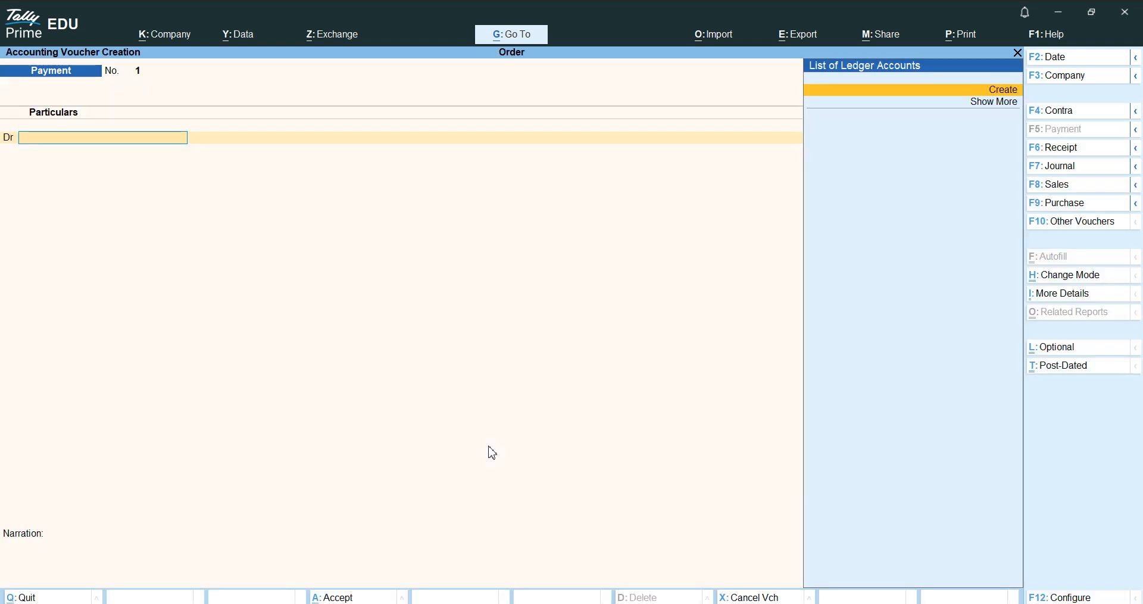
click(1136, 186)
key(Escape)
key(y)
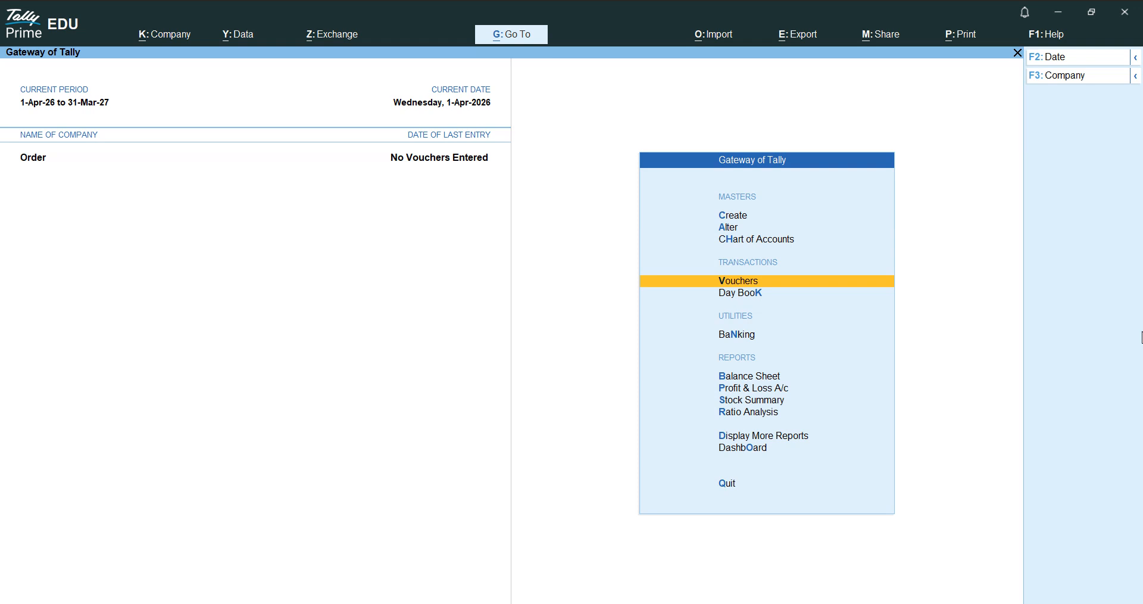
Create a stock group named Shoes under Primary, with adding of item quantities enabled, and save it
key(Up)
key(Up)
key(Up)
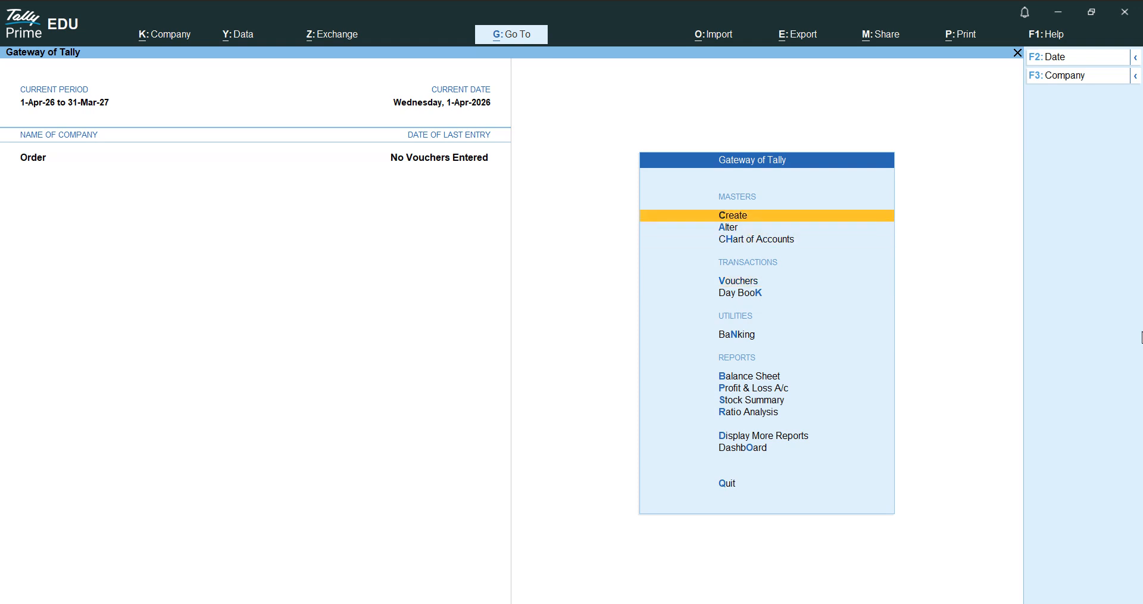
key(Return)
key(Down)
key(Down)
key(Down)
key(Down)
key(Down)
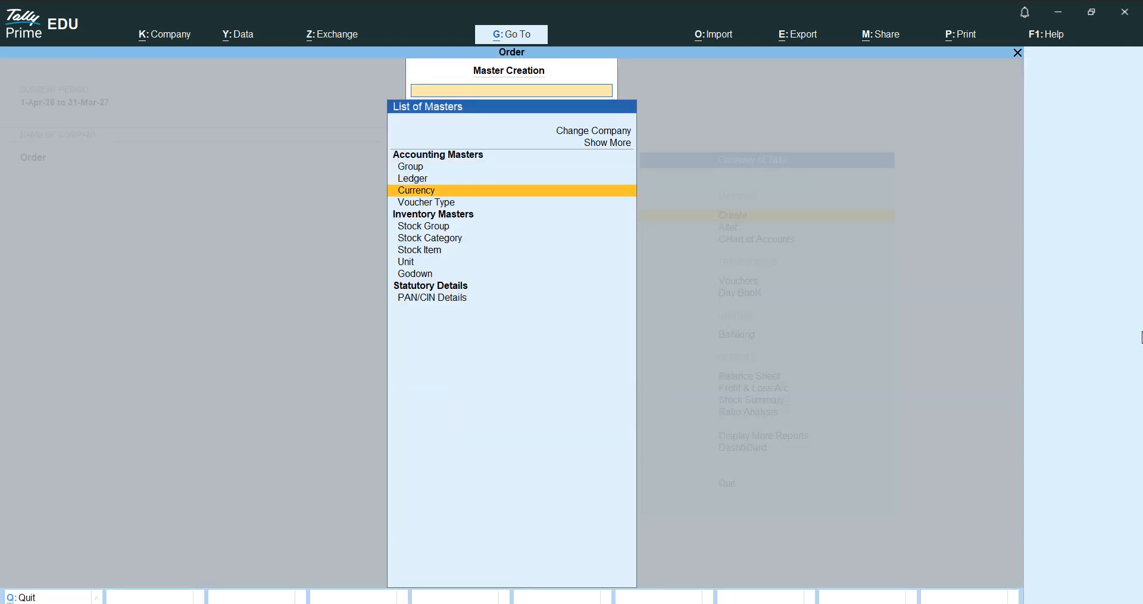
key(Return)
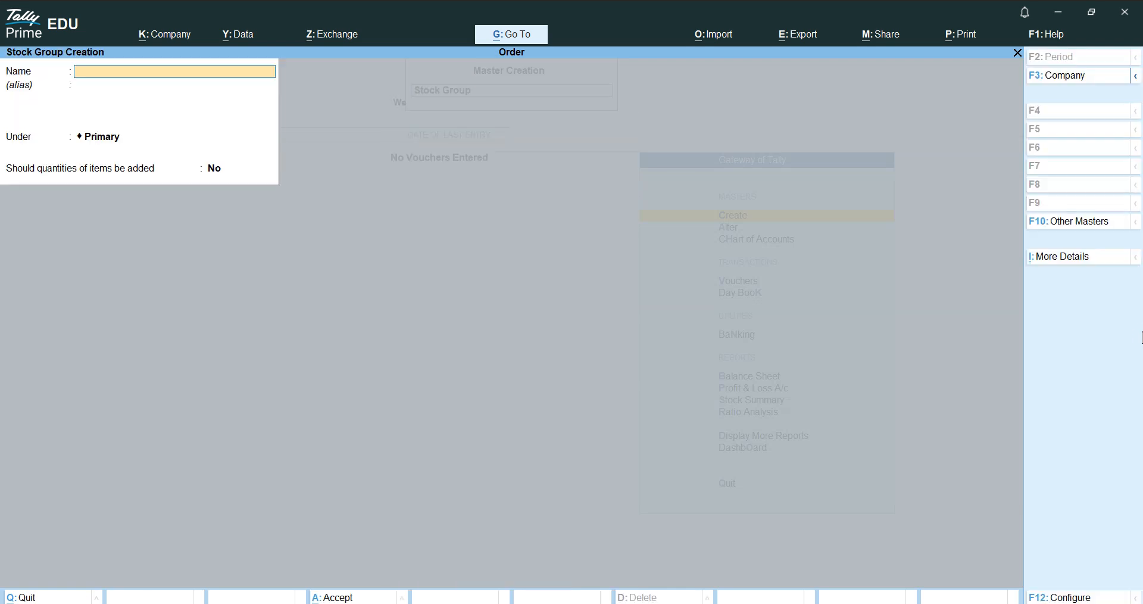
text(Shoe)
key(Return)
key(Return)
text(y)
key(Return)
key(Escape)
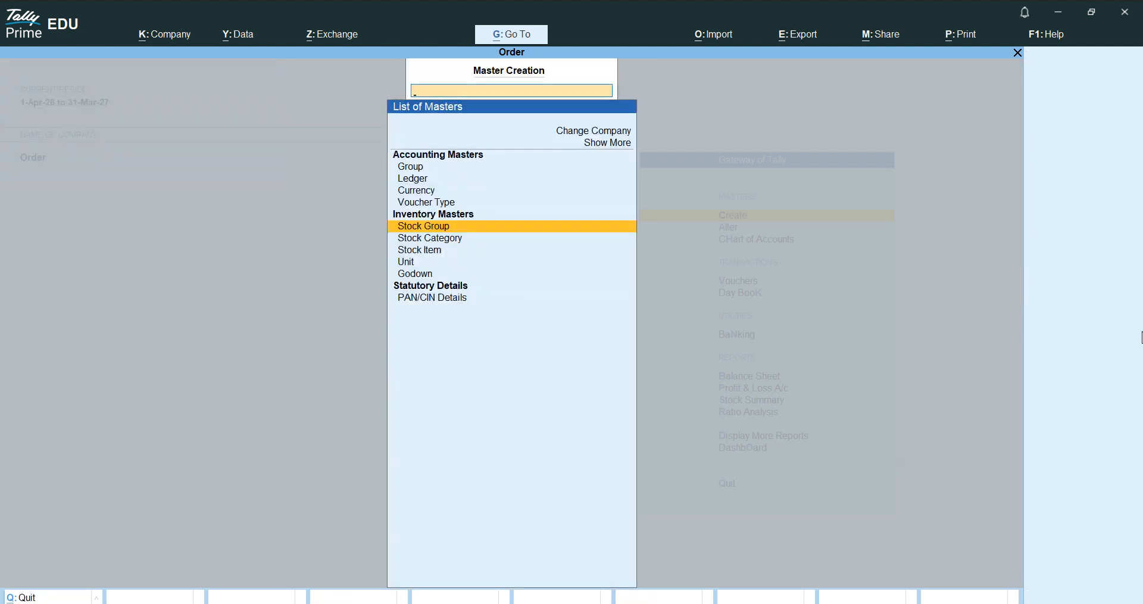
Create a simple unit with symbol Pair, formal name Pairs and 0 decimal places, save it, and return to the Gateway of Tally
key(Down)
key(Down)
key(Down)
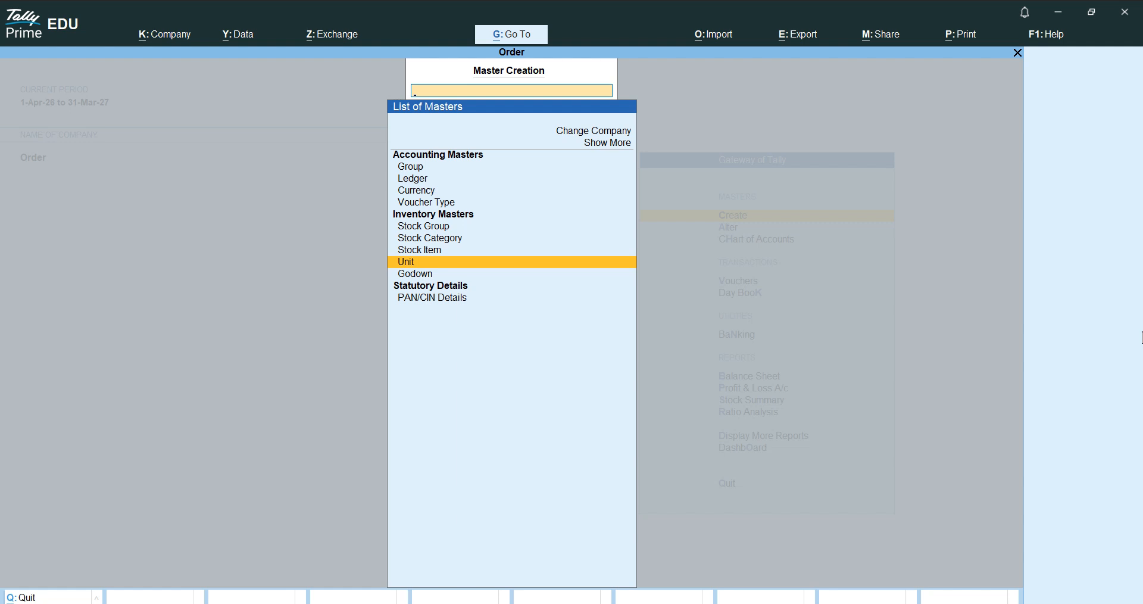
key(Return)
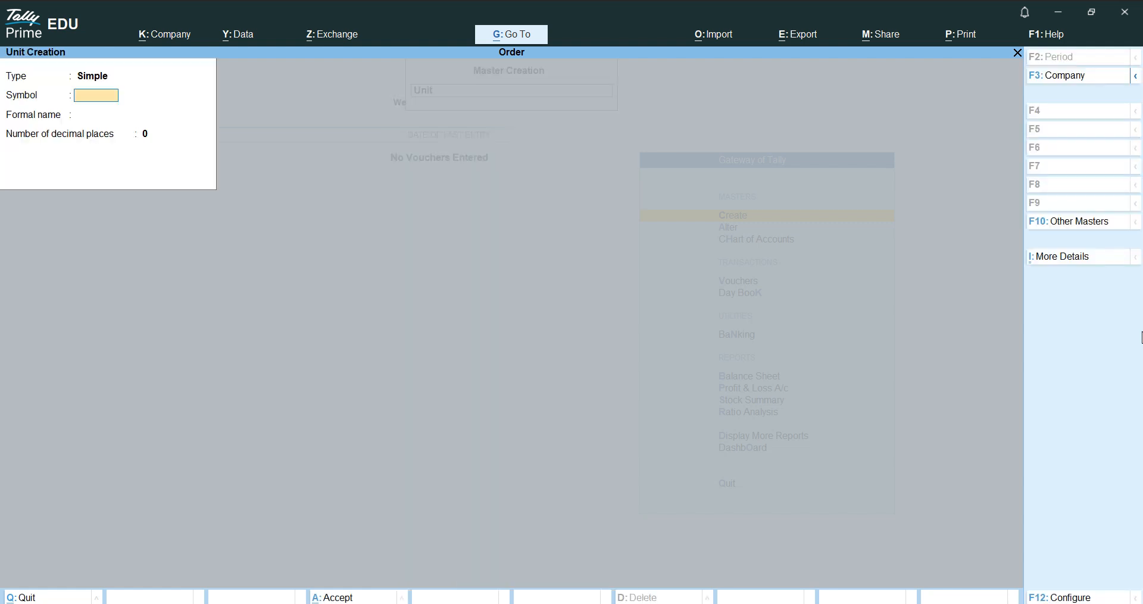
text(Pair)
key(Return)
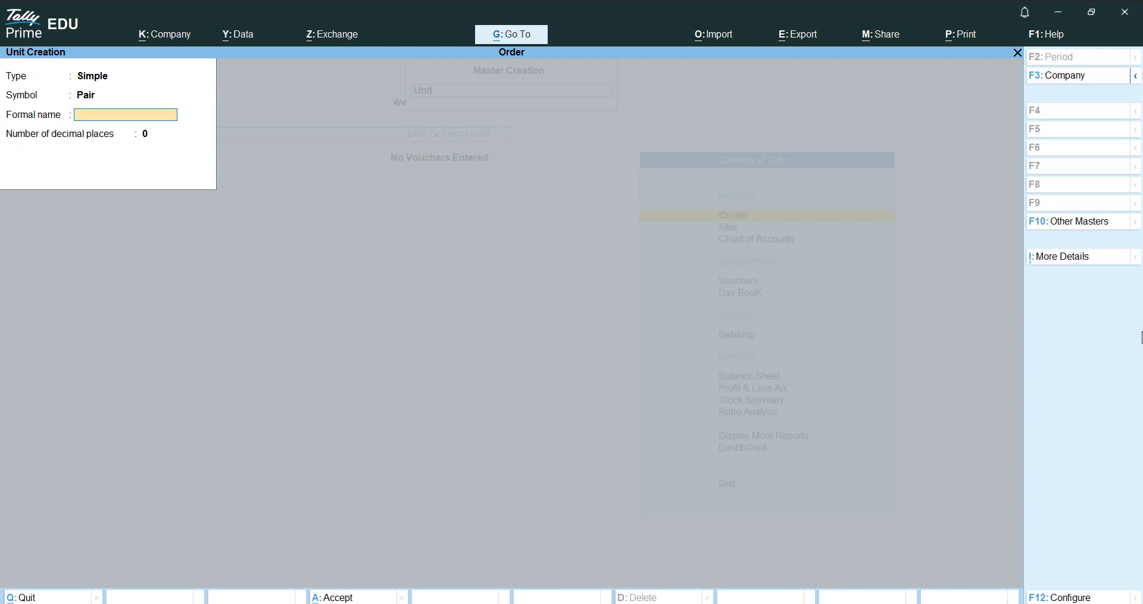
text(Pairs)
key(Return)
key(ctrl+a)
key(Escape)
key(Return)
key(Escape)
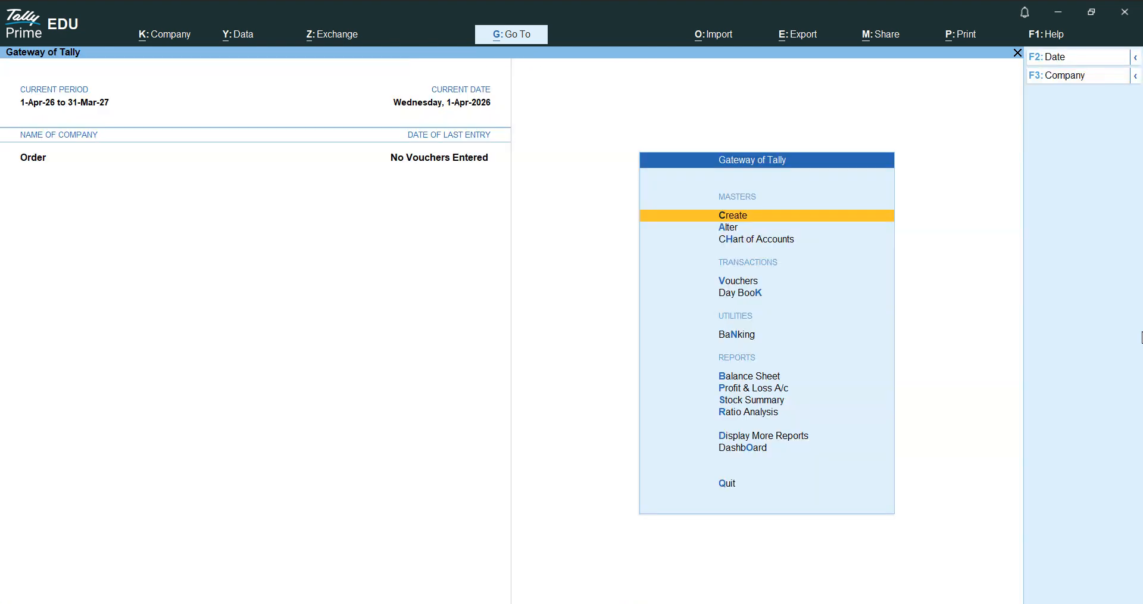
Open the list of stock items in the Chart of Accounts
key(Down)
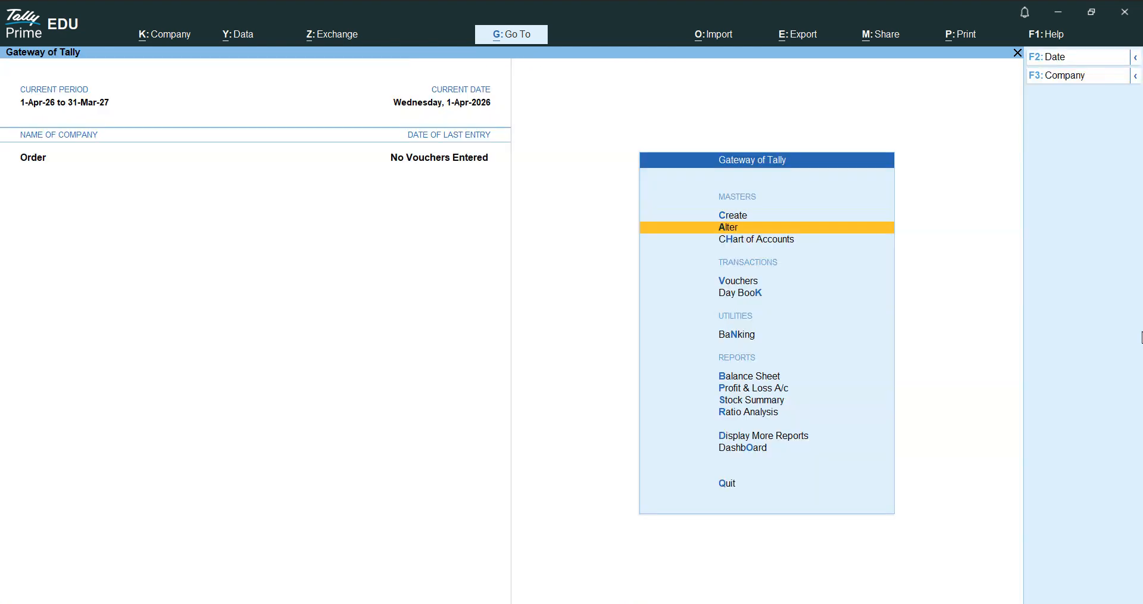
key(Down)
key(Return)
key(Down)
key(Down)
key(Down)
key(Down)
key(Down)
key(Down)
key(Down)
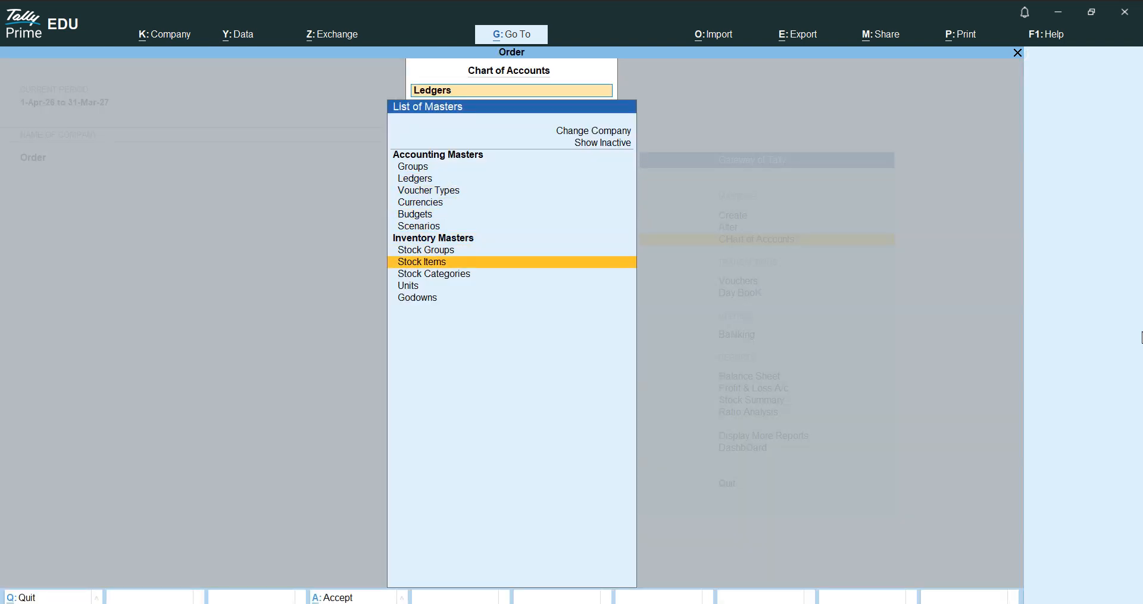
key(Return)
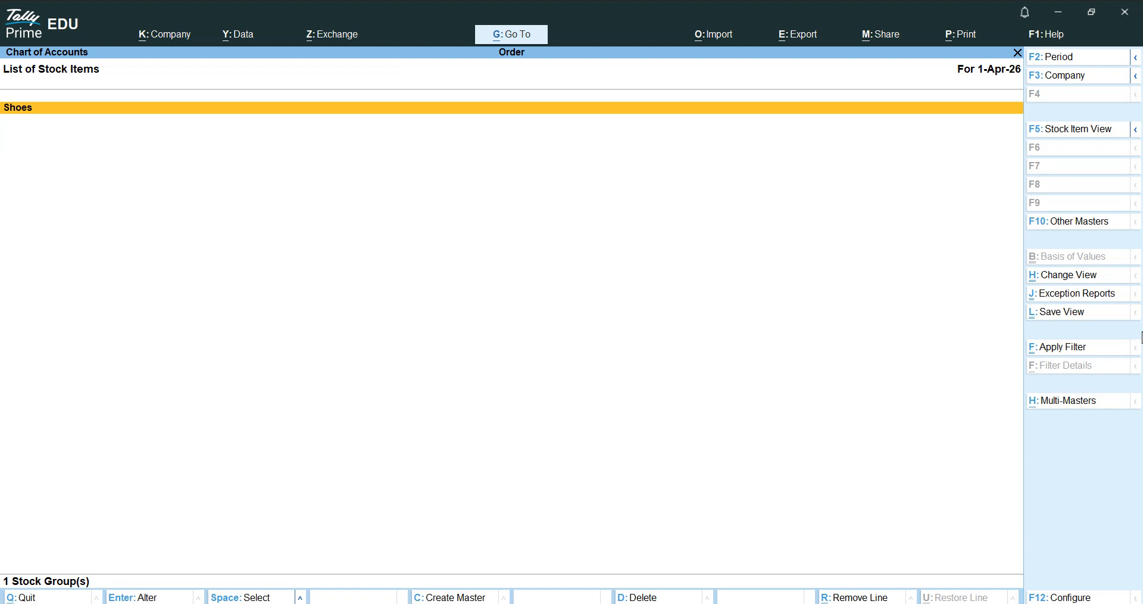
Start creating multiple stock items, with All Items as the parent group
key(alt)
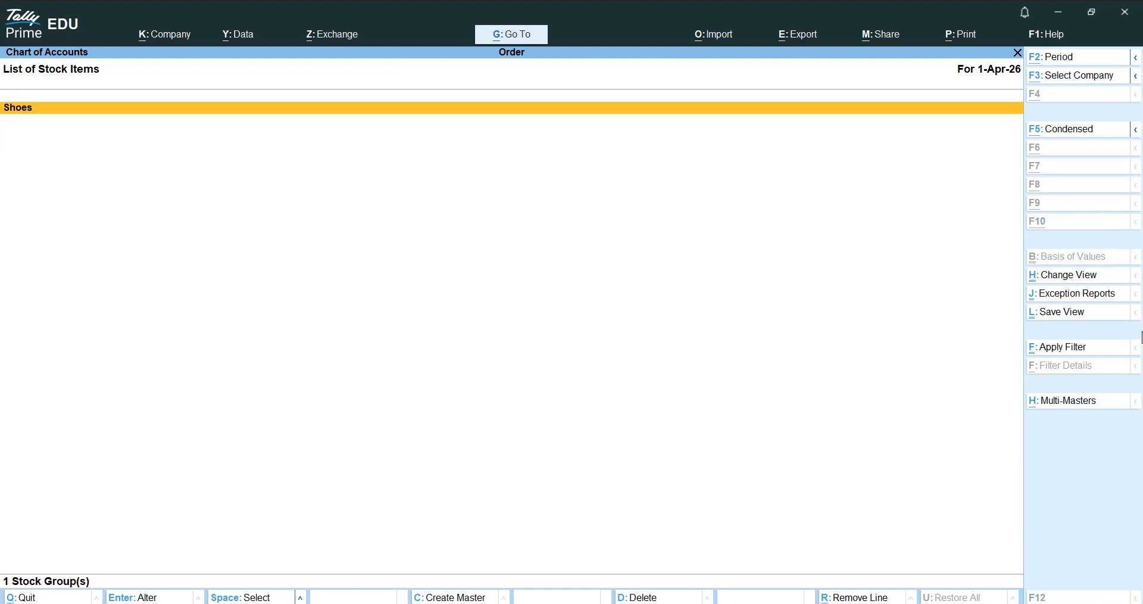
key(alt+h)
key(Down)
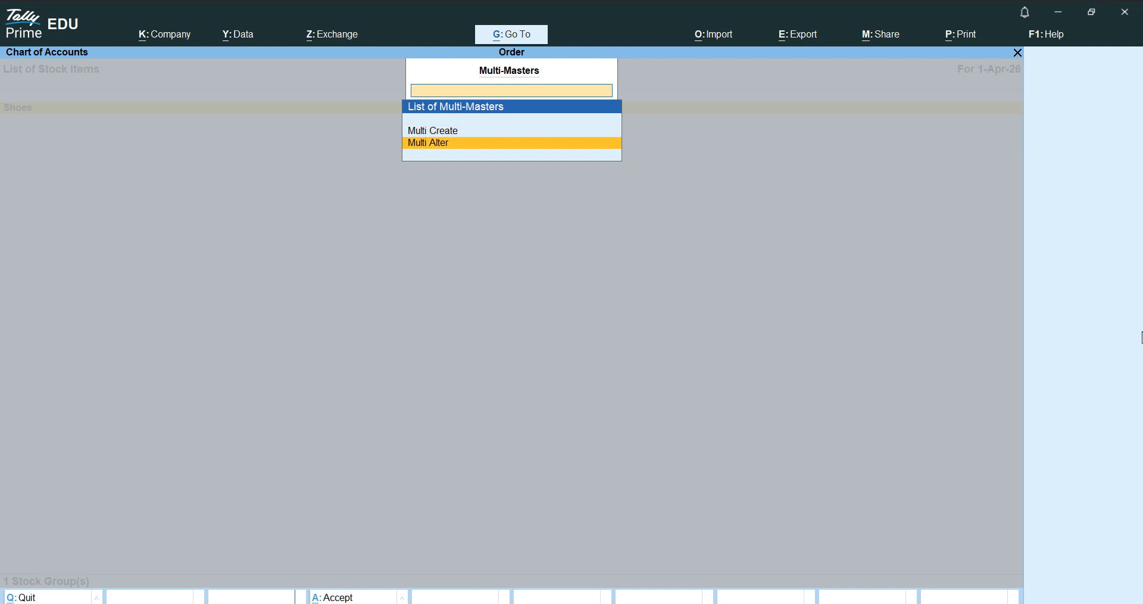
key(Up)
key(Return)
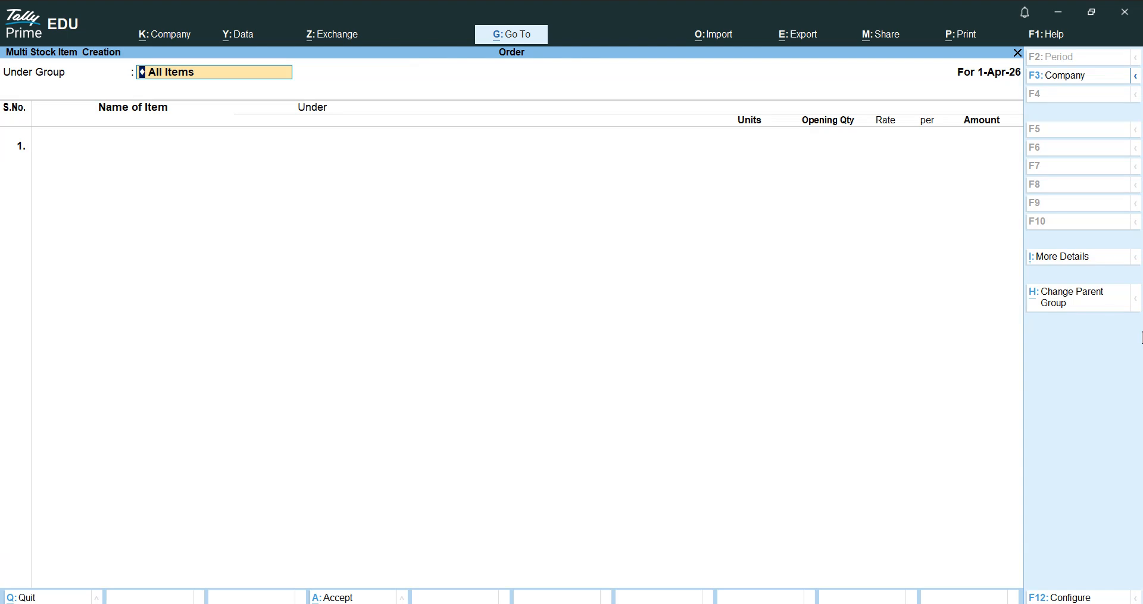
key(Return)
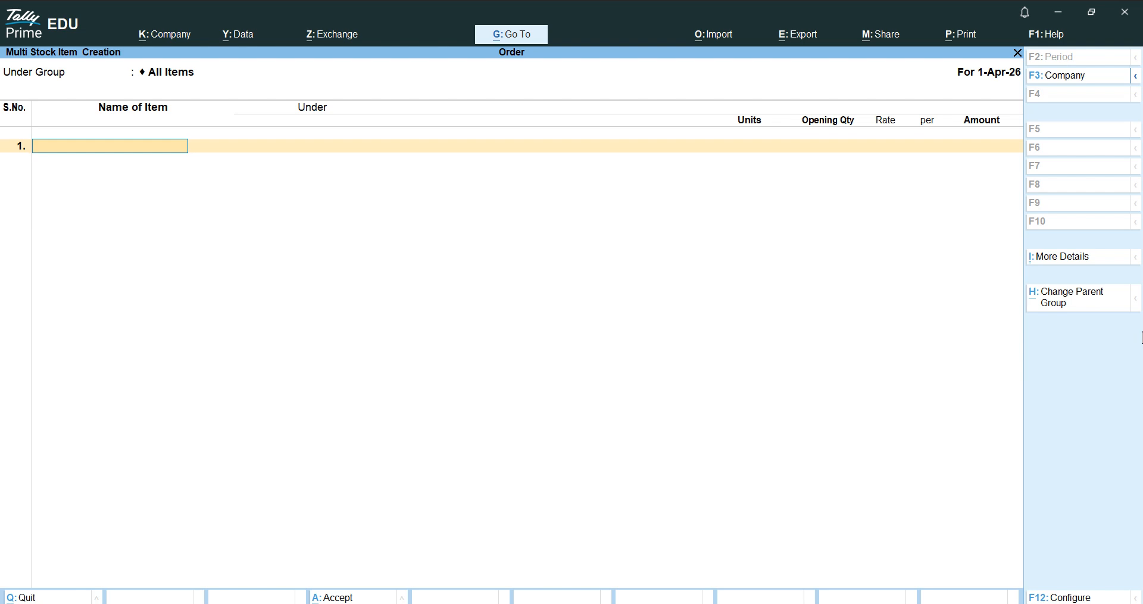
Add the stock item Puma under Shoes in unit Pair, with an opening quantity of 1,000 at a rate of 200
text(Pum)
key(Return)
key(Down)
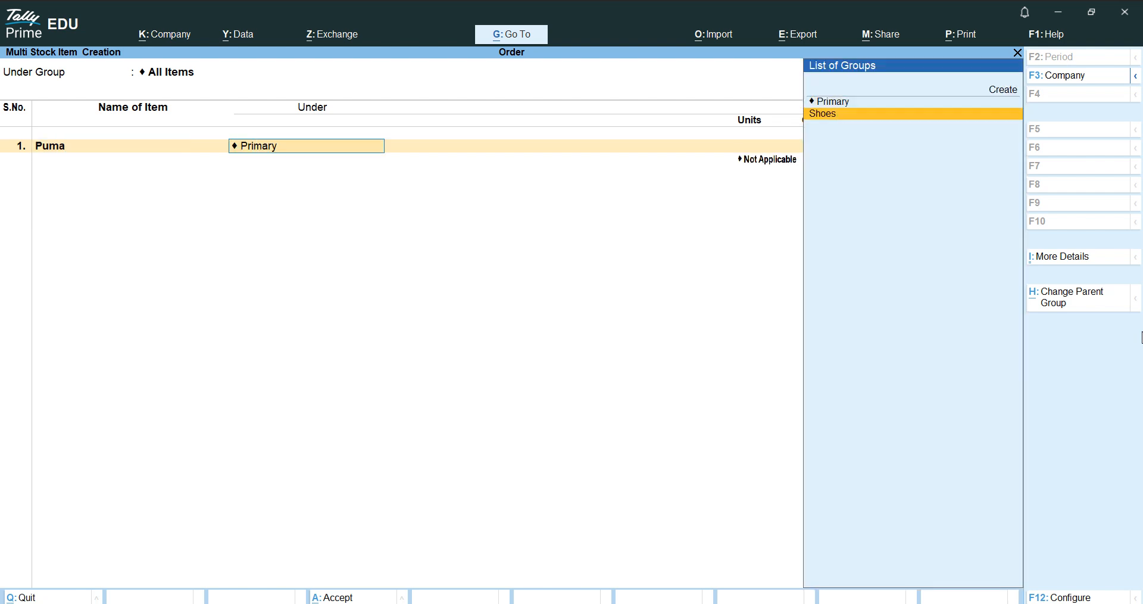
key(Return)
key(Down)
key(Return)
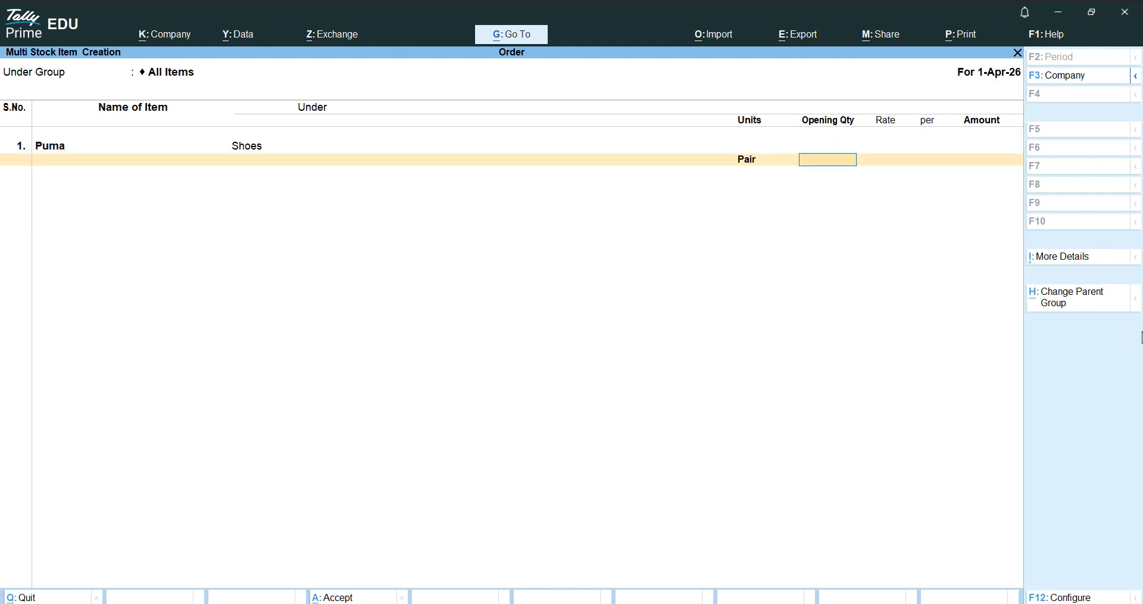
text(1,000)
key(Return)
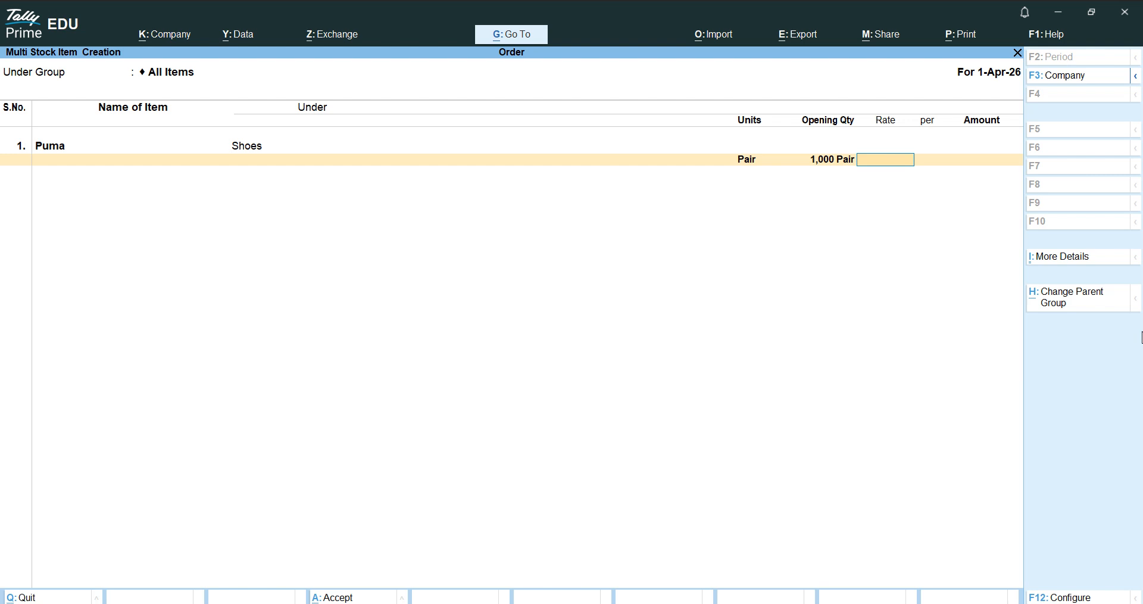
text(200)
key(Return)
key(Return)
key(Return)
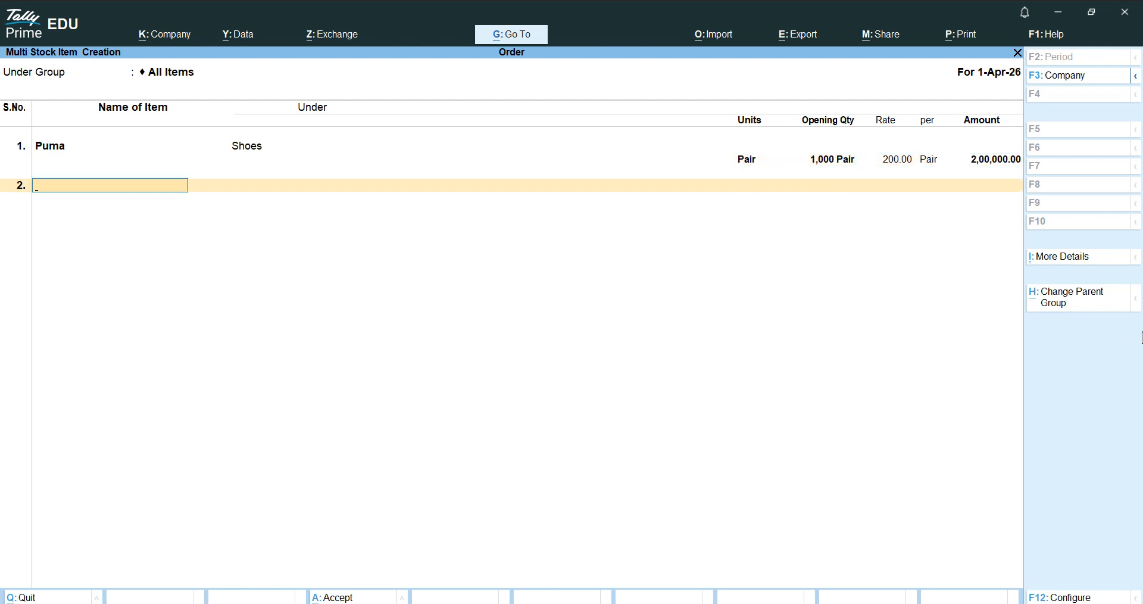
Add the stock item Adidas under Shoes in unit Pair, with an opening quantity of 400 at a rate of 300
text(Adidas)
key(Return)
key(Down)
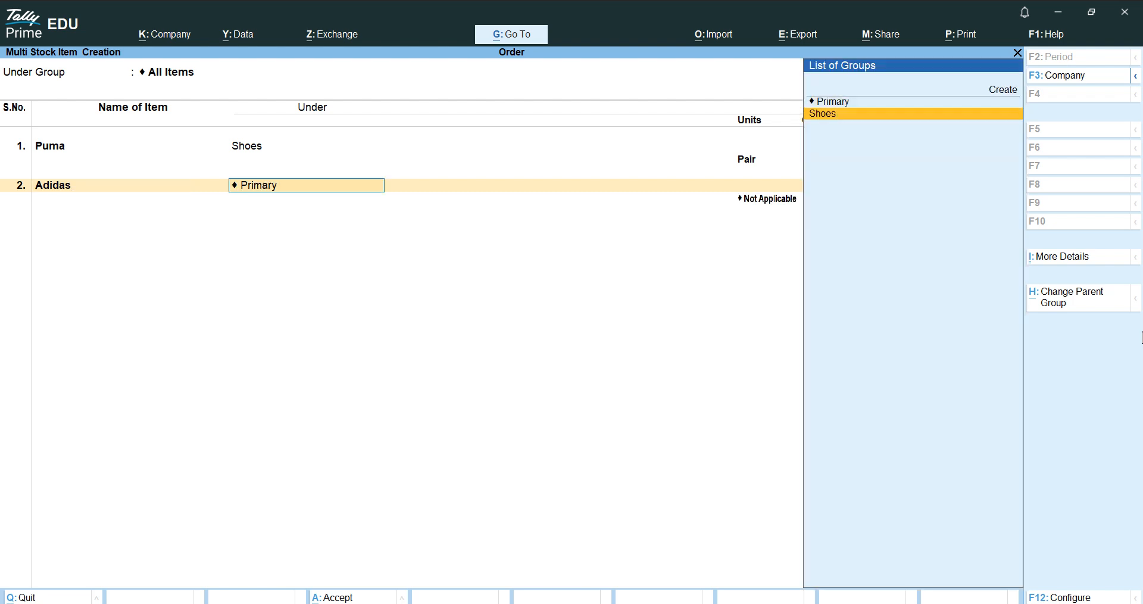
key(Up)
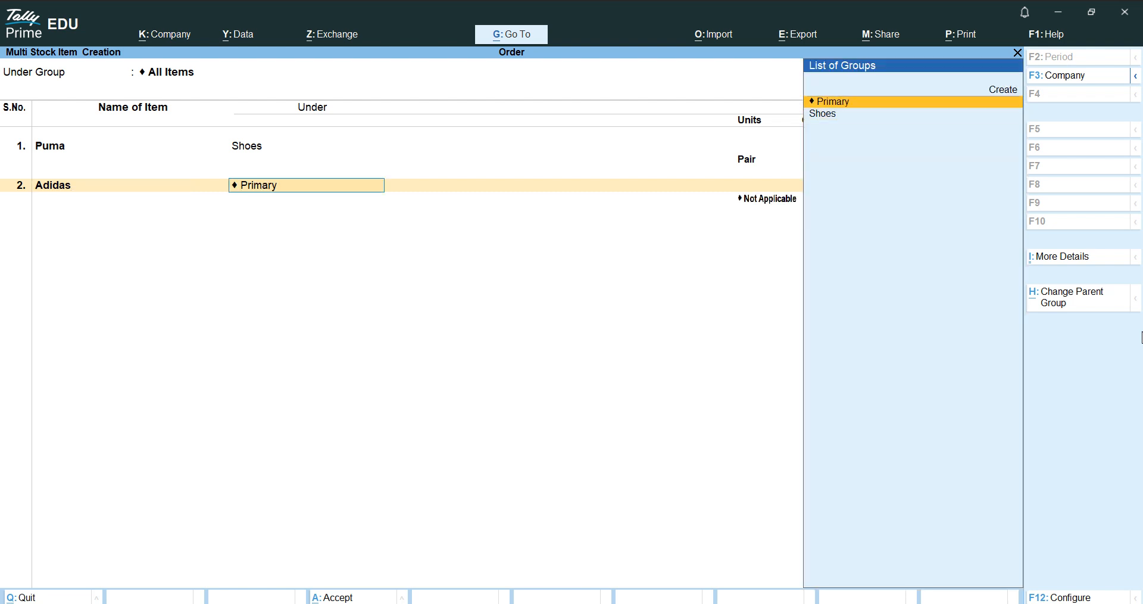
key(Down)
key(Return)
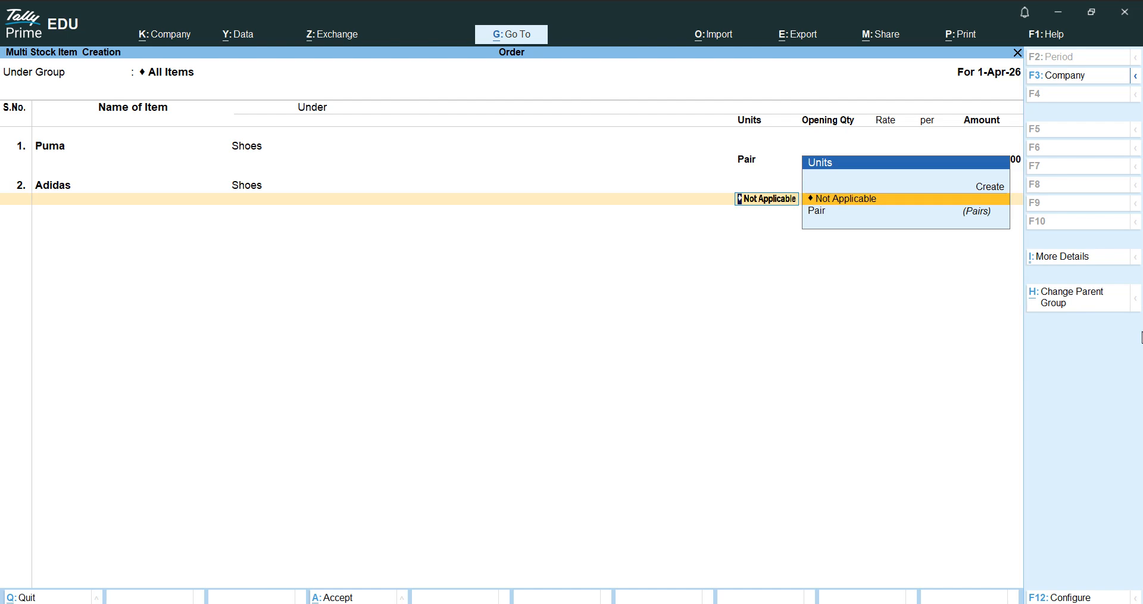
key(Down)
key(Return)
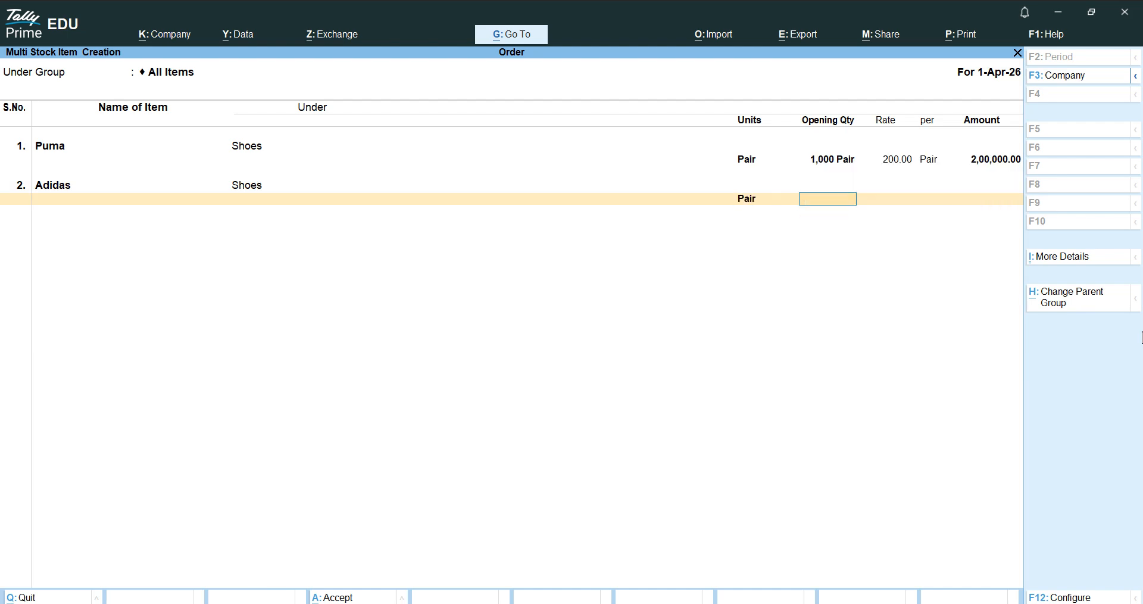
text(400)
key(Return)
text(300)
key(Return)
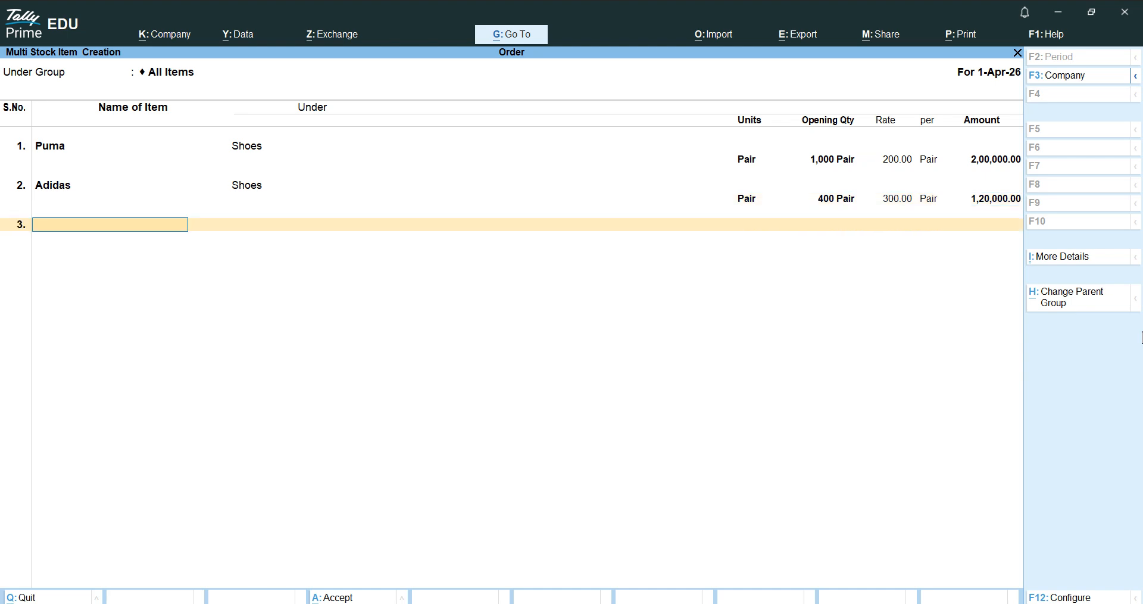
Add the stock item Bata under Shoes in unit Pair, opening quantity 400 at rate 300, and save all the stock items
text(Bata)
key(Return)
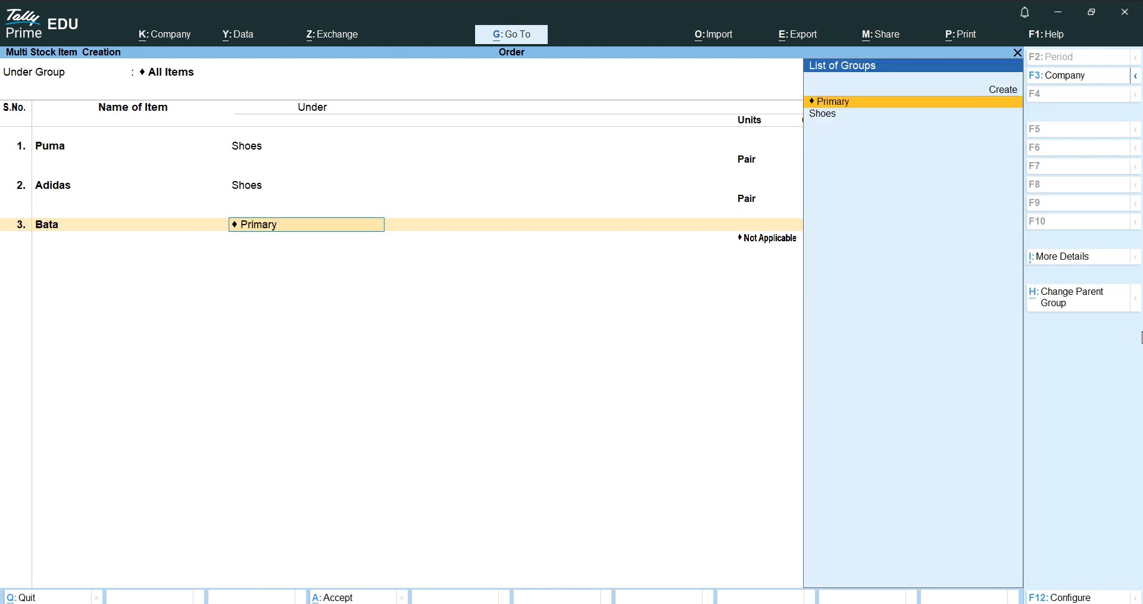
key(Down)
key(Return)
key(Down)
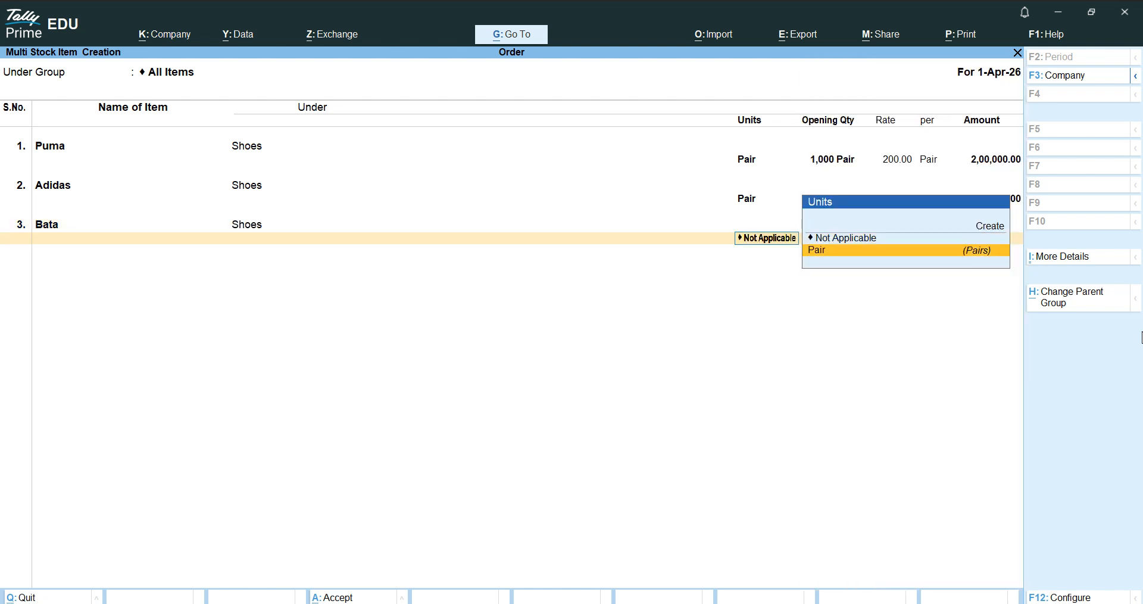
key(Return)
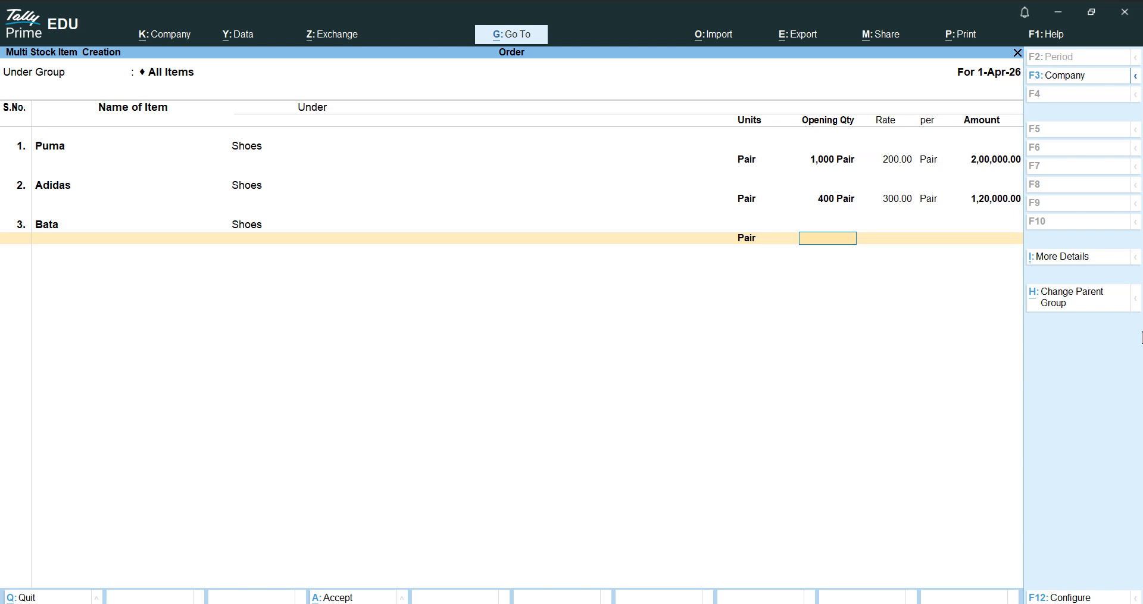
text(400)
key(Return)
text(300)
key(Return)
key(Return)
key(Return)
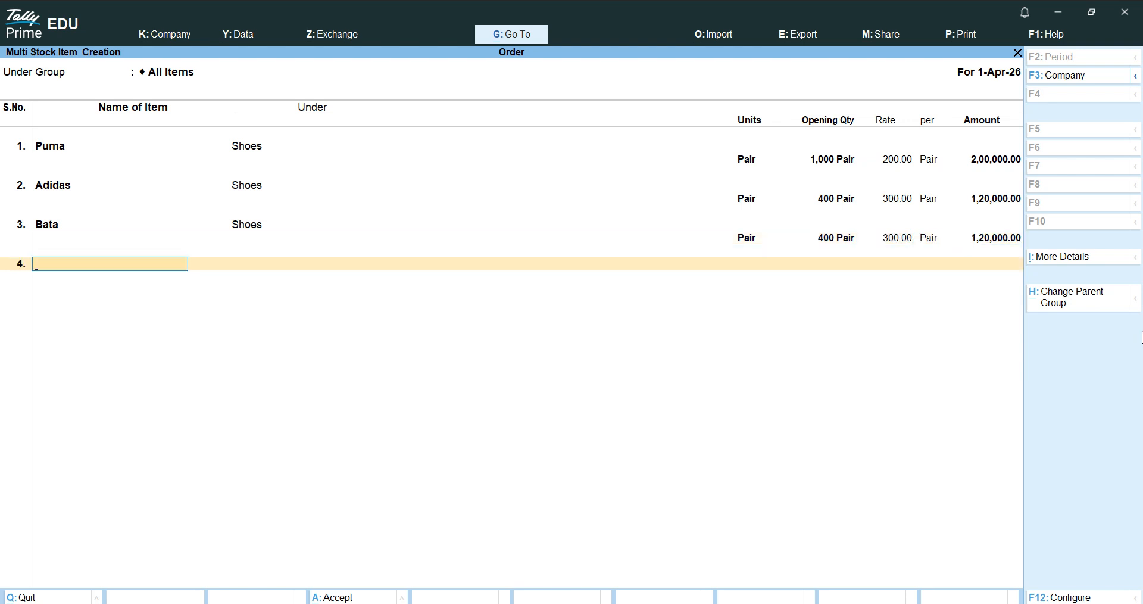
key(Return)
key(Return)
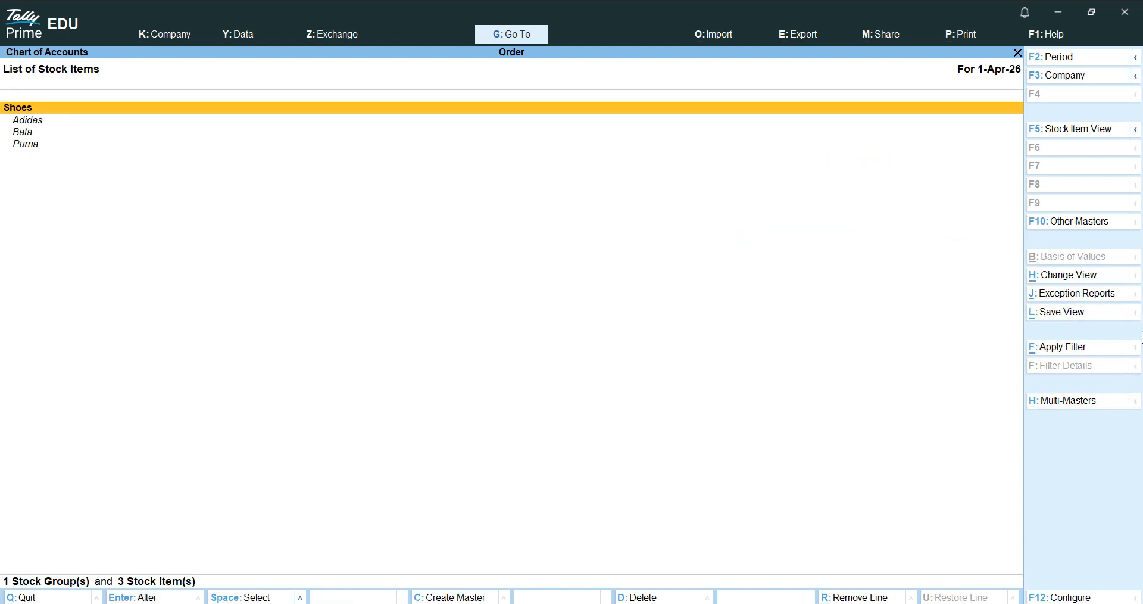
Leave the stock item list and open a new Purchase Order voucher
key(Escape)
key(Escape)
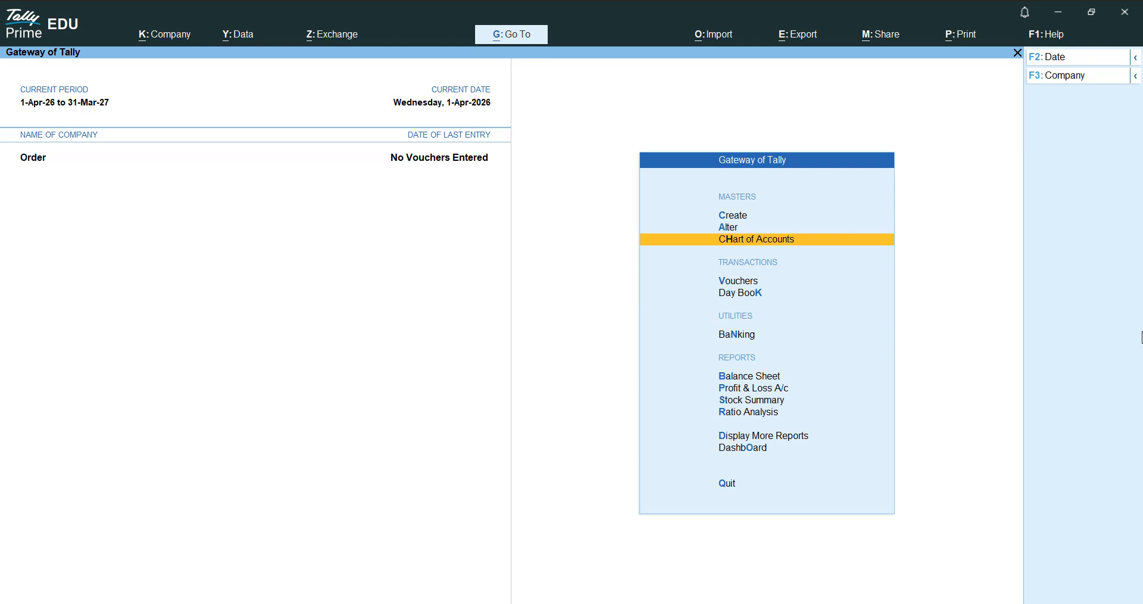
key(Down)
key(Down)
key(Up)
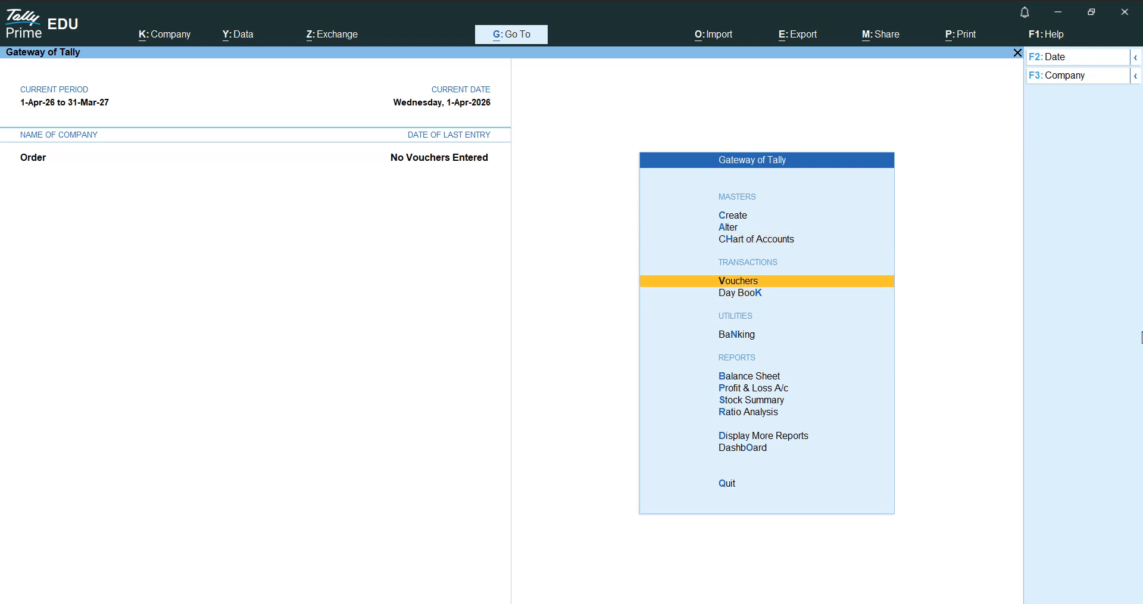
key(Return)
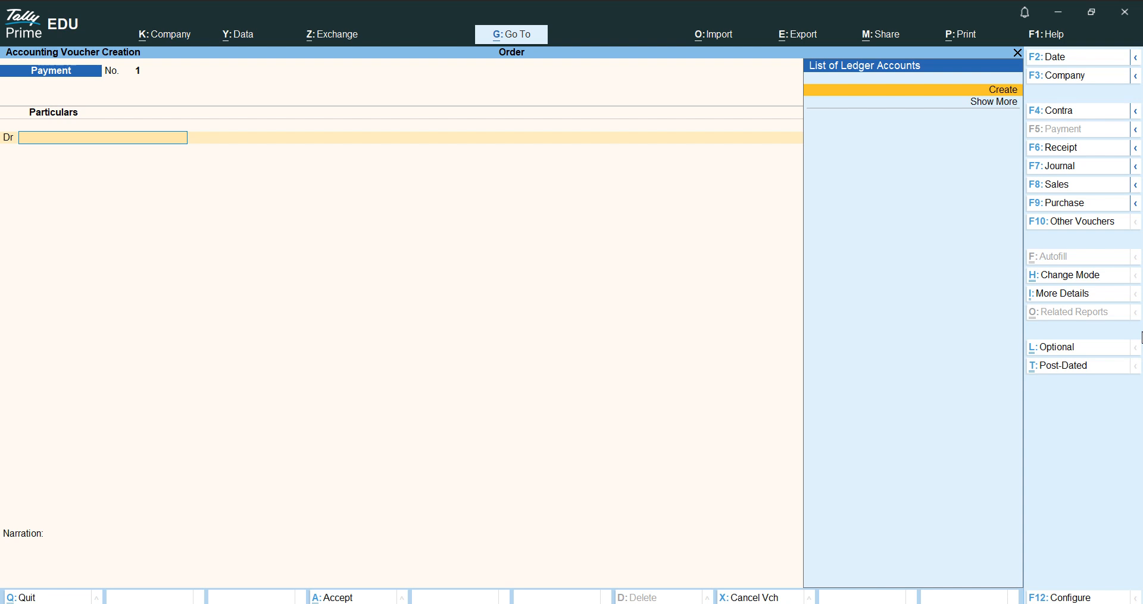
key(ctrl)
key(ctrl+F9)
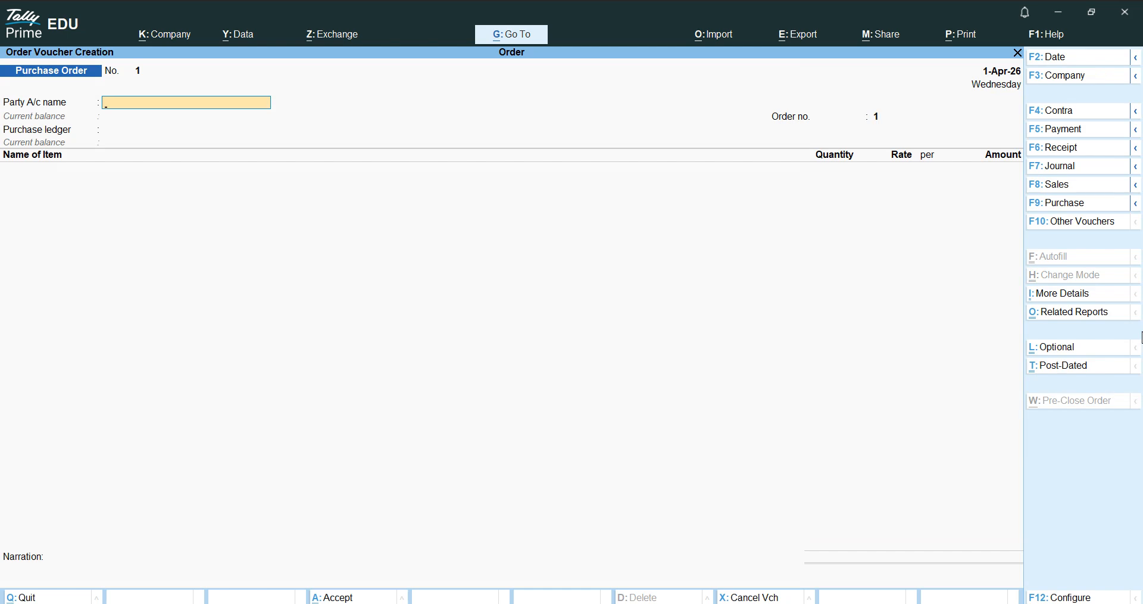
Create a new party ledger from the purchase order with the supplier's name, grouped under Sundry Creditors
key(alt)
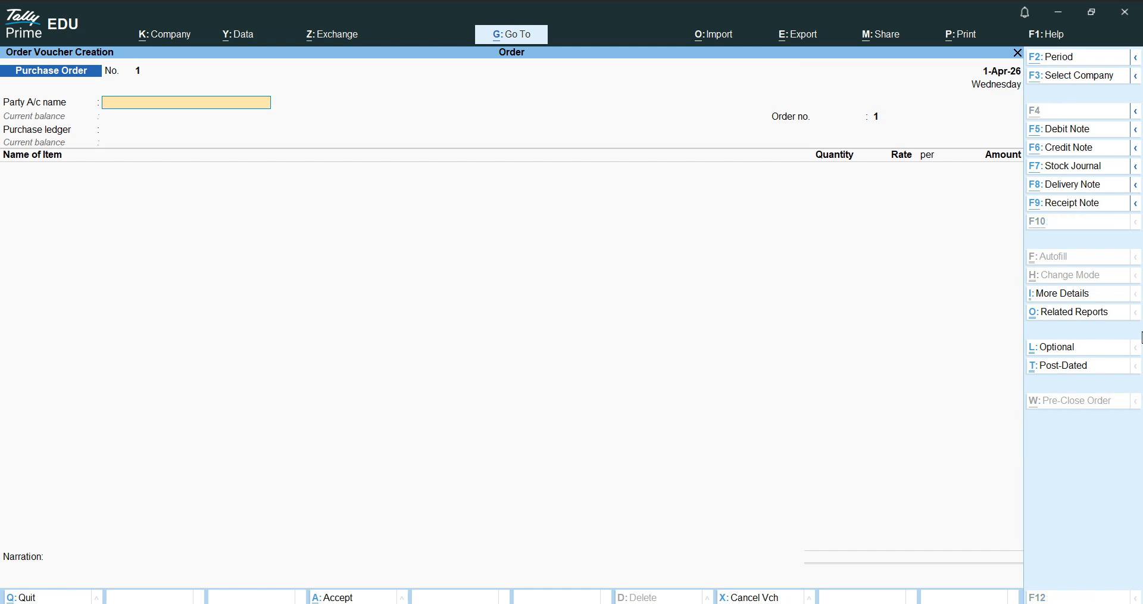
key(alt+c)
text(Arun)
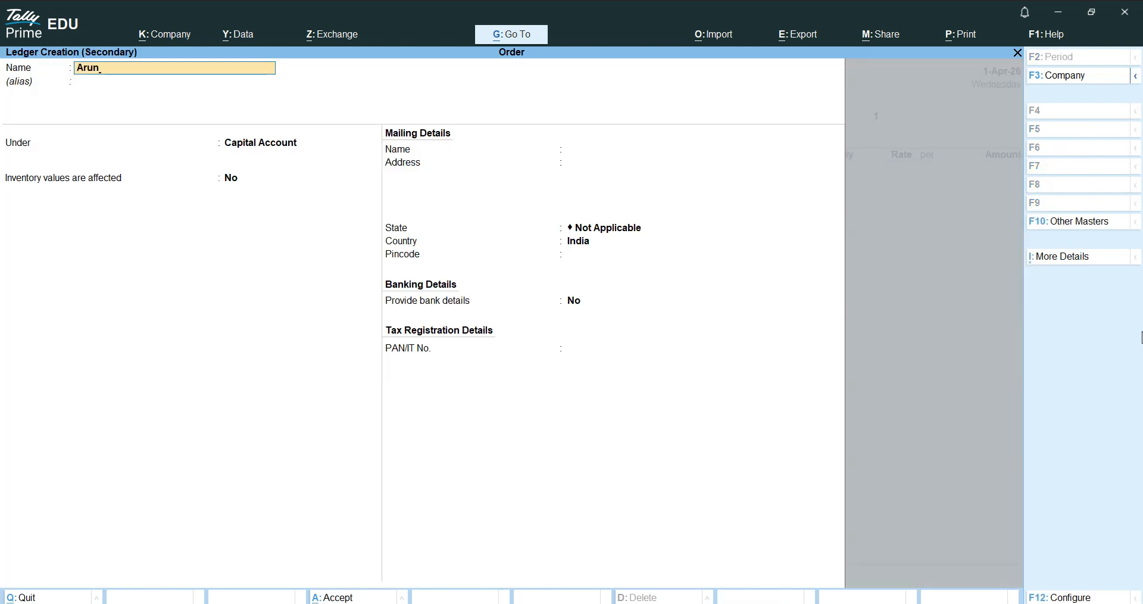
key(Return)
text(S)
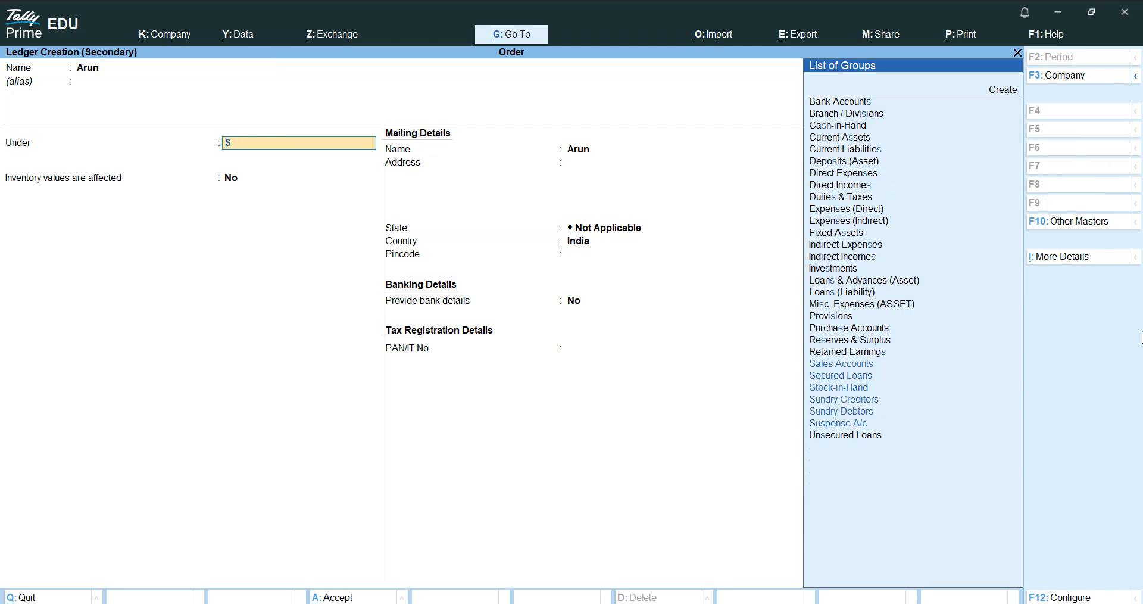
key(Down)
key(Down)
key(Down)
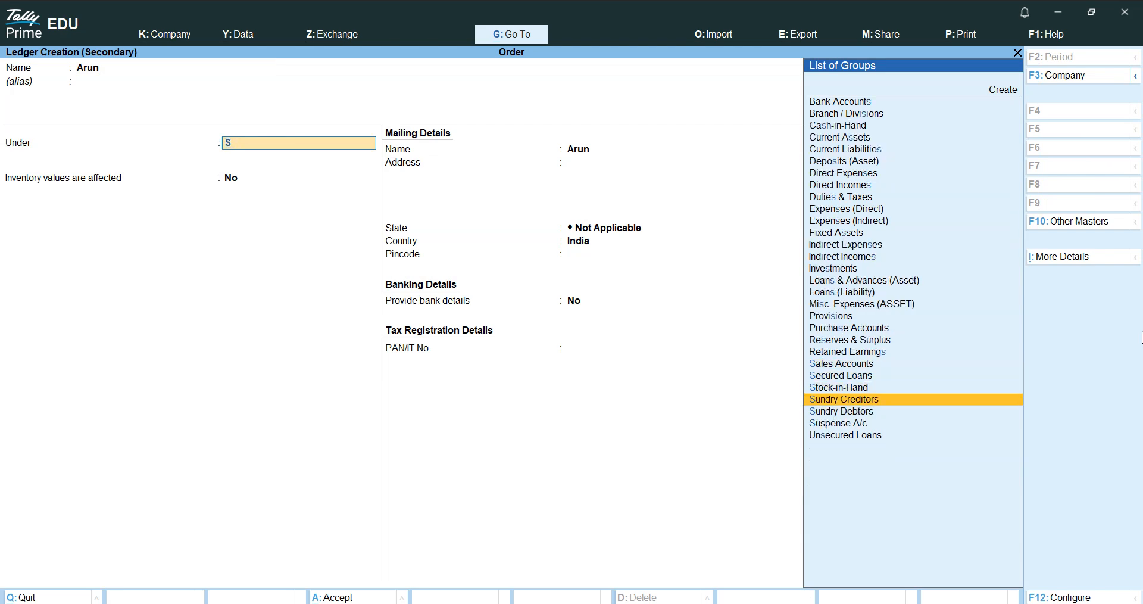
key(Return)
Keep the remaining ledger details at their defaults and save the supplier's ledger as the order's party account
key(Return)
key(Return)
key(Return)
key(Return)
key(Return)
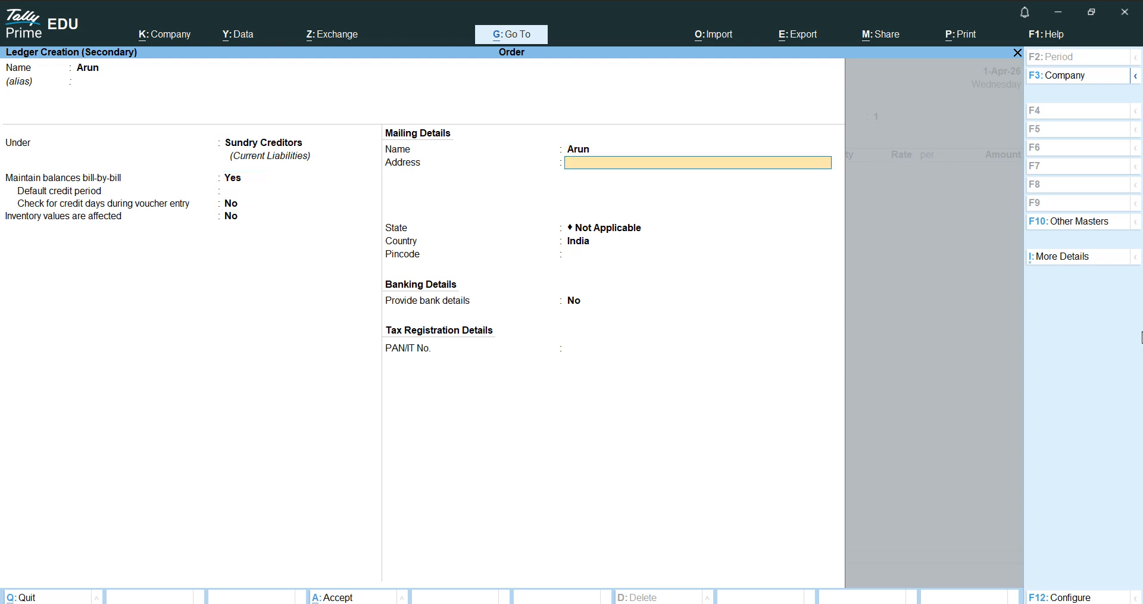
key(Return)
key(Return)
key(Return)
key(Return)
key(Return)
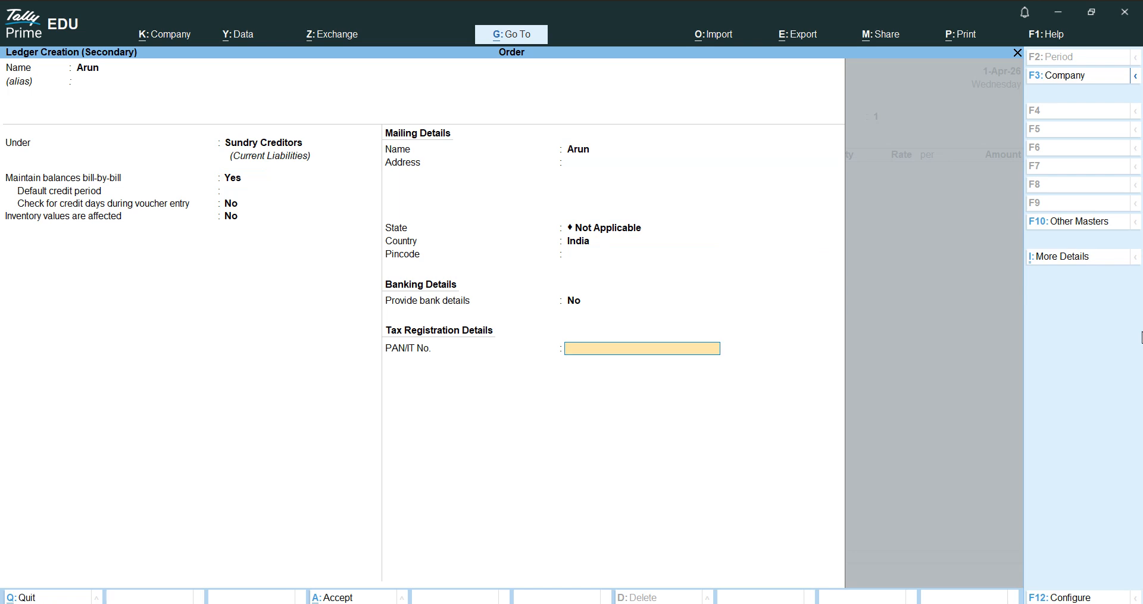
key(Return)
key(Return)
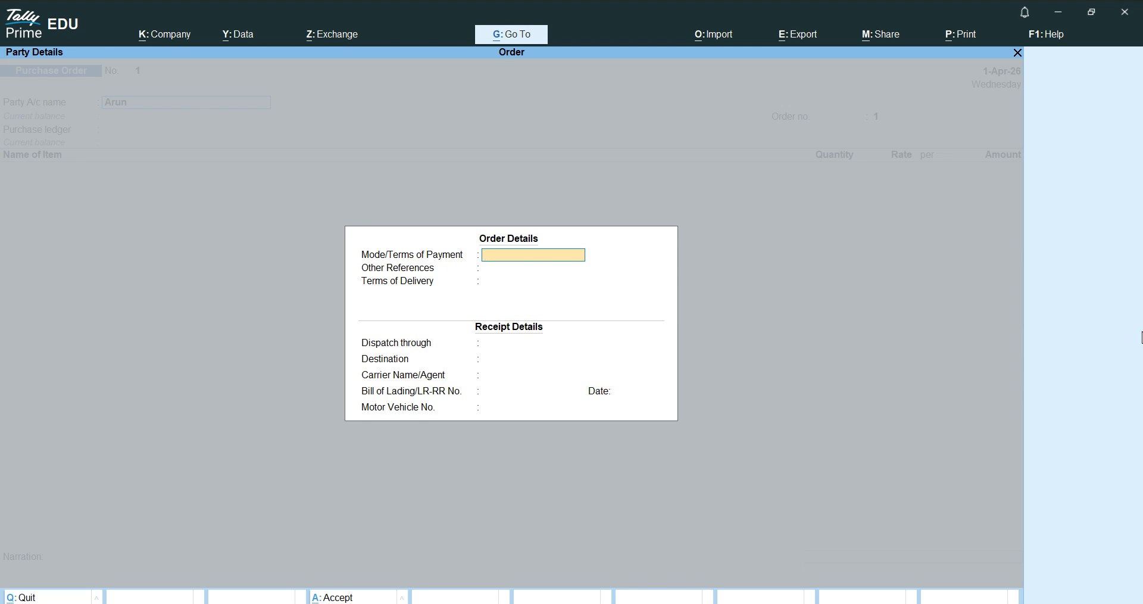
Set the order's terms of payment to 10 Days and its terms of delivery to 10days, leaving other references blank
text(10 days)
key(Return)
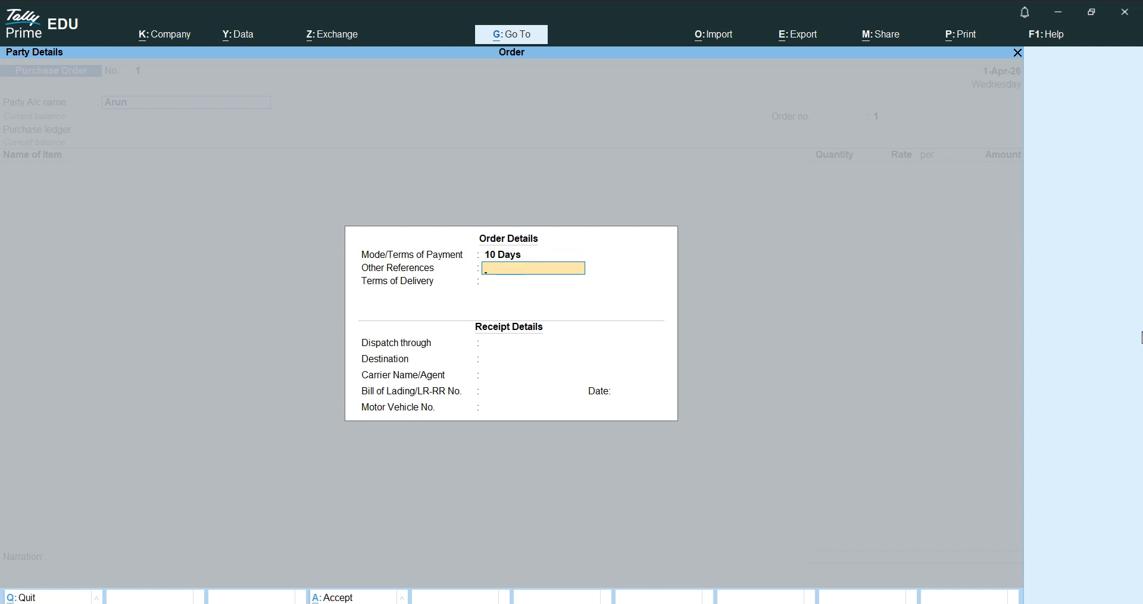
key(Return)
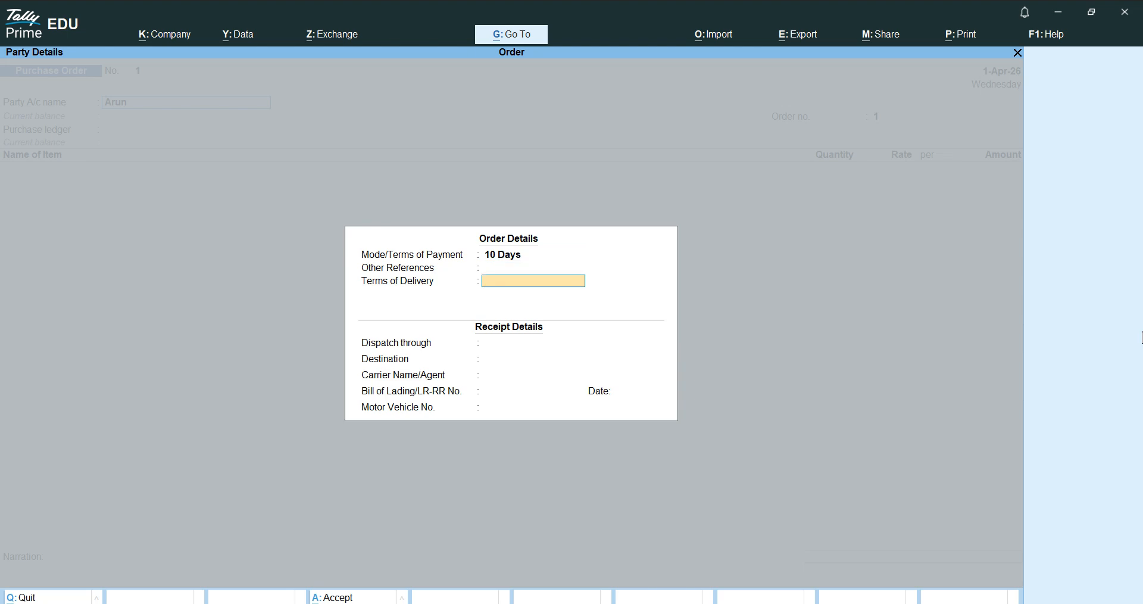
text(10days)
key(Return)
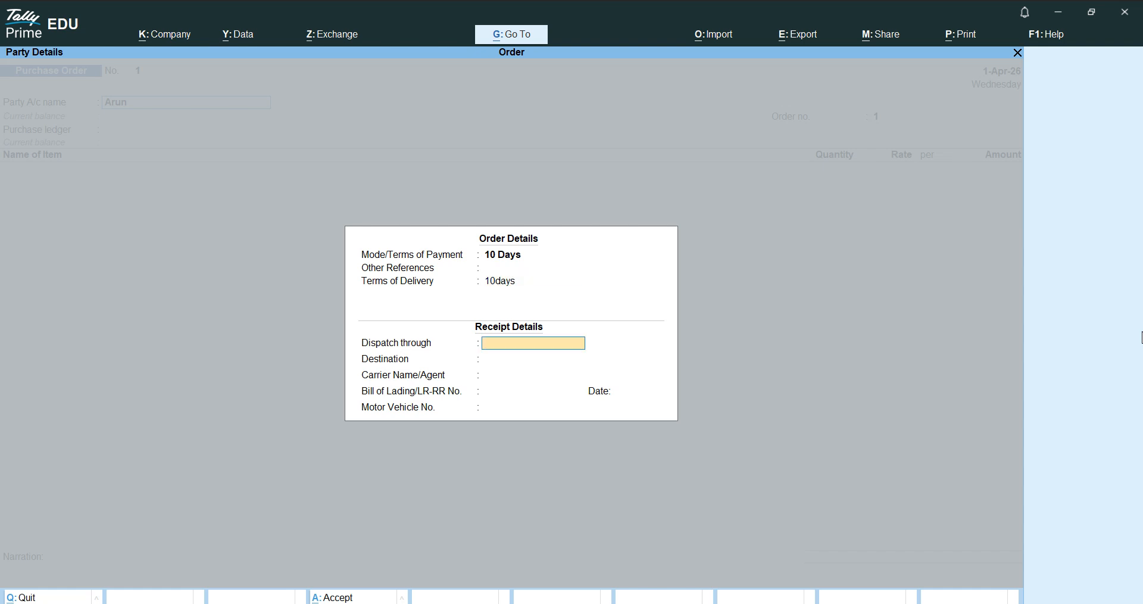
Fill in the receipt details with dispatch through Hassan, destination Udupi and the carrier's name
text(Hassan)
key(Return)
text(Udupi)
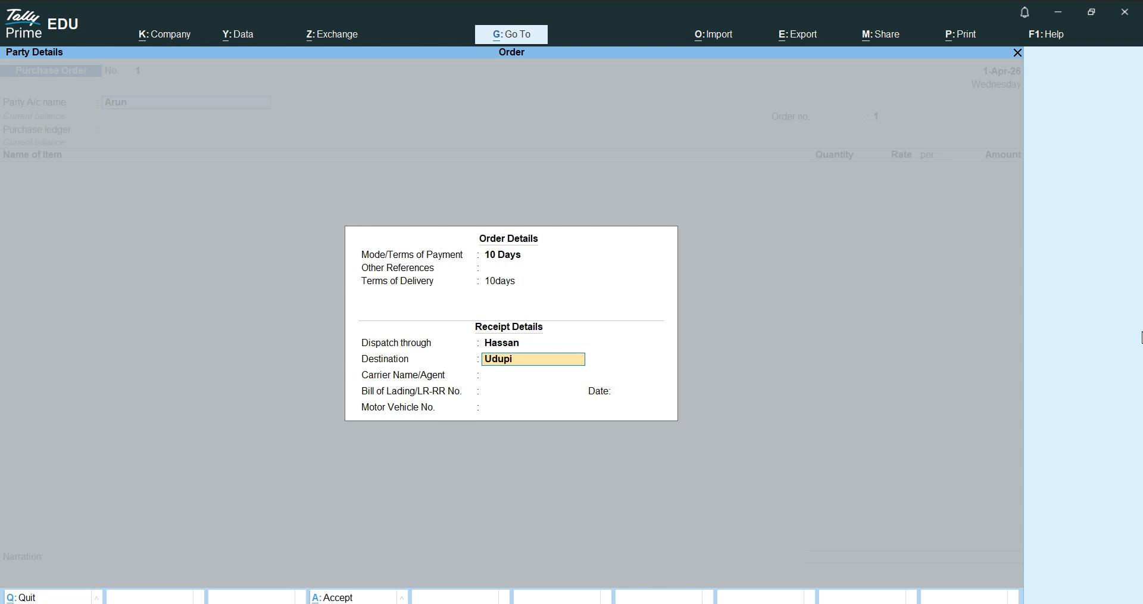
key(Return)
text(Veena)
key(Return)
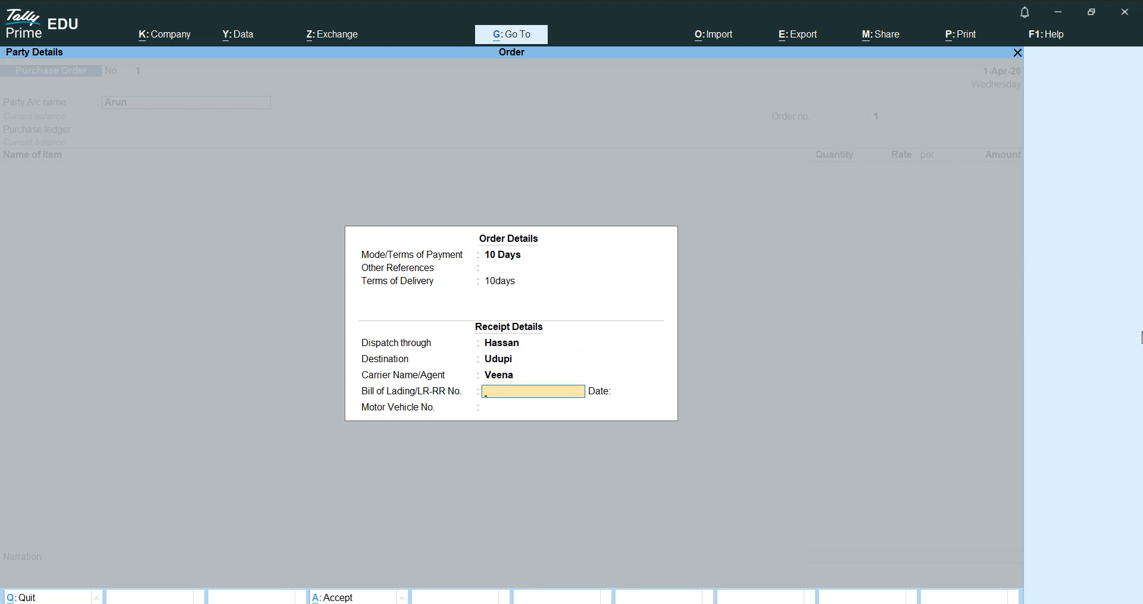
Enter the motor vehicle number, leaving the bill of lading blank, and accept the supplier's default party details
key(Return)
key(Return)
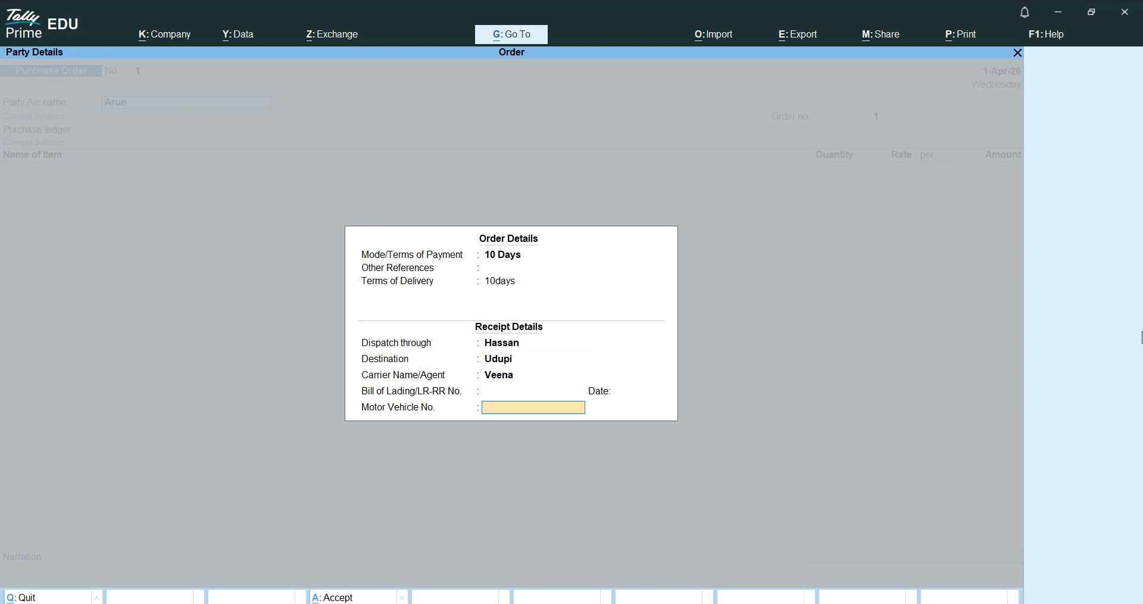
text(KA 20 786)
key(Return)
key(Return)
key(Return)
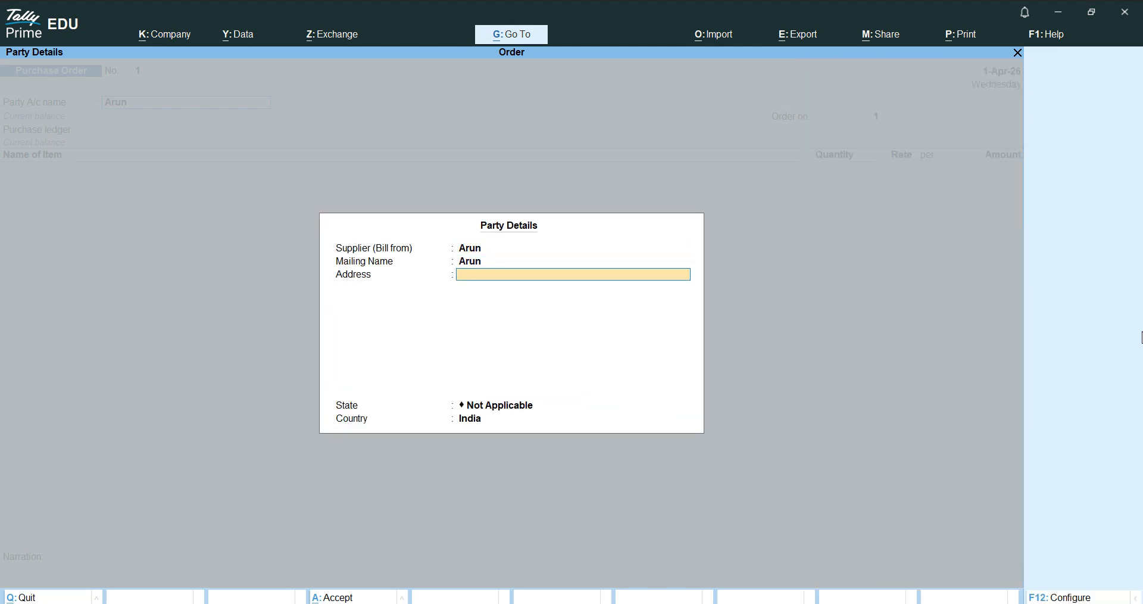
key(Return)
key(Return)
key(Return)
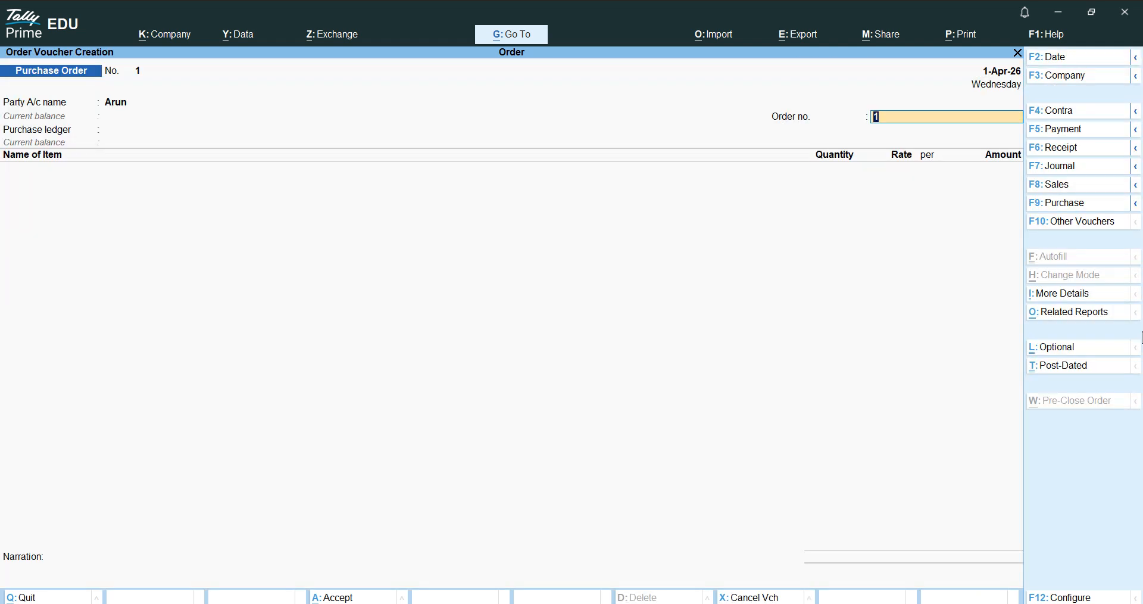
Keep order number 1 and create the purchase ledger Purchase Order under Purchase Accounts for this voucher
key(Return)
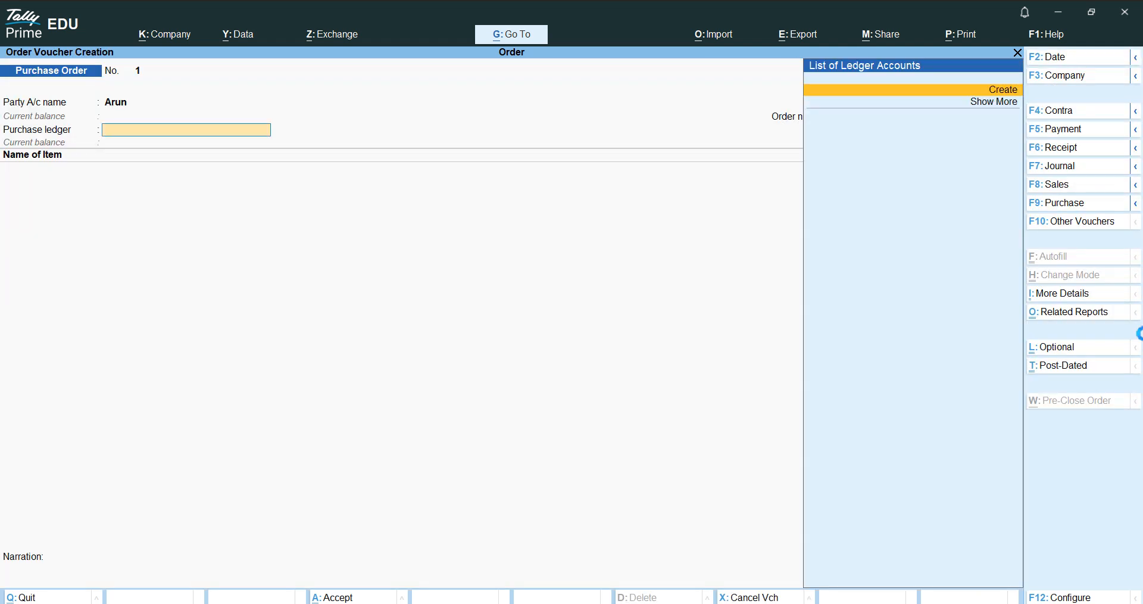
key(alt+c)
text(P)
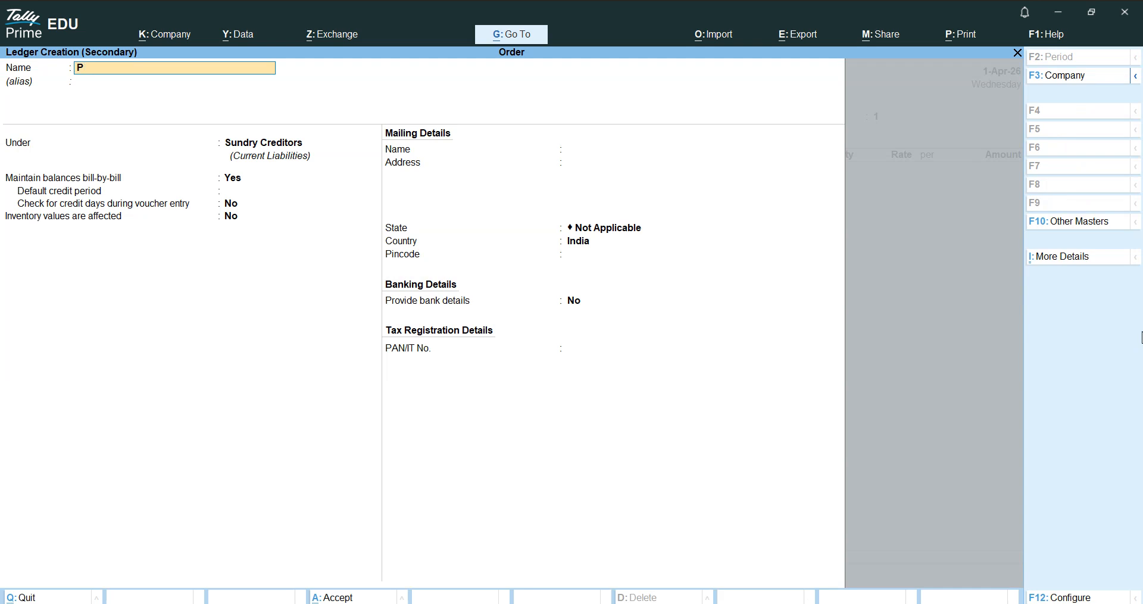
text(urchase ord)
key(Return)
text(P)
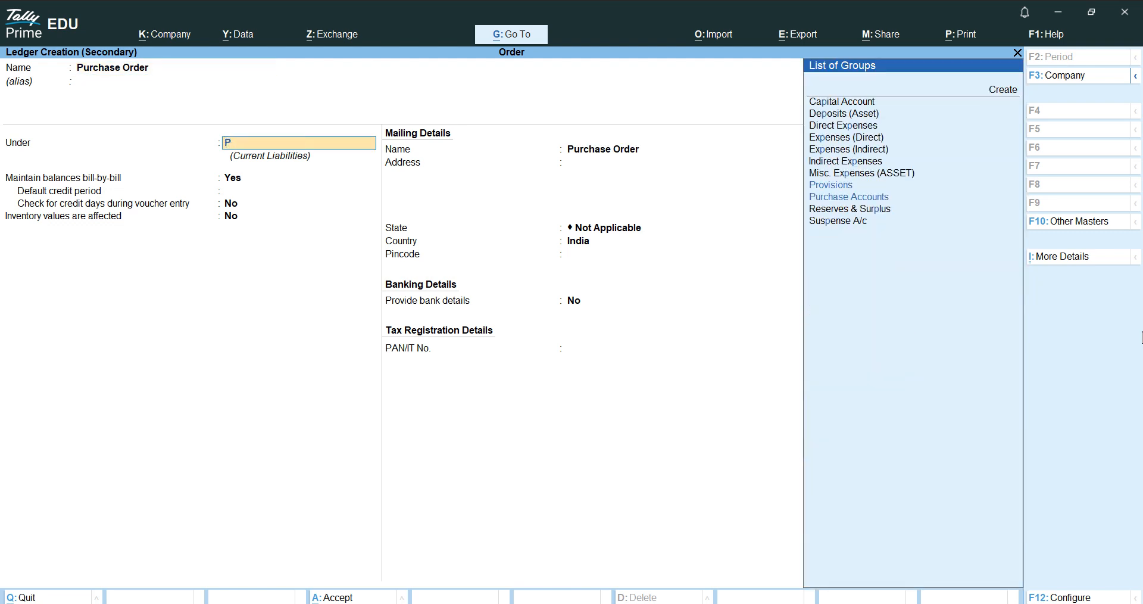
key(Down)
key(Return)
key(Return)
key(Return)
key(ctrl+a)
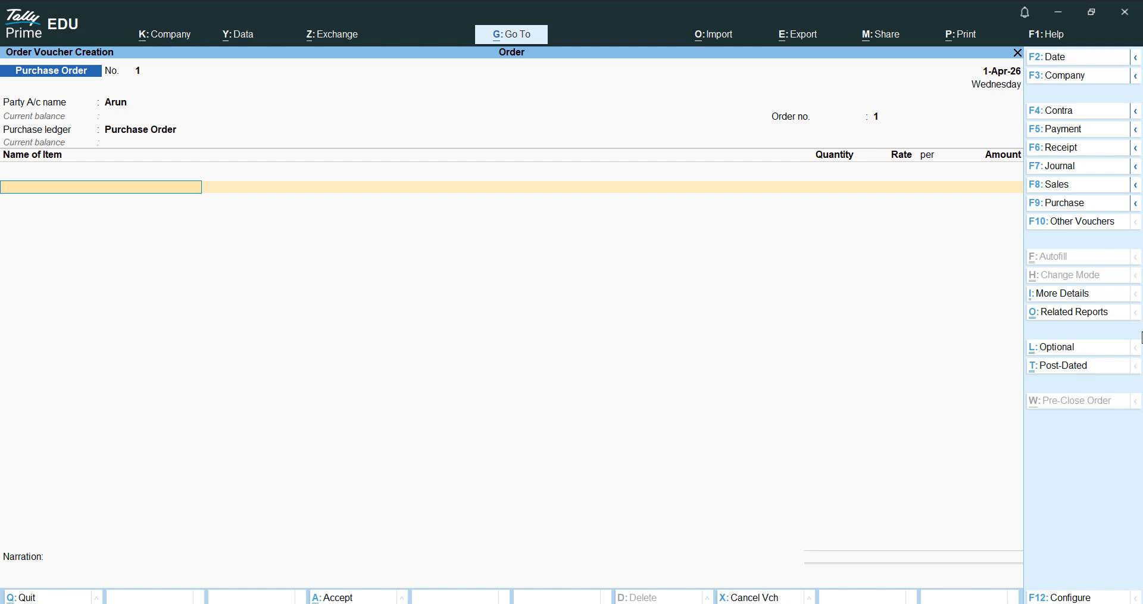
Add 120 pairs of Puma at a rate of 200 to the order, due on 1-Apr-26
text(P)
key(Return)
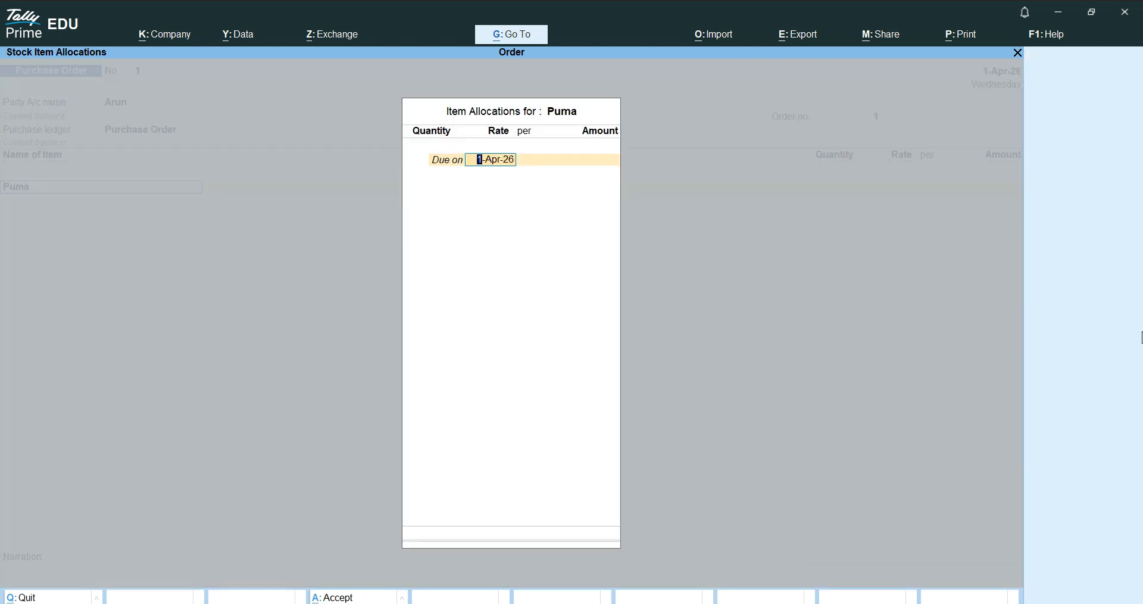
key(Return)
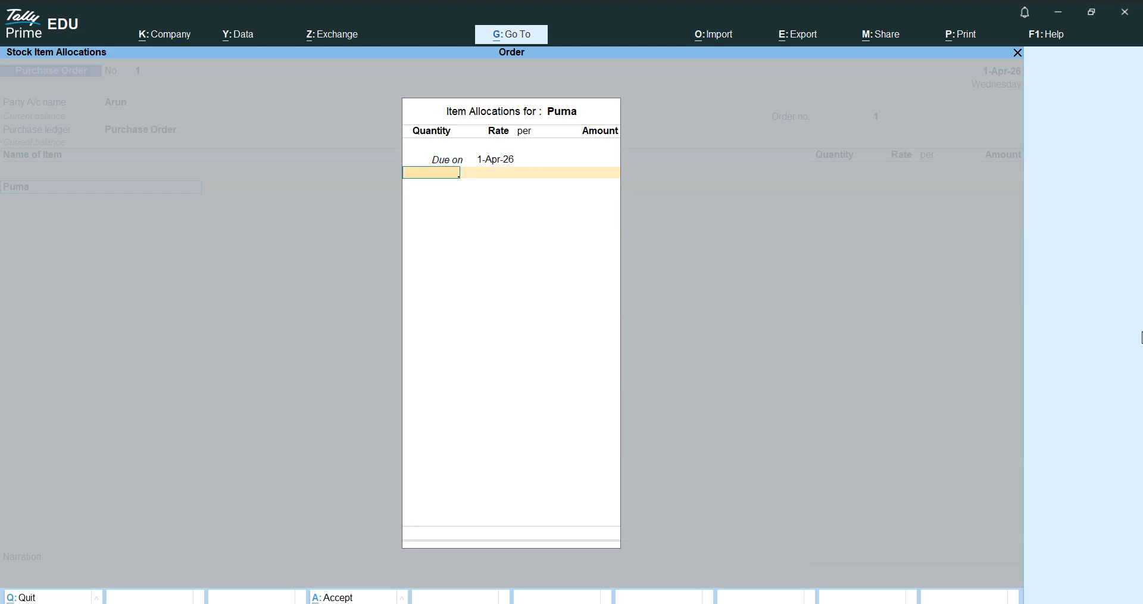
text(120)
key(Return)
key(Return)
key(Return)
key(Return)
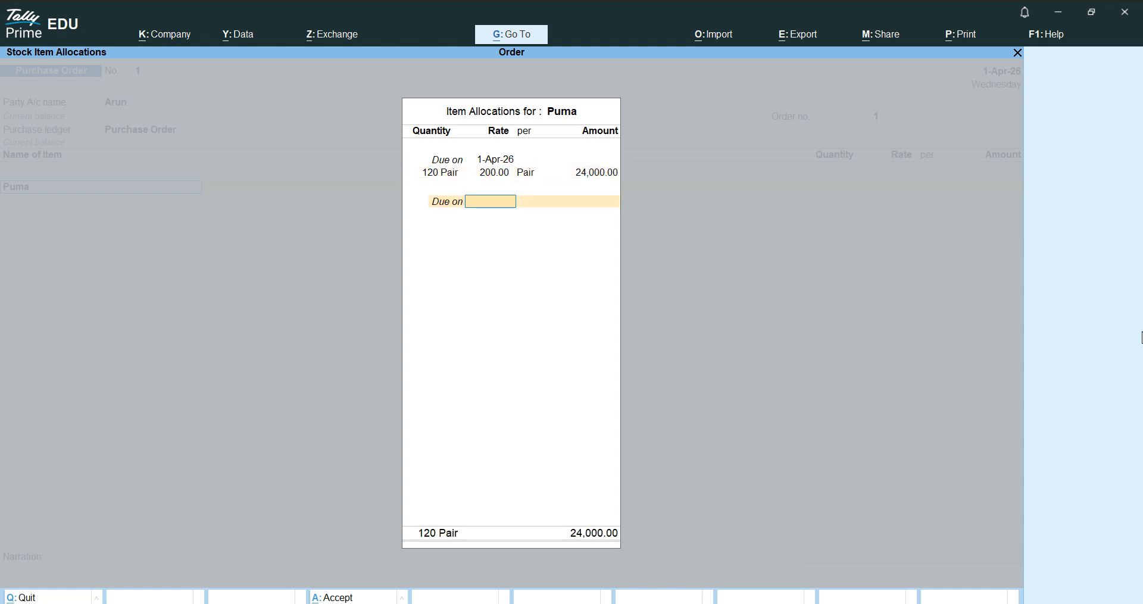
key(Return)
key(Return)
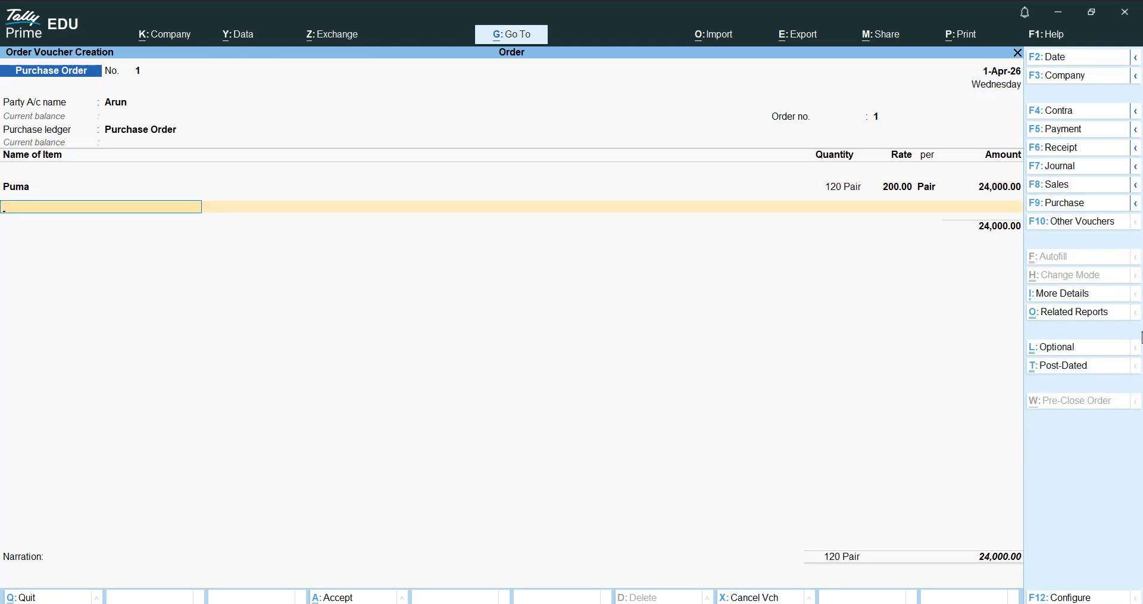
End the item list, leave the narration blank and save the first purchase order
key(Return)
key(Return)
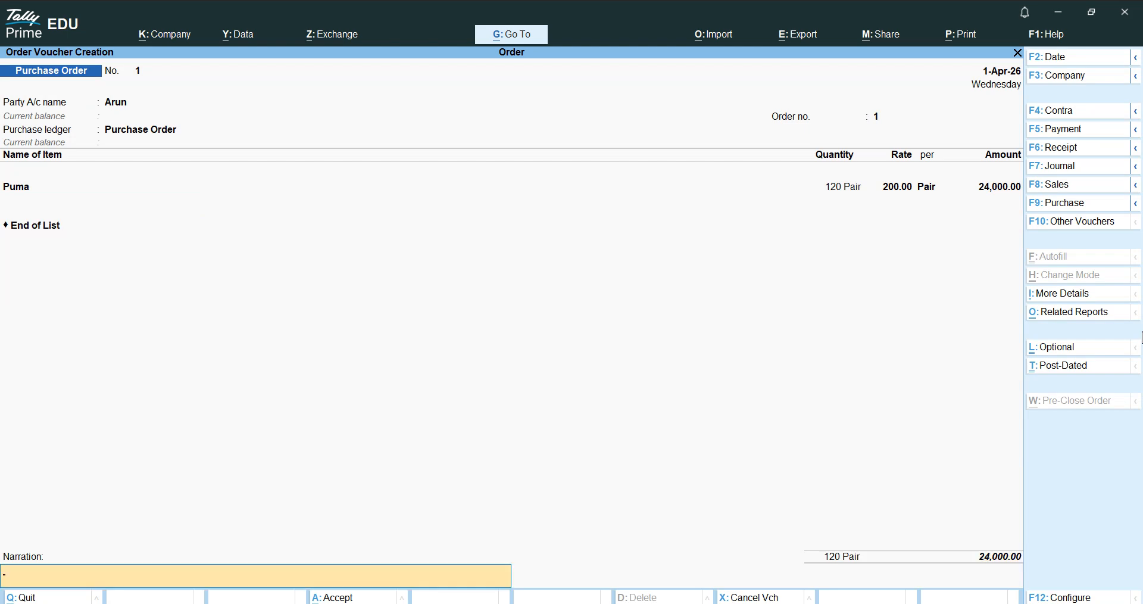
key(Return)
key(Return)
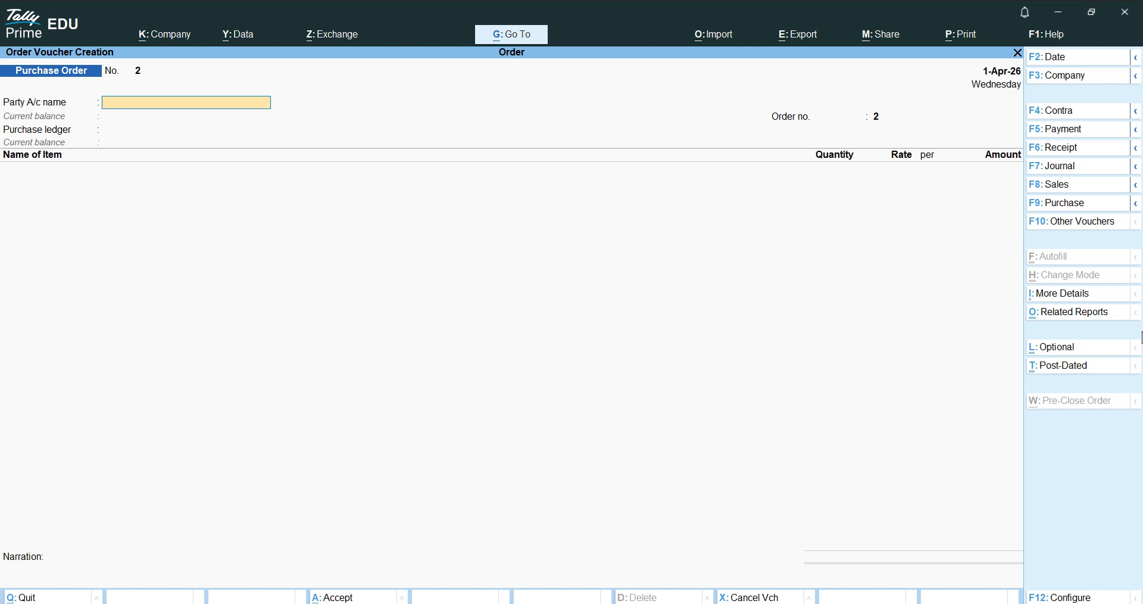
From the second purchase order, create a ledger with the new supplier's name under Sundry Creditors
key(alt+c)
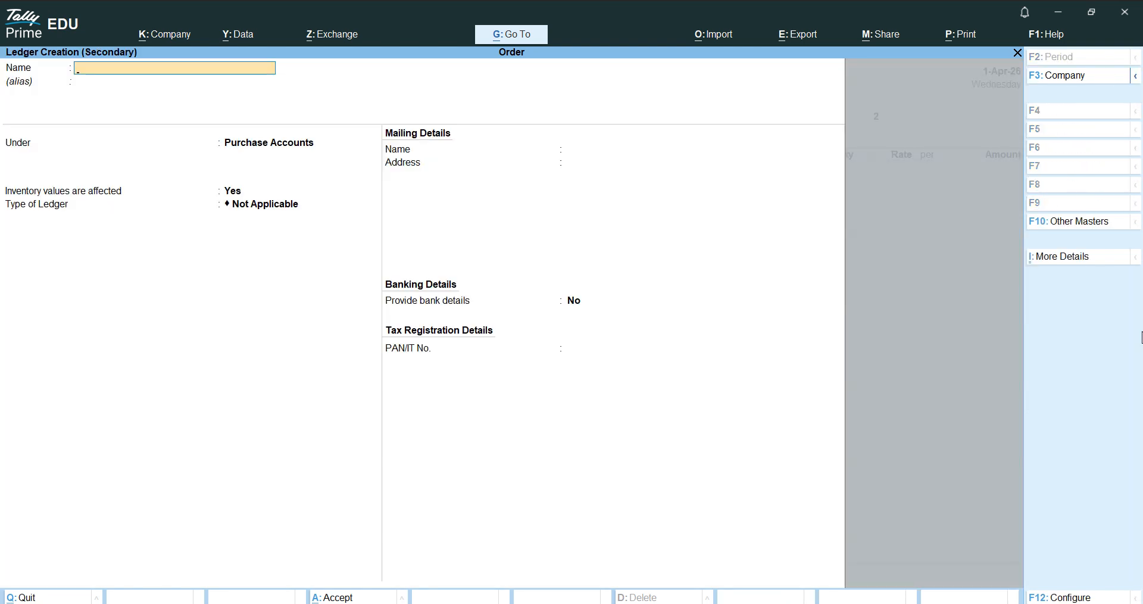
text(Baskha)
key(Return)
key(Return)
text(S)
key(Down)
key(Down)
key(Down)
key(Return)
Accept the default values for the second supplier's remaining ledger details and save the ledger
key(Return)
key(Return)
key(Return)
key(Return)
key(Return)
key(Return)
key(Return)
key(Return)
key(Return)
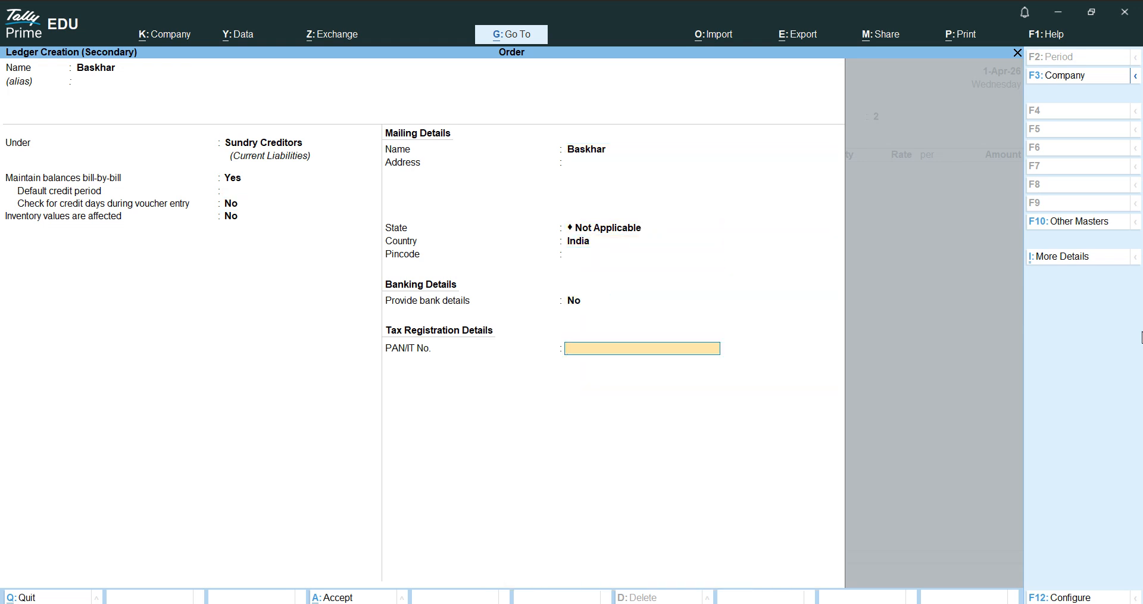
key(Return)
key(Return)
Leave the order and receipt details blank, accept the party details, and choose Purchase Order as the purchase ledger
key(Return)
key(Return)
key(Return)
key(Return)
key(Return)
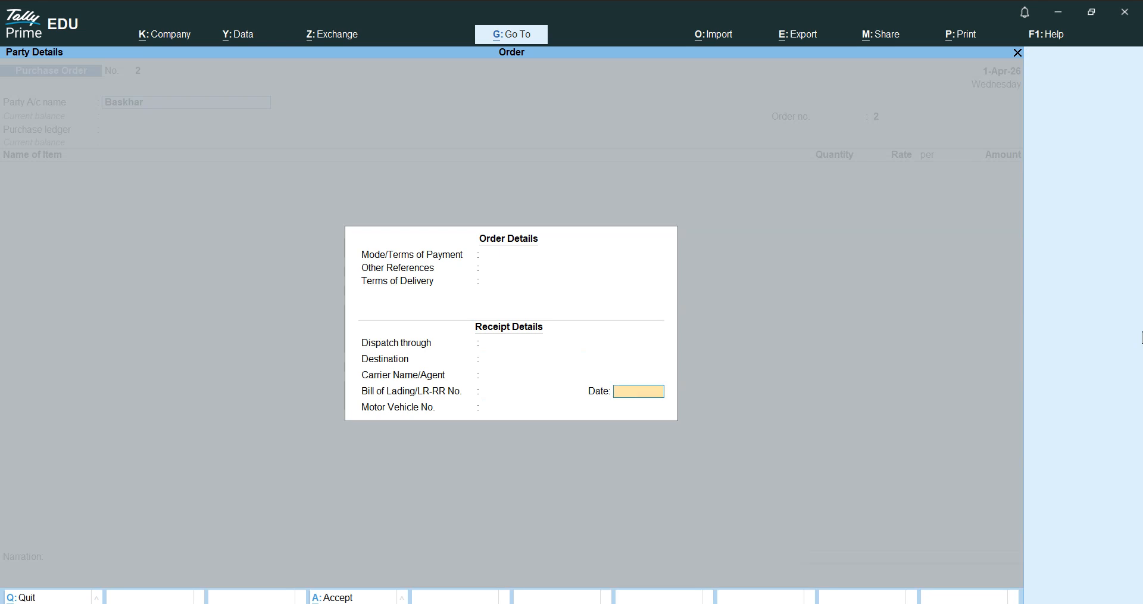
key(Return)
key(Return)
key(Return)
key(Return)
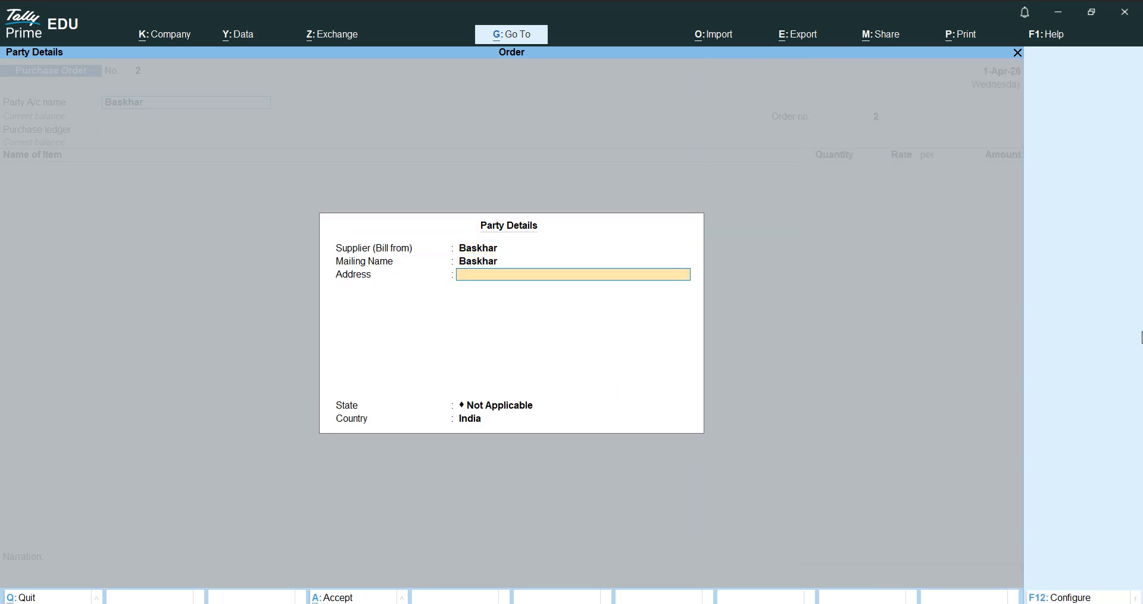
key(Return)
key(Return)
key(Return)
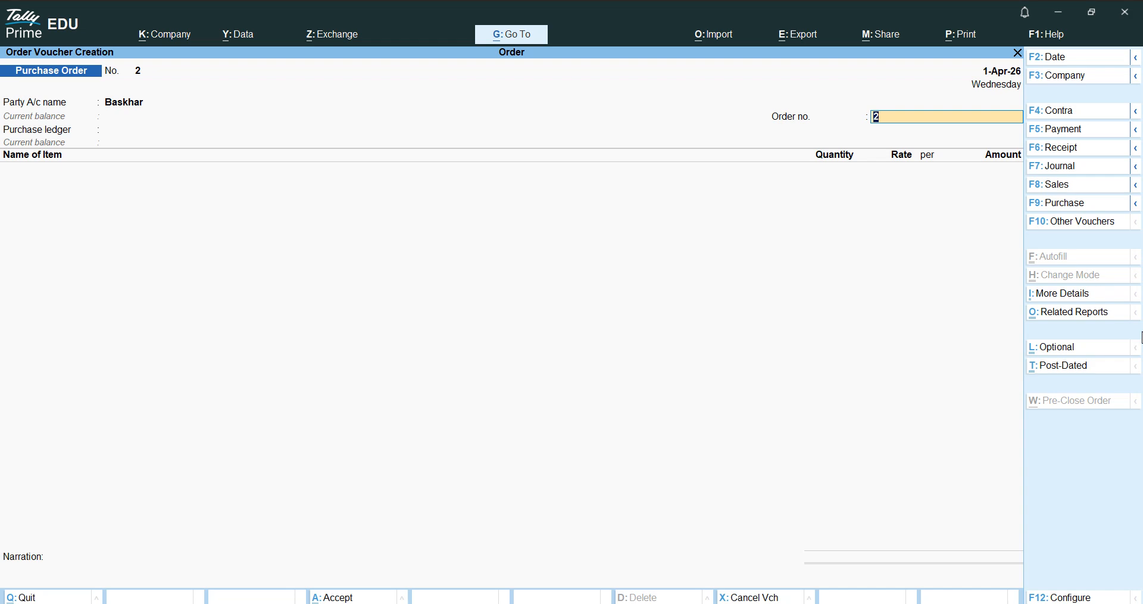
key(Return)
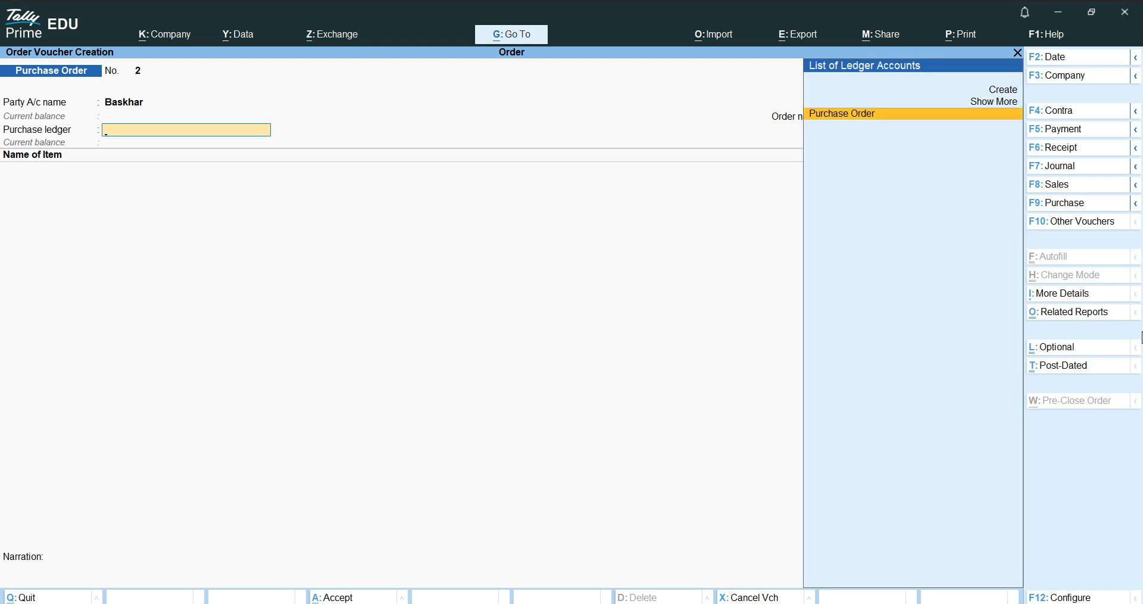
key(Return)
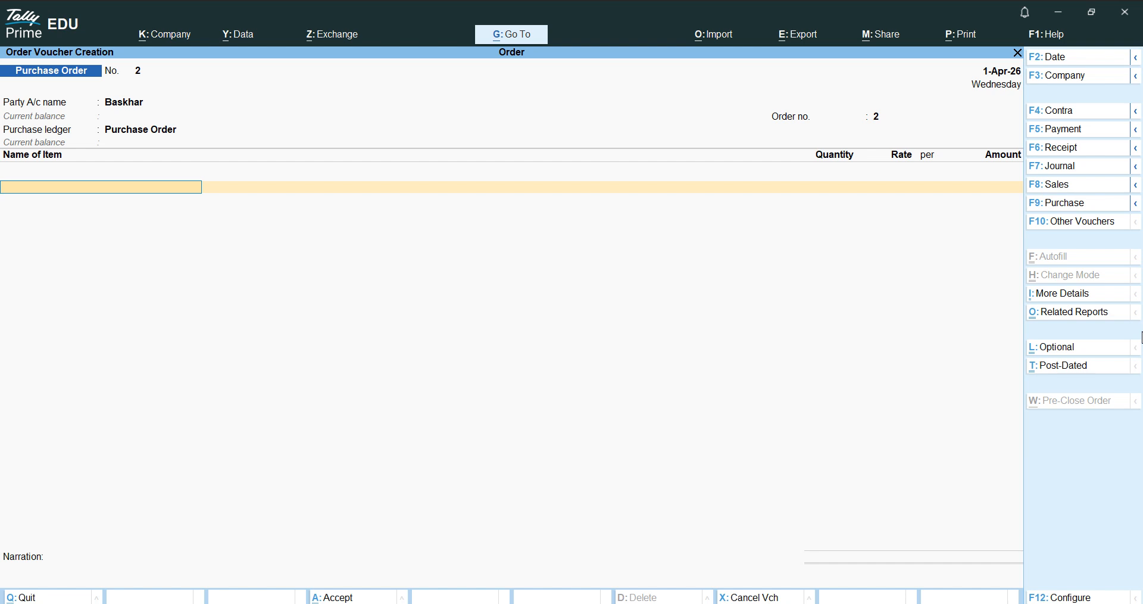
Add 180 pairs of Adidas at a rate of 300, due on 1-Apr-26, and end the item list without a narration
text(A)
key(Return)
key(Return)
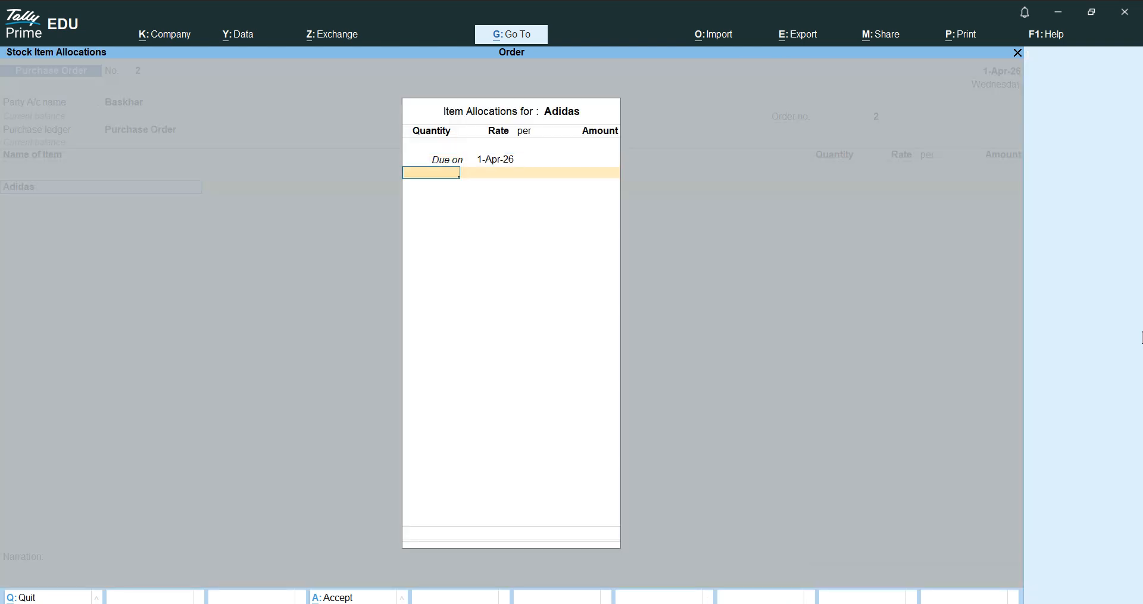
text(180)
key(Return)
key(Return)
key(Return)
key(Return)
key(Return)
key(Return)
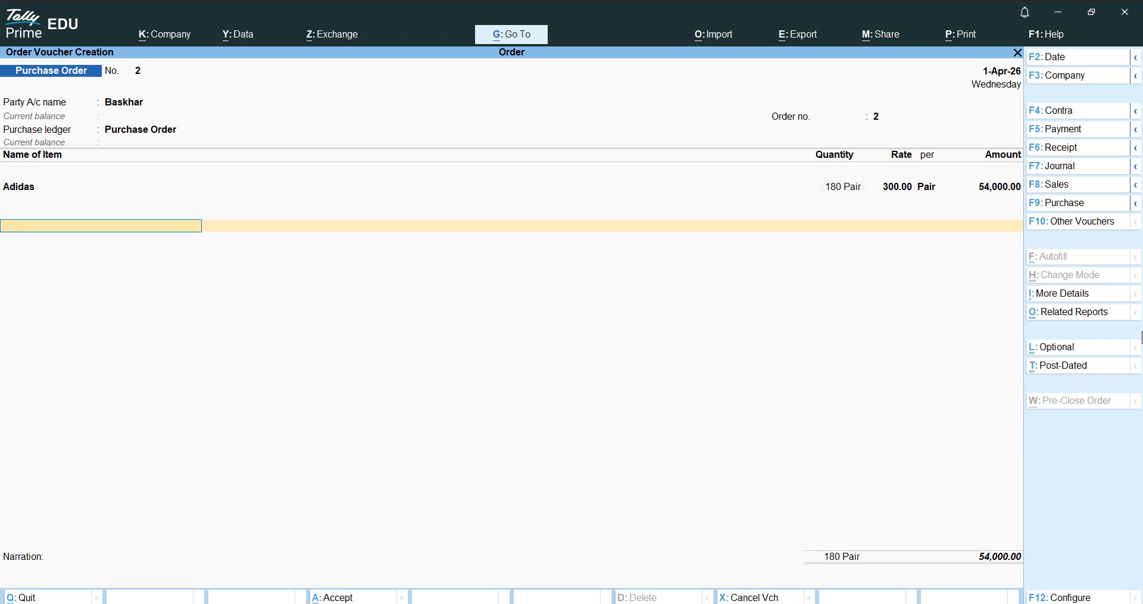
key(Return)
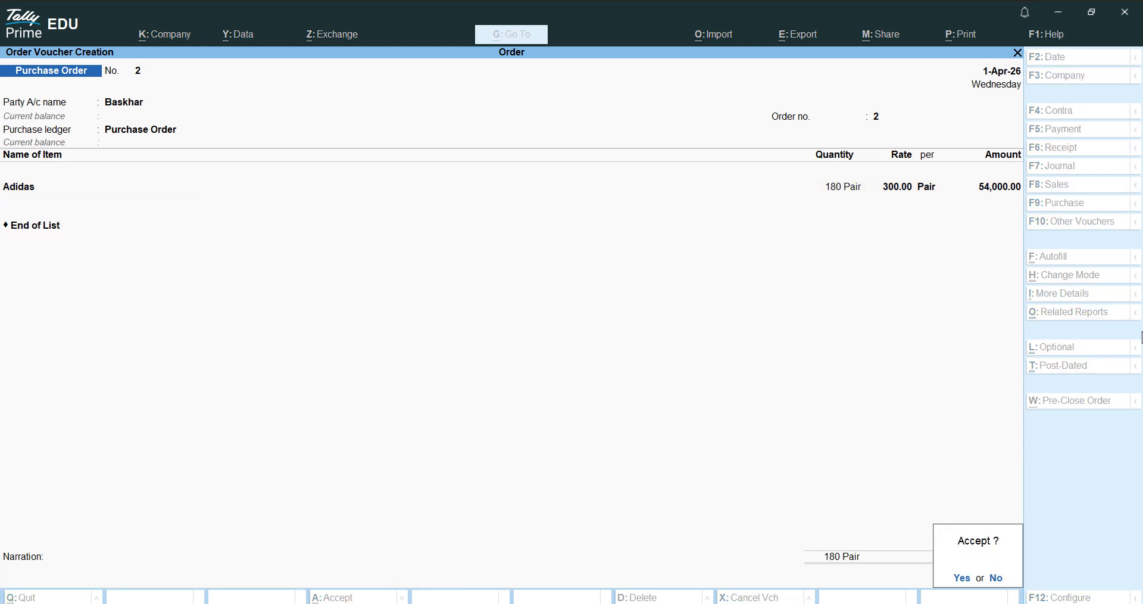
Save the second purchase order and, from the third one, create a ledger with the new supplier's name under Sundry Creditors
key(Return)
key(alt)
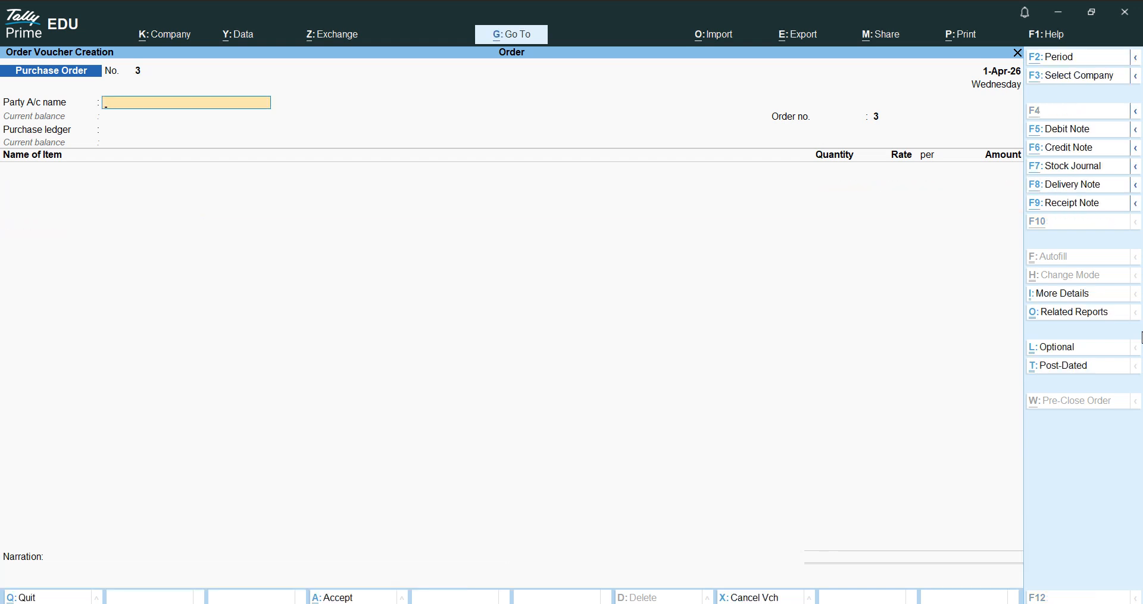
key(alt+c)
text(Chandra)
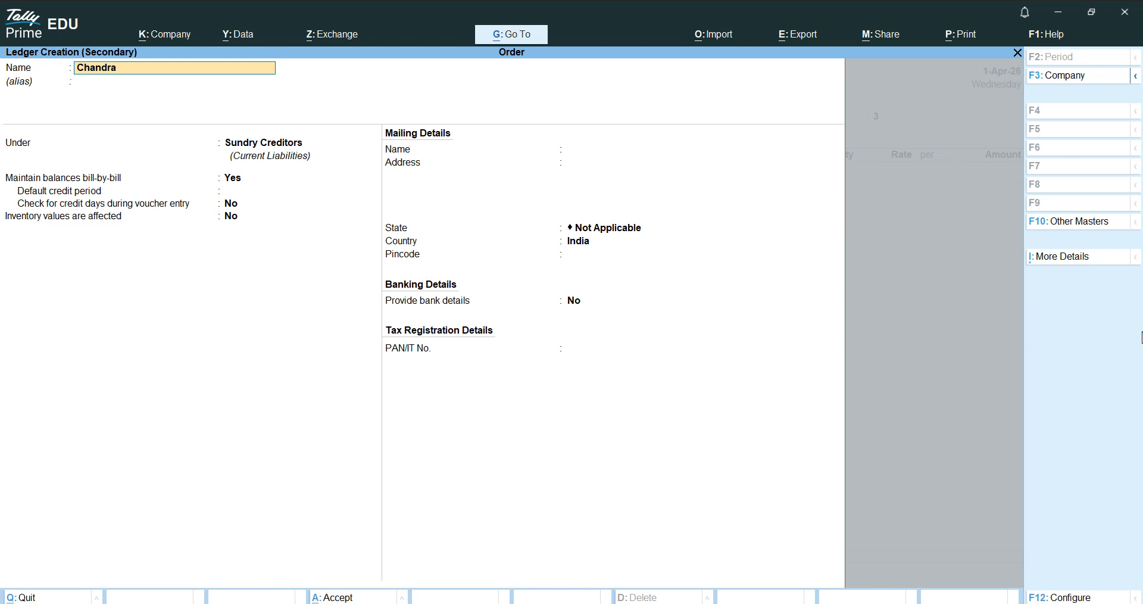
key(Return)
key(Return)
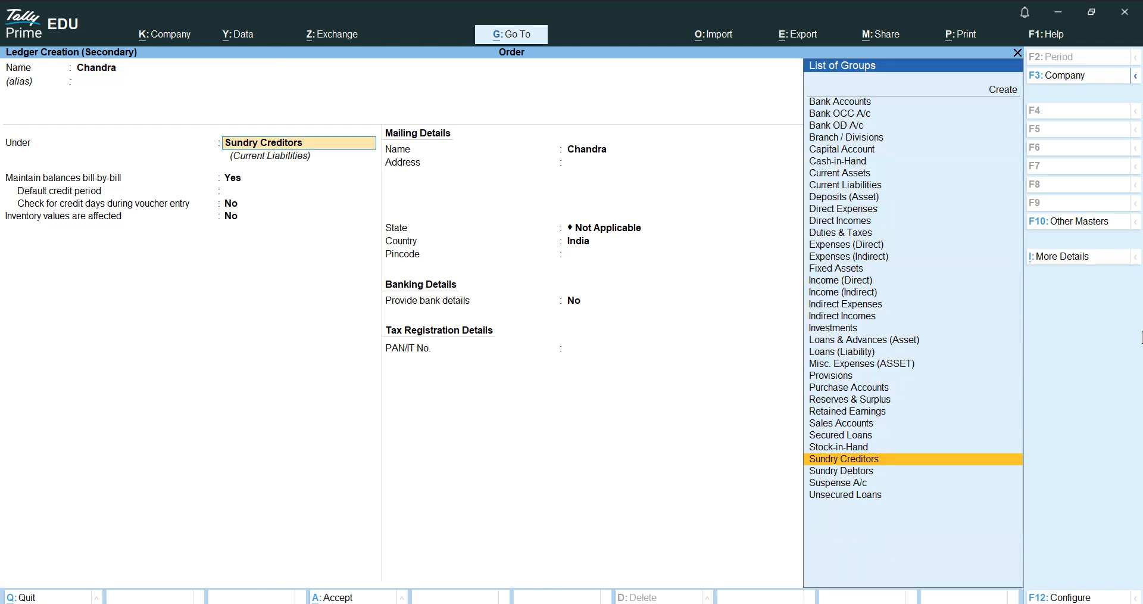
key(Down)
key(Up)
key(Return)
Accept the default values for the third supplier's remaining ledger details and save the ledger
key(Return)
key(Return)
key(Return)
key(Return)
key(Return)
key(Return)
key(Return)
key(Return)
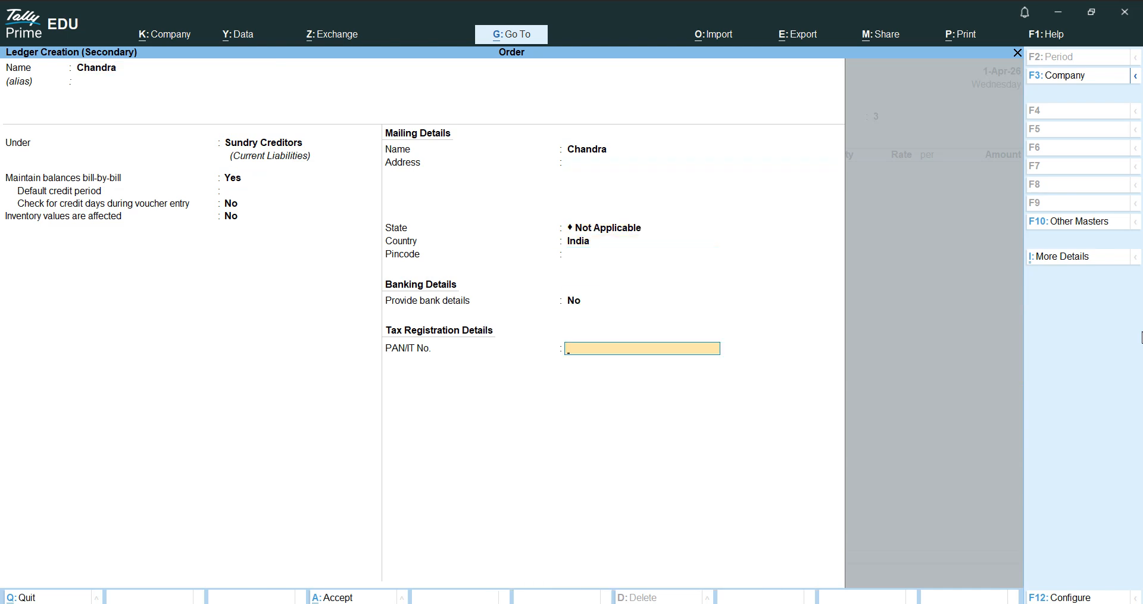
key(Return)
key(Return)
Leave the order and receipt details blank, accept the party details, and set order number 003 with Purchase Order as the purchase ledger
key(Return)
key(Return)
key(Return)
key(Return)
key(Return)
key(Return)
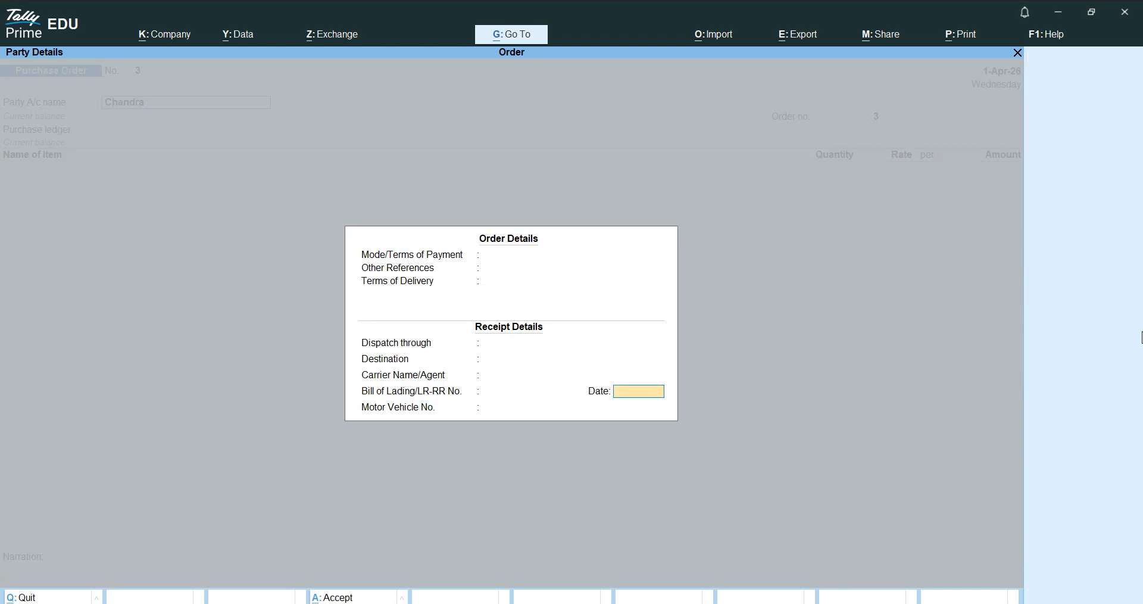
key(Return)
key(Return)
key(Return)
key(Return)
key(Return)
key(Return)
key(Return)
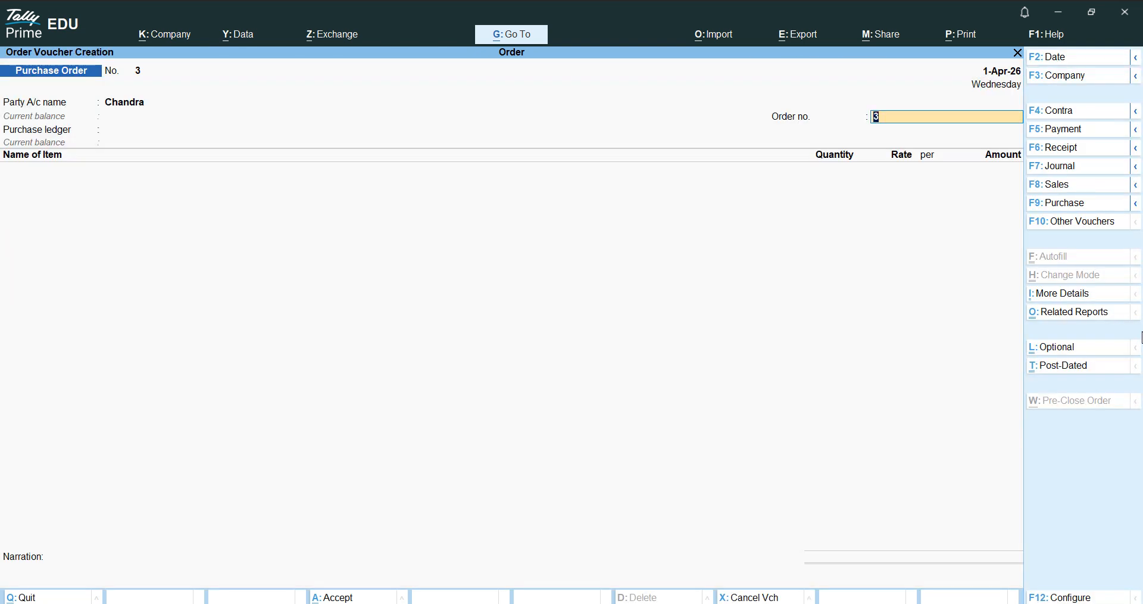
key(Return)
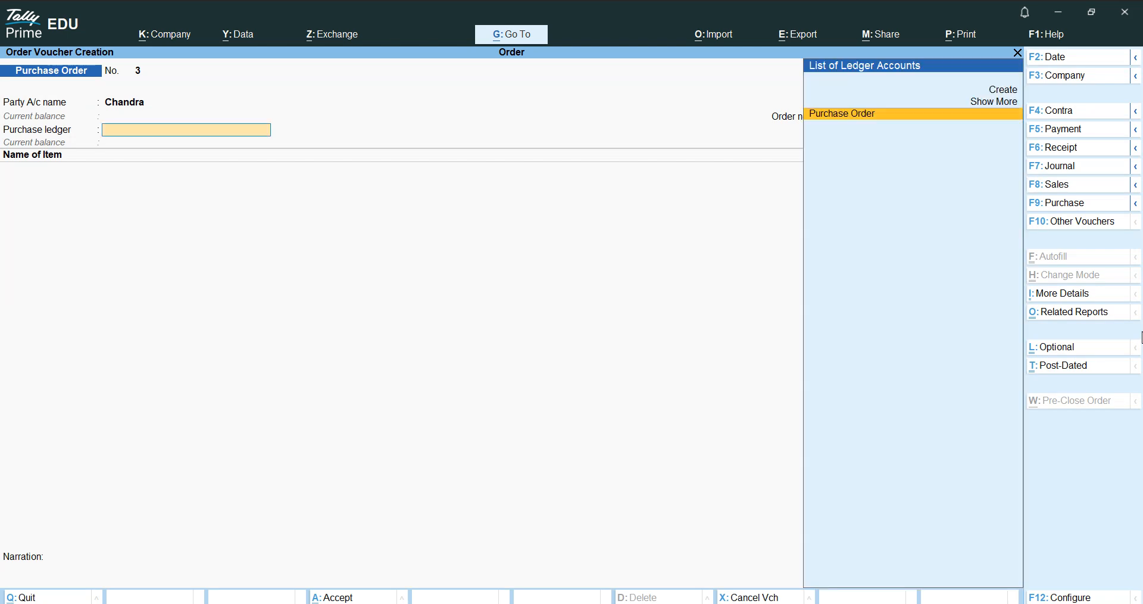
key(Return)
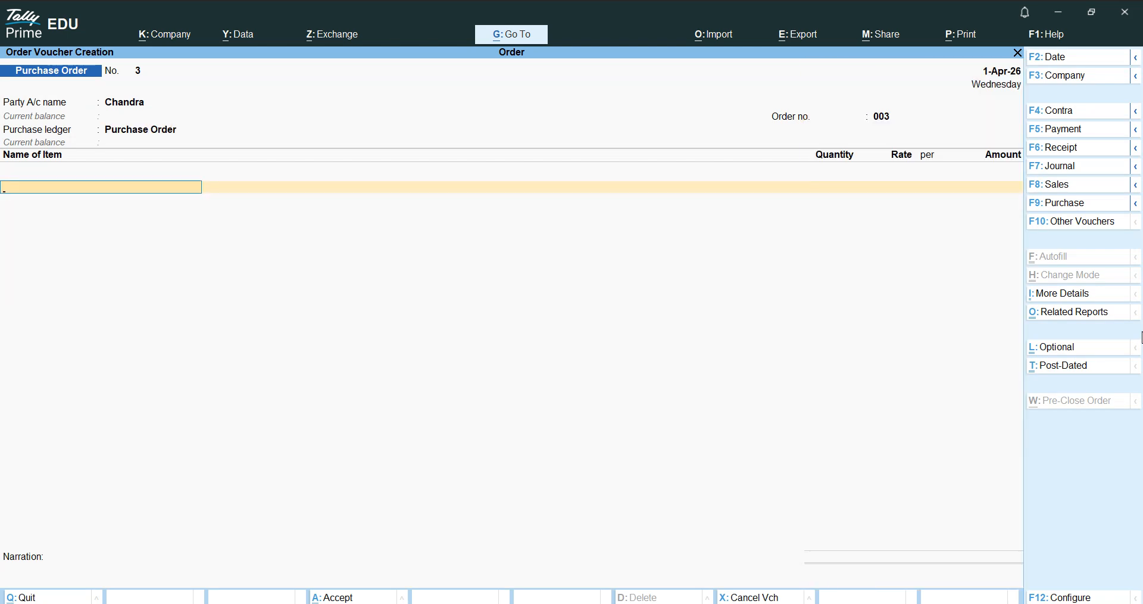
Add 100 pairs of Bata at a rate of 300, due on 1-Apr-26, and save the third purchase order without a narration
text(b)
key(Return)
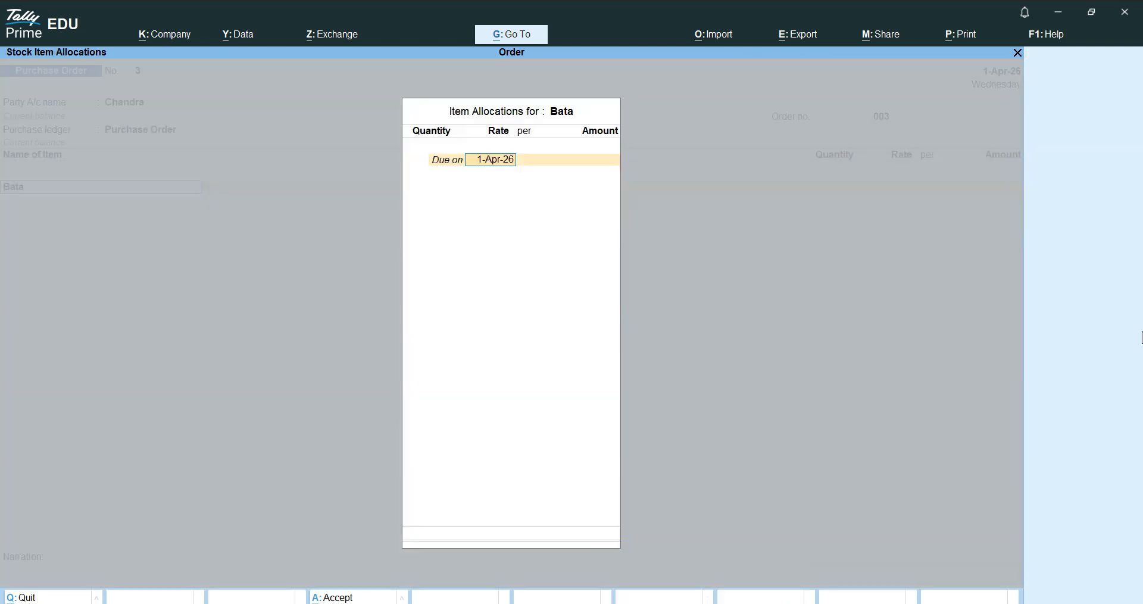
key(Return)
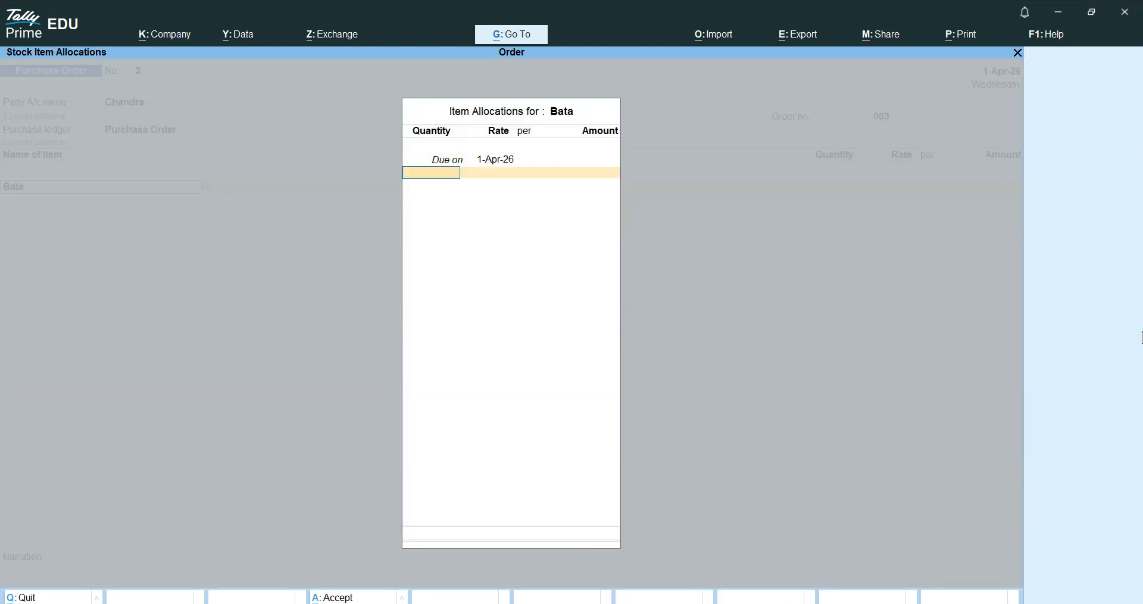
text(1)
text(00)
key(Return)
key(Return)
key(Return)
key(Return)
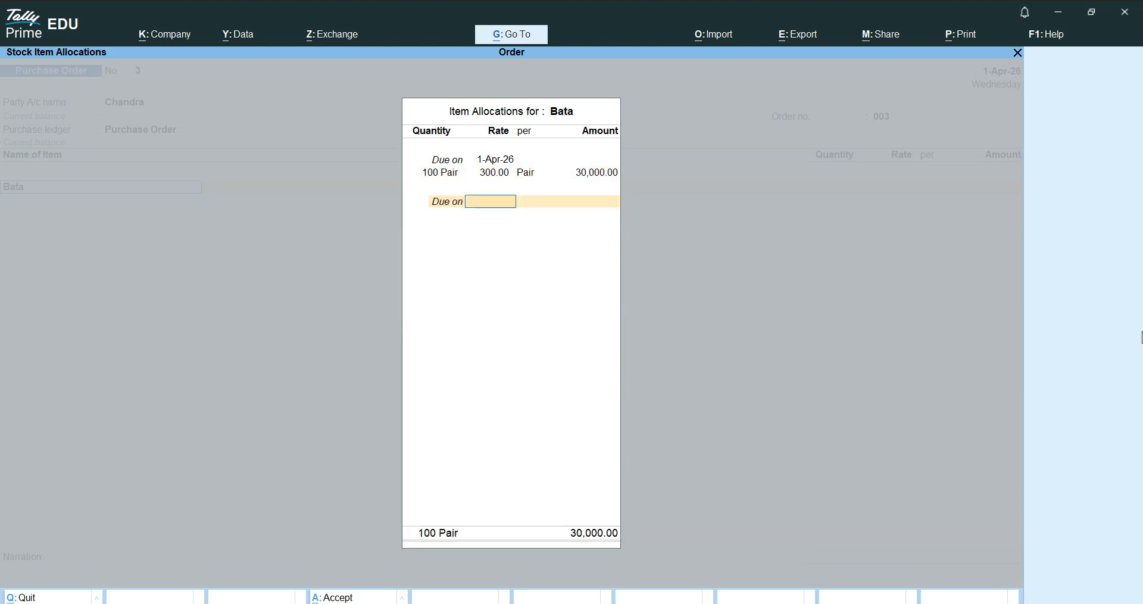
key(Return)
key(Return)
key(Return)
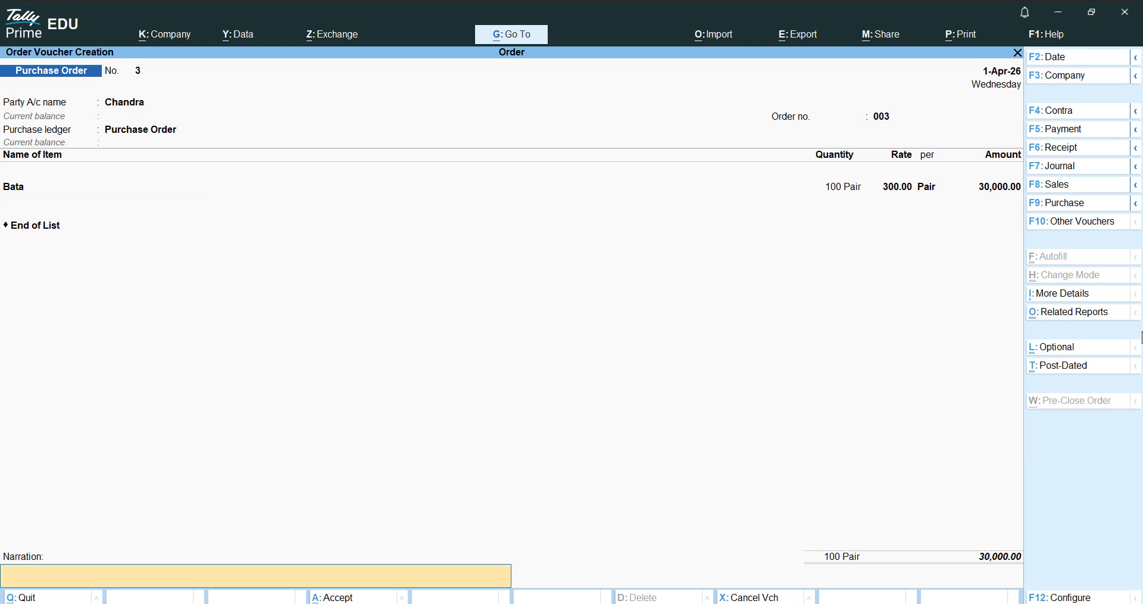
key(Return)
key(Return)
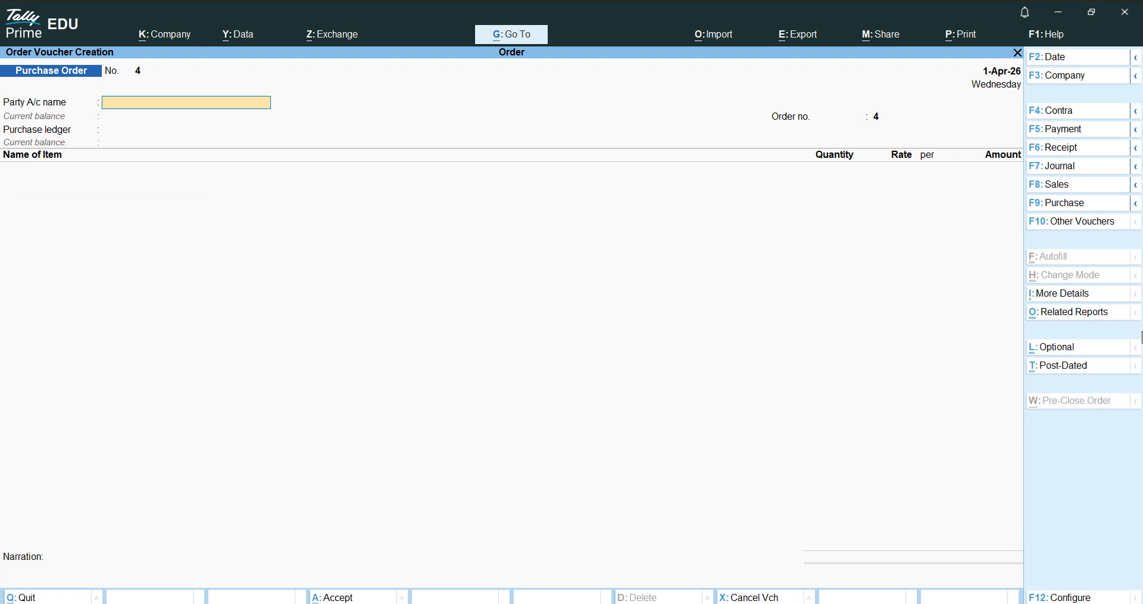
Switch from purchase order entry to a new Receipt Note voucher
click(1136, 130)
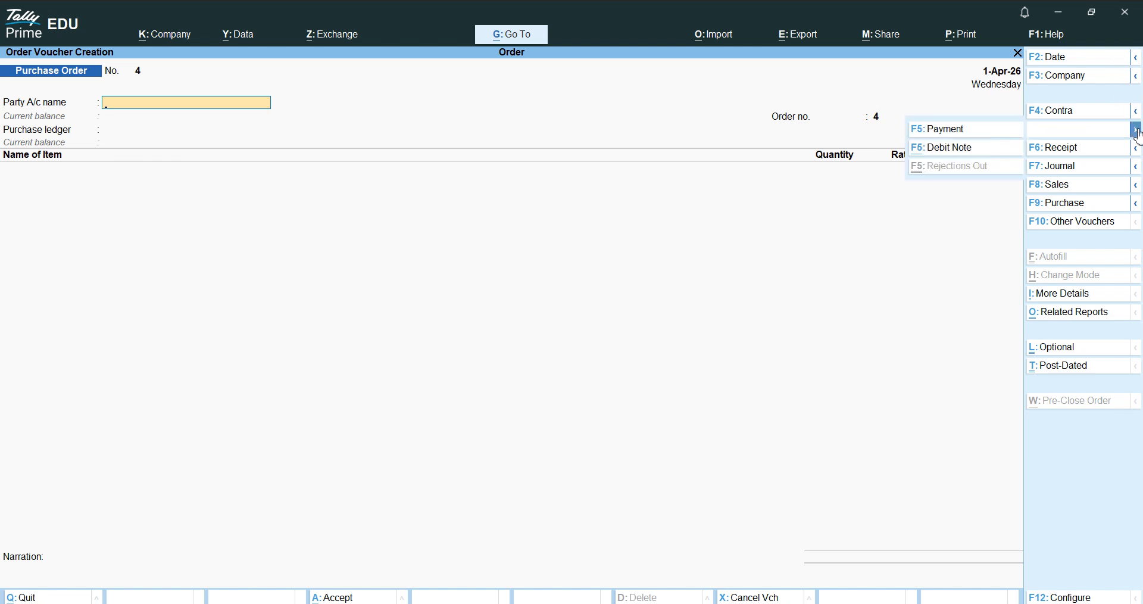
click(1136, 205)
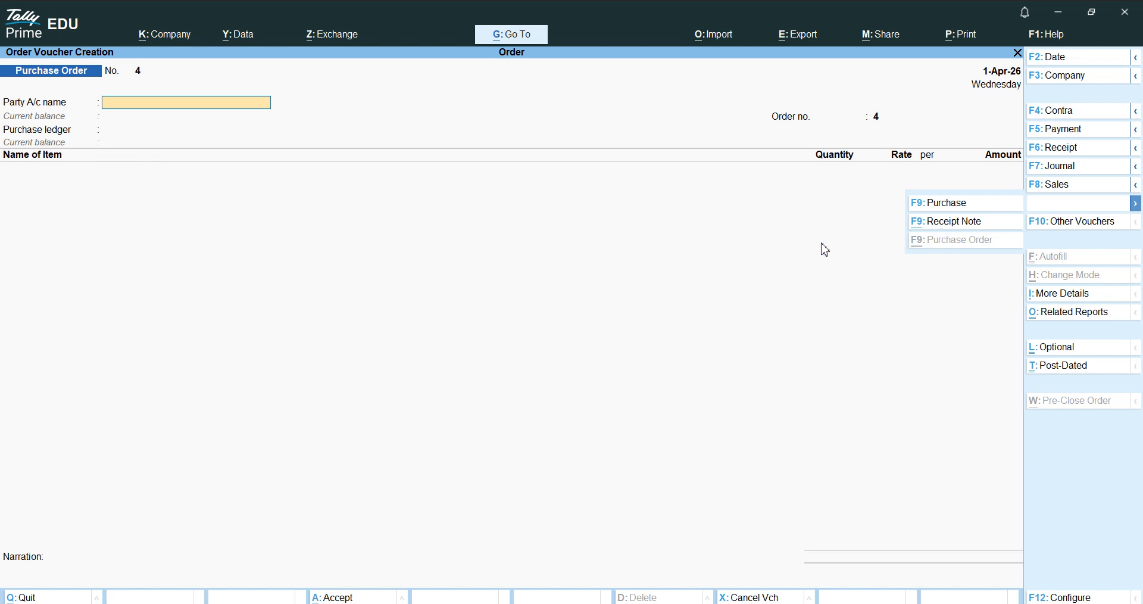
key(Escape)
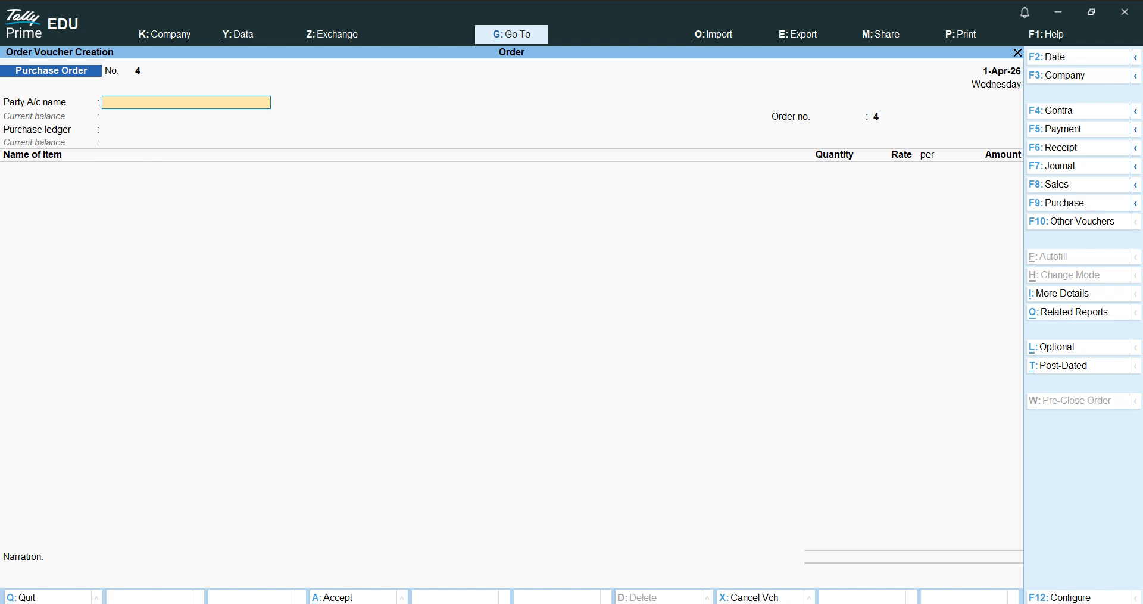
key(alt)
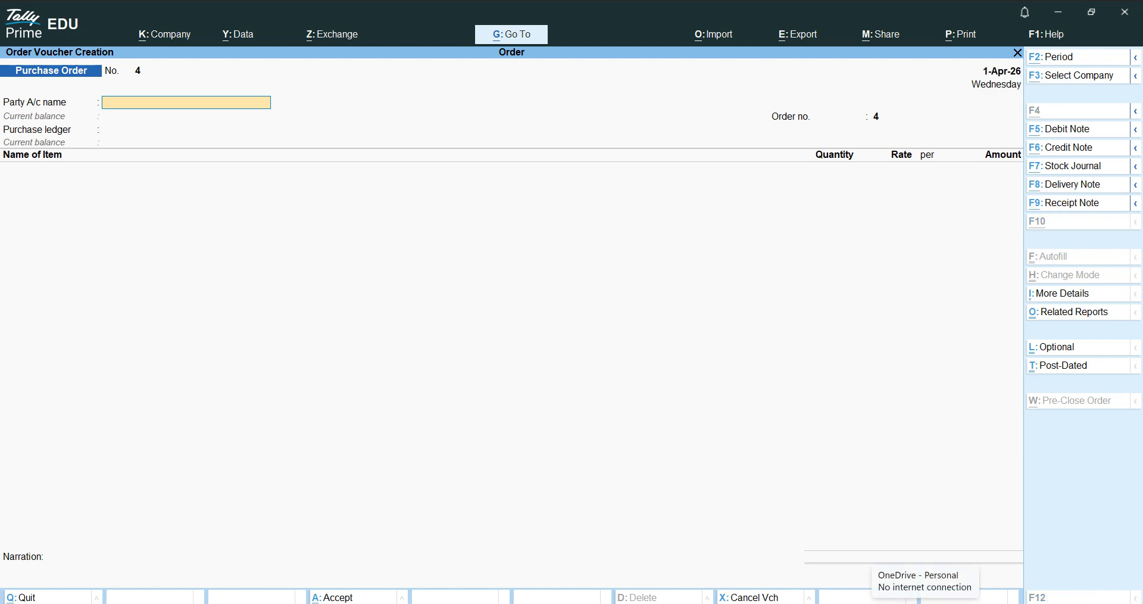
key(alt+F9)
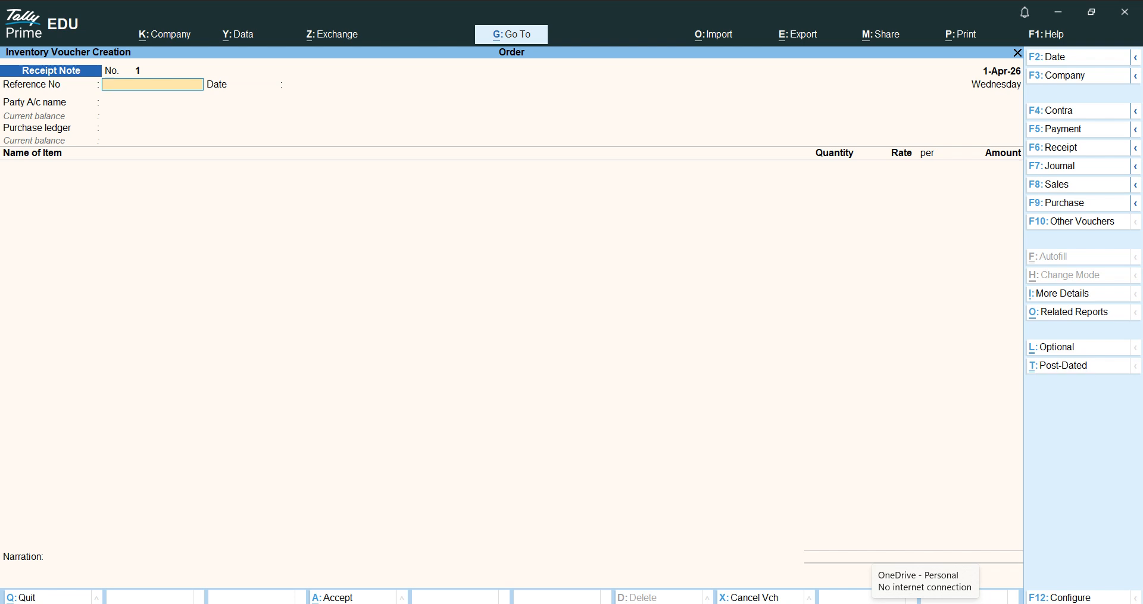
Leave the reference number blank, choose the first supplier as the party, and link the receipt note to order 1
key(Return)
key(Return)
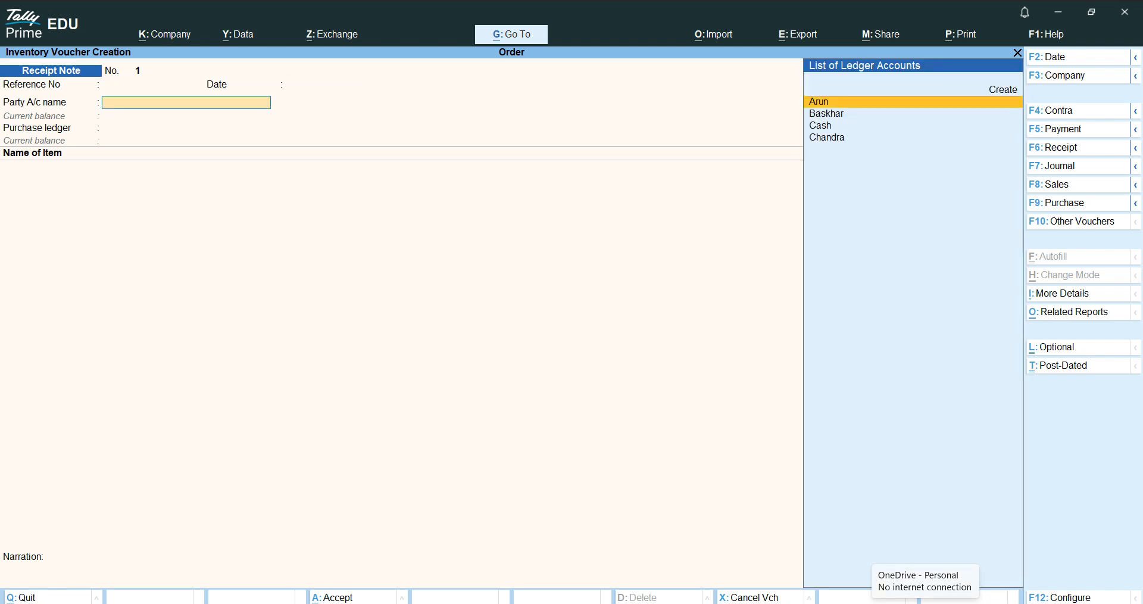
key(Return)
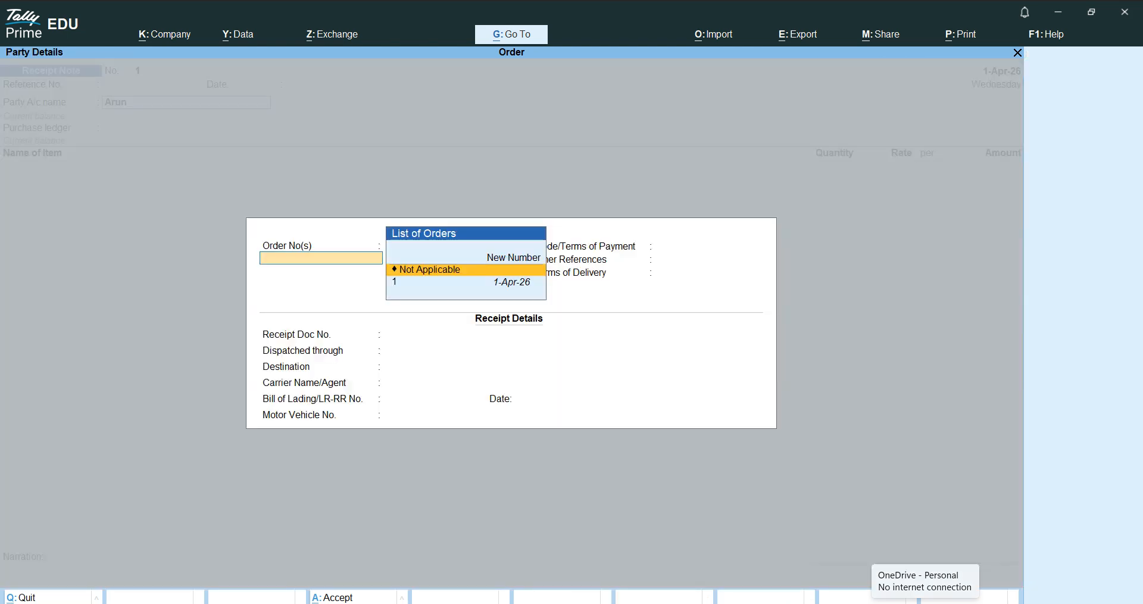
key(Down)
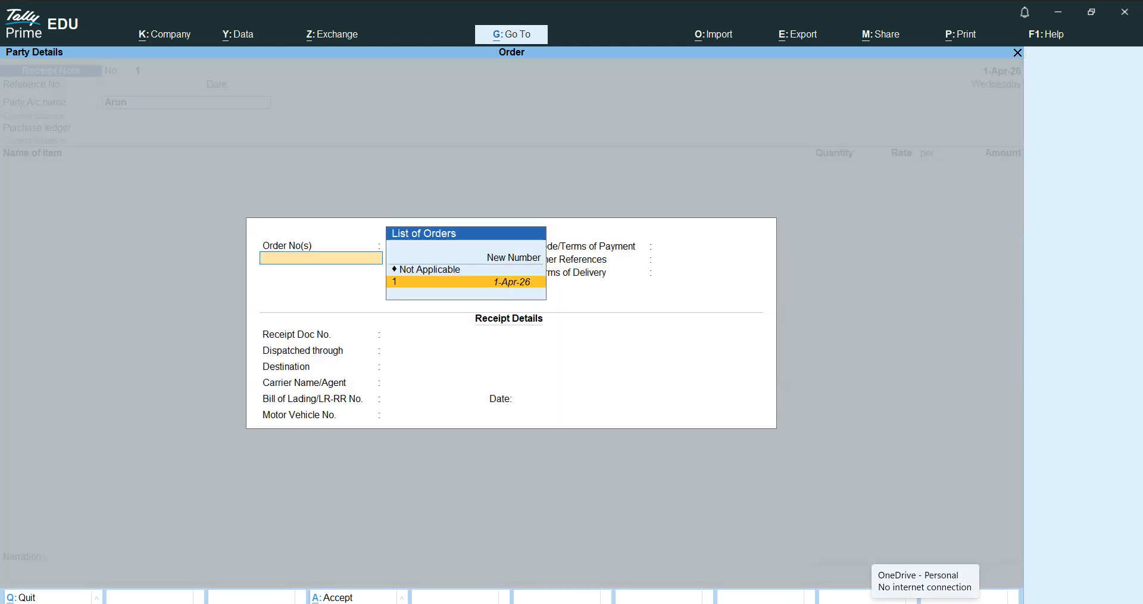
key(Return)
key(Return)
Accept the prefilled order, receipt and party details for the first receipt note
key(Return)
key(Return)
key(Return)
key(Return)
key(Return)
key(Return)
key(Return)
key(Return)
key(Return)
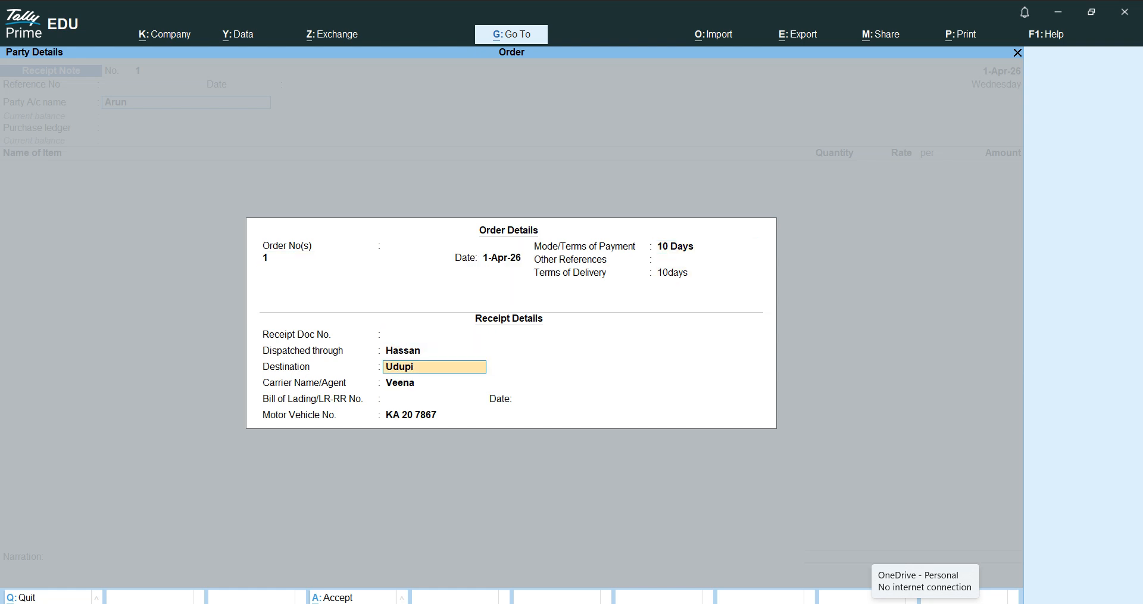
key(Return)
key(Return)
key(Return)
key(Return)
key(Return)
key(Return)
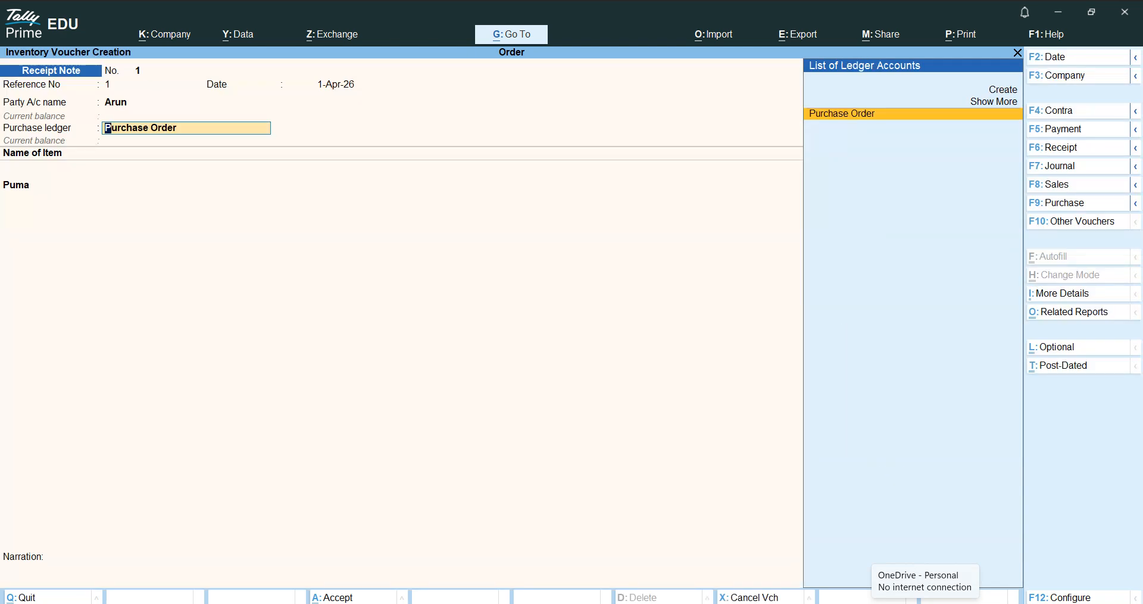
Create a purchase ledger named Receipt Note under Purchase Accounts, keeping the other defaults, and save it
key(Up)
key(Up)
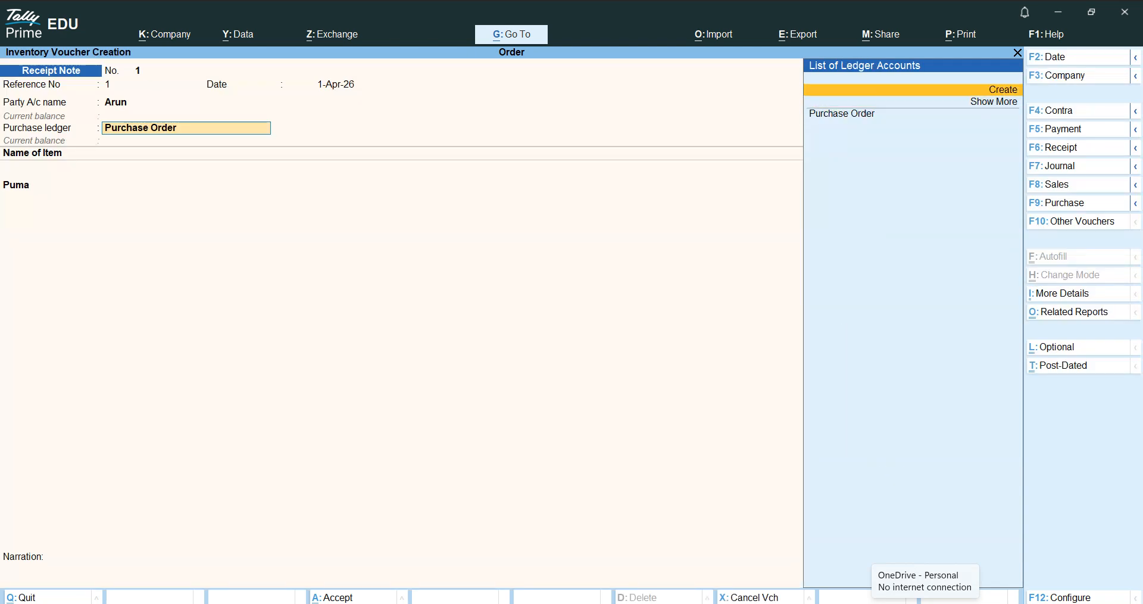
key(Return)
text(Receipt Note)
key(Return)
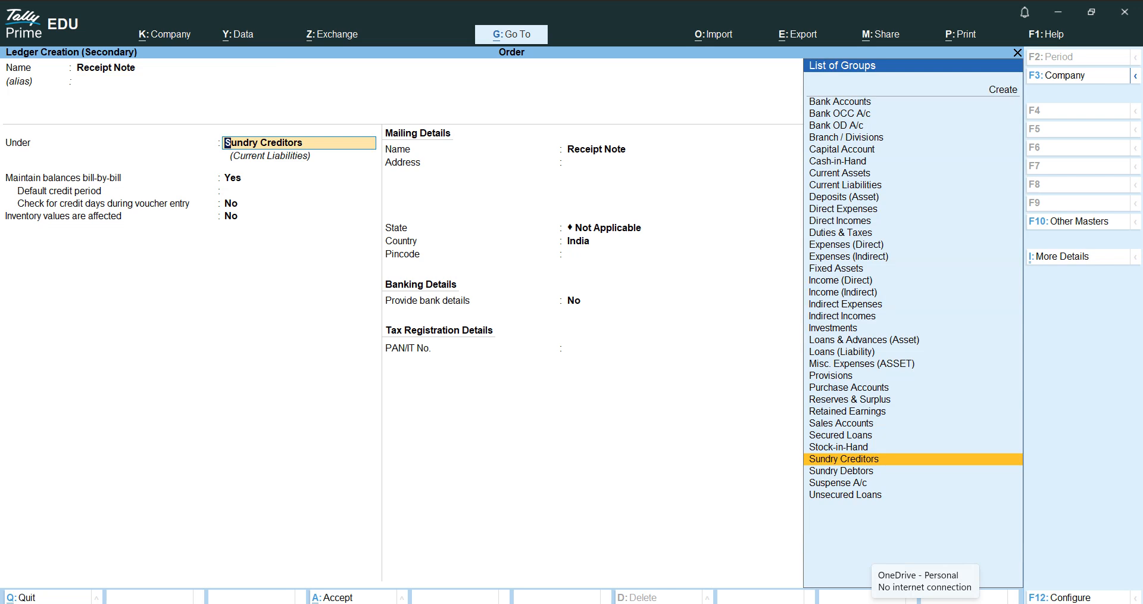
text(P)
key(Down)
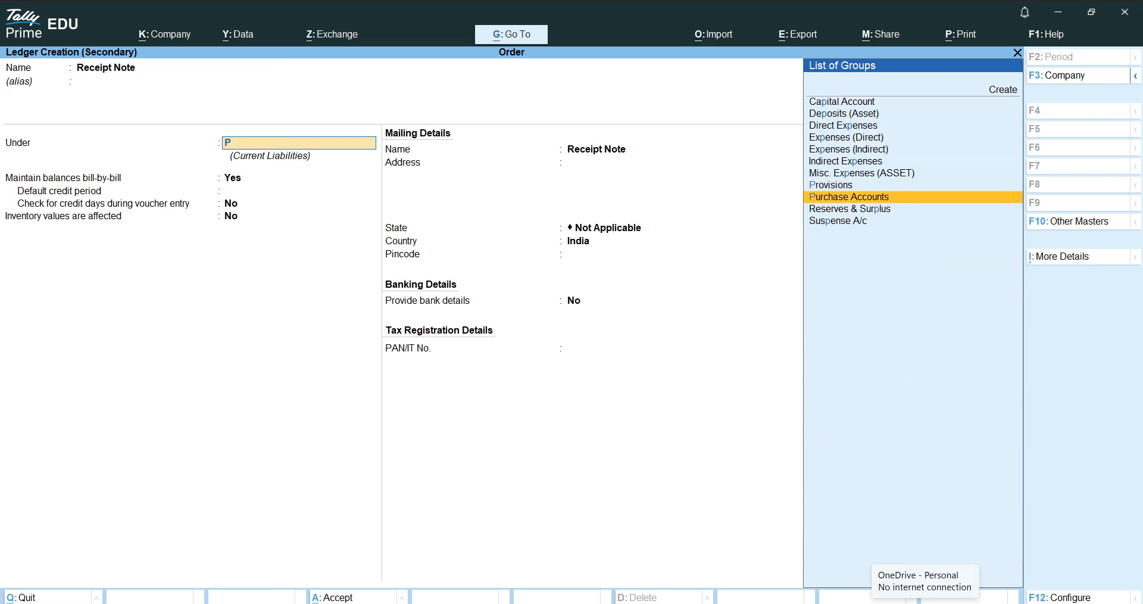
key(Return)
key(Return)
key(Return)
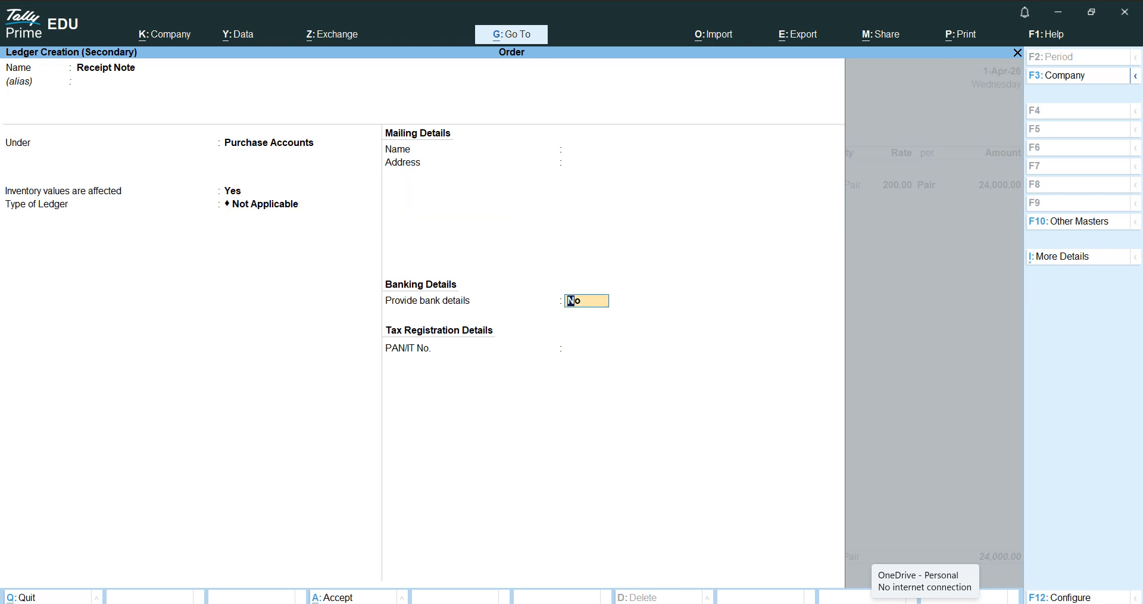
key(ctrl+a)
Set the received Puma quantity to 80 pairs against tracking number 1 and order 1, and save the first receipt note
key(Return)
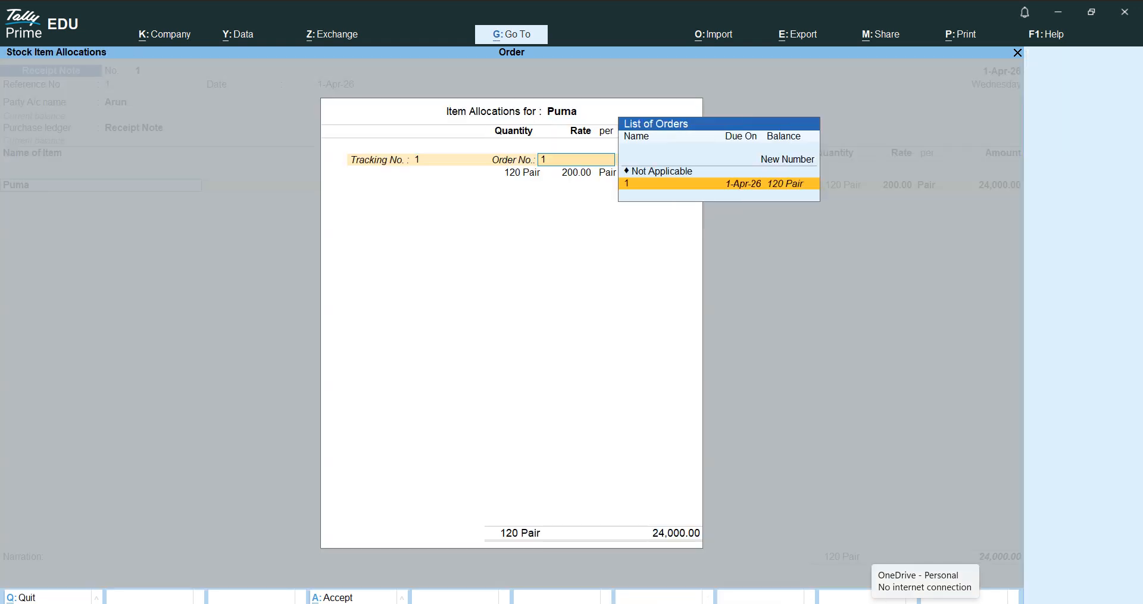
key(Return)
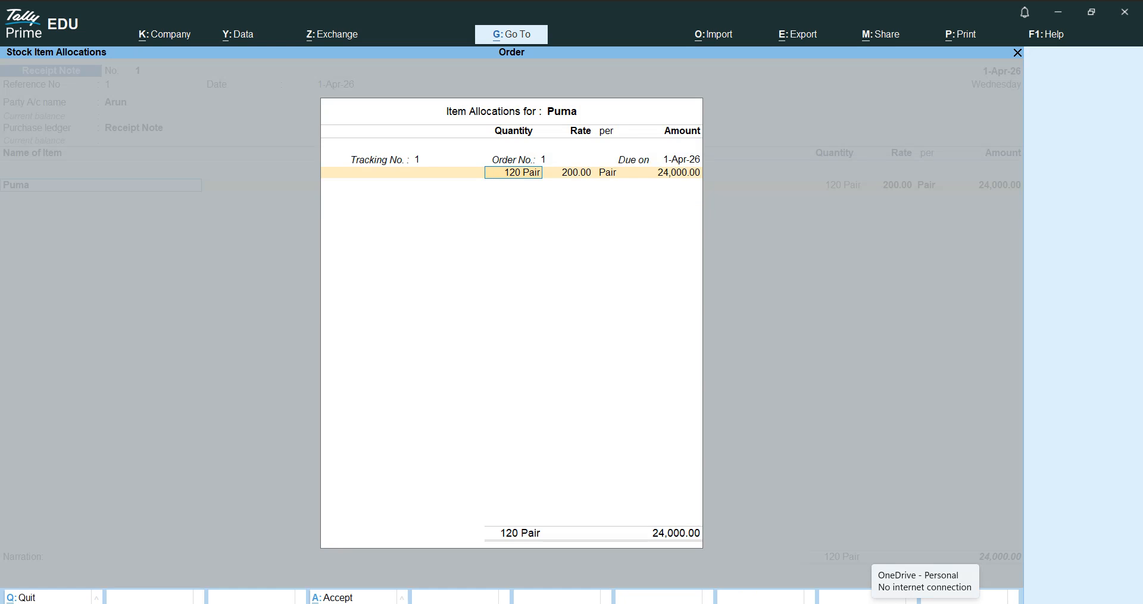
text(80)
key(Return)
key(Return)
key(Return)
key(Return)
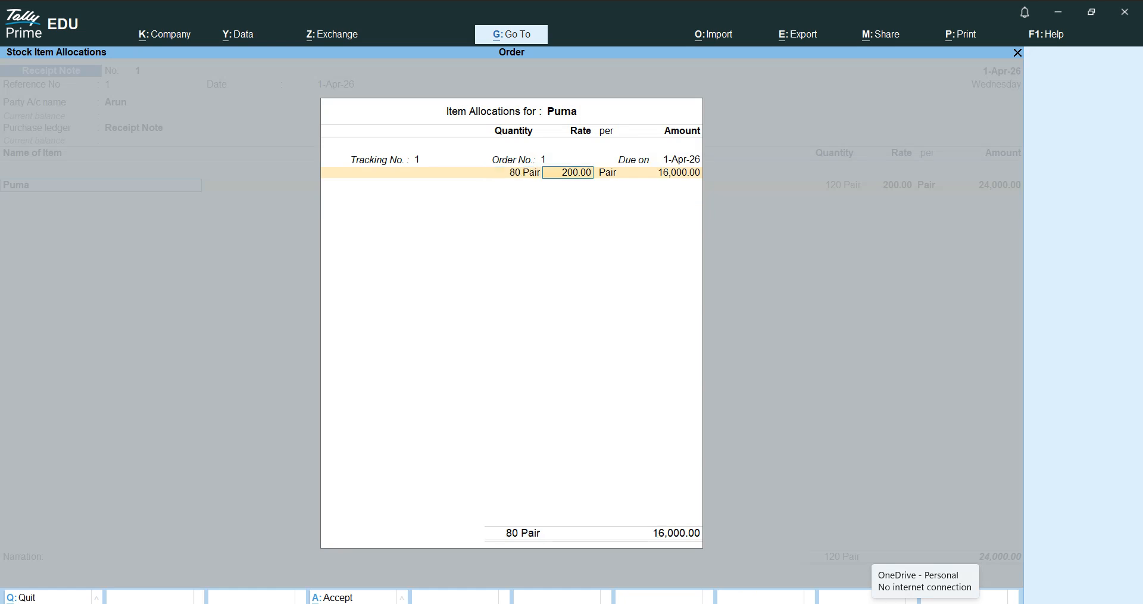
key(Return)
key(Return)
key(Return)
key(Return)
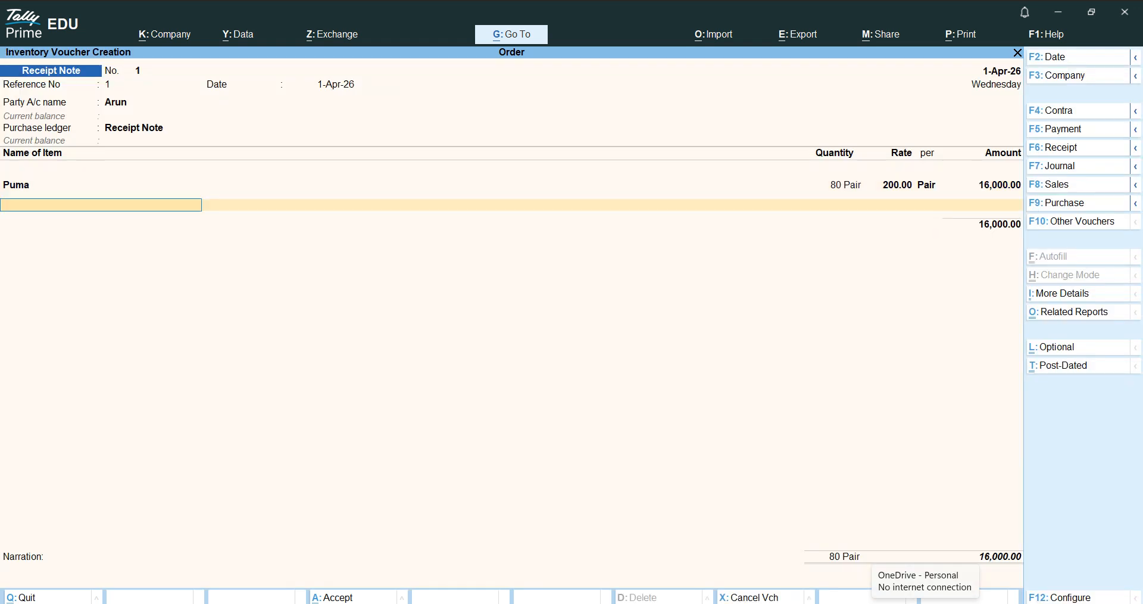
key(Return)
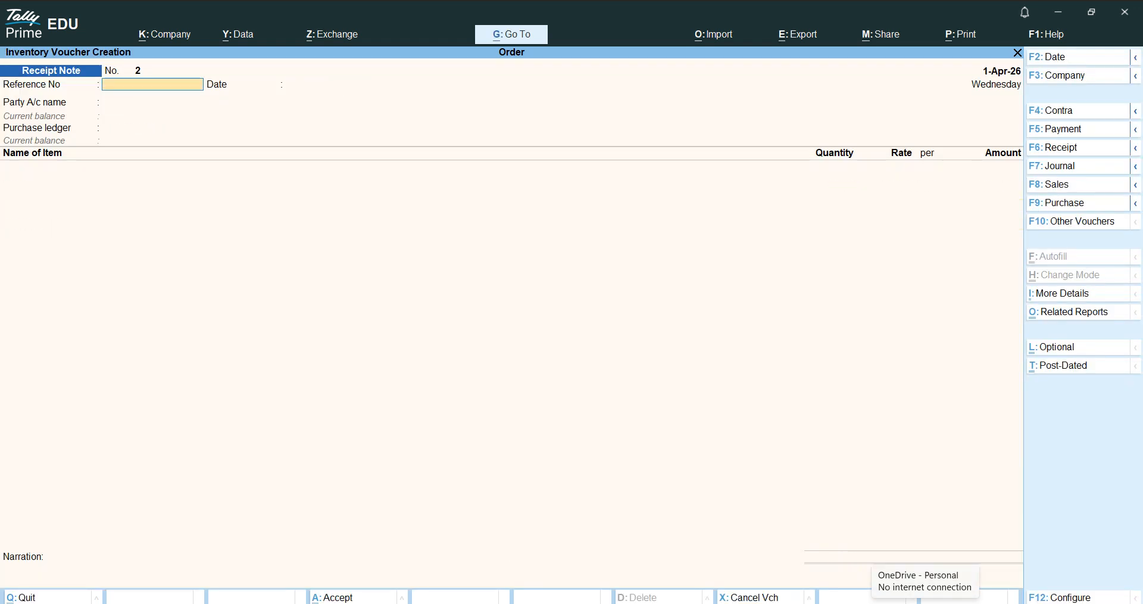
In the second receipt note, leave the reference blank, choose the second supplier, and link that supplier's Adidas purchase order
key(Return)
key(Return)
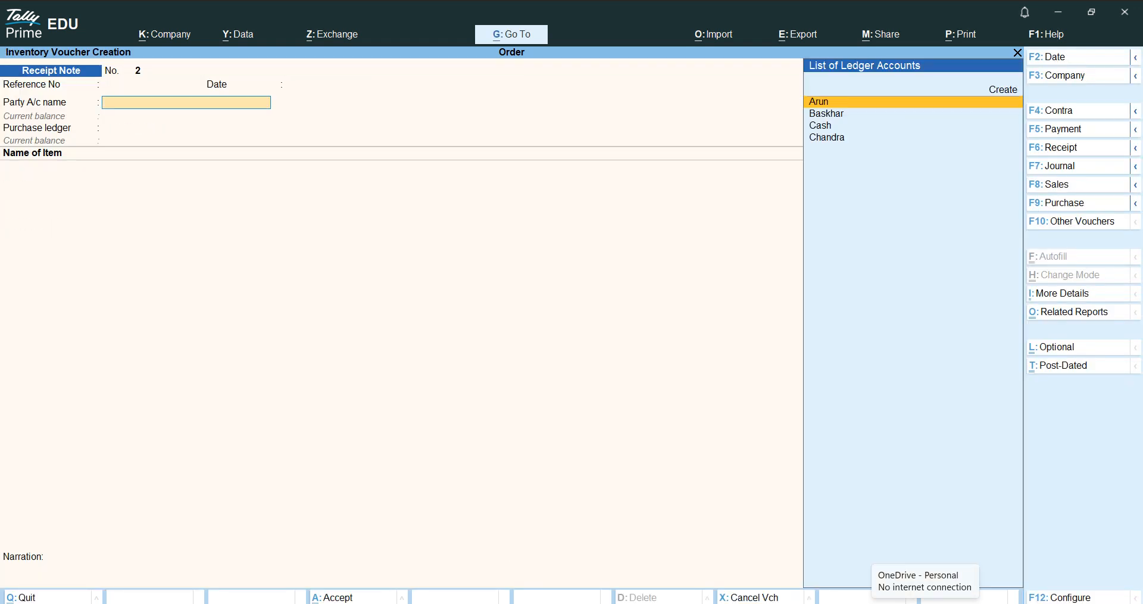
key(Down)
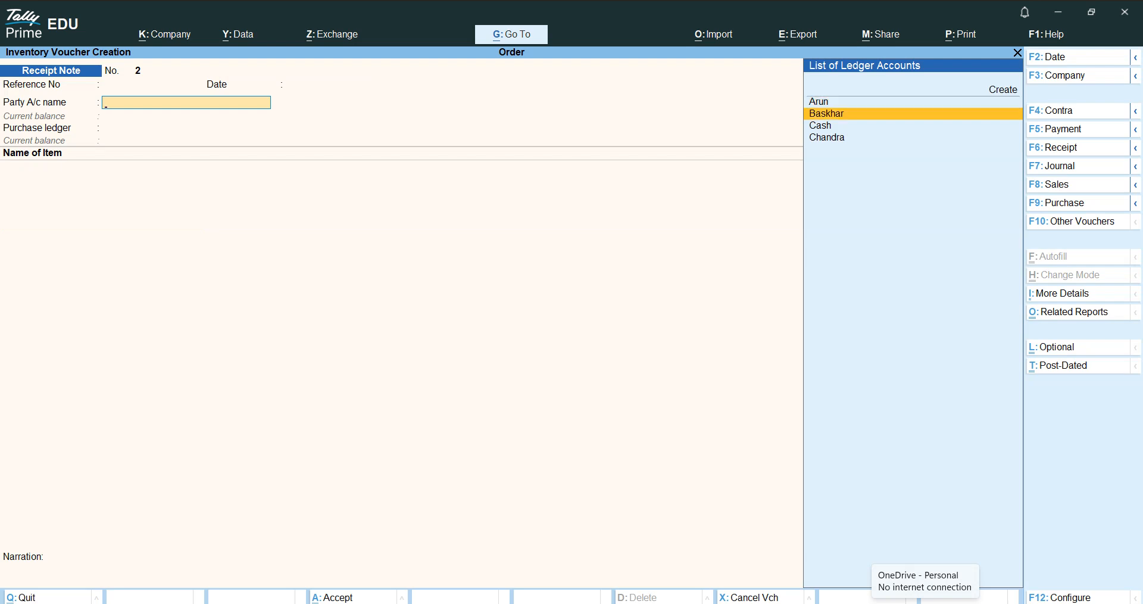
key(Return)
key(Down)
key(Return)
key(Return)
Accept the prefilled order, receipt and party details for the second receipt note
key(Return)
key(Return)
key(Return)
key(Return)
key(Return)
key(Return)
key(Return)
key(Return)
key(Return)
key(Return)
key(Return)
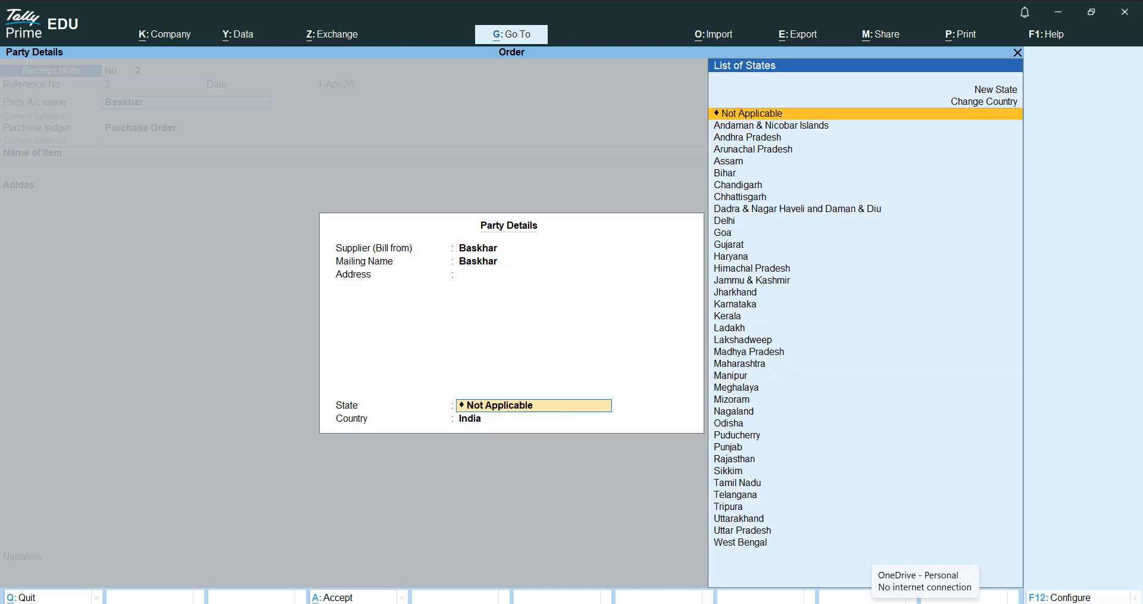
key(Return)
key(Return)
Set the second receipt note's purchase ledger to Receipt Note and allocate the Adidas item to tracking number 2
key(Down)
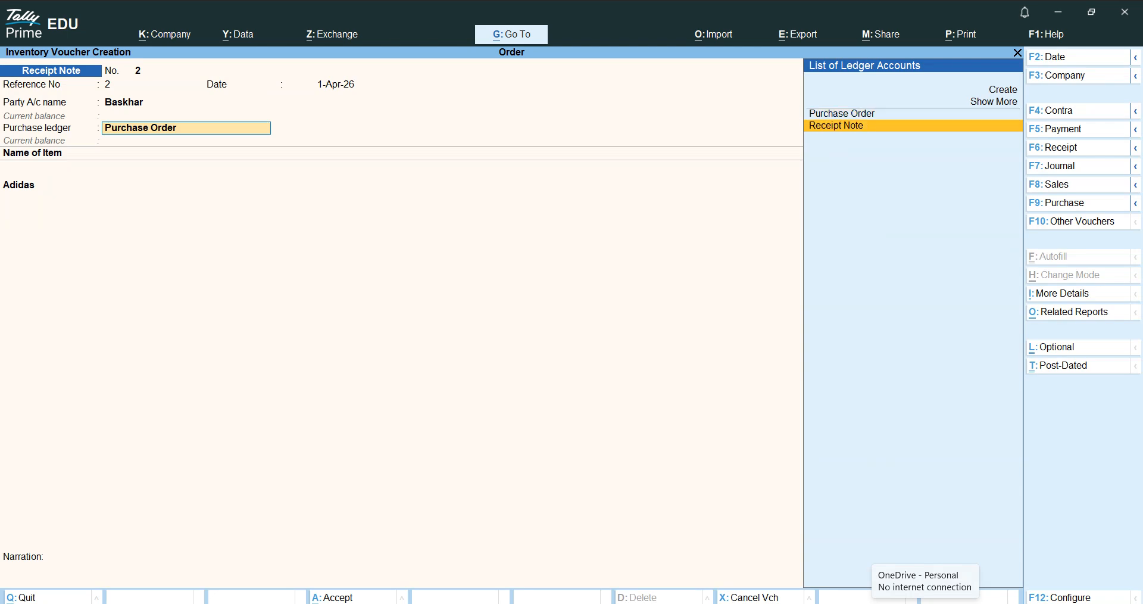
key(Return)
key(Return)
key(Return)
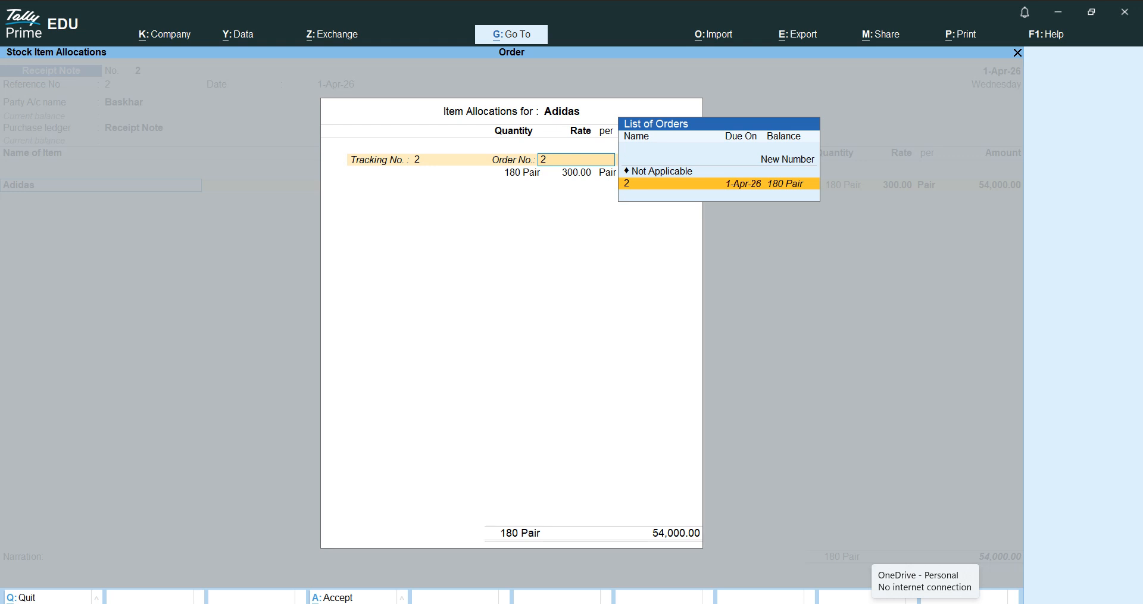
Set the received Adidas quantity to 80 pairs against order 2, and save the second receipt note
key(Return)
key(Return)
key(BackSpace)
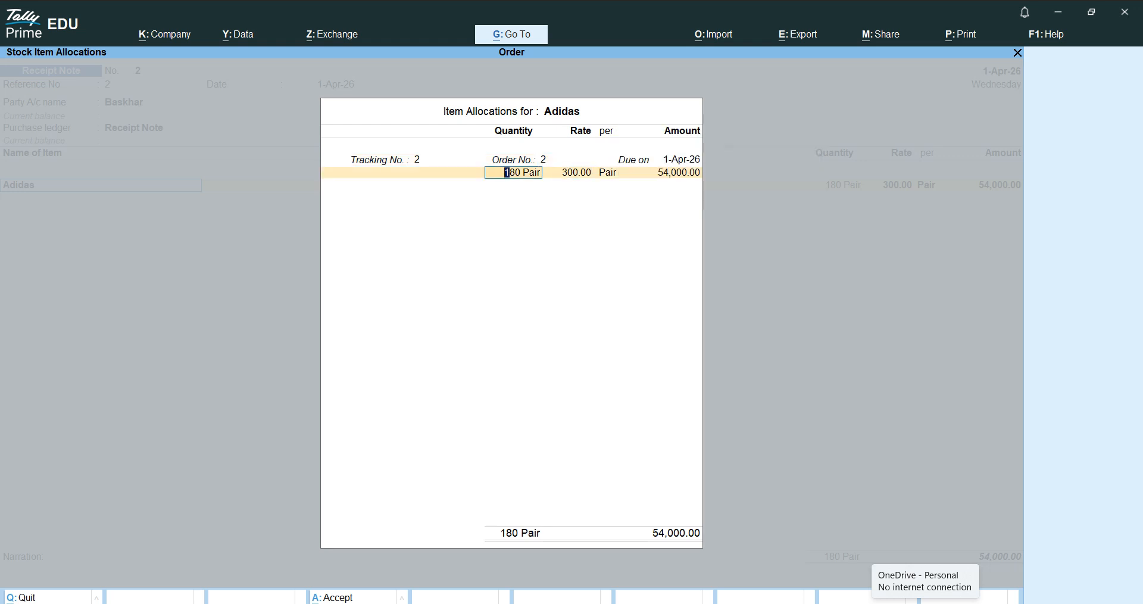
key(BackSpace)
text(80)
key(Return)
key(Return)
key(Return)
key(Return)
key(Return)
key(Return)
key(Return)
key(Return)
key(Return)
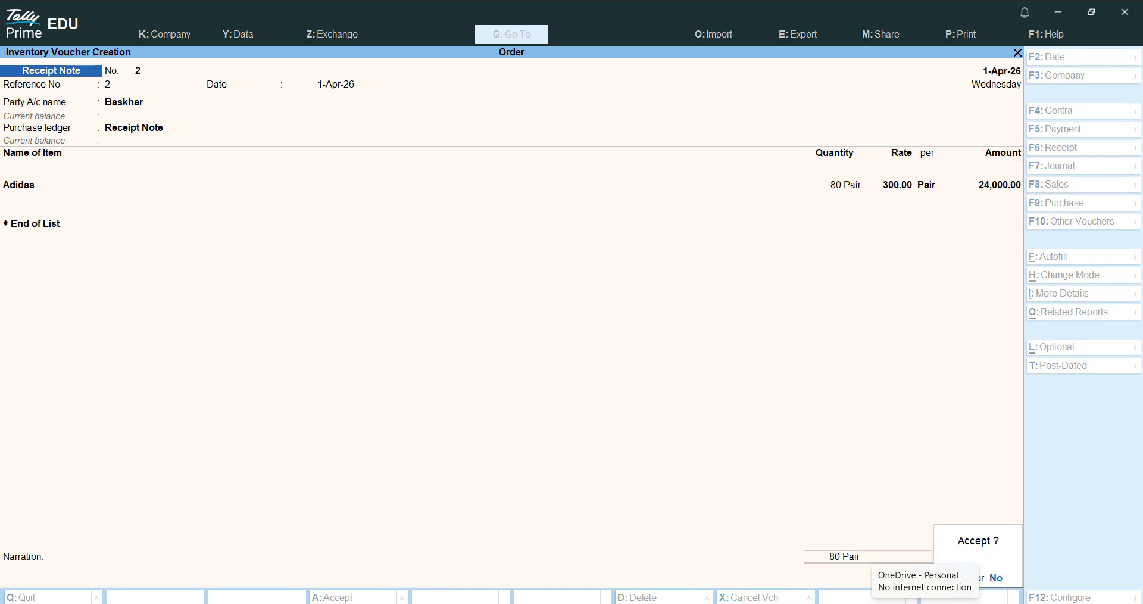
key(Return)
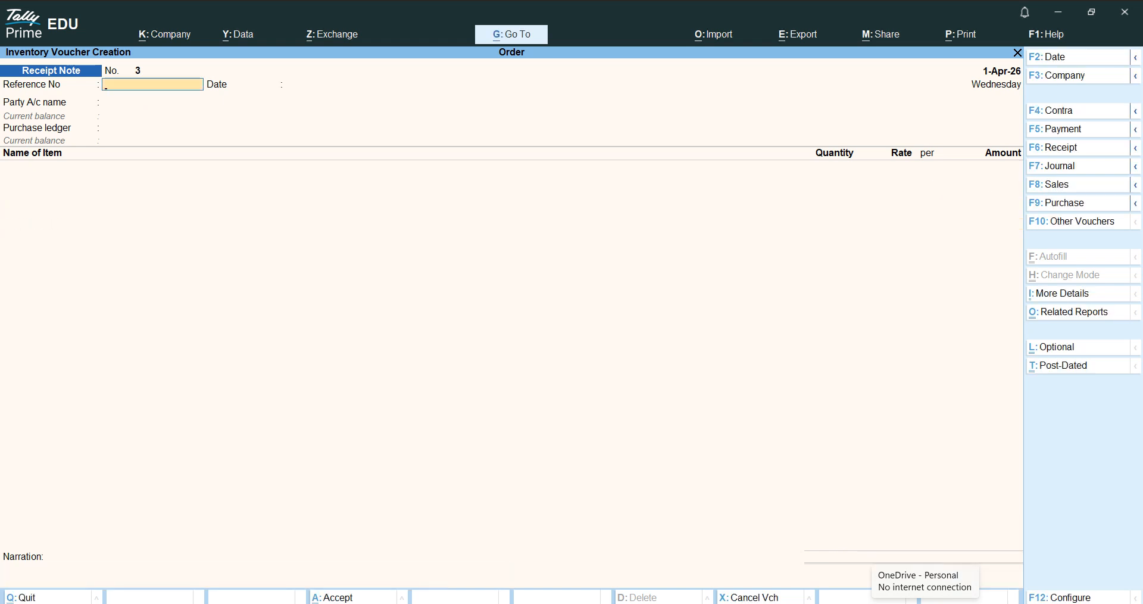
In the third receipt note, leave the reference blank, choose the third supplier, and link purchase order 003
key(Return)
key(Return)
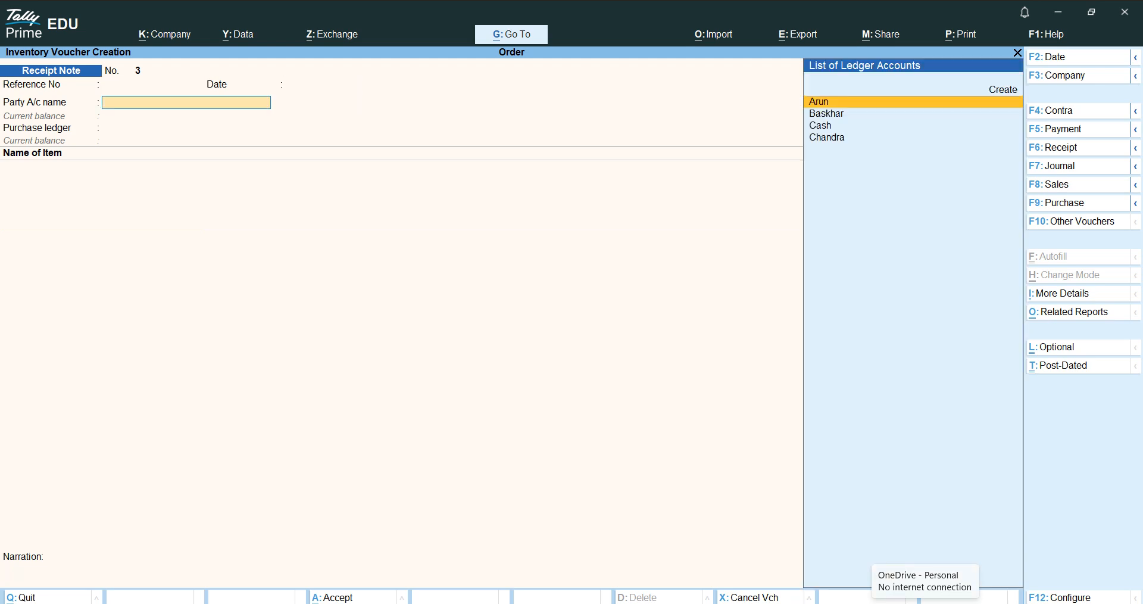
key(Down)
key(Down)
key(Down)
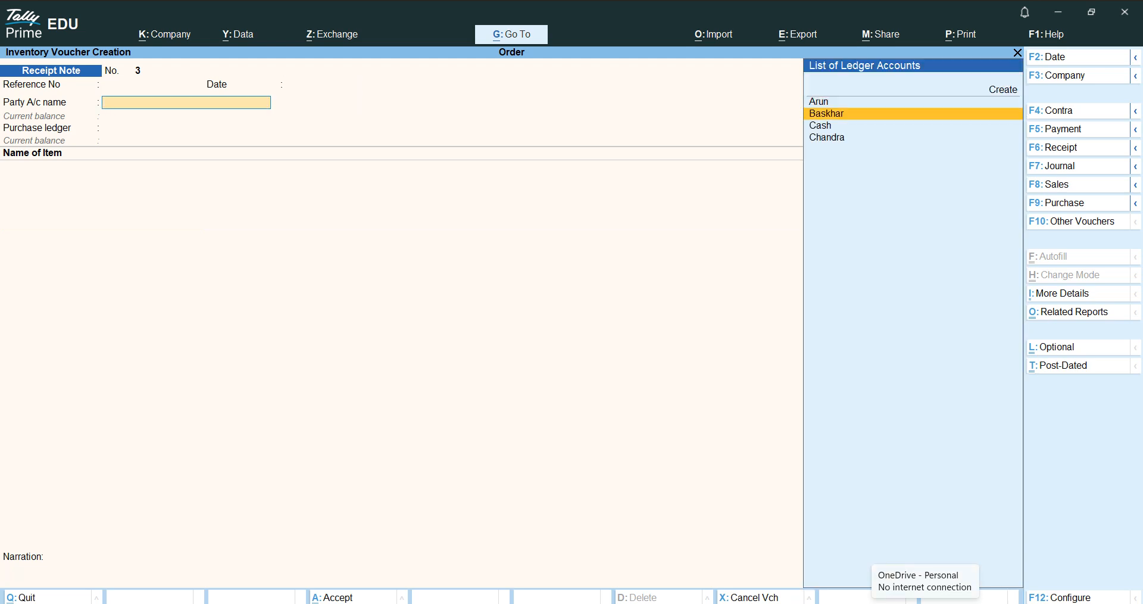
key(Return)
key(Down)
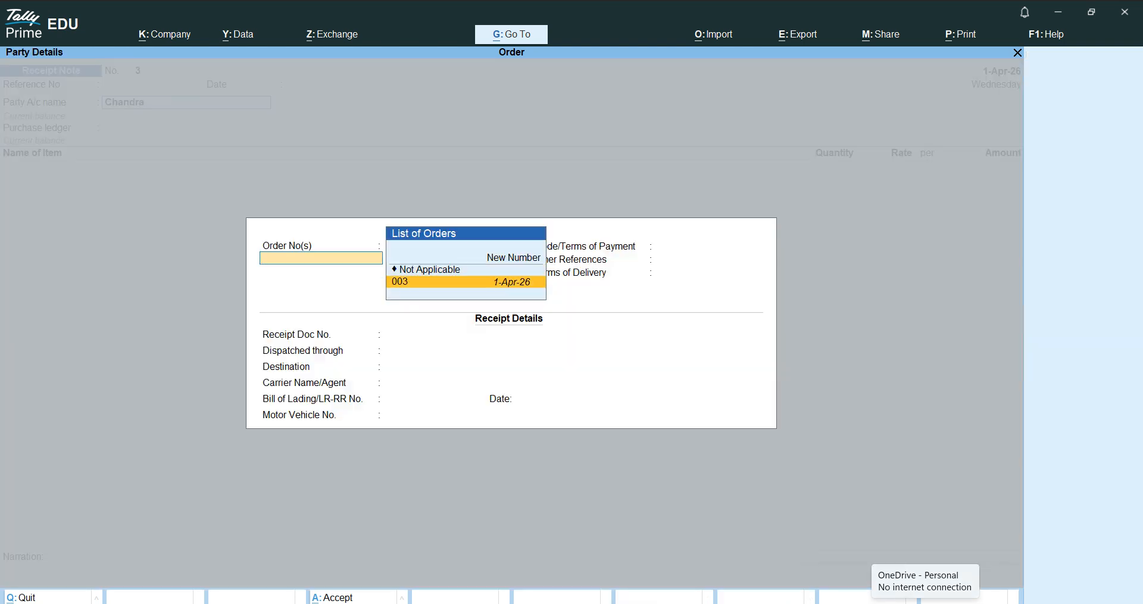
key(Return)
Accept the remaining order, receipt and party details for the third receipt note without adding anything
key(Return)
key(Return)
key(Return)
key(Return)
key(Return)
key(Return)
key(Return)
key(Return)
key(Return)
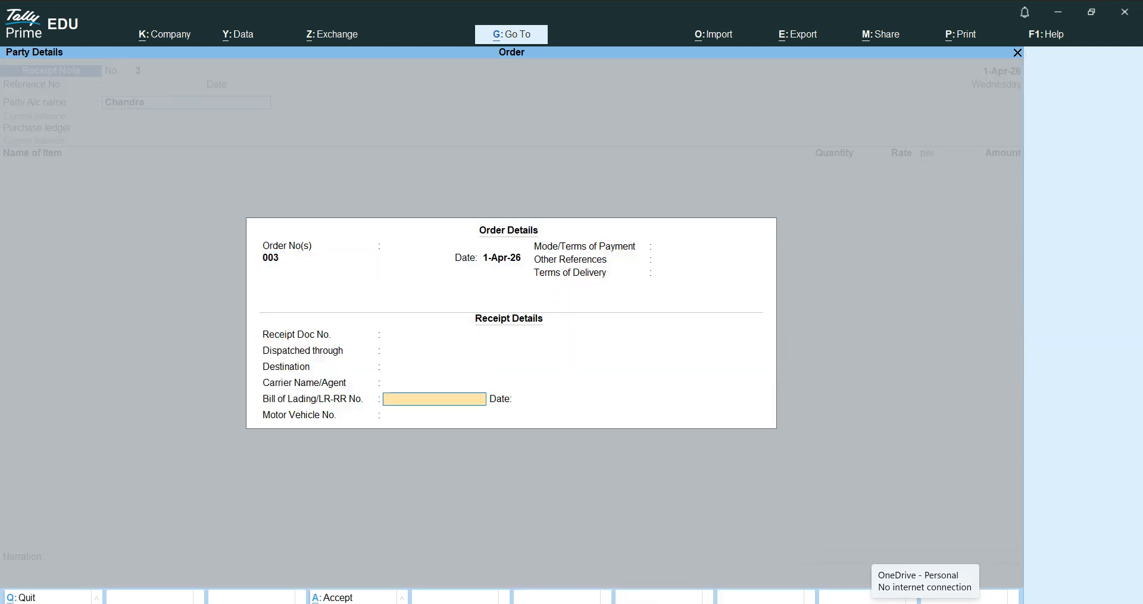
key(Return)
key(Return)
key(Return)
key(Return)
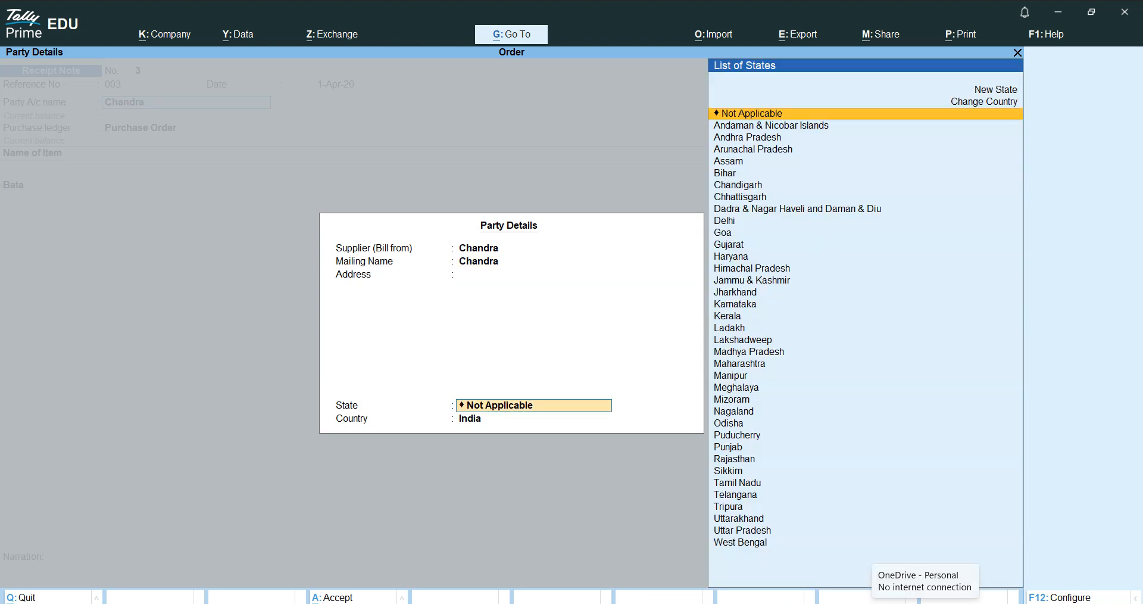
key(Return)
Set the third receipt note's purchase ledger to Receipt Note and allocate Bata to tracking number 003 and order 003
key(Down)
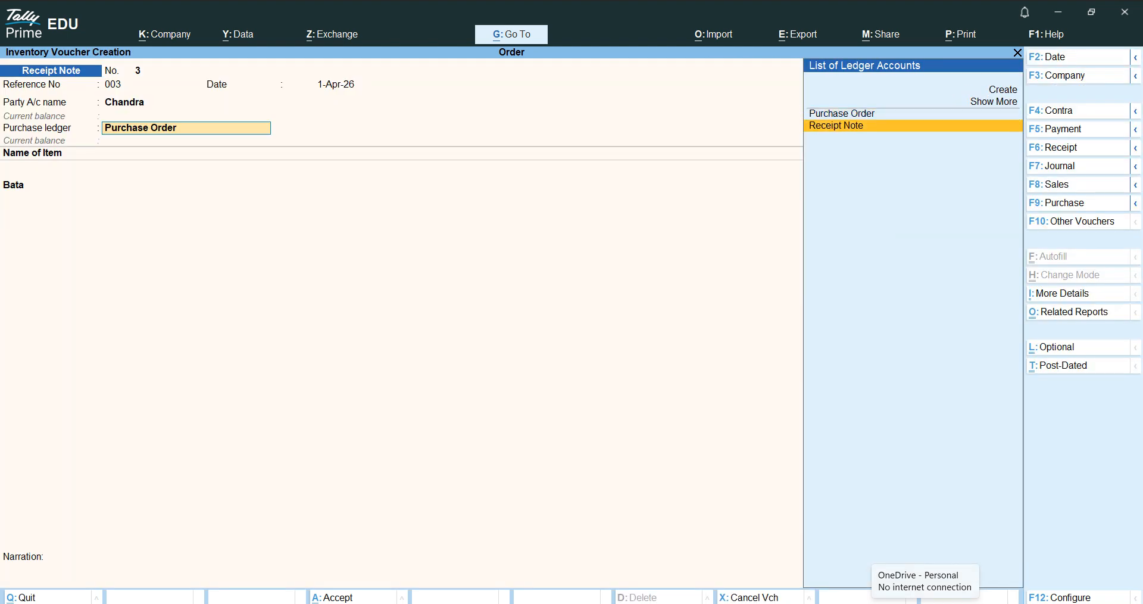
key(Return)
key(Return)
key(Return)
key(Return)
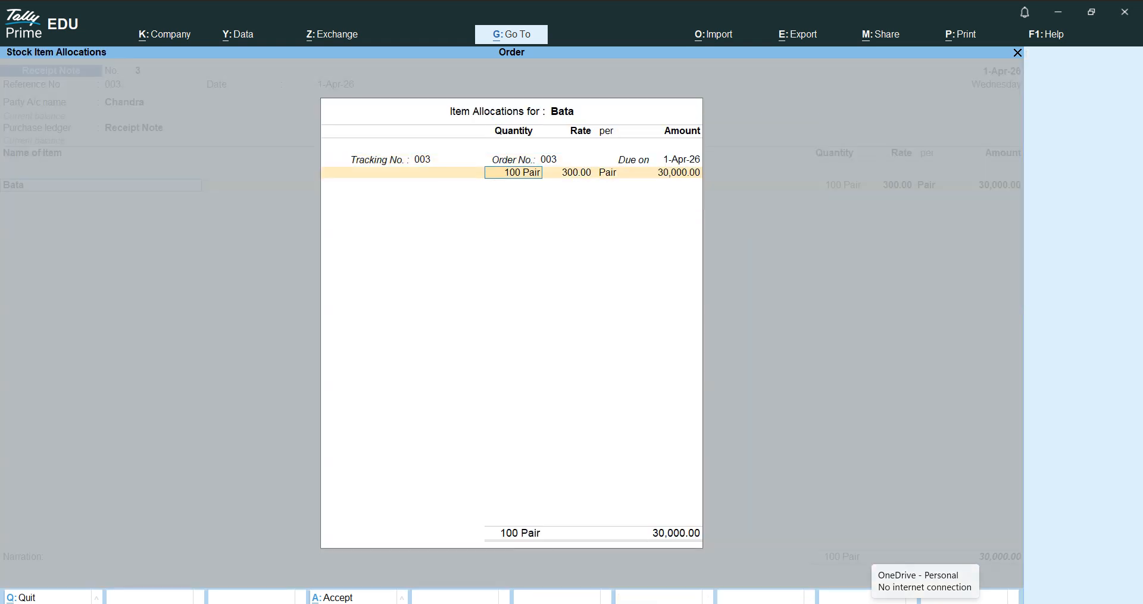
Set the received Bata quantity to 60 pairs at the existing rate, and save the third receipt note
text(1)
text(60)
key(Return)
key(Return)
key(Return)
key(Return)
key(Return)
key(Return)
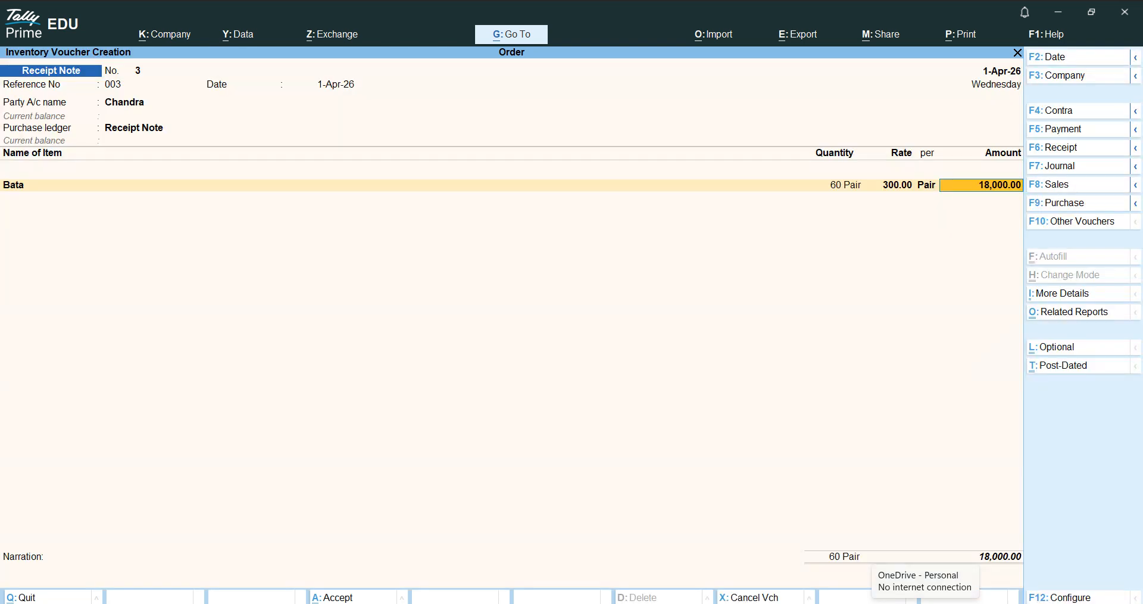
key(Return)
key(Return)
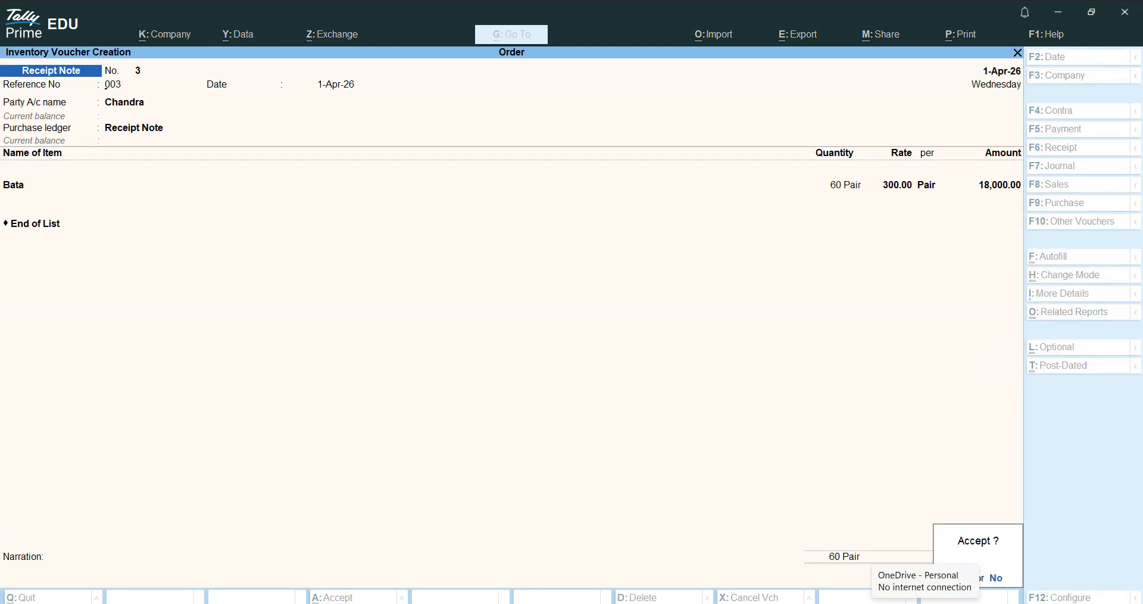
key(Return)
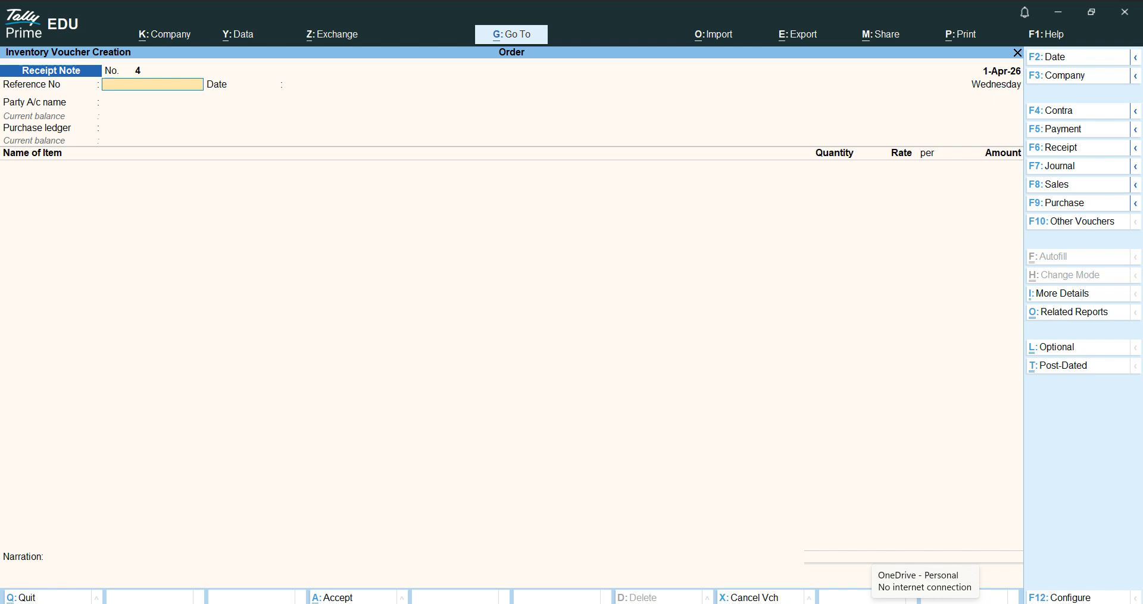
Start a purchase voucher with supplier invoice number 1 dated 1-Apr-26
key(F9)
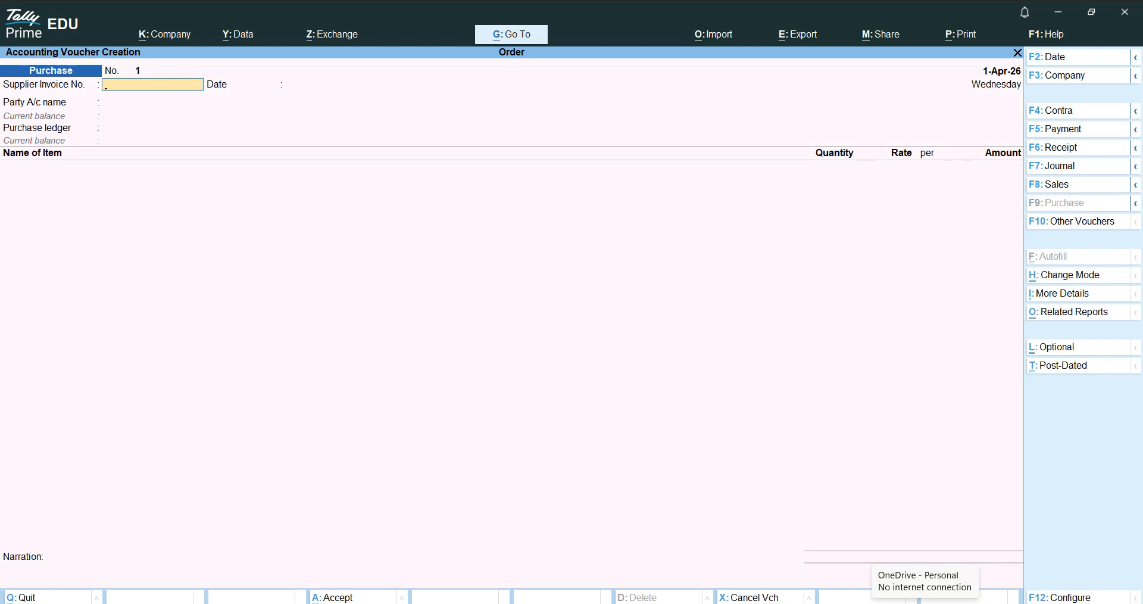
text(1)
key(Return)
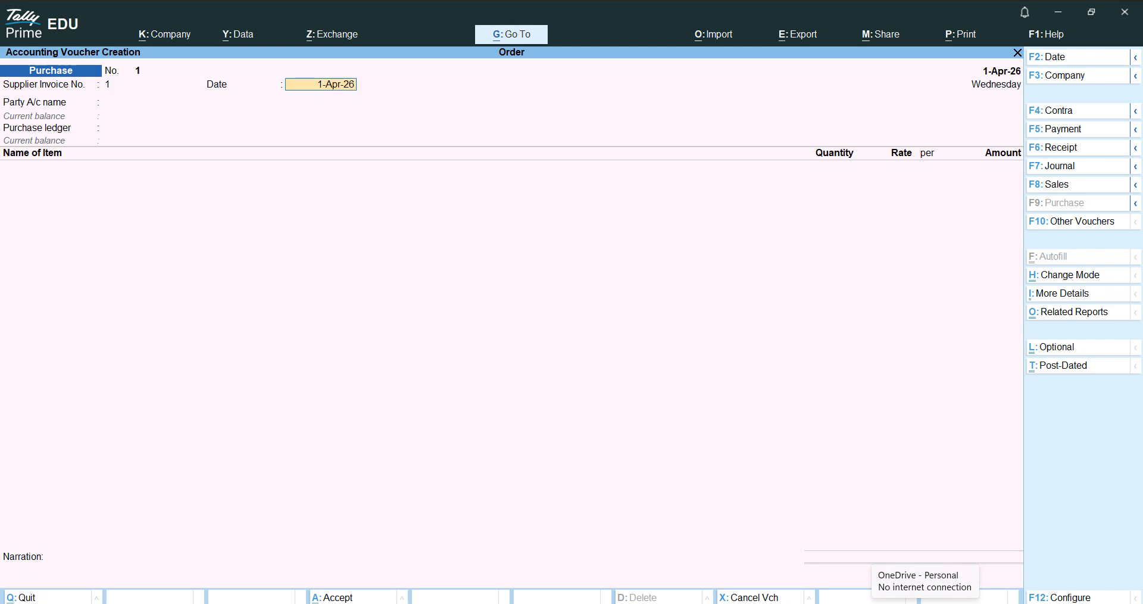
key(Return)
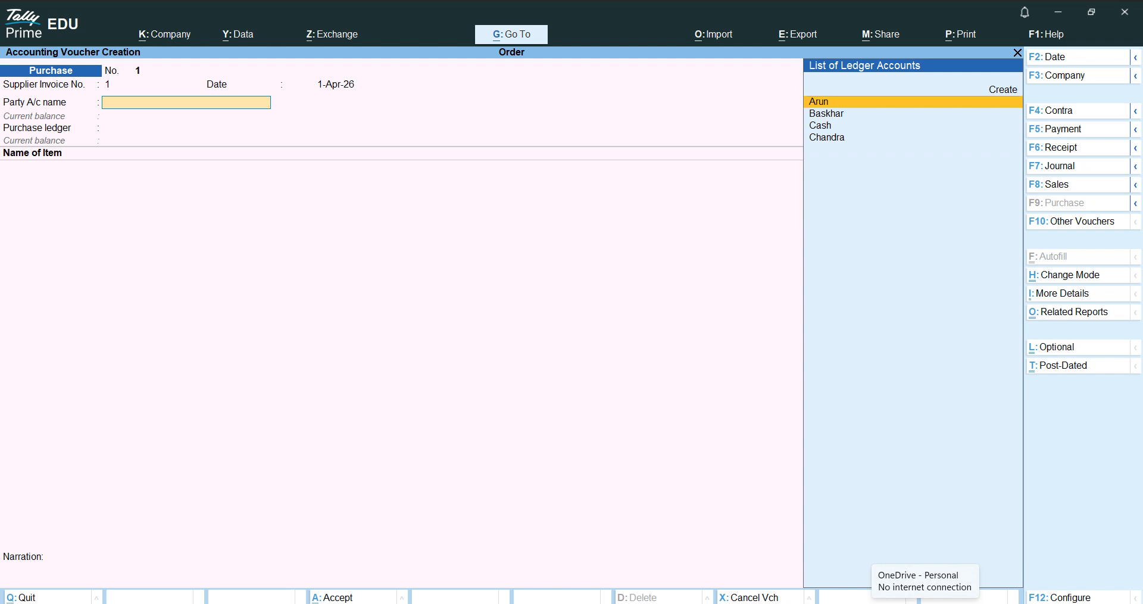
Choose the Puma supplier as the party of the first purchase voucher and link receipt note 1
key(Return)
key(Down)
key(Return)
Accept the prefilled receipt and party details for the first purchase voucher
key(Return)
key(Return)
key(Return)
key(Return)
key(Return)
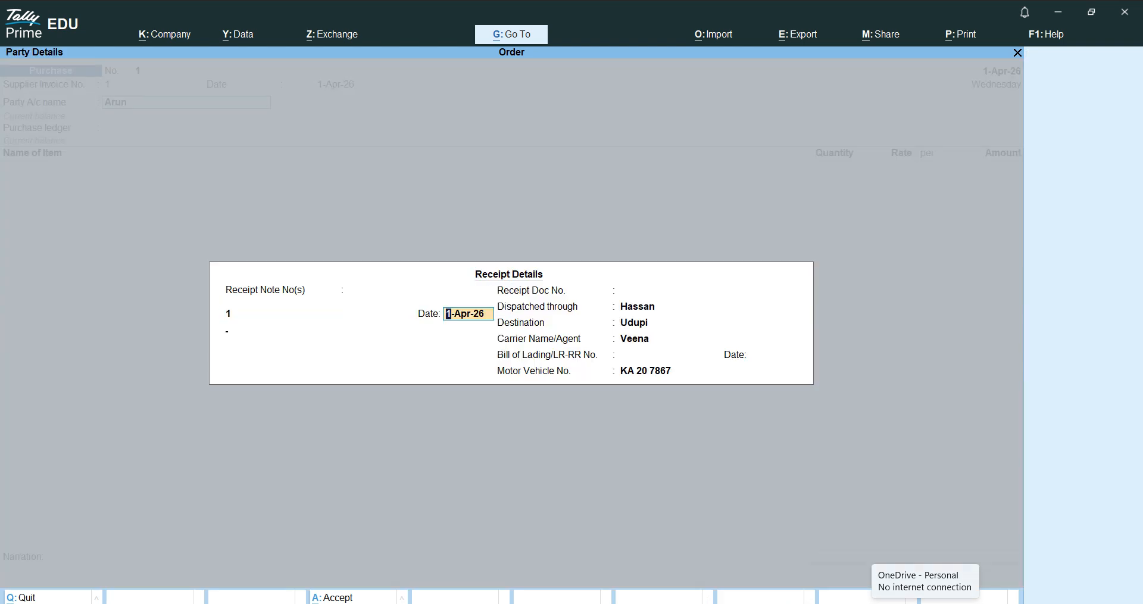
key(Return)
key(Return)
key(Return)
key(Return)
key(Return)
key(Return)
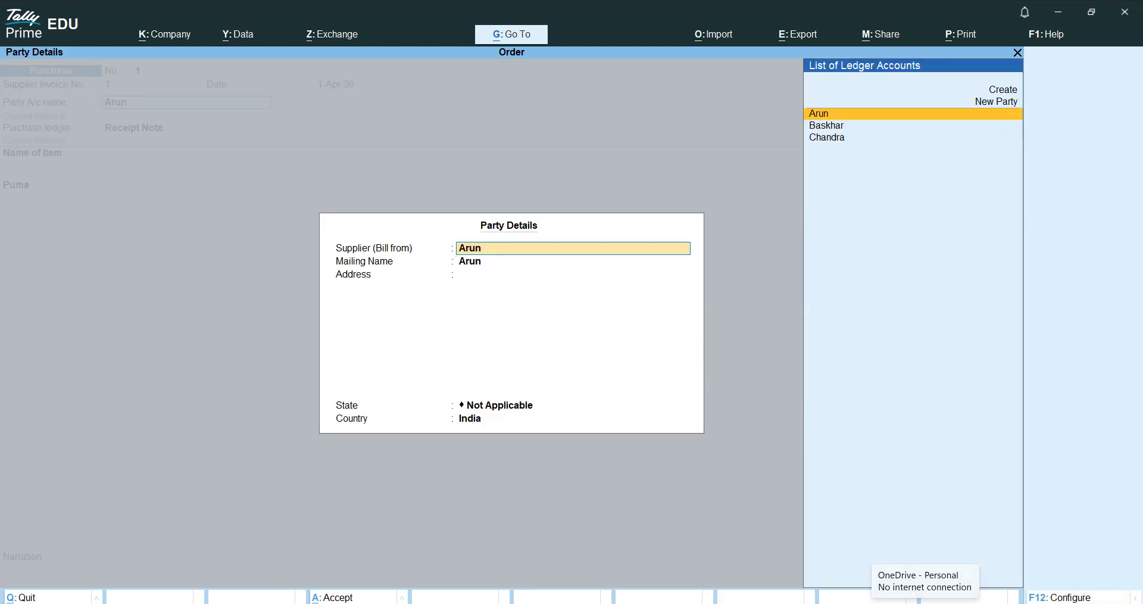
key(Return)
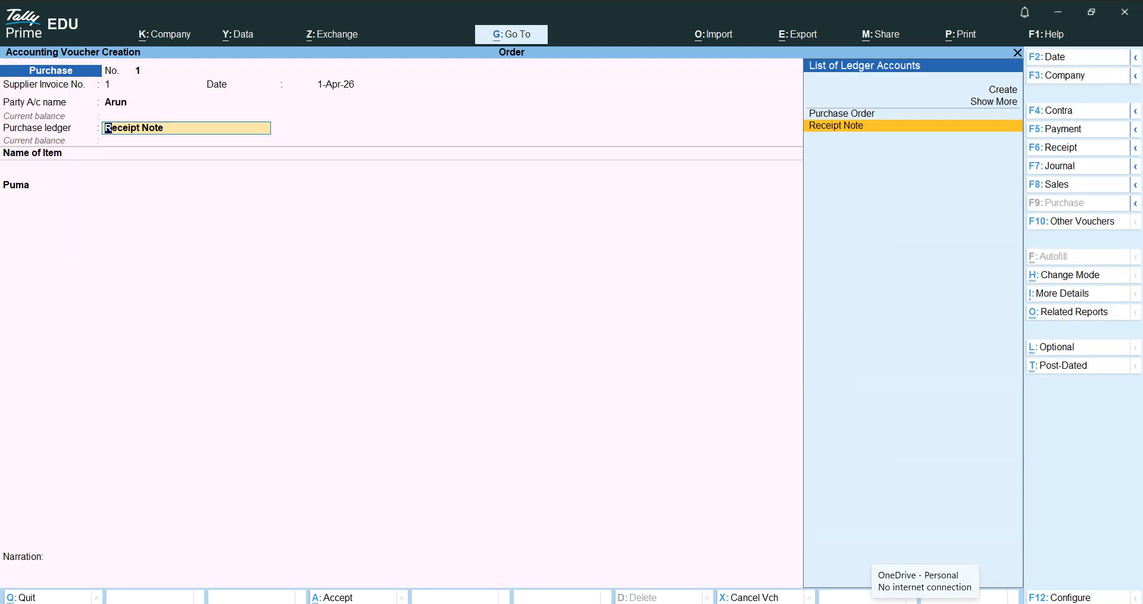
Create a ledger named Purchase under Purchase Accounts for the voucher, keeping the other defaults, and save it
key(Up)
key(Up)
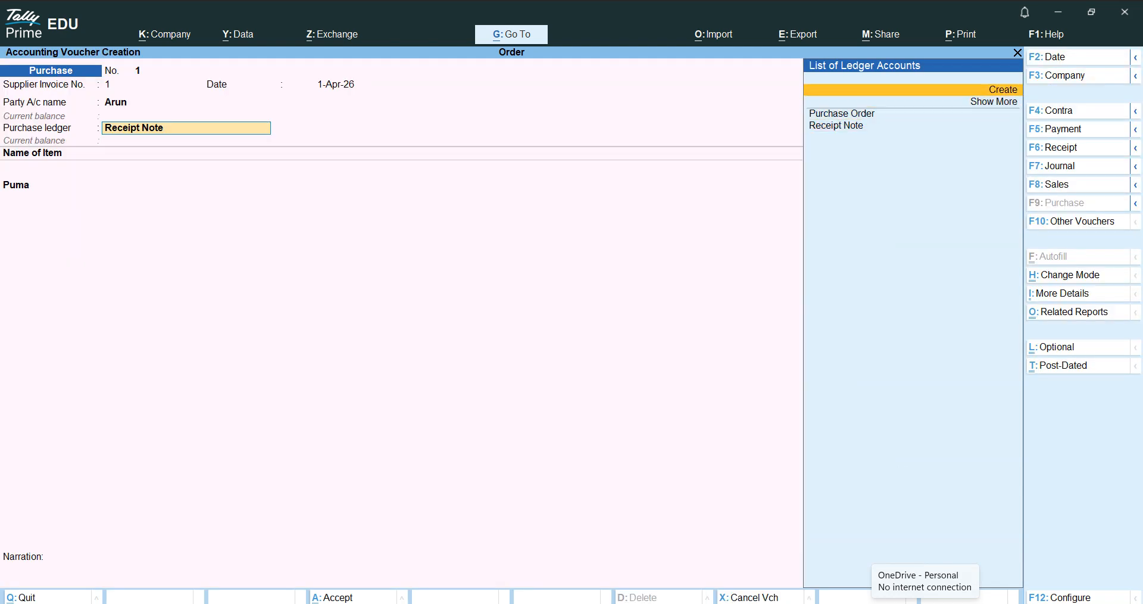
key(Return)
text(P)
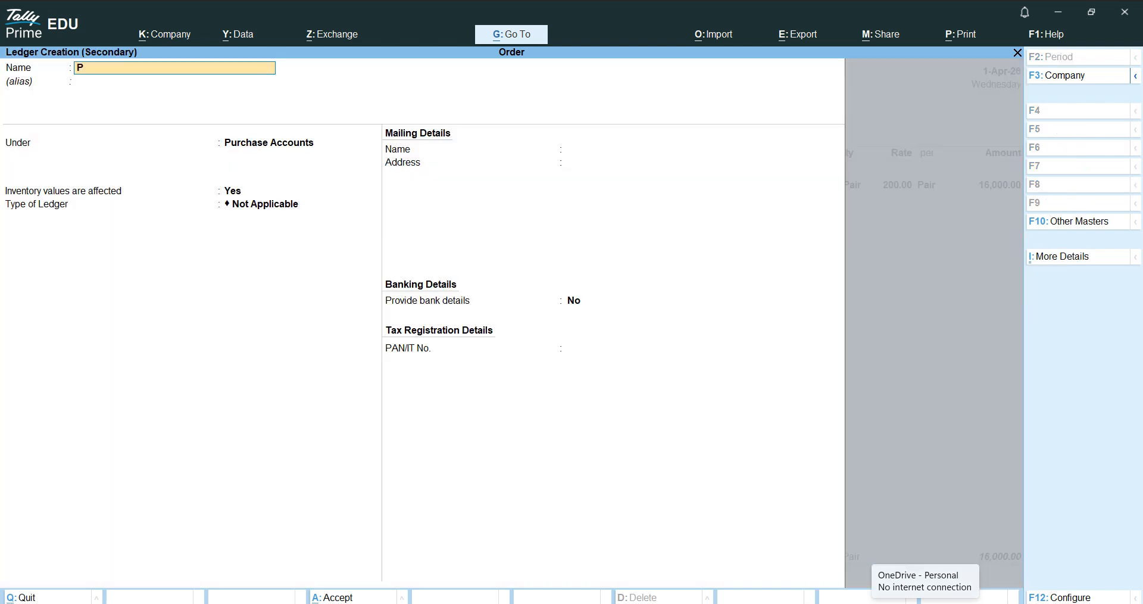
text(urcha)
key(Return)
key(Return)
key(Return)
key(Return)
key(ctrl+a)
Keep the 80 pairs of Puma allocated to tracking number 1, and save the first purchase voucher
key(Return)
key(Return)
key(Return)
key(Return)
key(Return)
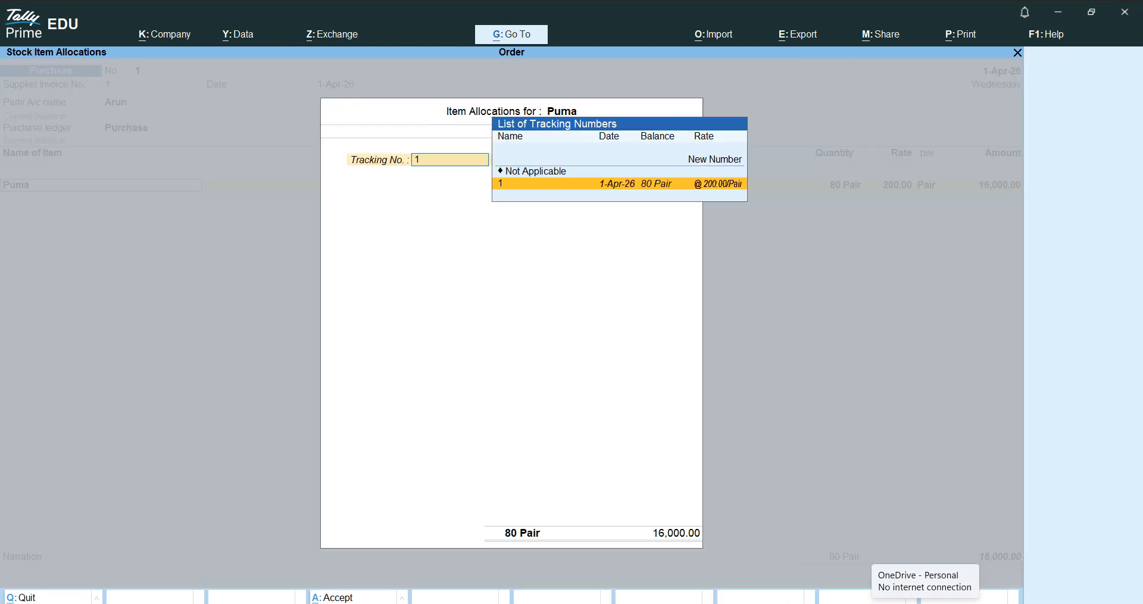
key(Return)
key(Return)
key(Return)
key(Return)
key(Return)
key(Return)
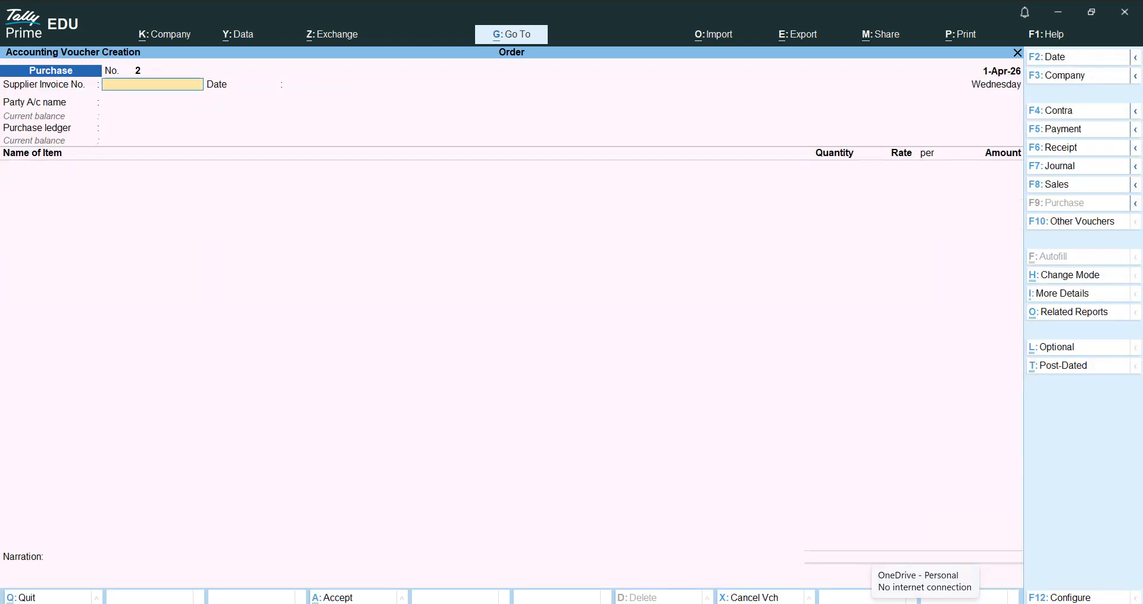
Give the second purchase voucher supplier invoice number 2, and link the second supplier's receipt note 2
text(2)
key(Return)
key(Return)
key(Down)
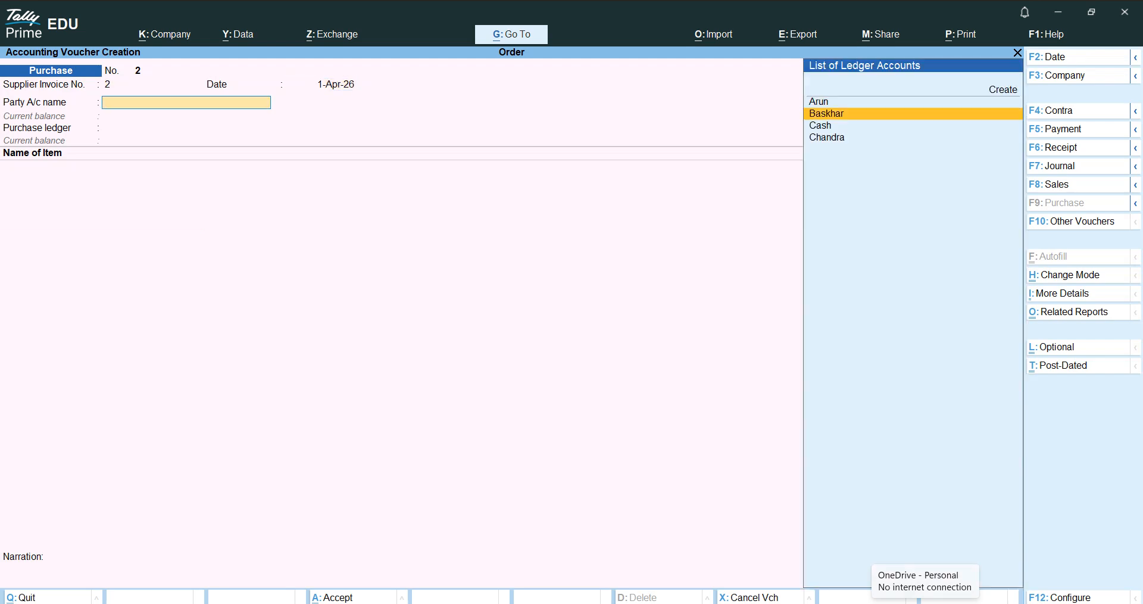
key(Return)
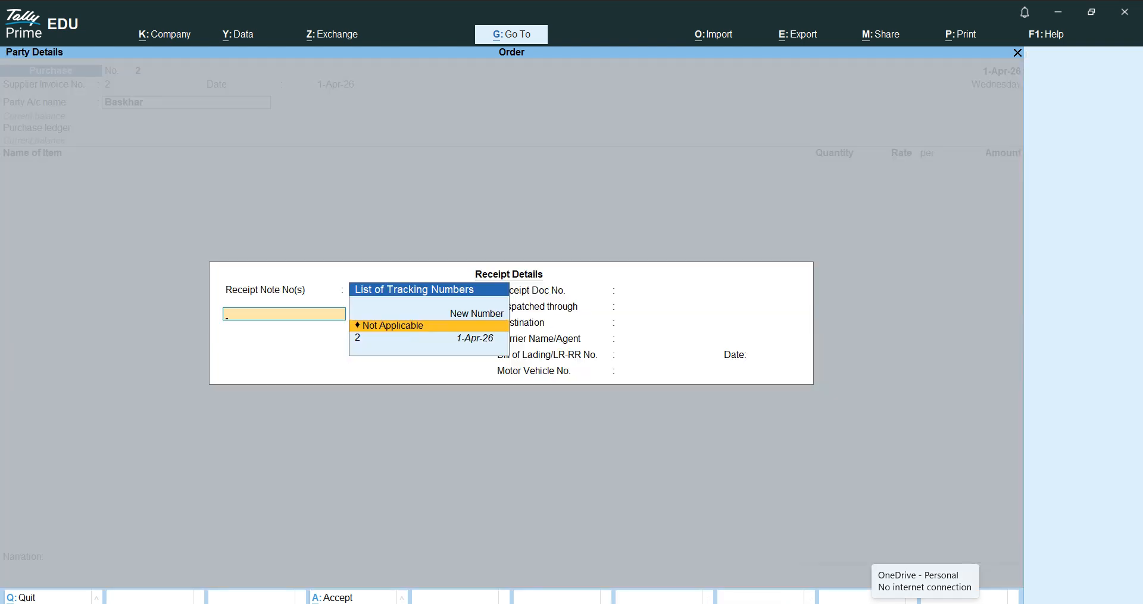
key(Down)
key(Return)
Accept the prefilled receipt and party details for the second purchase voucher
key(Return)
key(Return)
key(Return)
key(Return)
key(Return)
key(Return)
key(Return)
key(Return)
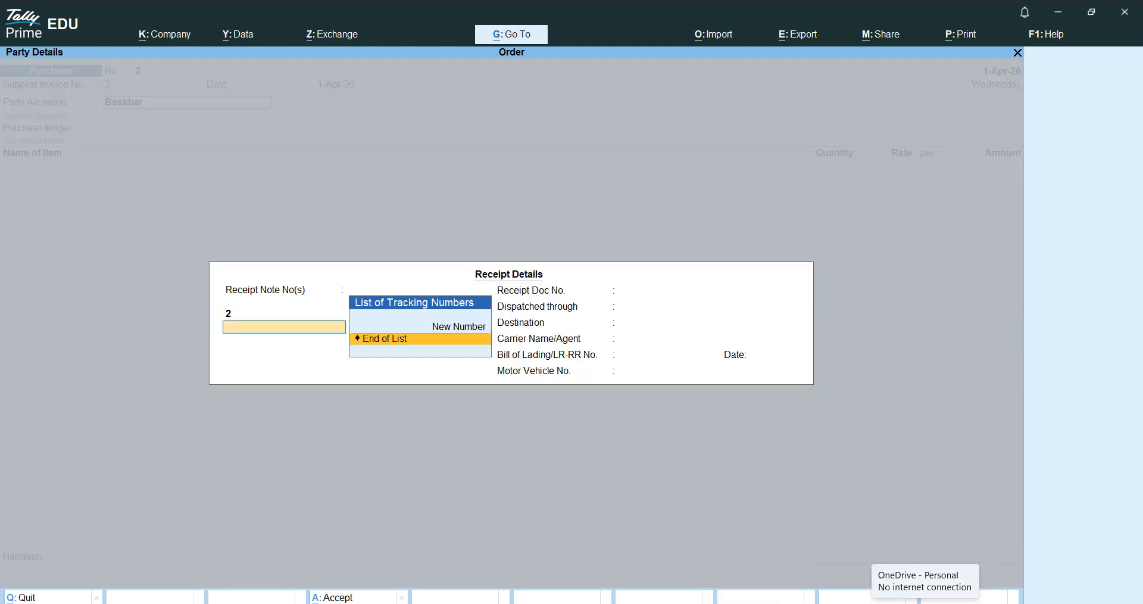
key(Return)
key(Return)
key(Return)
key(Return)
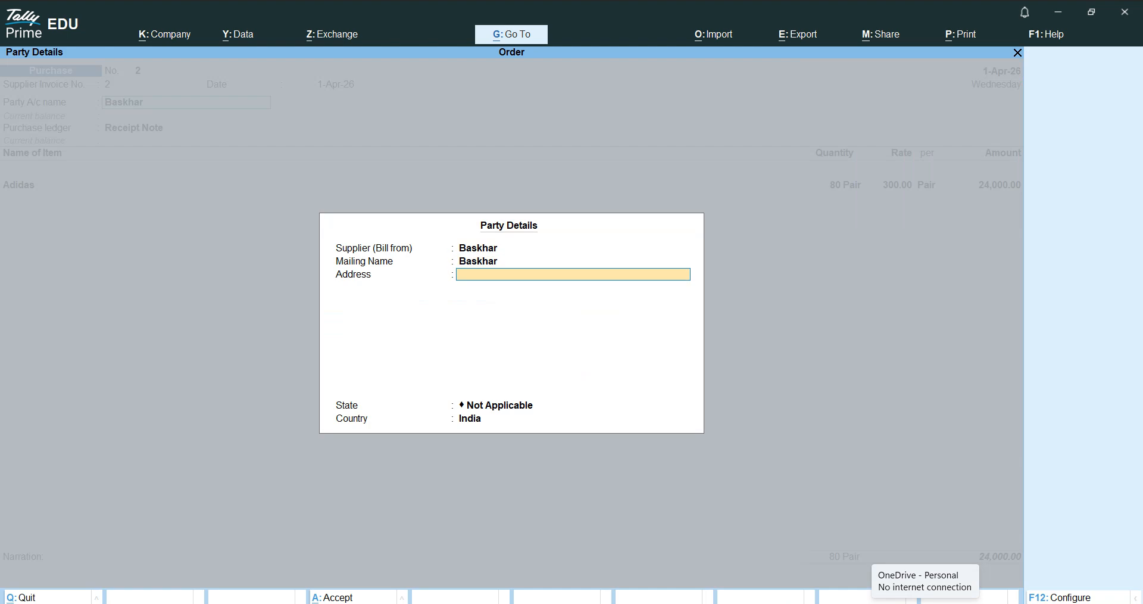
key(BackSpace)
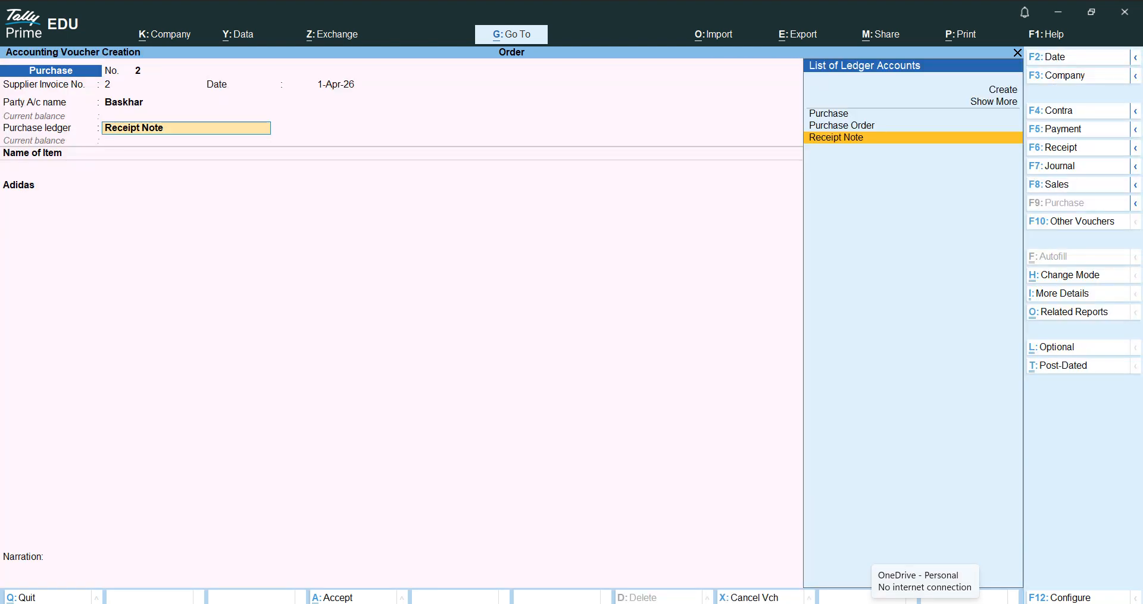
Set the second purchase voucher's purchase ledger to Purchase
key(Up)
key(Up)
key(Return)
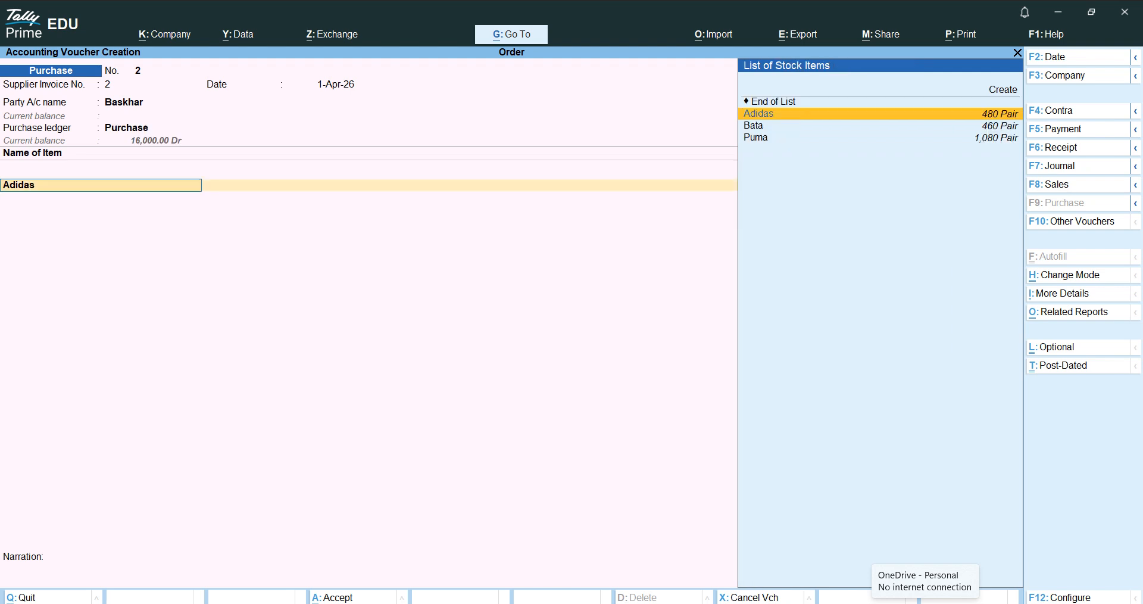
Keep the 80 pairs of Adidas allocated to tracking number 2 and order 2, and save the second purchase voucher
key(Return)
key(Return)
key(Return)
key(Return)
key(Return)
key(Return)
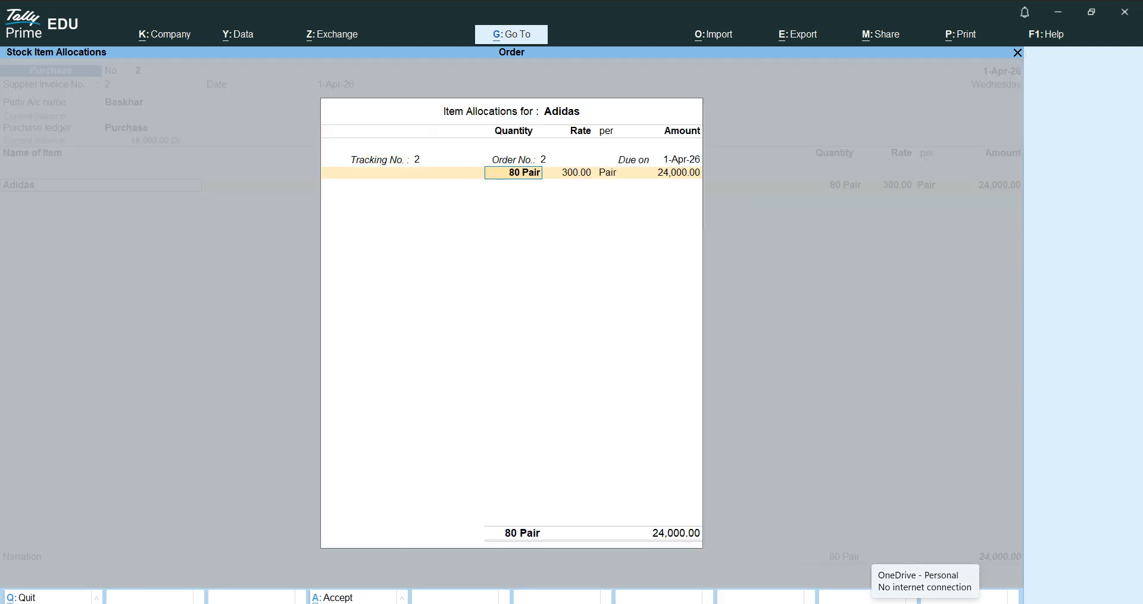
key(Return)
key(Return)
key(Return)
key(Return)
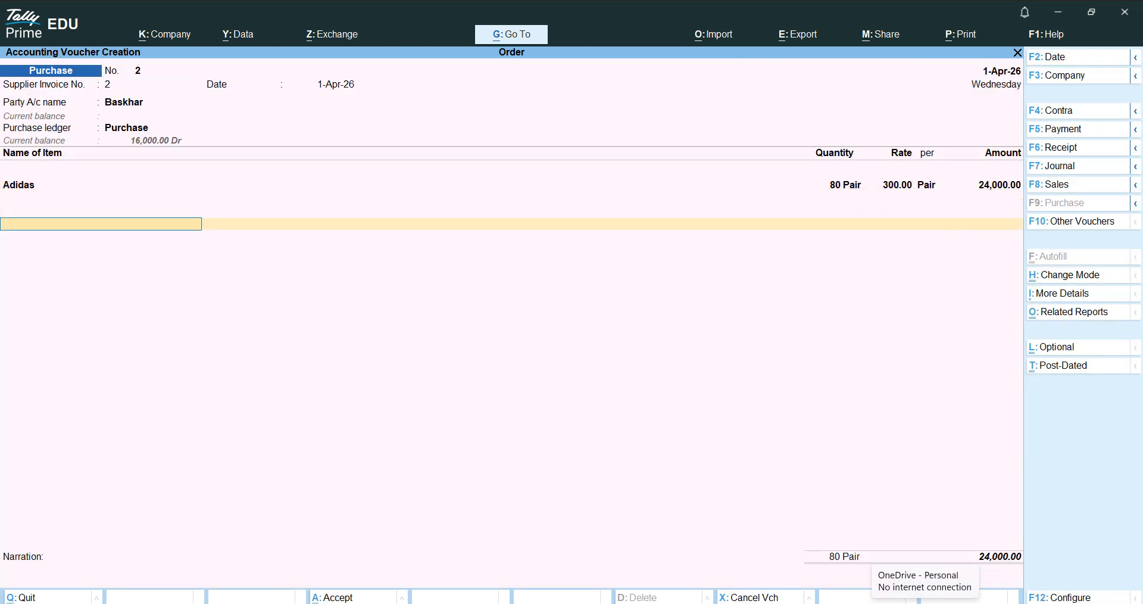
key(Return)
key(Return)
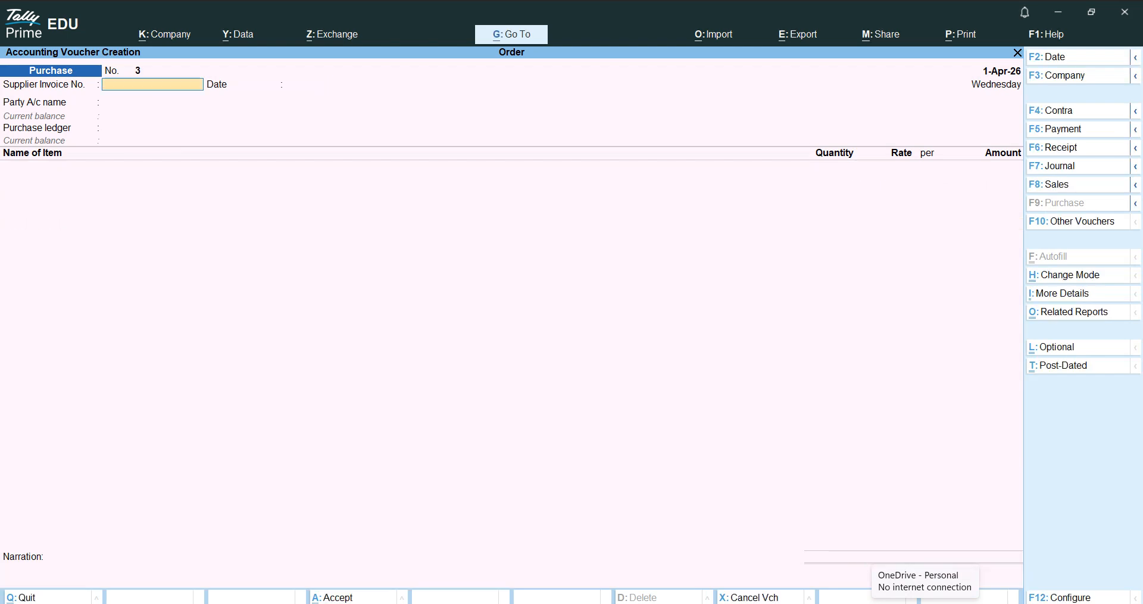
Give the third purchase voucher supplier invoice number 003, choose the third supplier as party, and link receipt note 003
text(003)
key(Return)
key(Return)
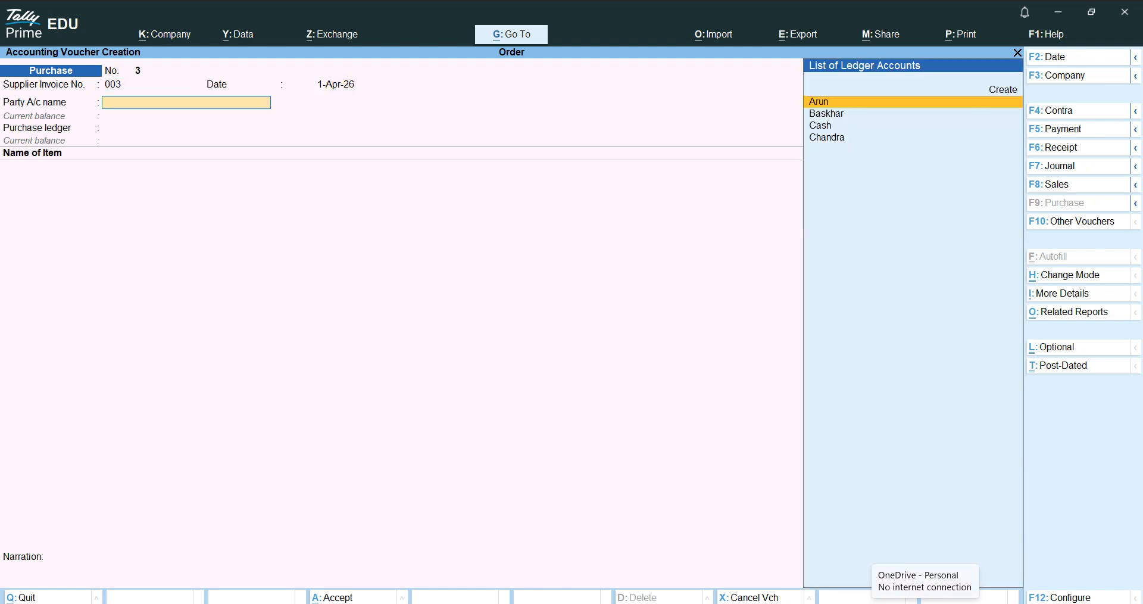
key(Down)
key(Down)
key(Down)
key(Return)
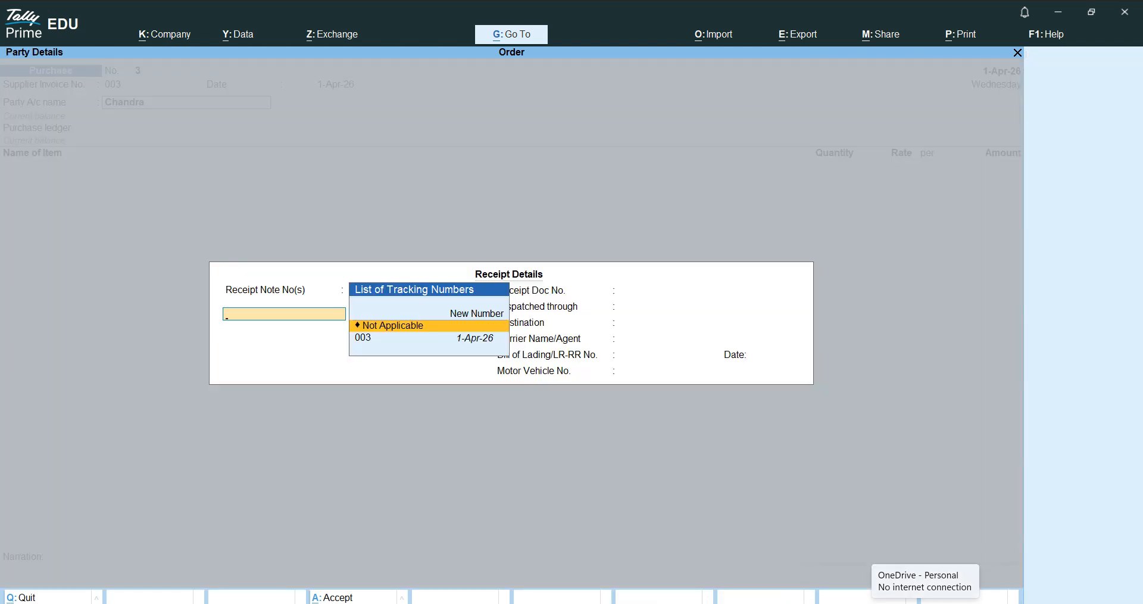
key(Down)
key(Return)
Accept the prefilled receipt and party details for the third purchase voucher
key(Return)
key(Return)
key(Return)
key(Return)
key(Return)
key(Return)
key(Return)
key(Return)
key(Return)
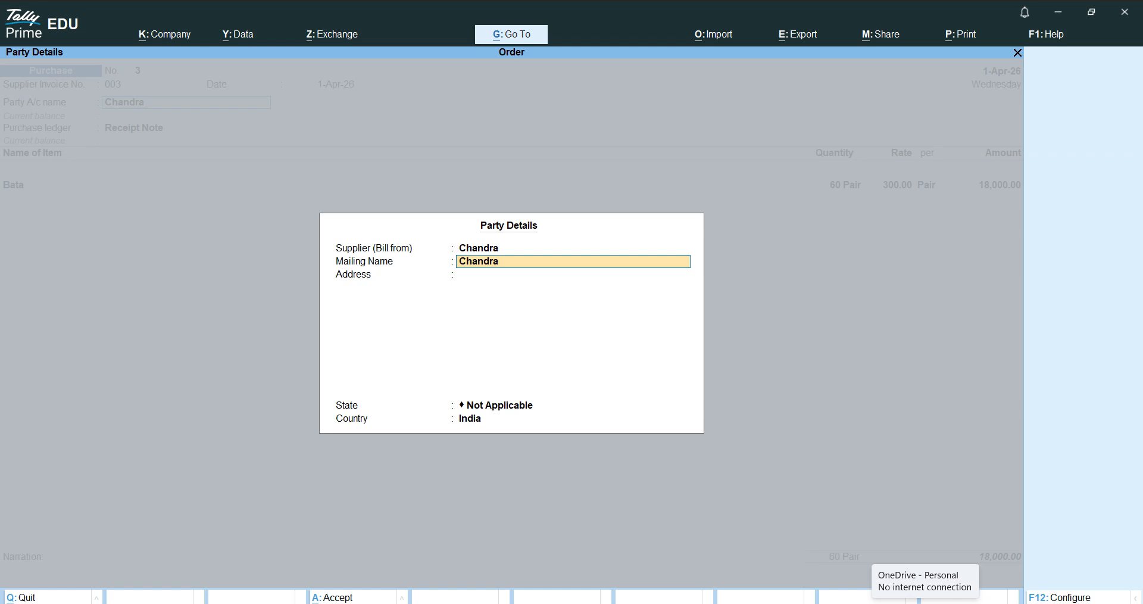
key(Return)
key(Return)
key(Return)
key(Return)
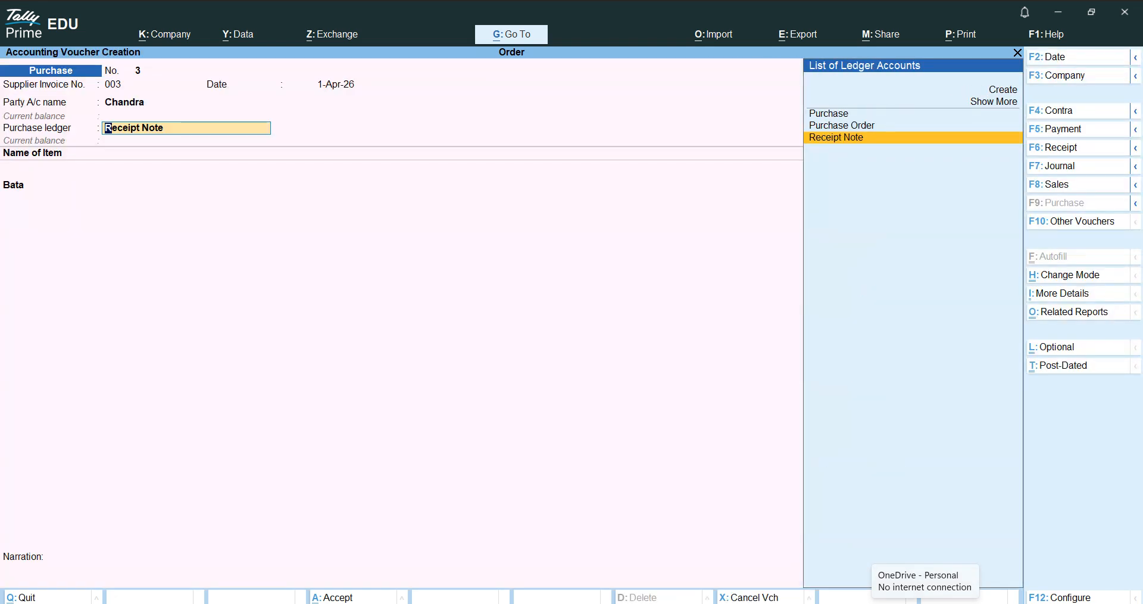
Set the third purchase voucher's purchase ledger to Purchase
key(Up)
key(Up)
key(Up)
key(Down)
key(Return)
Keep the 60 pairs of Bata allocated to tracking number 003, and save the third purchase voucher
key(Return)
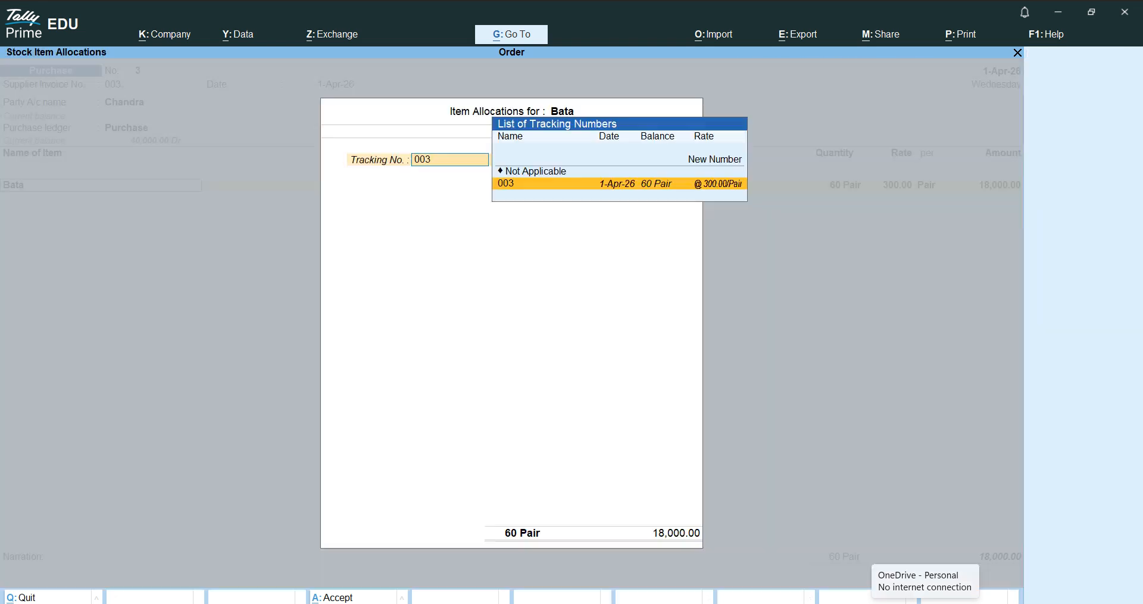
key(Return)
key(Return)
key(Return)
key(Return)
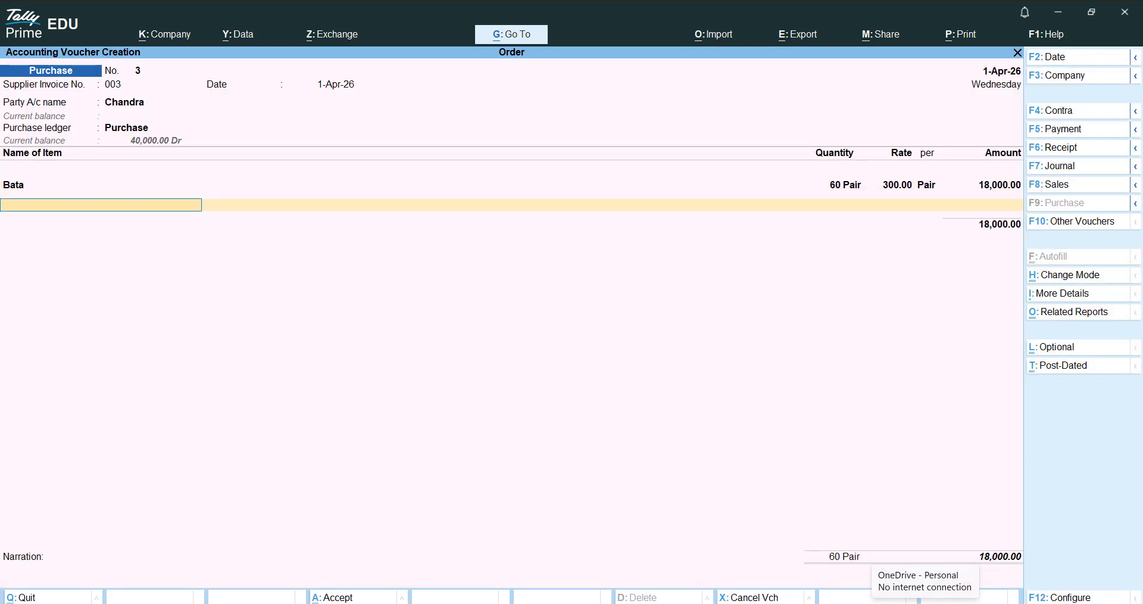
key(Return)
key(Return)
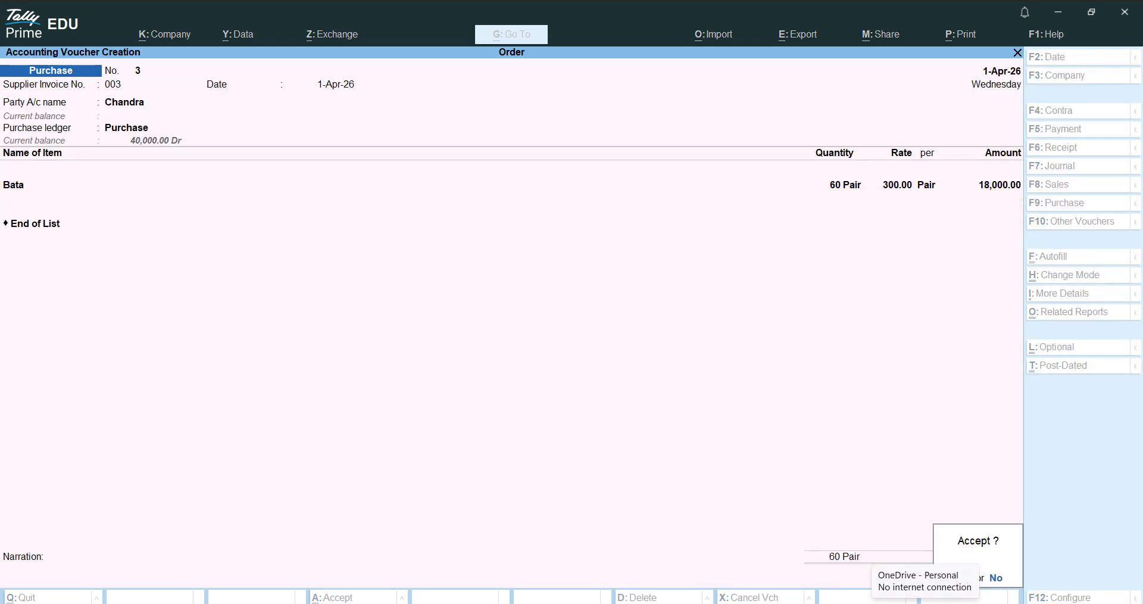
key(Return)
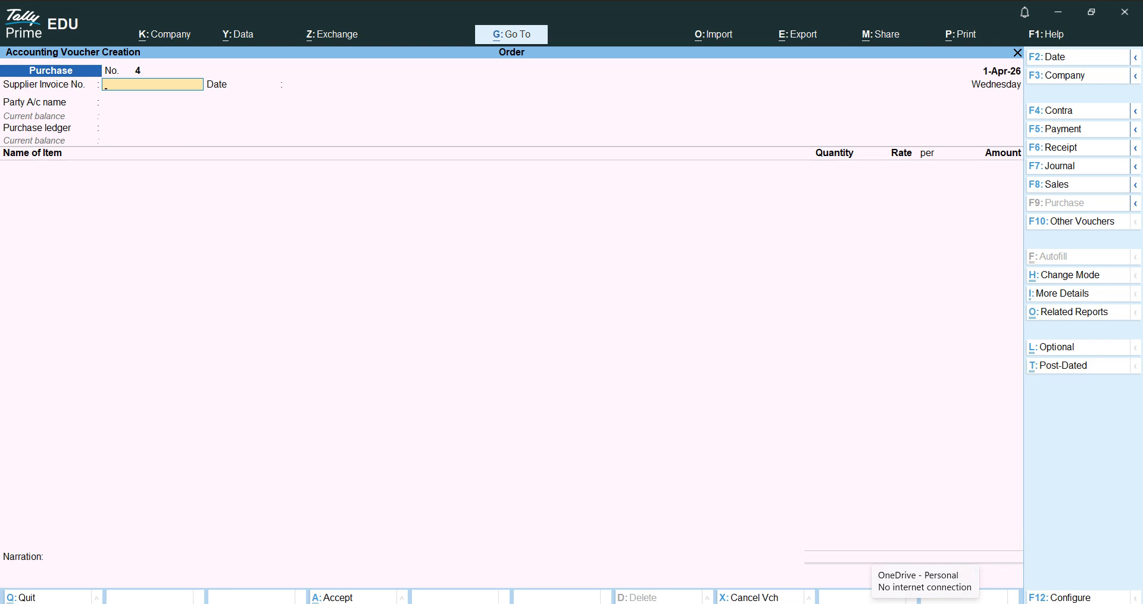
Open a sales order voucher and start a new party ledger with the first customer's name under Sundry Debtors
key(ctrl)
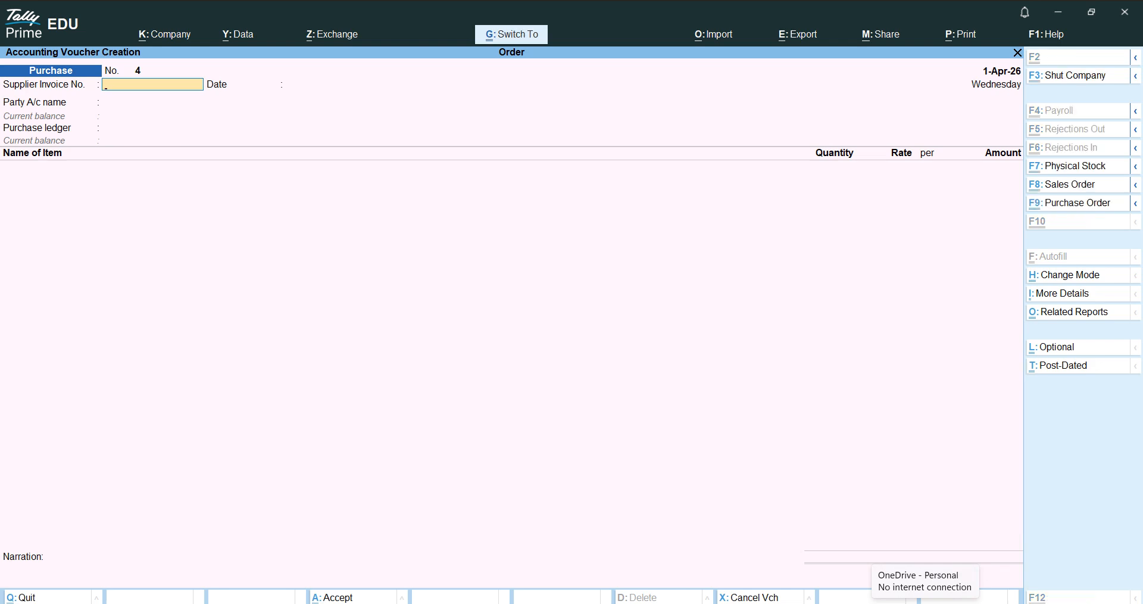
key(ctrl+F8)
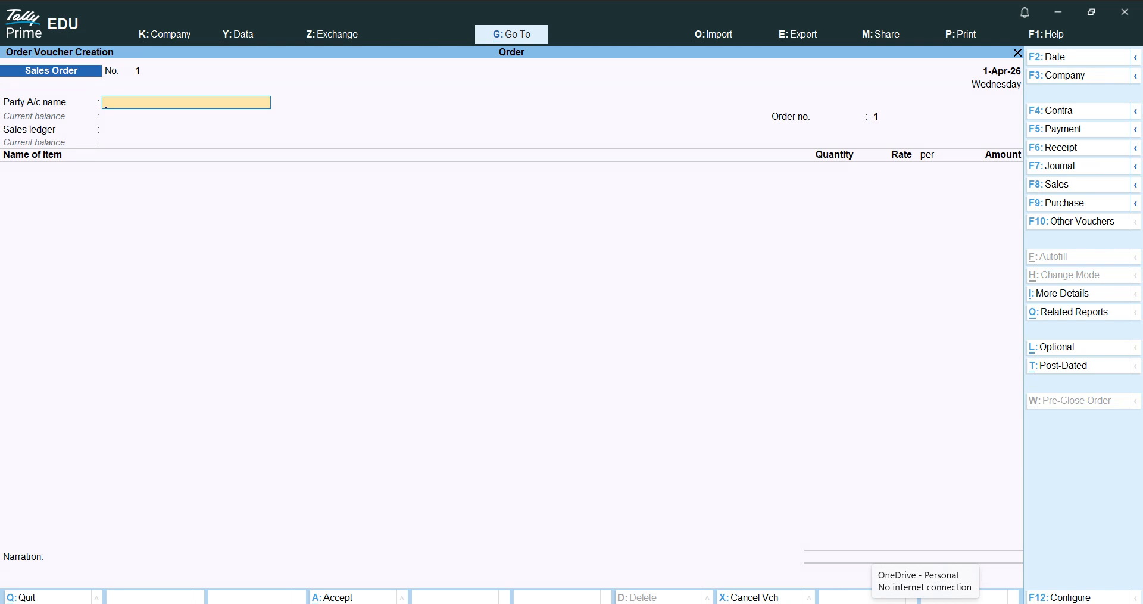
key(alt+c)
text(P)
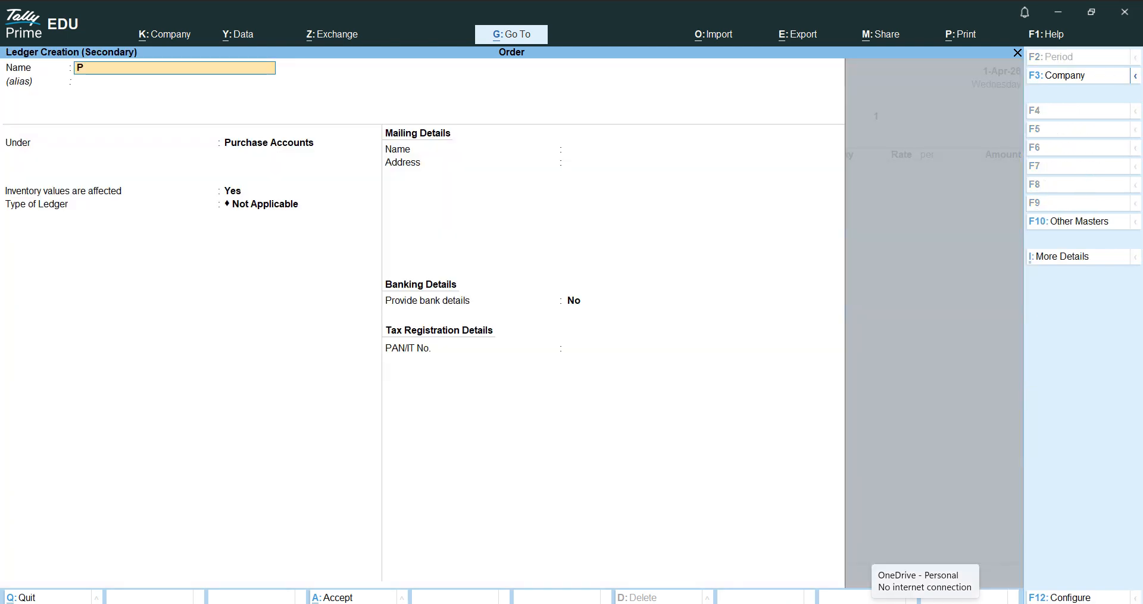
text(rathap)
key(Return)
text(S)
key(Down)
key(Down)
key(Down)
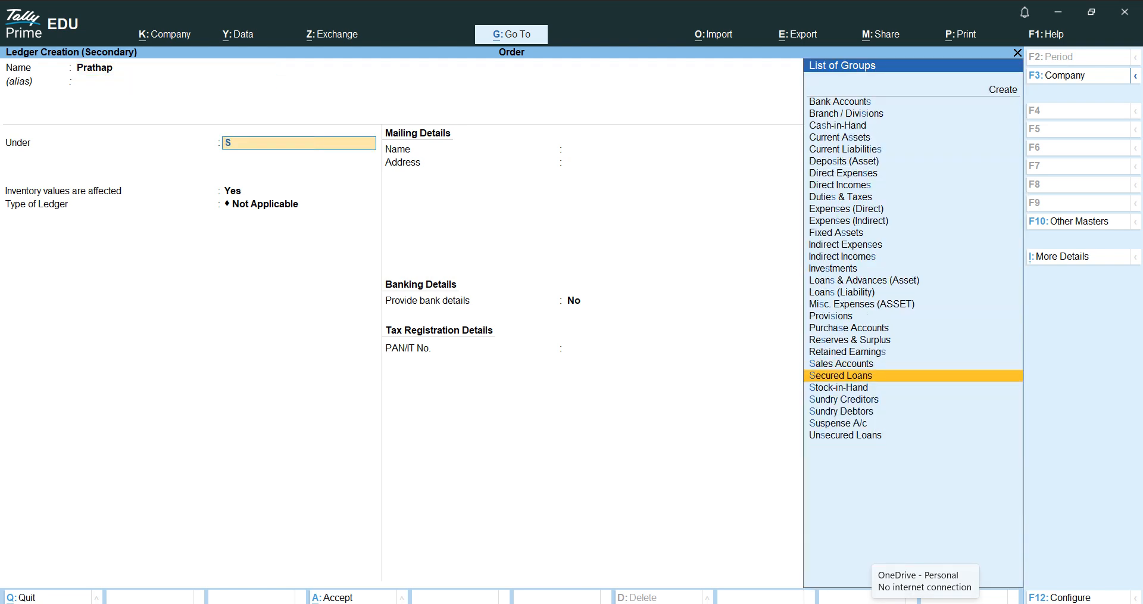
key(Down)
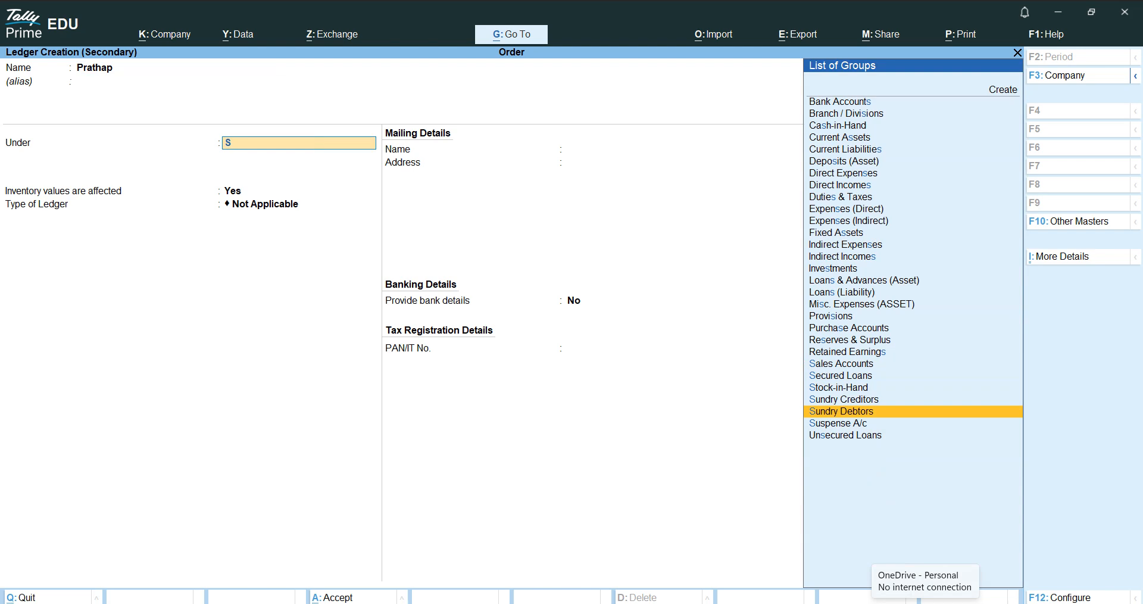
key(Return)
Keep the default balance, mailing, banking and tax settings, and save the first customer's ledger
key(Return)
key(Return)
key(Return)
key(Return)
key(Return)
key(Return)
key(Return)
key(Return)
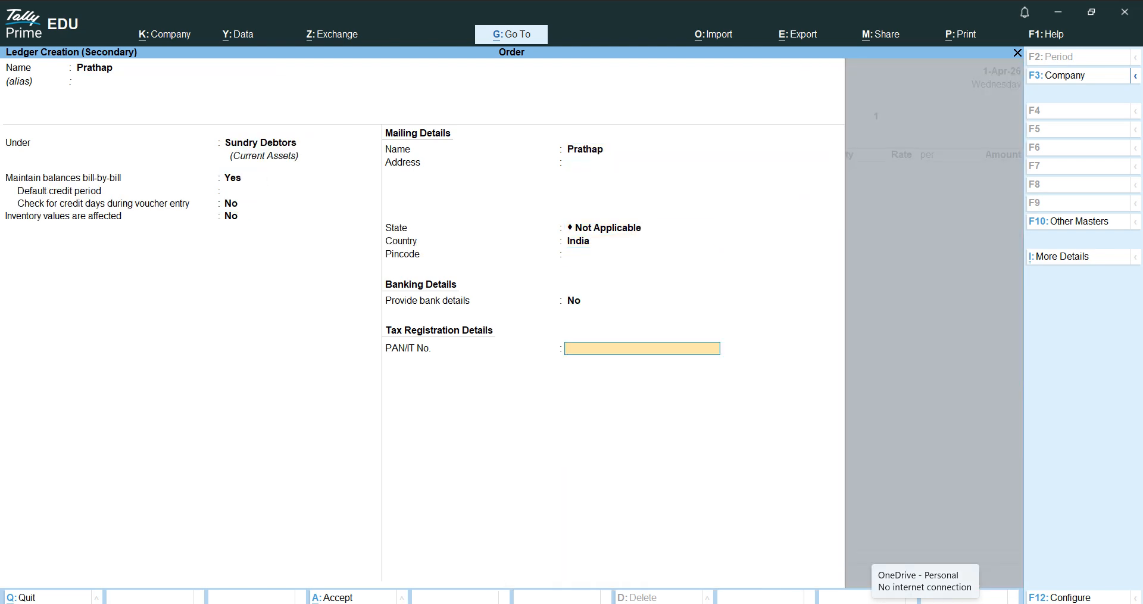
key(Return)
key(Return)
key(Return)
Leave the order and dispatch details blank, accept the party details, and enter the first sales order's order number
key(Return)
key(Return)
key(Return)
key(Return)
key(Return)
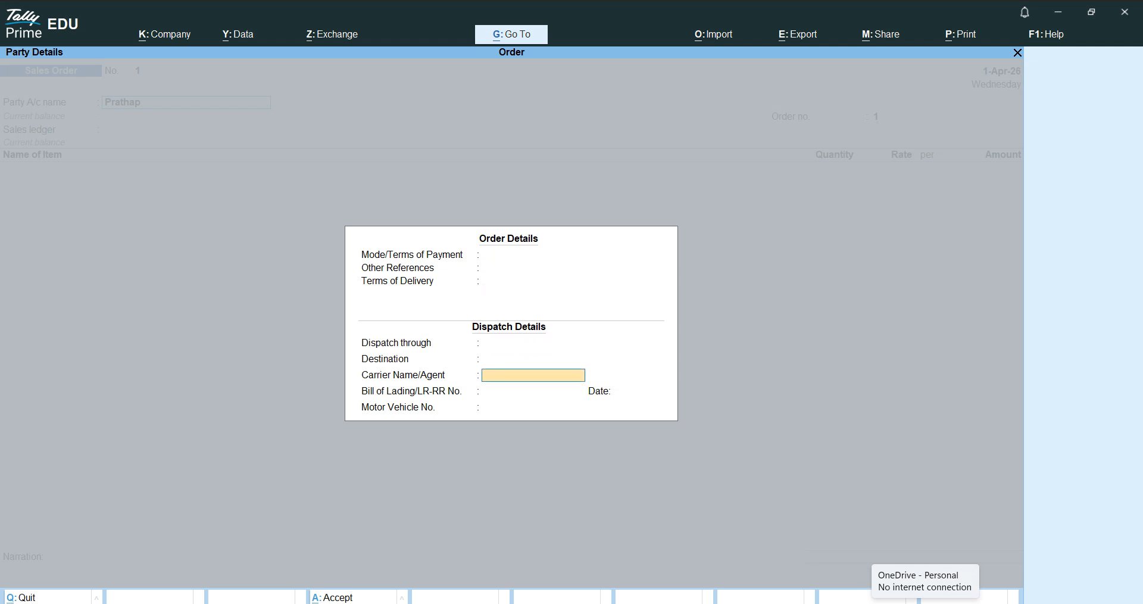
key(Return)
key(Return)
key(Return)
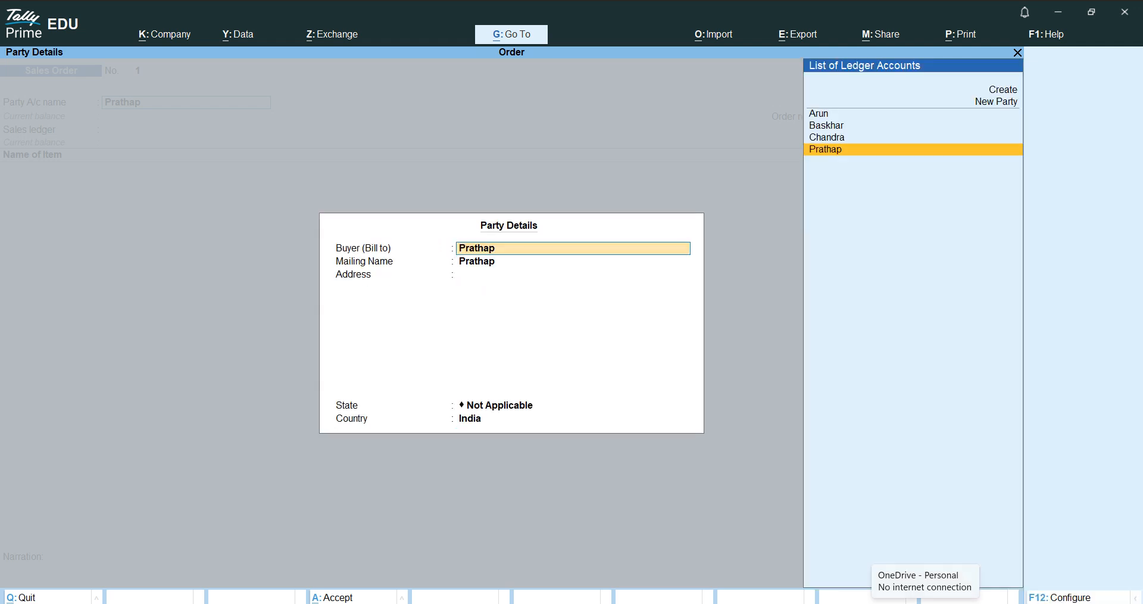
key(Return)
key(Return)
key(Return)
key(Return)
key(Return)
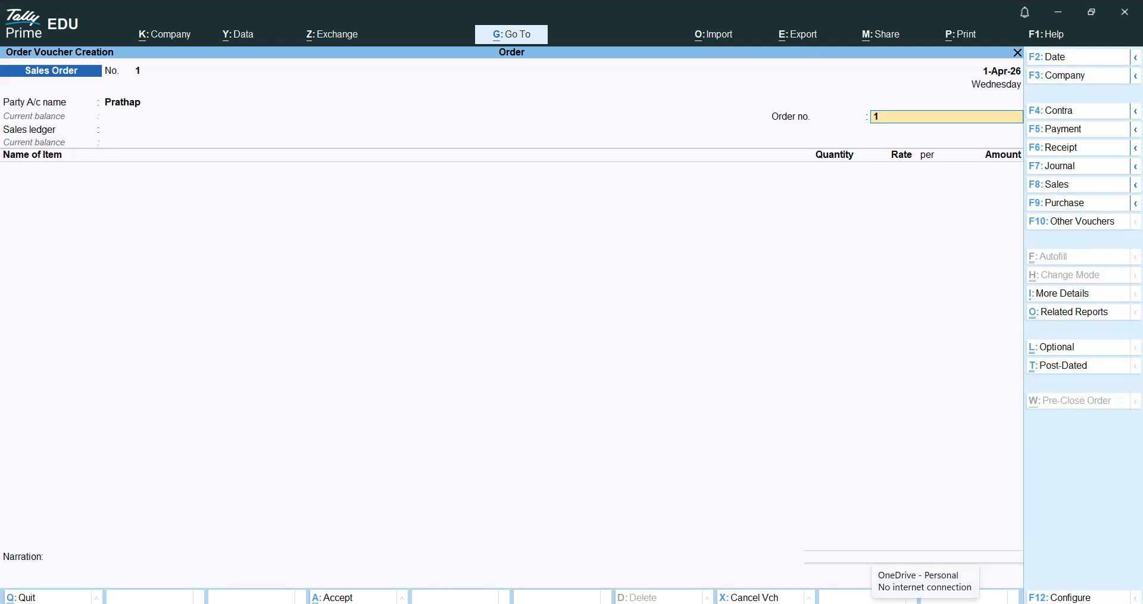
text(101)
key(Return)
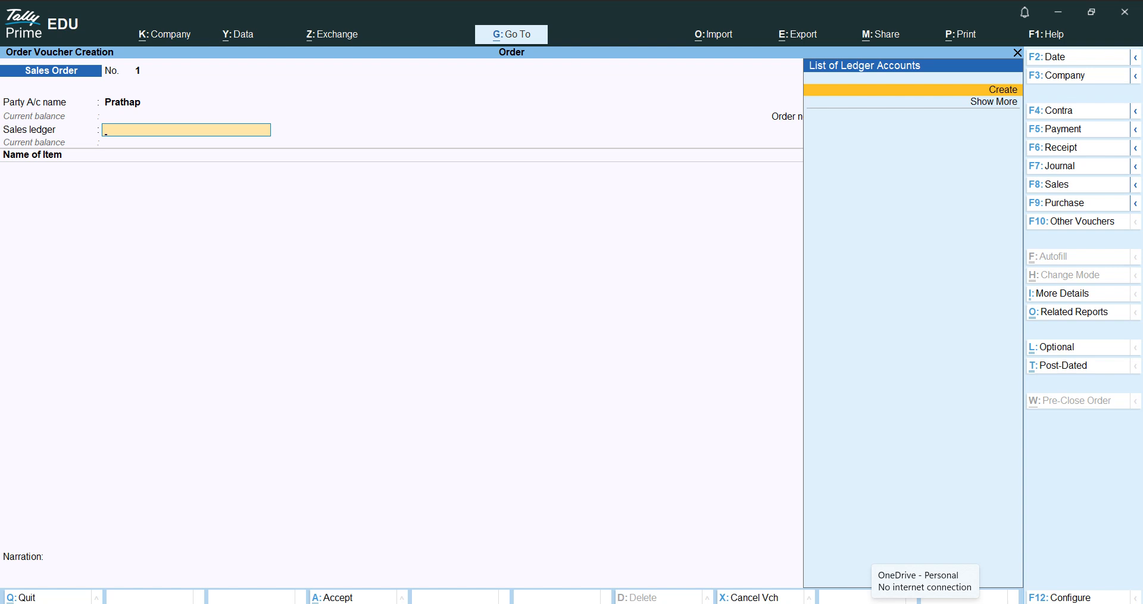
Create a ledger named Sales Order under Sales Accounts and use it as the first order's sales ledger
key(Return)
text(S)
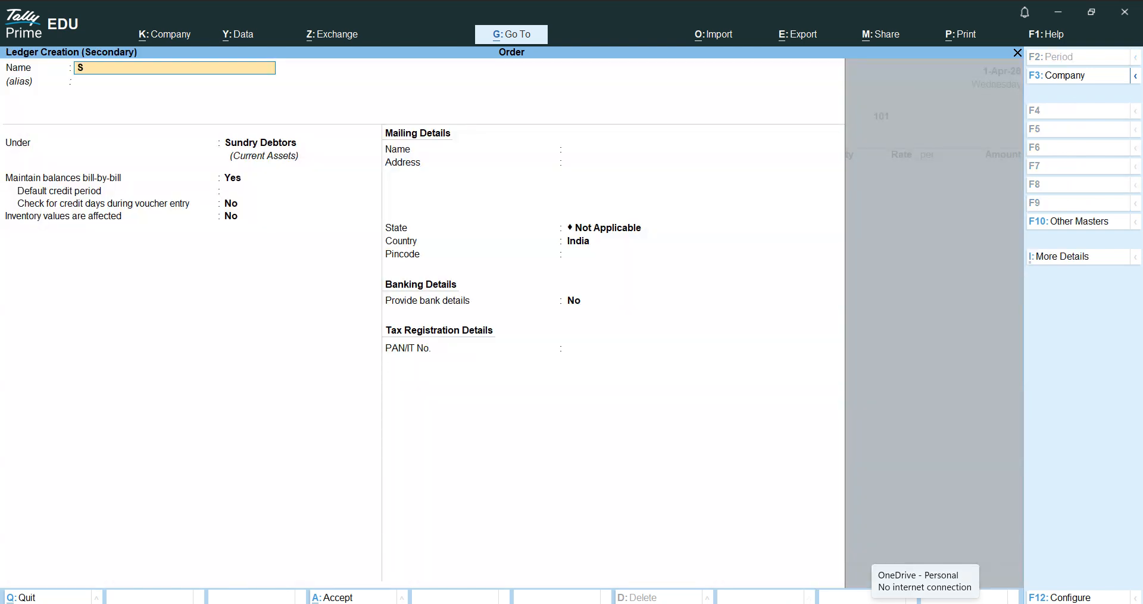
text(ales Order)
key(Return)
key(Return)
text(S)
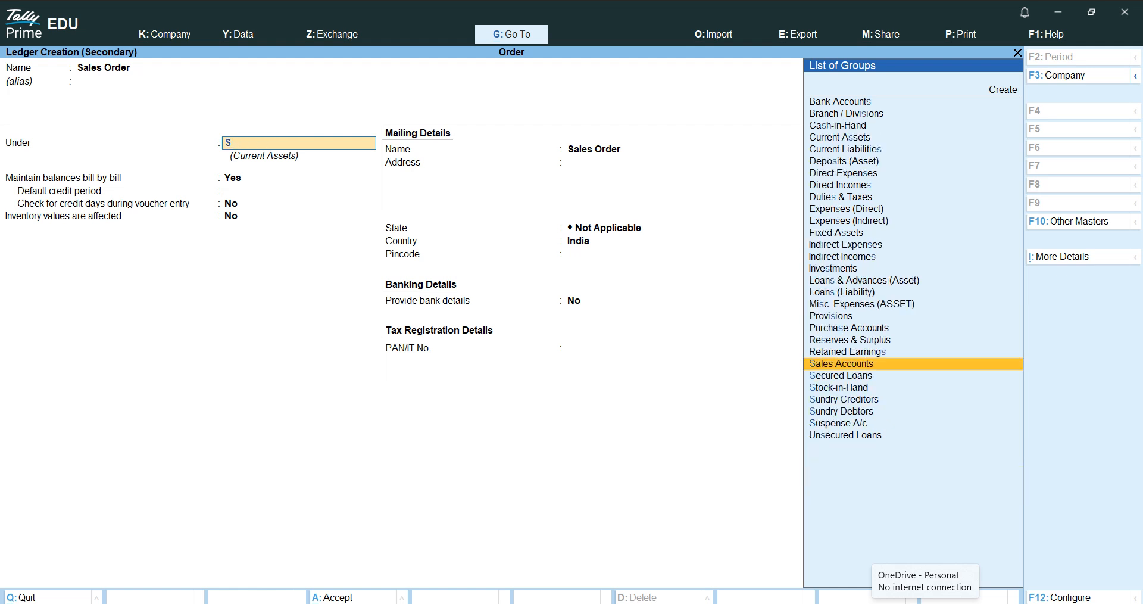
key(Return)
key(Return)
key(Return)
key(Return)
key(Return)
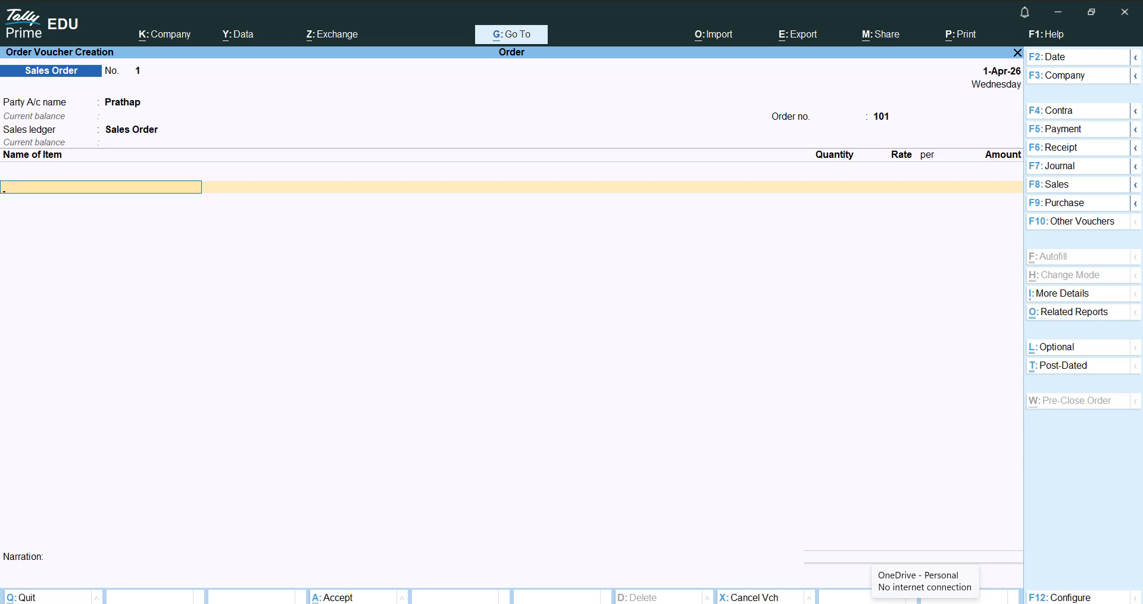
Add 240 pairs of Puma at a rate of 230, due 1-Apr-26, and save the first sales order
text(P)
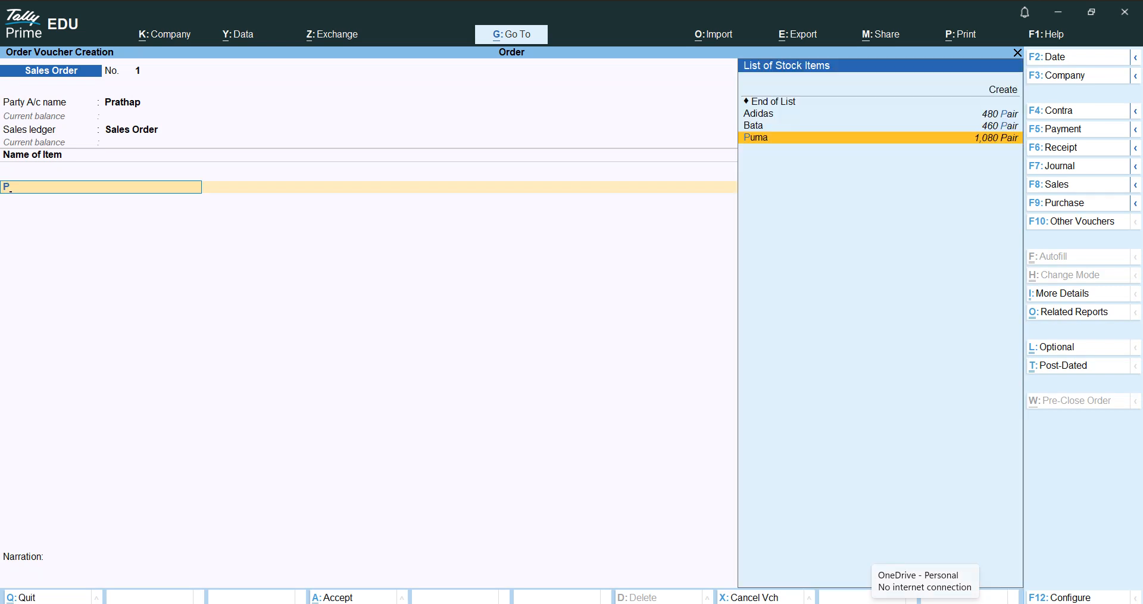
key(Return)
key(Return)
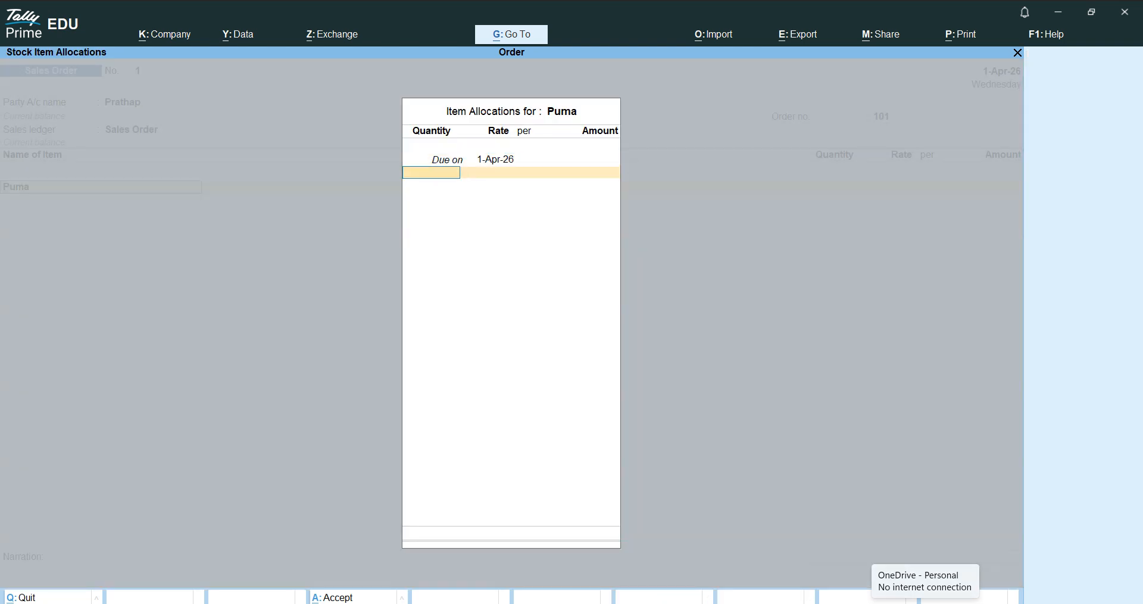
text(240)
key(Return)
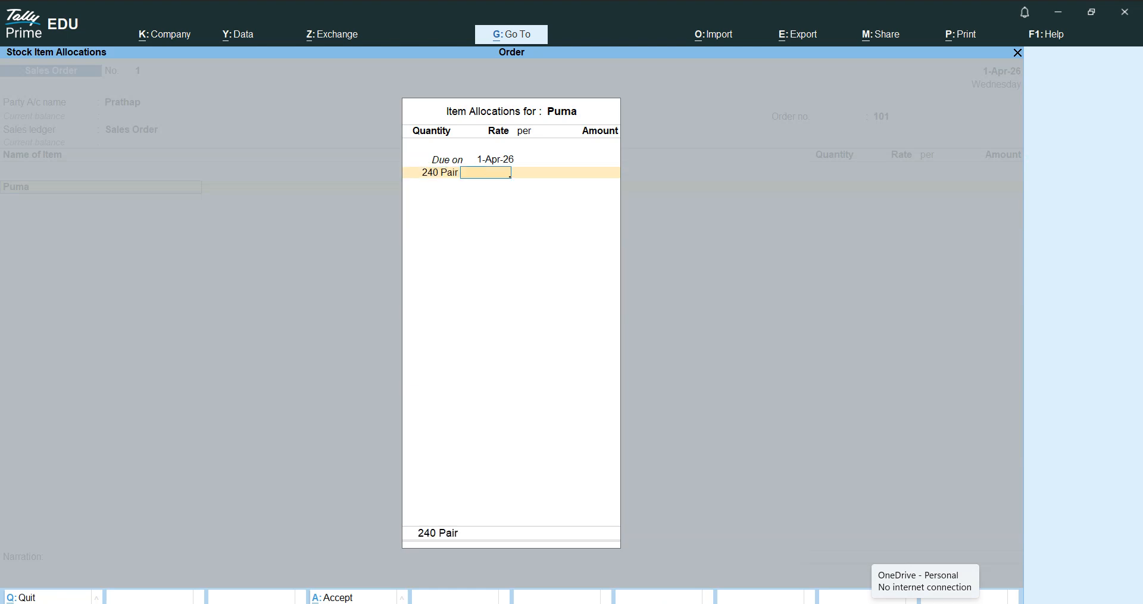
text(230)
key(Return)
key(Return)
key(Return)
key(Return)
key(Return)
key(Return)
key(Return)
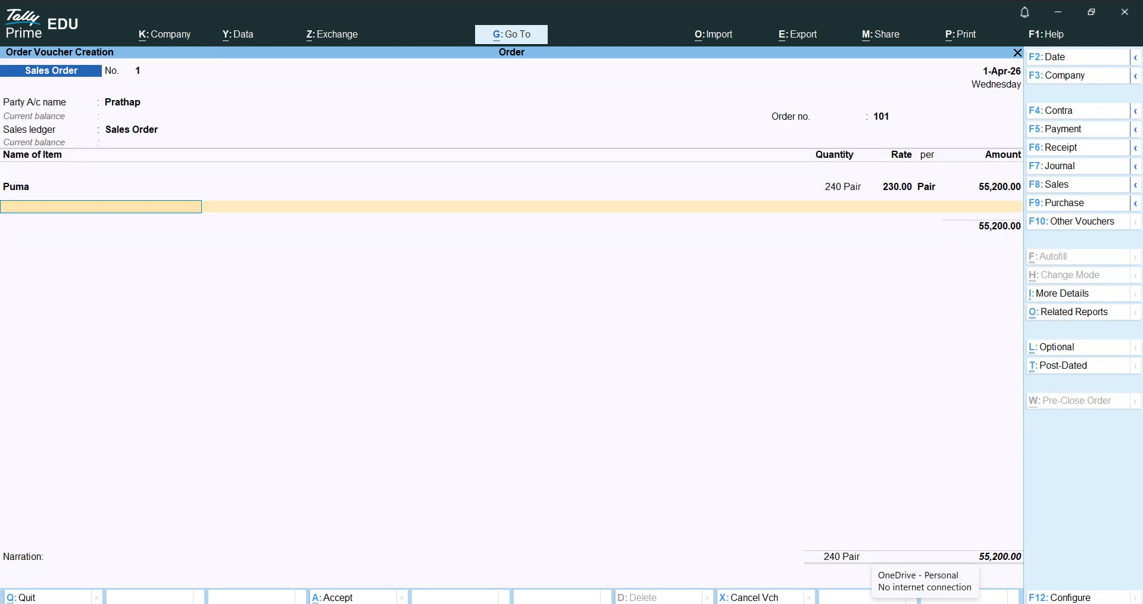
key(Return)
key(Return)
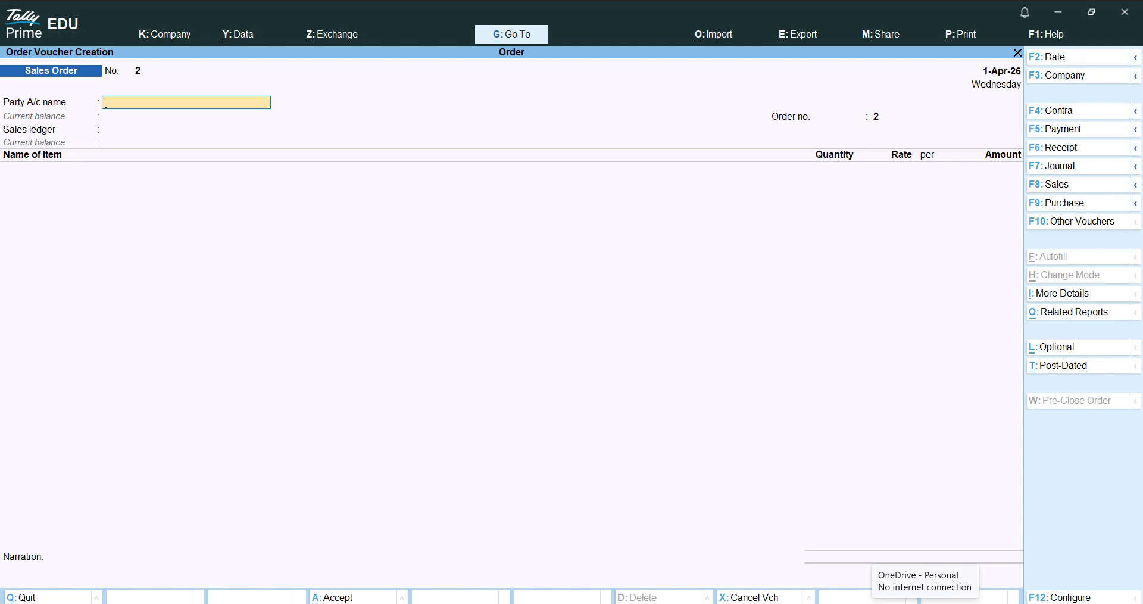
Start a new party ledger with the second customer's name under Sundry Debtors for the second sales order
key(alt+c)
text(Prea)
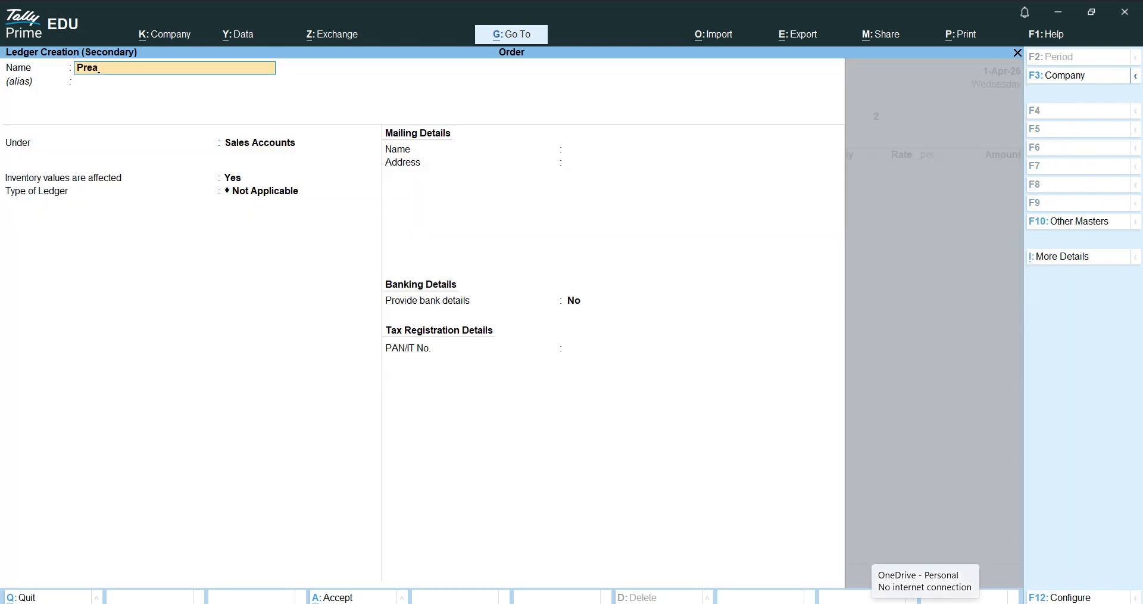
key(BackSpace)
key(BackSpace)
text(aveen)
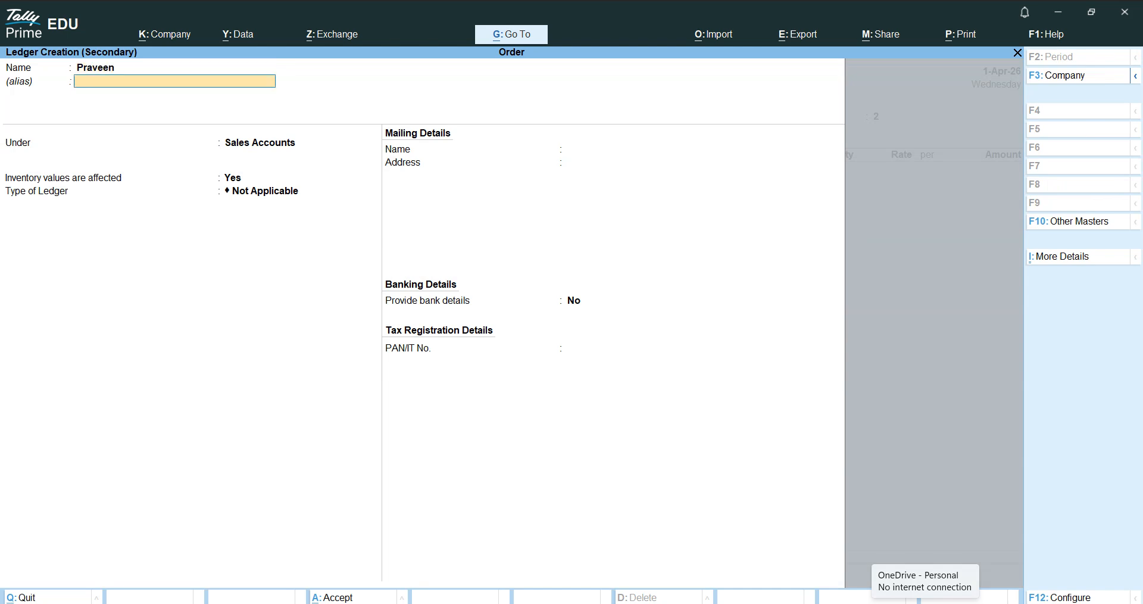
key(Return)
key(Return)
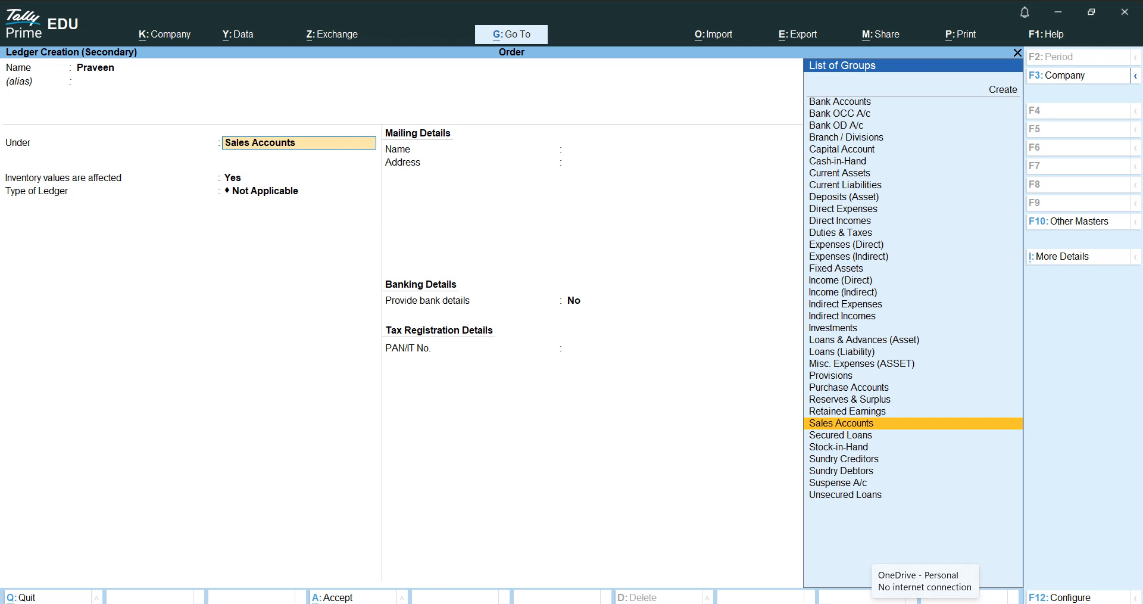
text(S)
key(Down)
key(Down)
key(Down)
key(Down)
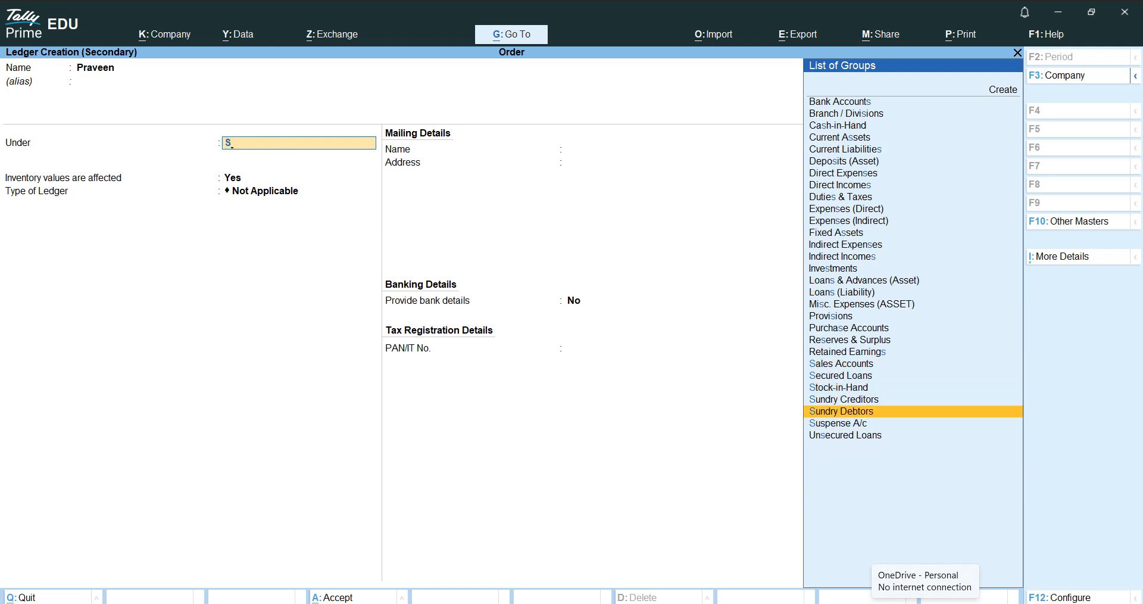
key(Return)
Keep the remaining default settings and save the second customer's ledger
key(Return)
key(Return)
key(Return)
key(Return)
key(Return)
key(Return)
key(Return)
key(Return)
key(Return)
key(Return)
key(Return)
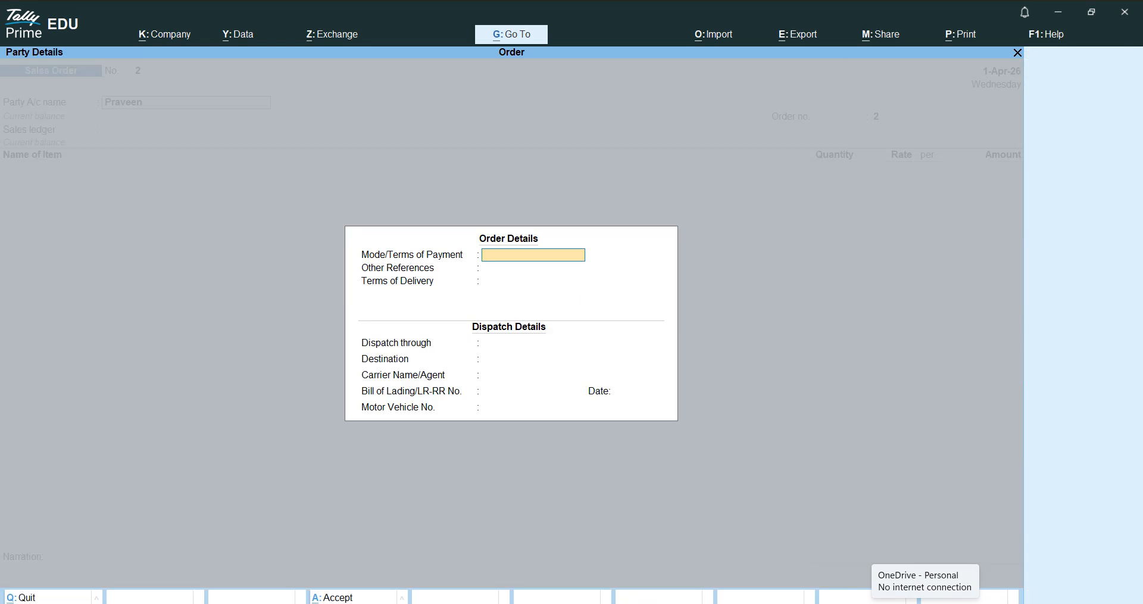
Leave the second sales order's order and dispatch details blank, and accept its party details
key(Return)
key(Return)
key(Return)
key(Return)
key(Return)
key(Return)
key(Return)
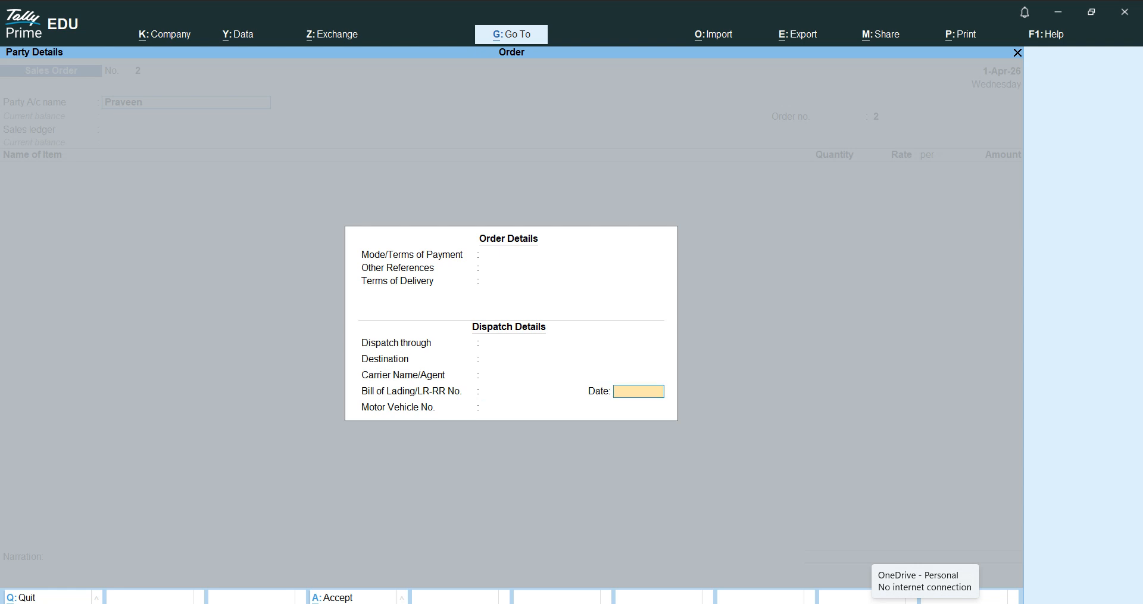
key(Return)
key(Return)
key(Return)
key(Return)
key(Return)
key(Return)
key(Return)
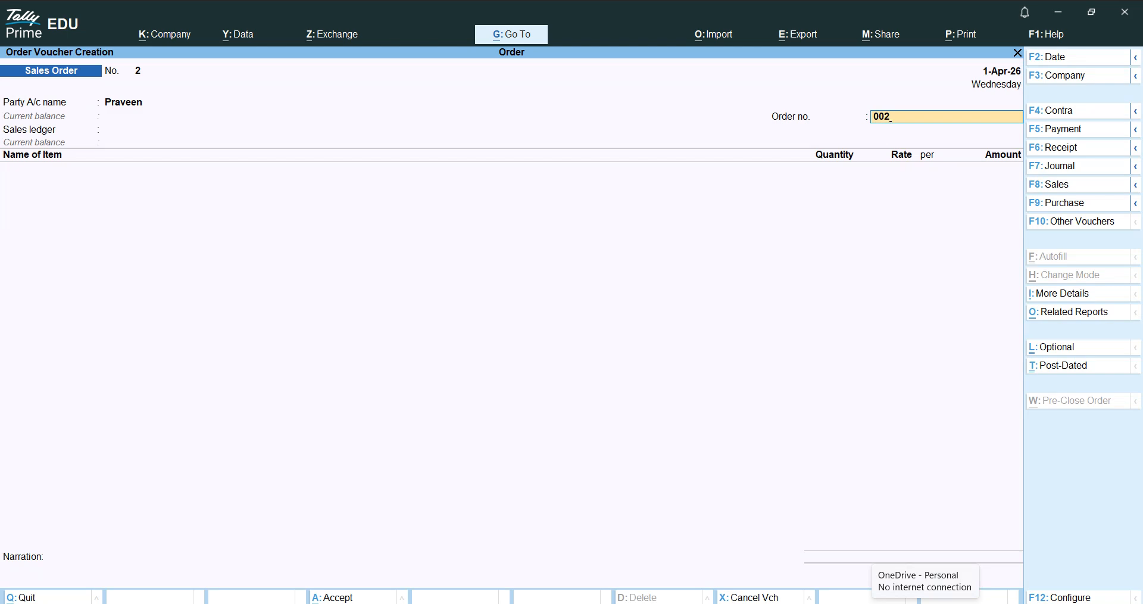
Enter the second sales order's order number and set its sales ledger to Sales Order
text(1)
key(Return)
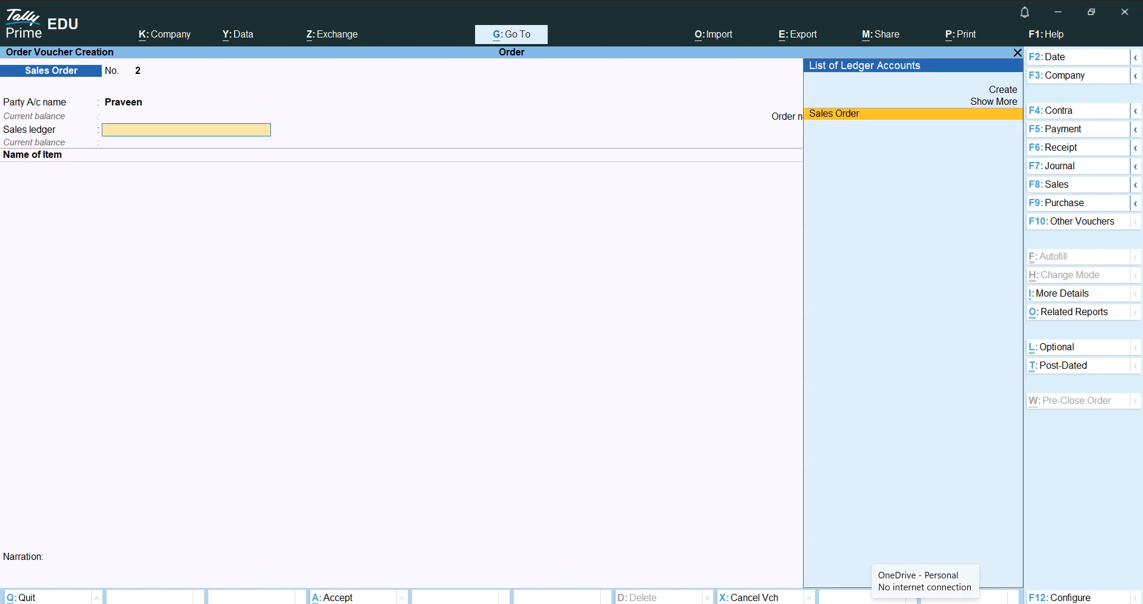
key(Return)
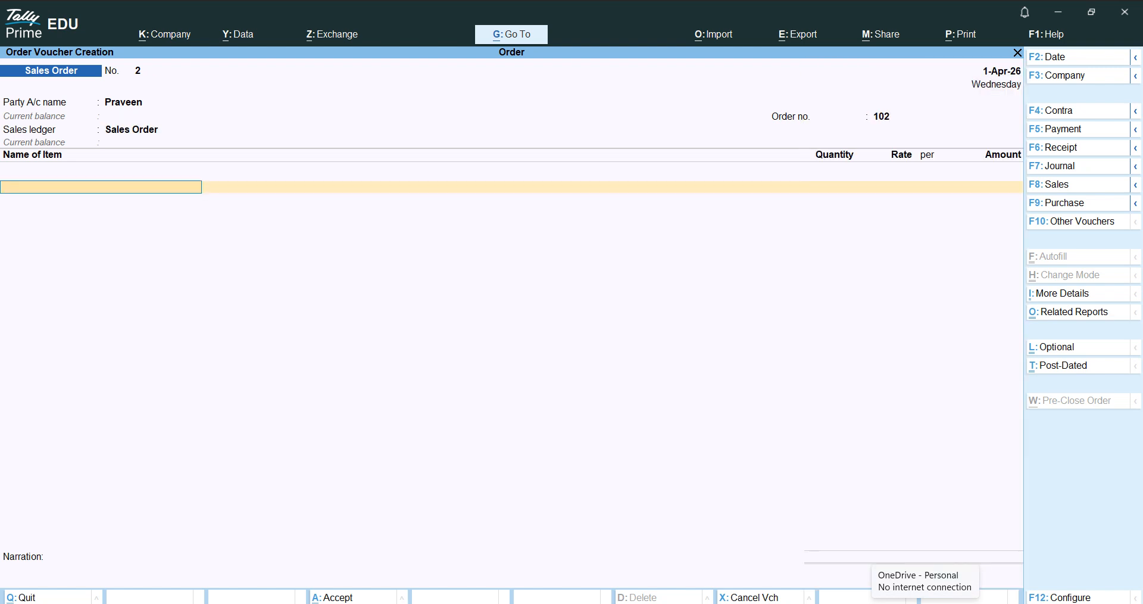
Add Adidas to the second sales order, due 1-Apr-26, with 240 pairs at a rate of 390
text(S)
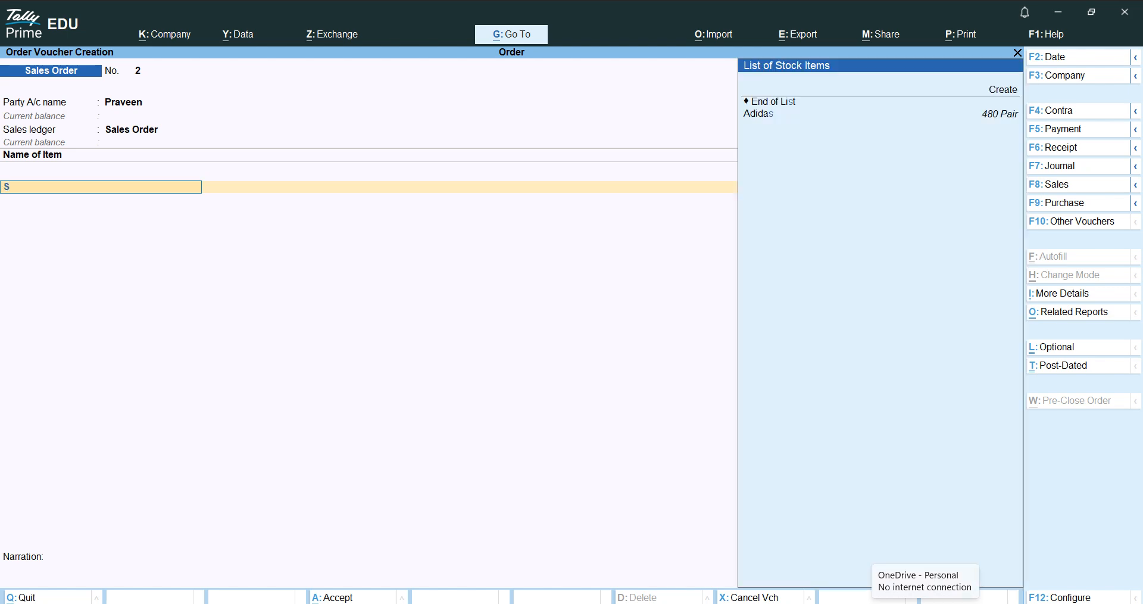
key(BackSpace)
key(Down)
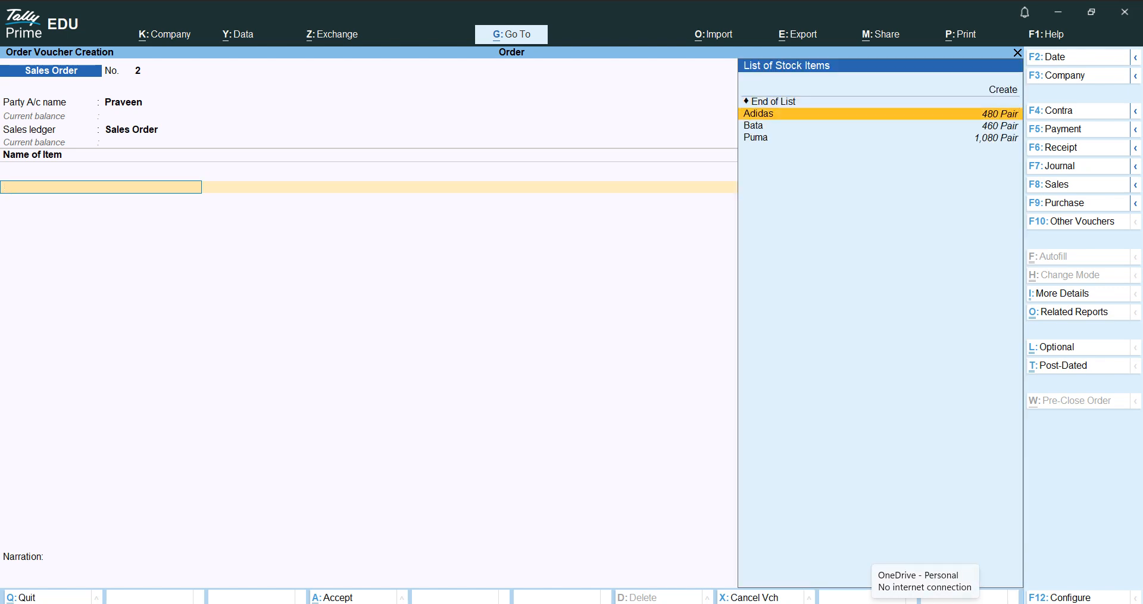
key(Return)
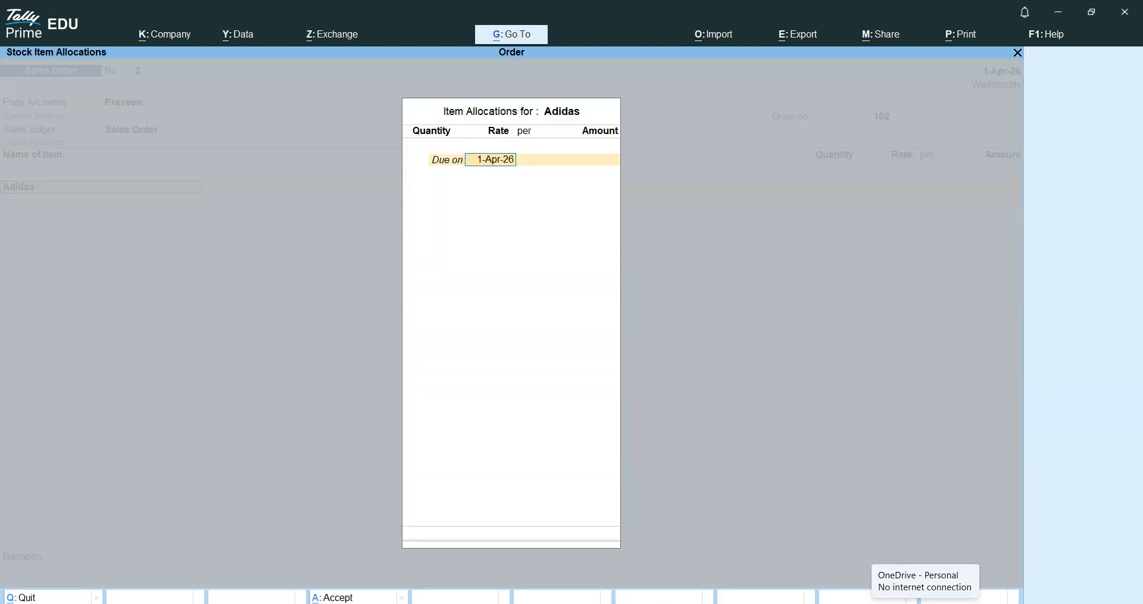
key(Return)
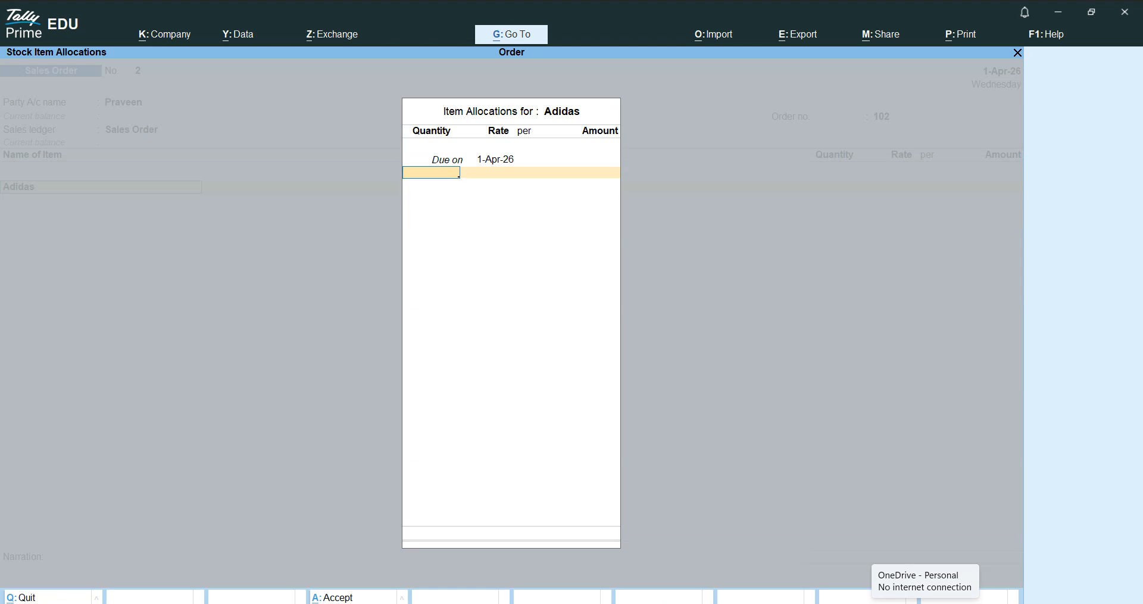
text(240)
key(Return)
text(390)
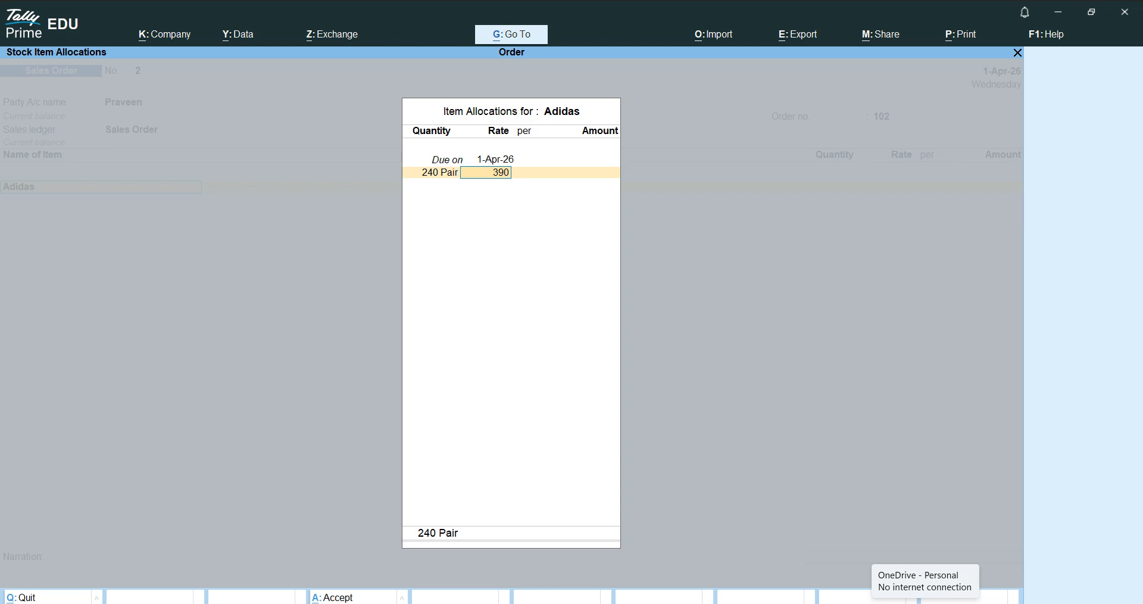
key(Return)
End the second sales order's item list, leave the narration blank, and save the voucher
key(Return)
key(Return)
key(Return)
key(Return)
key(Return)
key(Return)
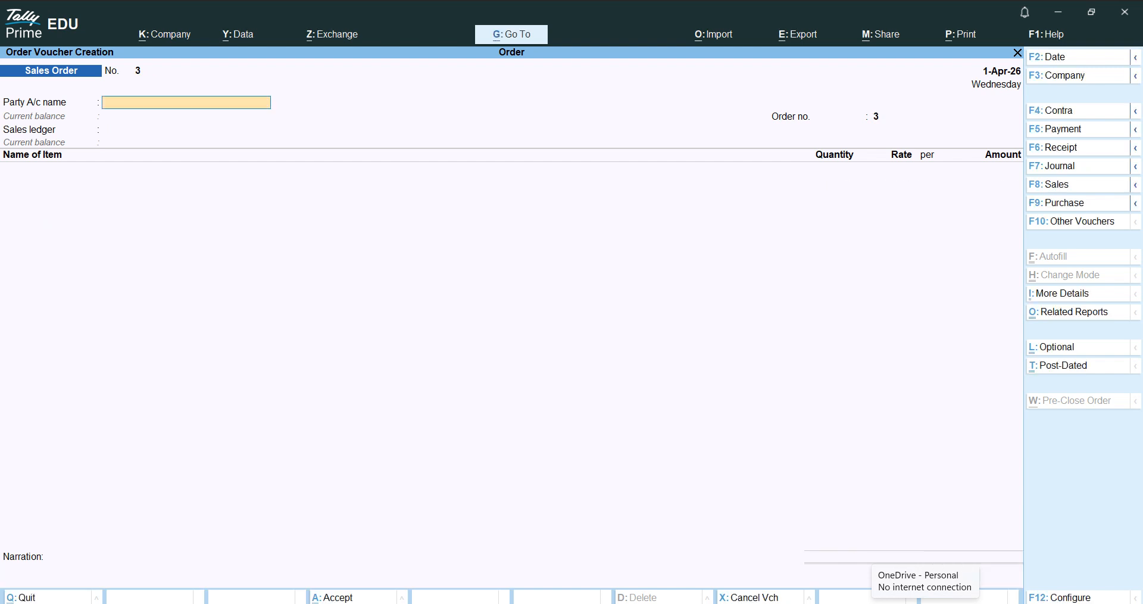
Create a party ledger with the third customer's name under Sundry Debtors for the third sales order, keeping the default settings
key(alt)
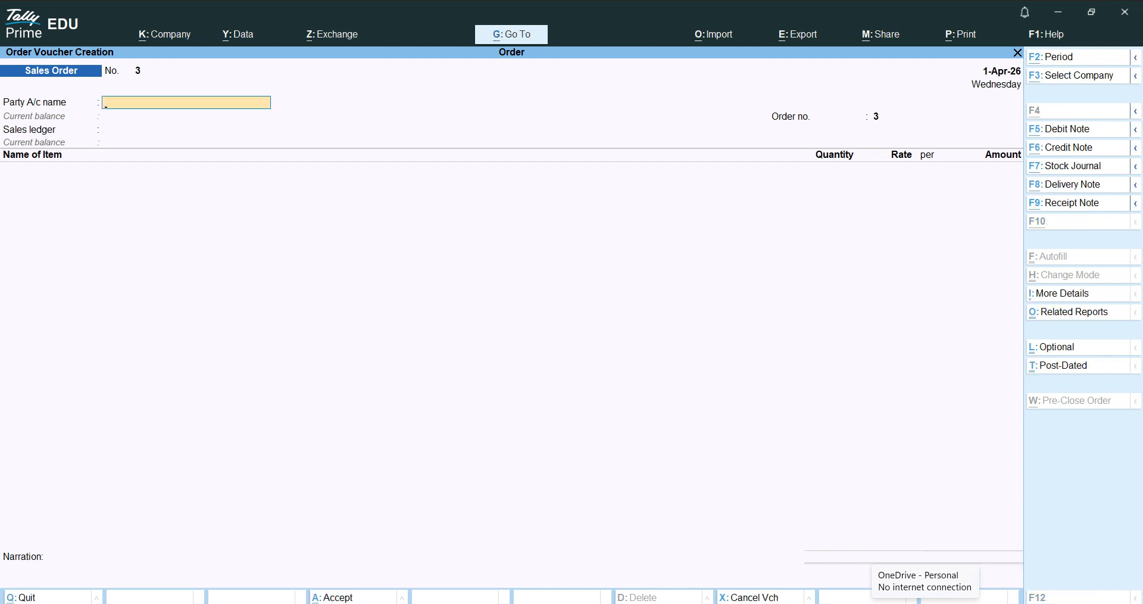
key(alt+c)
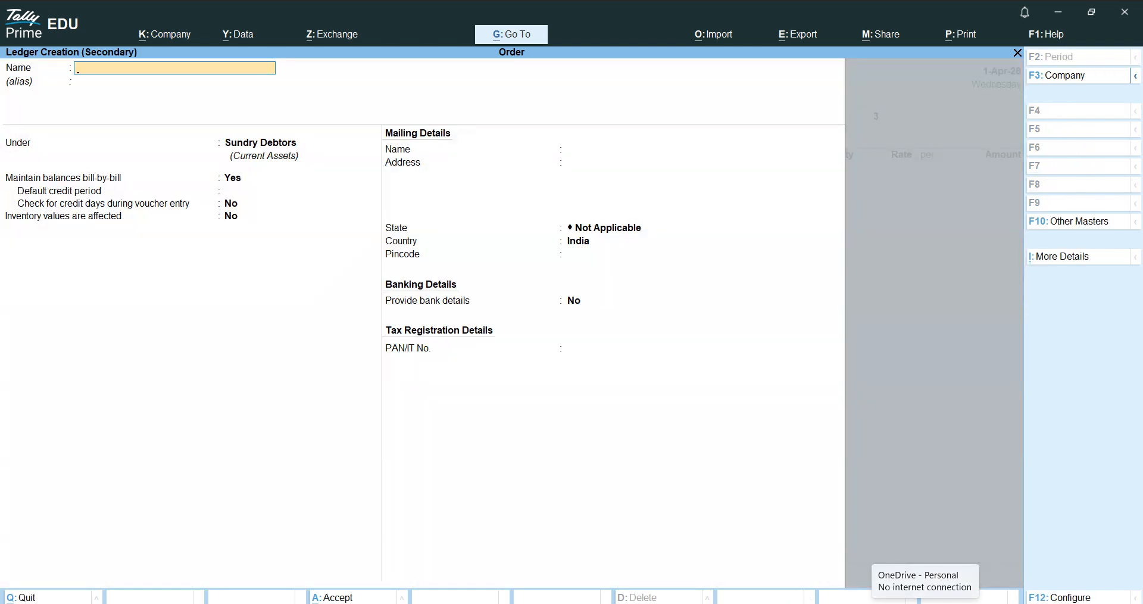
text(Pradeep)
key(Return)
key(Return)
key(Return)
key(Return)
key(Return)
key(Return)
key(Return)
key(Return)
key(Return)
key(Return)
key(Return)
key(Return)
key(Return)
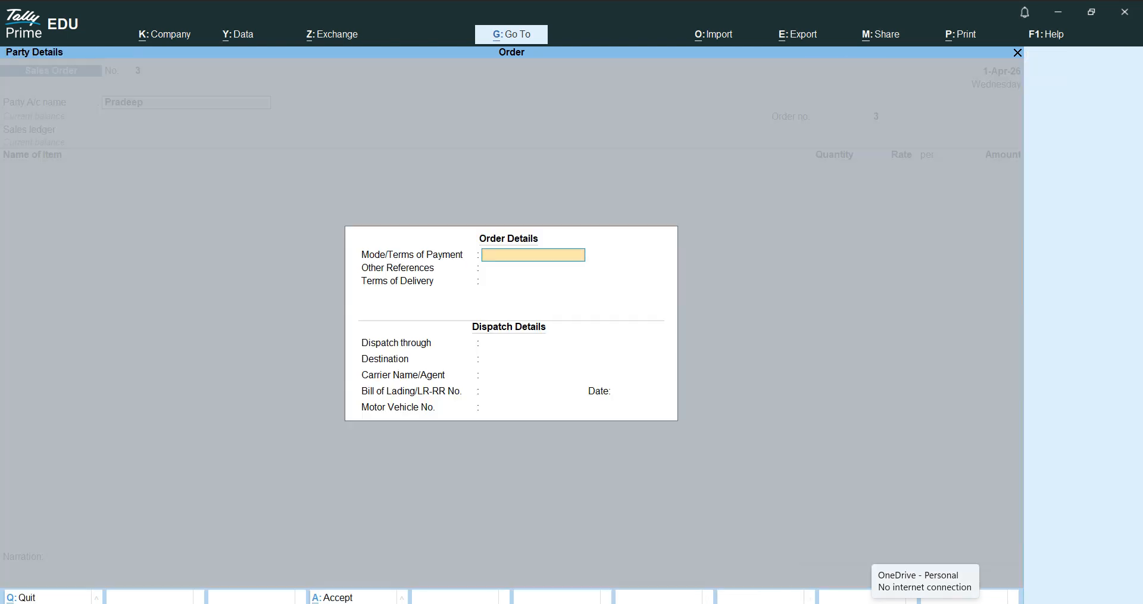
Leave the third sales order's order and dispatch details blank, and accept its party details
key(Return)
key(Return)
key(Return)
key(Return)
key(Return)
key(Return)
key(Return)
key(Return)
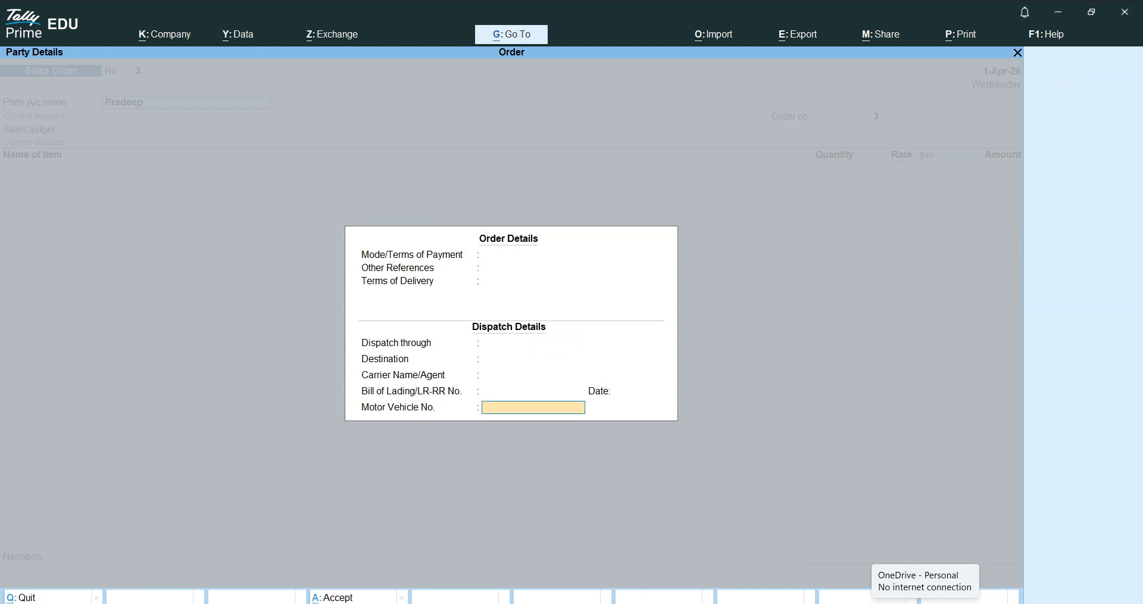
key(Return)
key(Return)
key(Return)
key(Return)
key(Return)
Enter the third sales order's order number and set its sales ledger to Sales Order
key(Return)
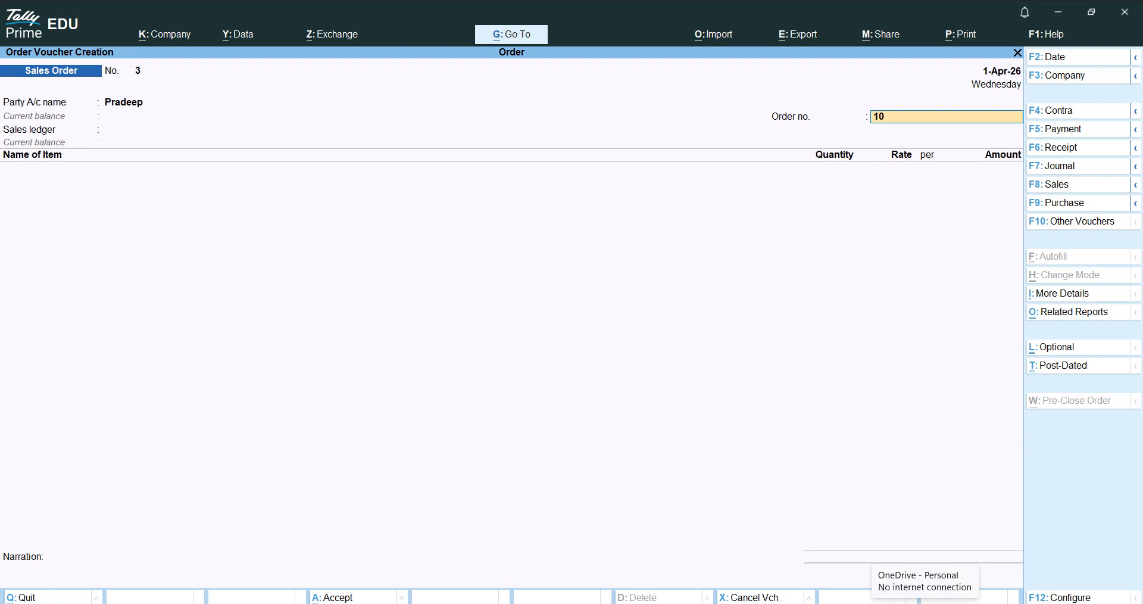
key(Return)
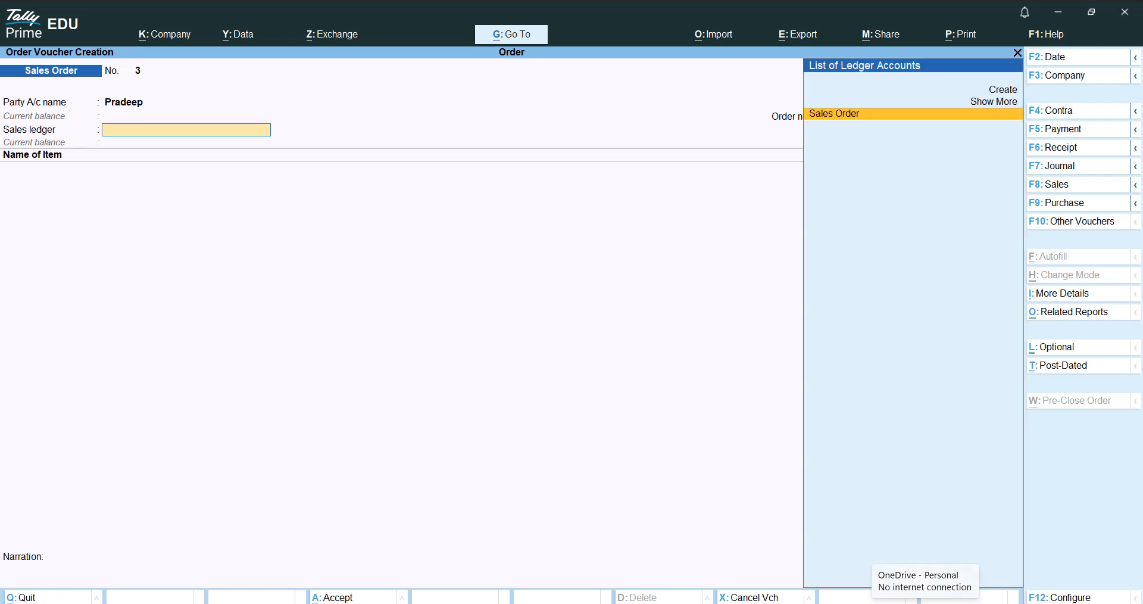
key(Return)
Add Bata to the third sales order, due 1-Apr-26, with 200 pairs at a rate of 366 per pair
text(B)
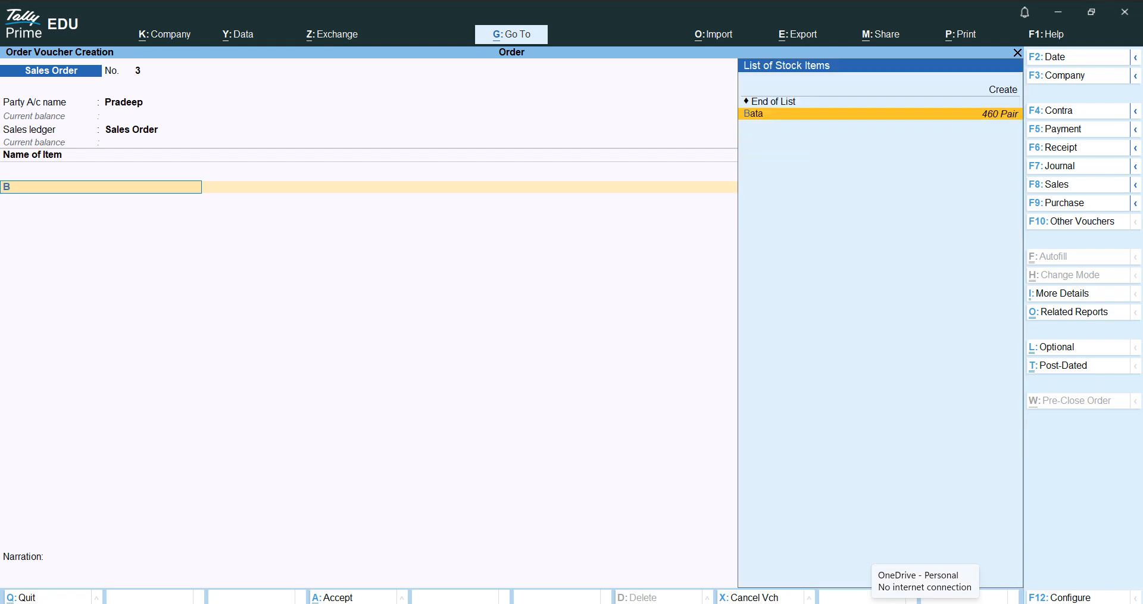
key(Return)
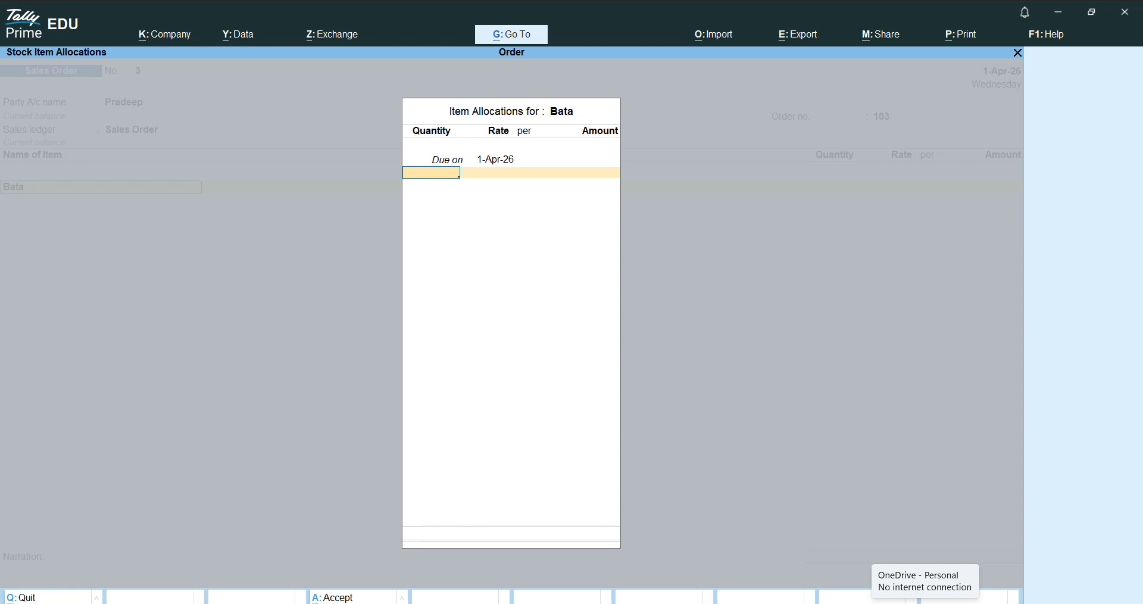
text(200)
key(Return)
text(366)
key(Return)
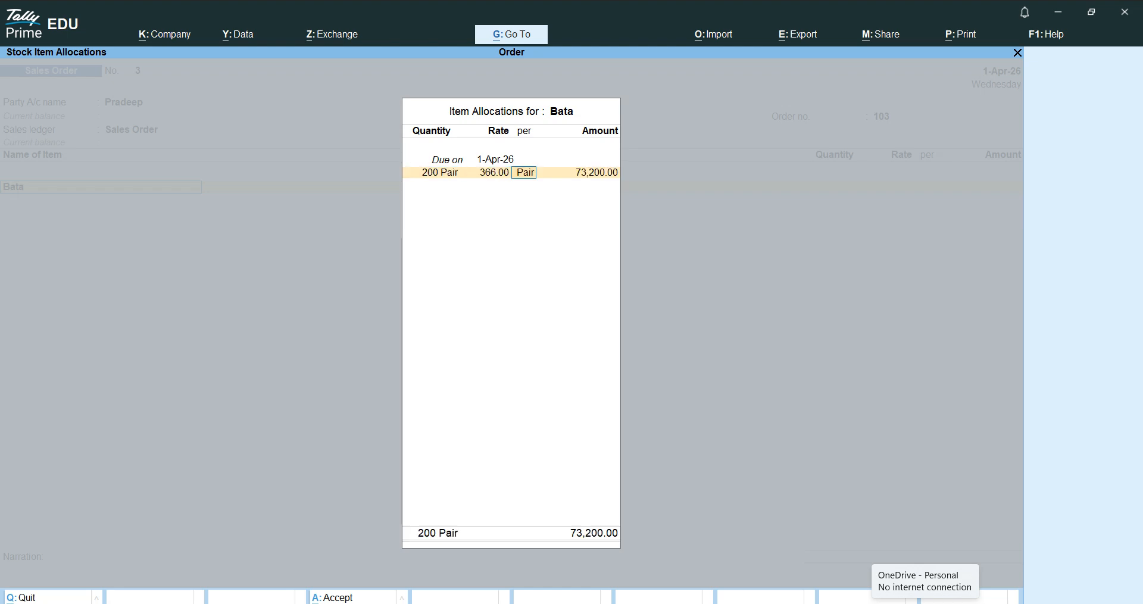
End the third sales order's item list, leave the narration blank, and save the voucher
key(Return)
key(Return)
key(Return)
key(Return)
key(Return)
key(Return)
key(Return)
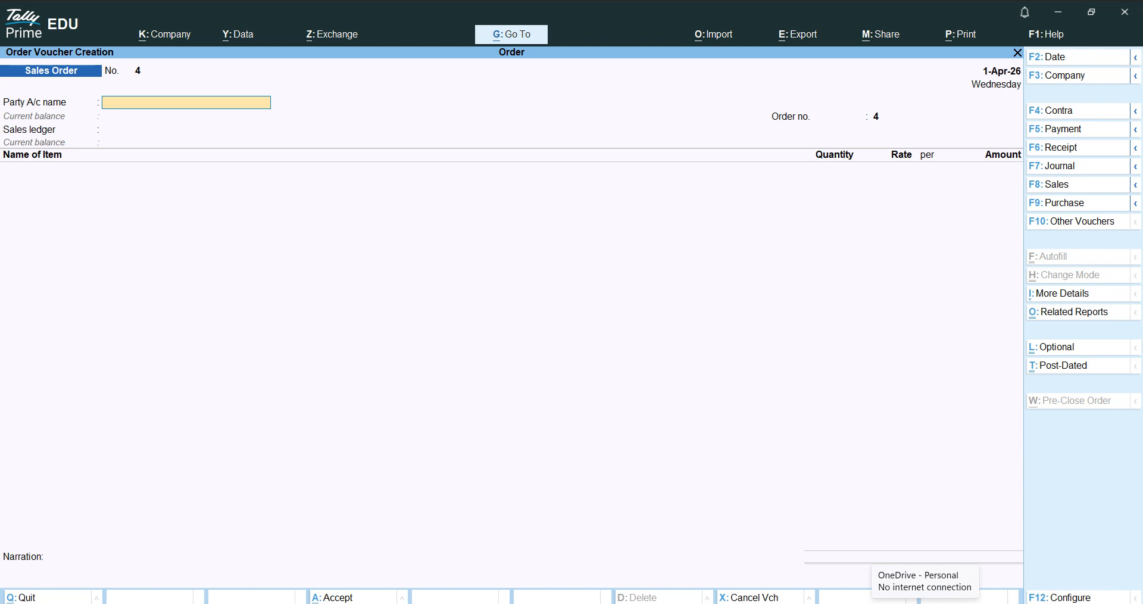
Choose the first customer as the party of the new voucher, and accept blank order and dispatch details
text(P)
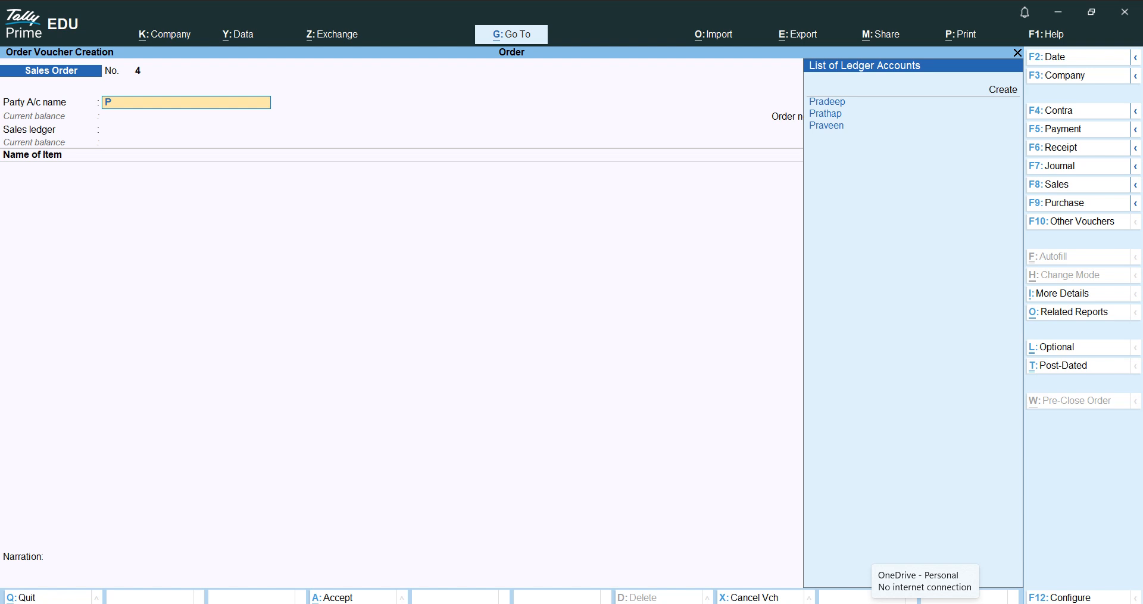
key(Down)
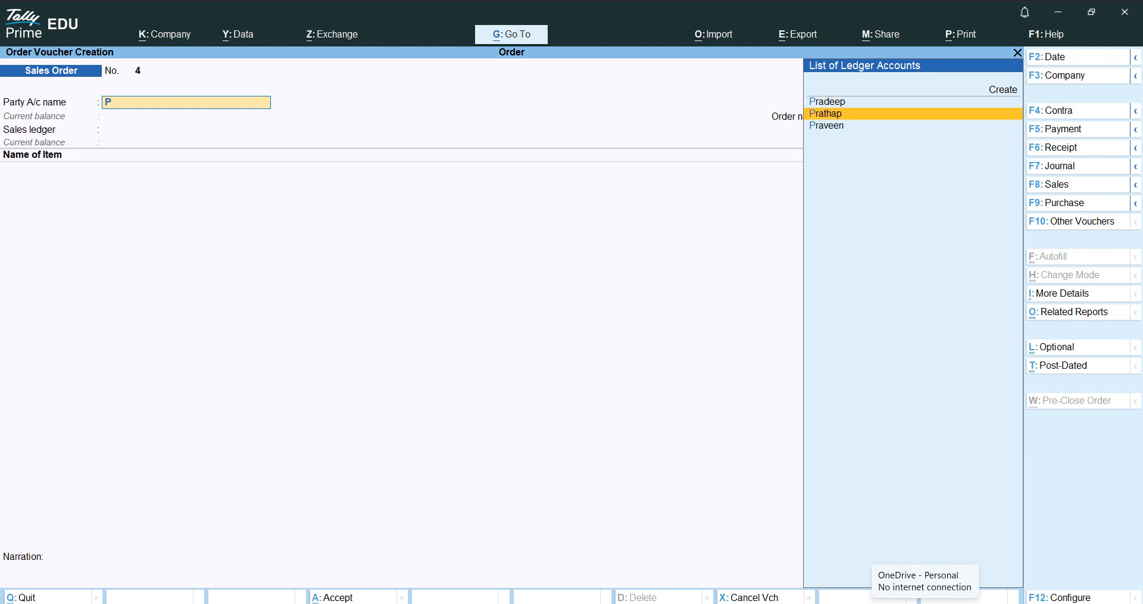
key(Return)
key(Return)
key(Return)
key(Return)
key(Return)
key(Return)
key(Return)
key(Return)
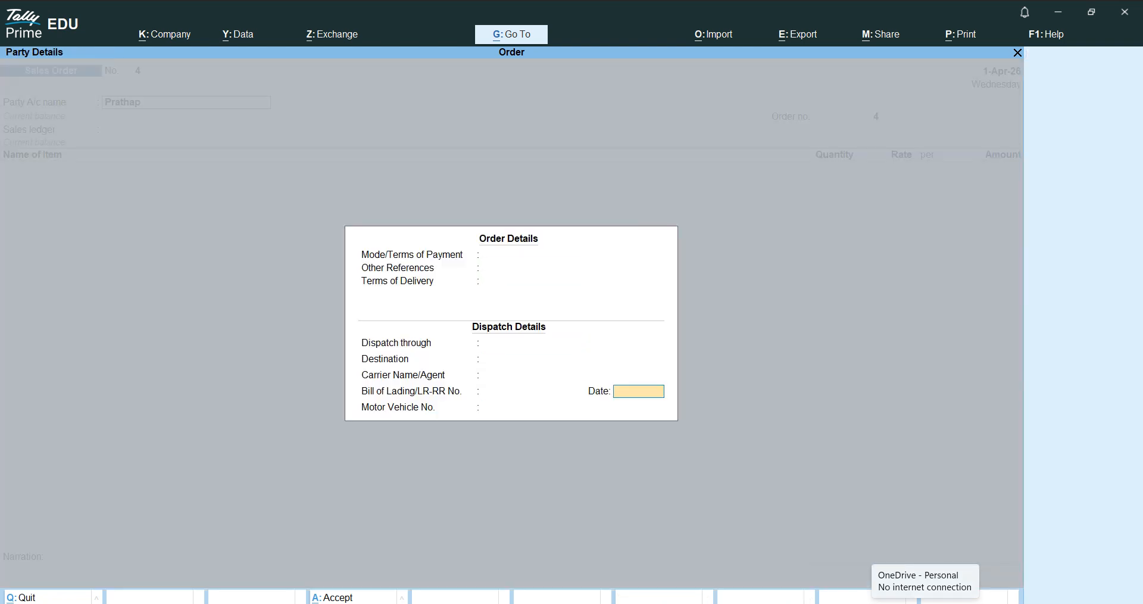
key(Return)
key(Return)
key(Return)
key(Return)
key(Return)
key(Return)
key(Return)
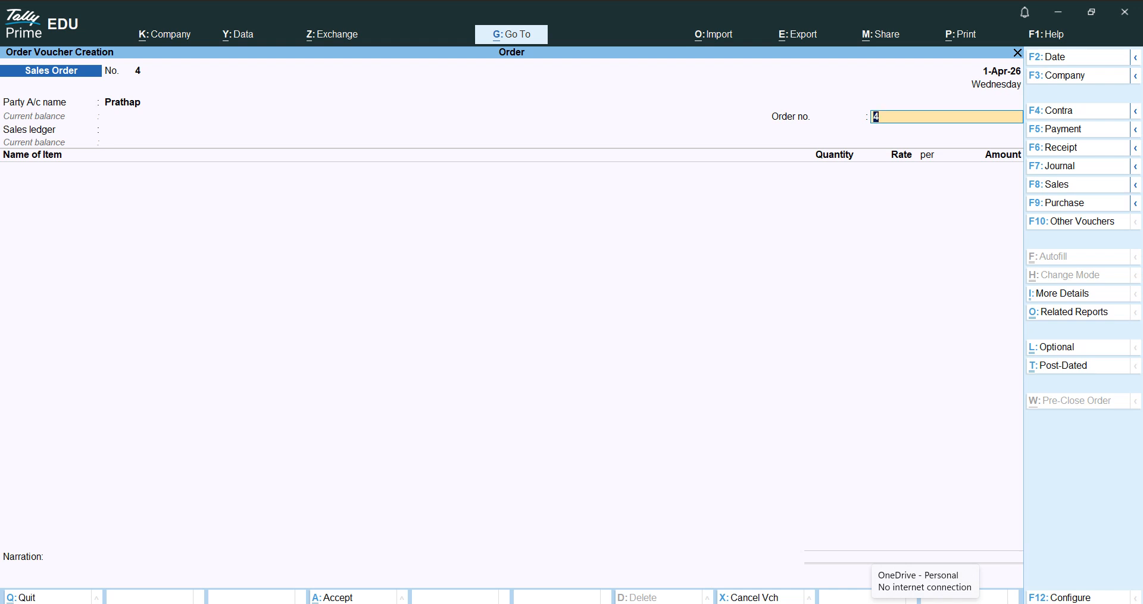
Switch to a Delivery Note voucher, leave its reference blank, and keep the first customer as its party
key(alt)
key(alt+F8)
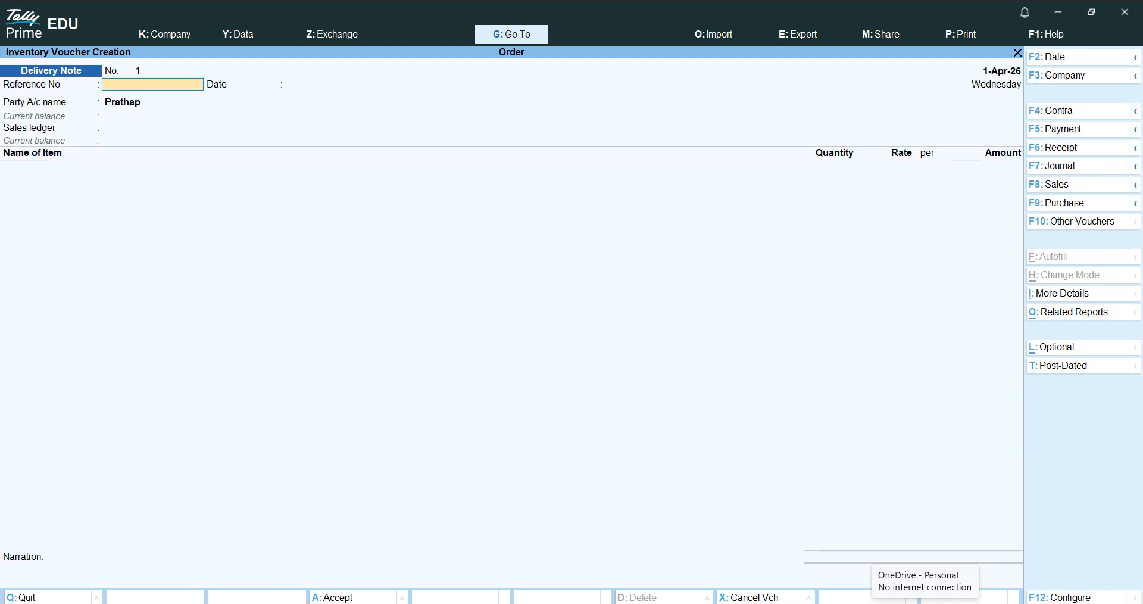
key(Return)
key(Return)
key(Return)
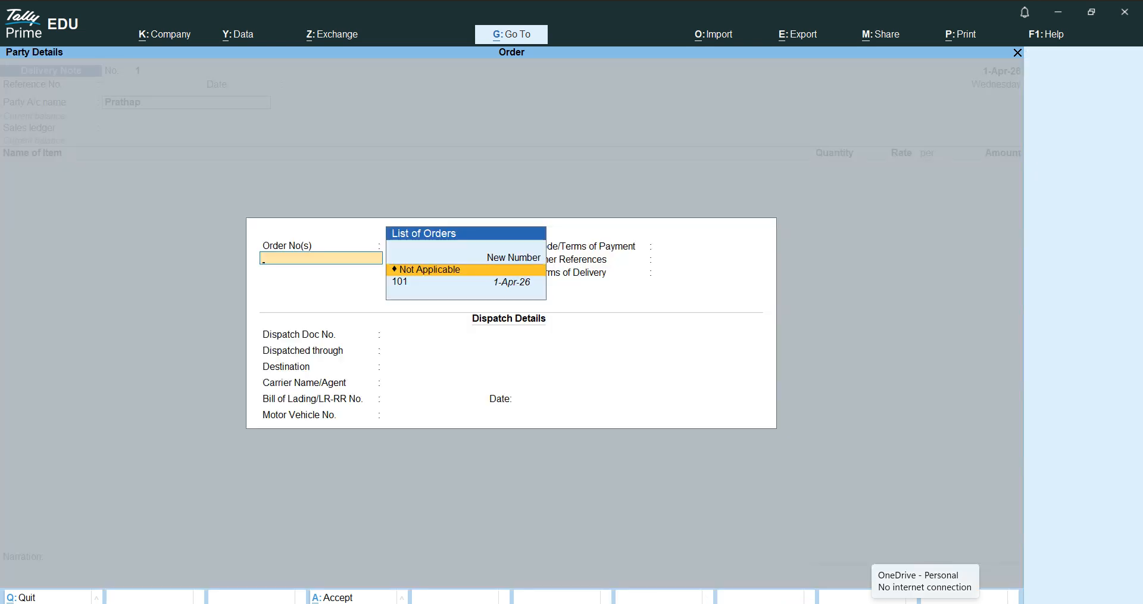
Link the delivery note to the first customer's sales order of 1-Apr-26, and accept the remaining dispatch and party details unchanged
key(Down)
key(Return)
key(Return)
key(Return)
key(Return)
key(Return)
key(Return)
key(Return)
key(Return)
key(Return)
key(Return)
key(Return)
key(Return)
key(Return)
key(Return)
key(Return)
key(Return)
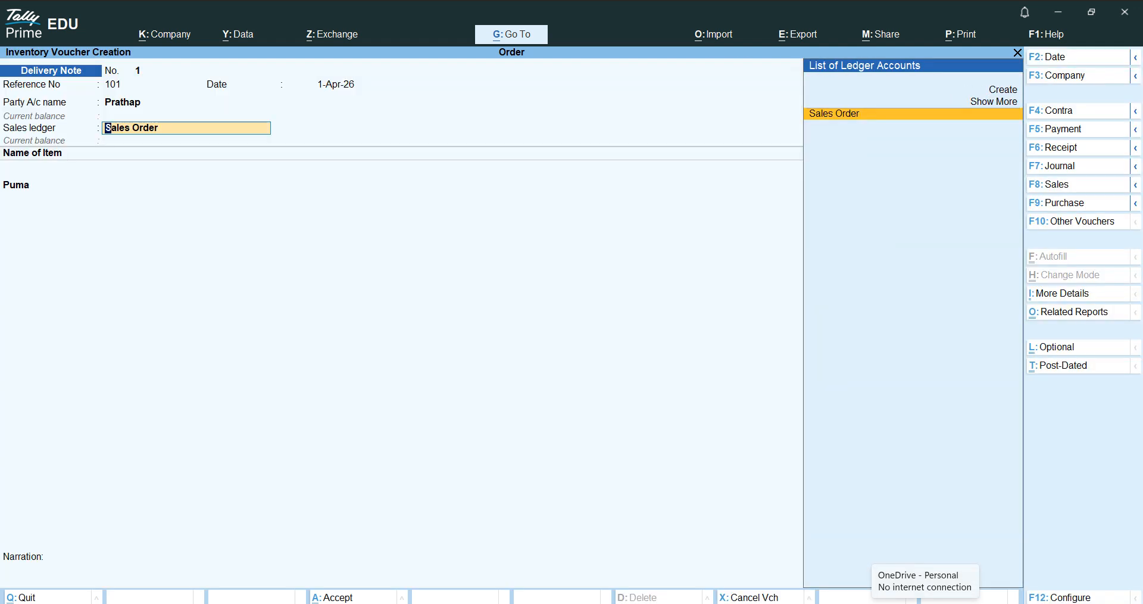
Start a new ledger named Delivery Note for the first delivery note's sales ledger, without an alias
key(Up)
key(Up)
key(Return)
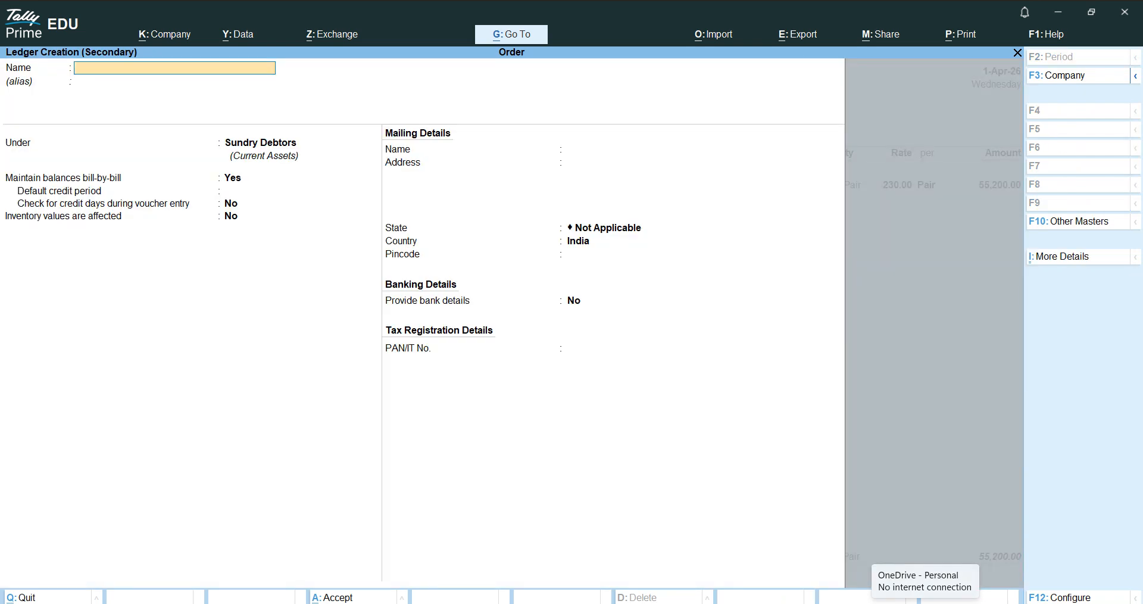
text(Delivery Note)
key(Return)
key(Return)
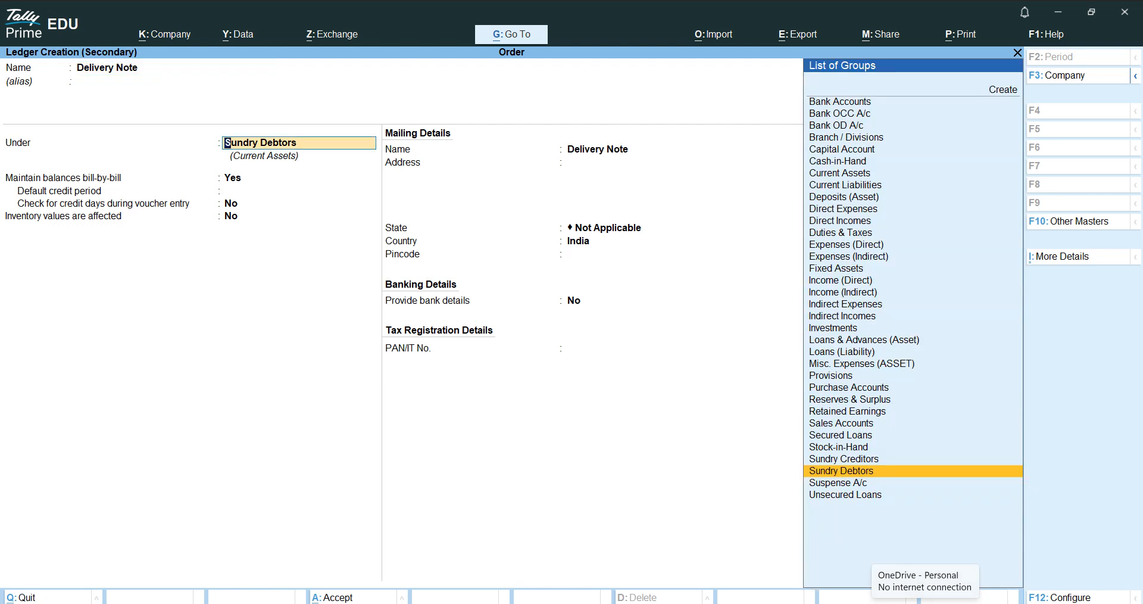
Choose the Delivery Note ledger's account group, keep its remaining defaults, and save it as the voucher's sales ledger
text(S)
key(Up)
key(Return)
key(Return)
key(Return)
key(ctrl+a)
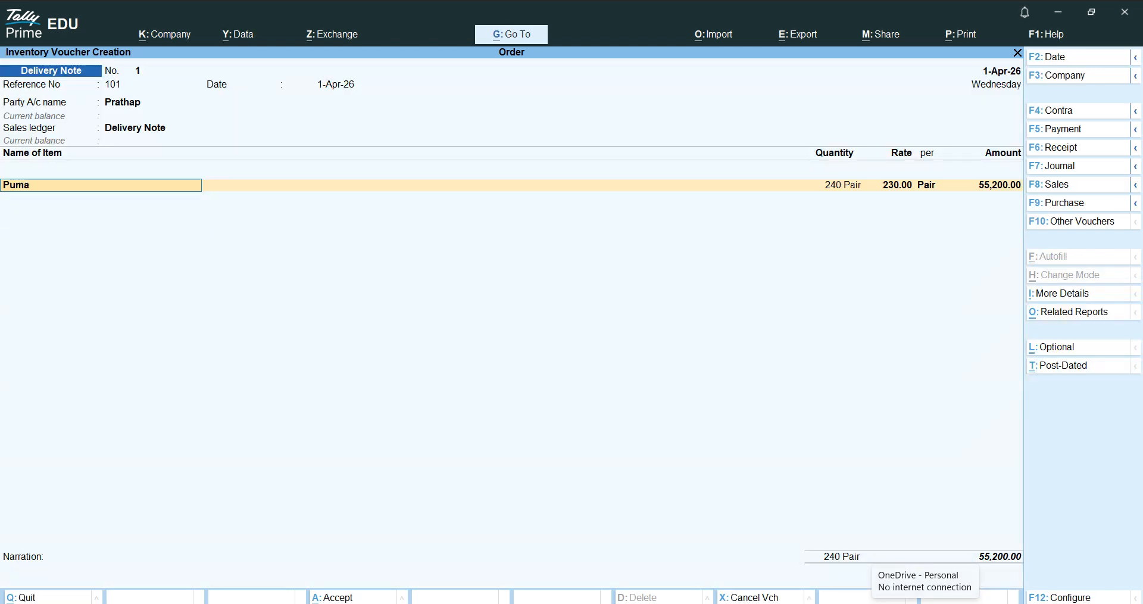
Allocate Puma in the first delivery note to tracking number 1, and set the delivered quantity to 200 pairs
key(Return)
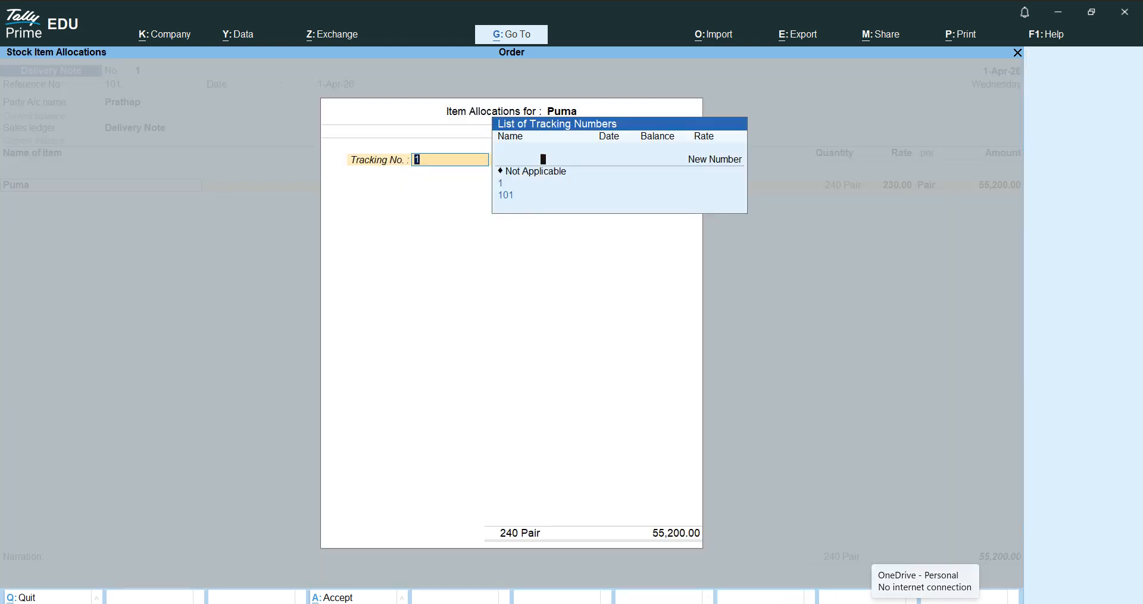
text(1)
key(Return)
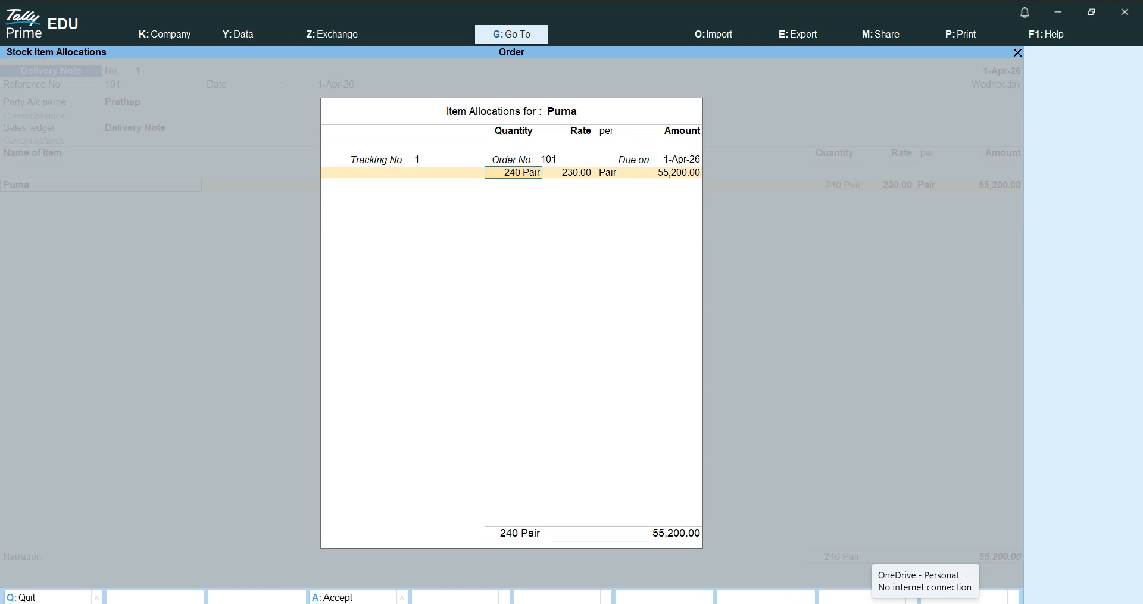
text(200)
key(Return)
key(Return)
key(Return)
key(Return)
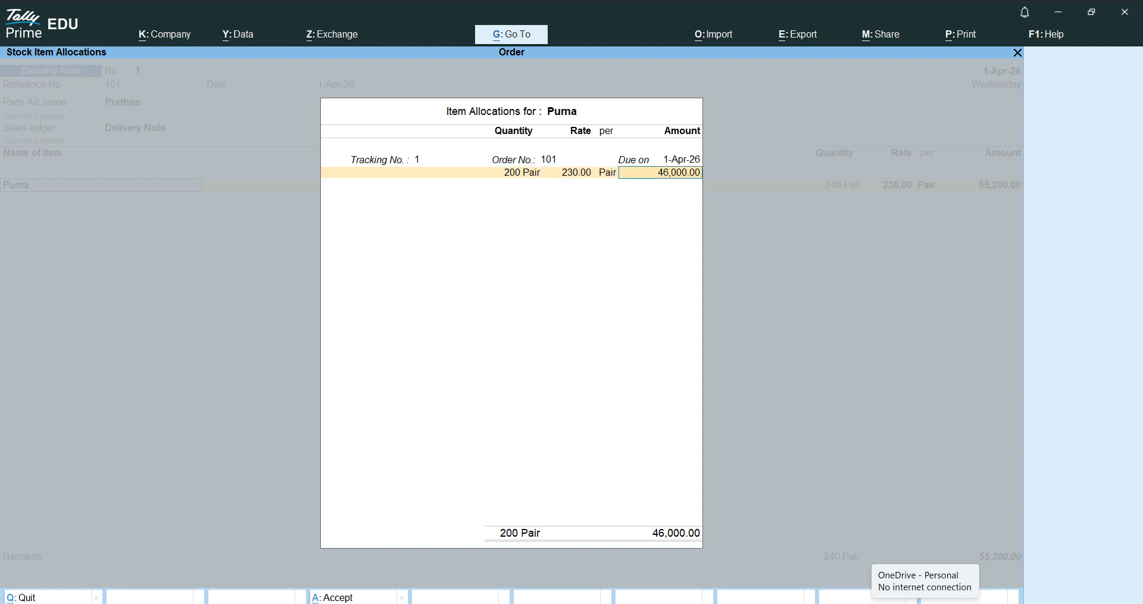
Accept the Puma allocation, leave the narration blank, and save the first delivery note
key(Return)
key(Return)
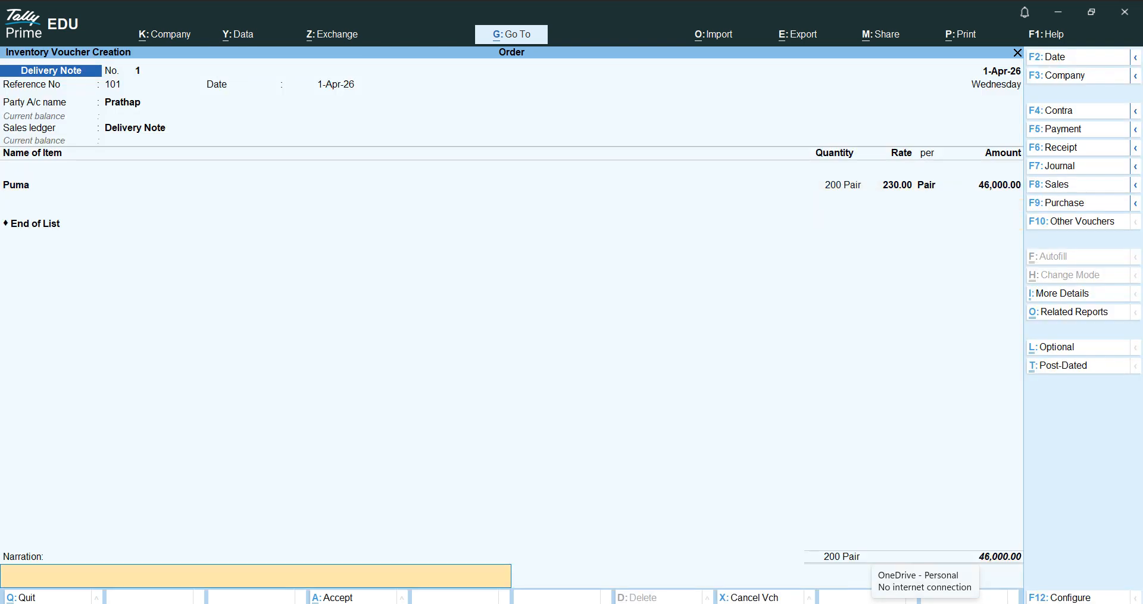
key(Return)
key(Return)
Leave the second delivery note's reference and date blank, and choose the second customer as its party
key(Return)
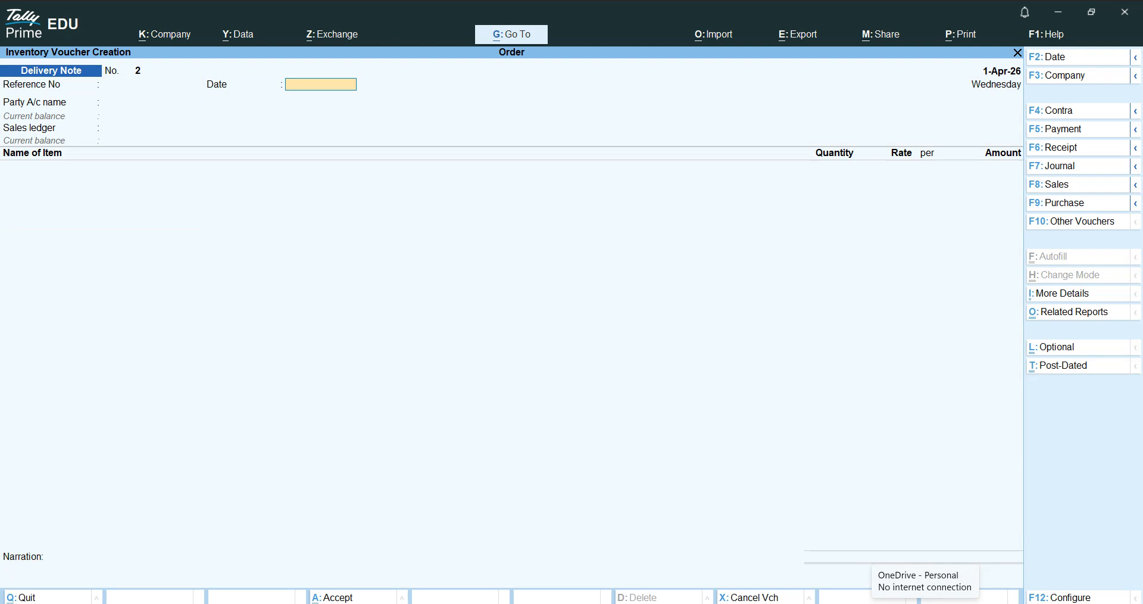
key(Return)
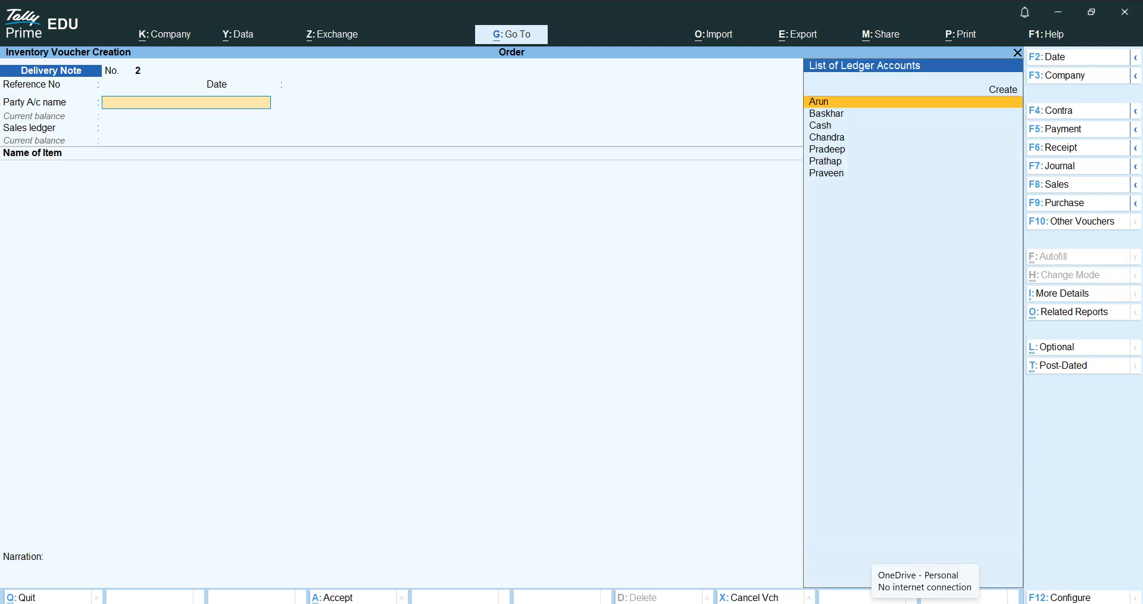
key(Down)
key(Down)
key(Down)
key(Down)
key(Down)
key(Down)
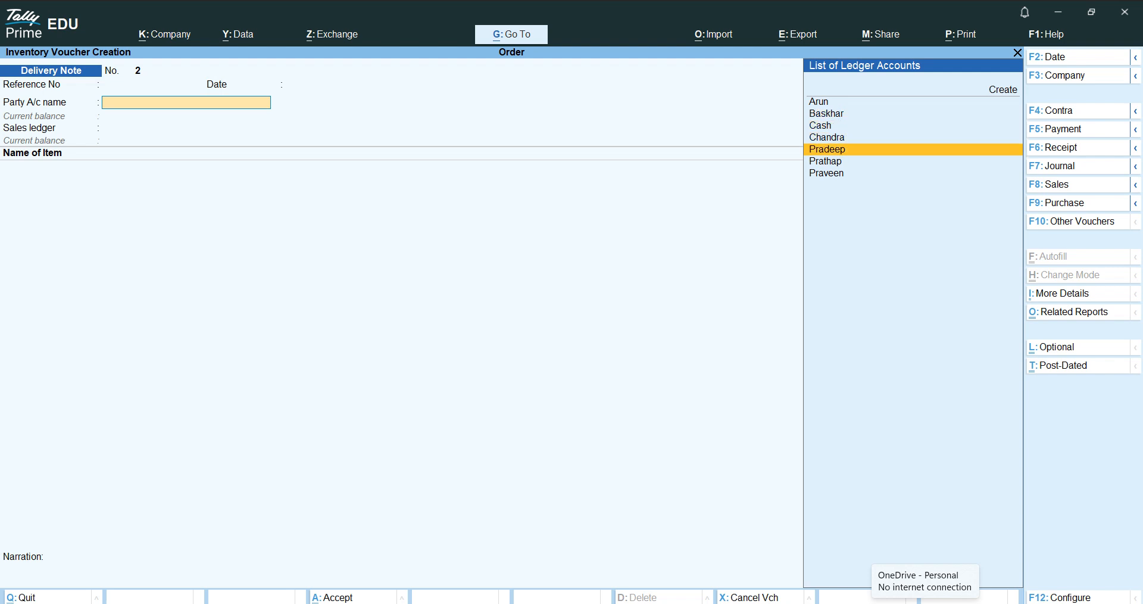
key(Return)
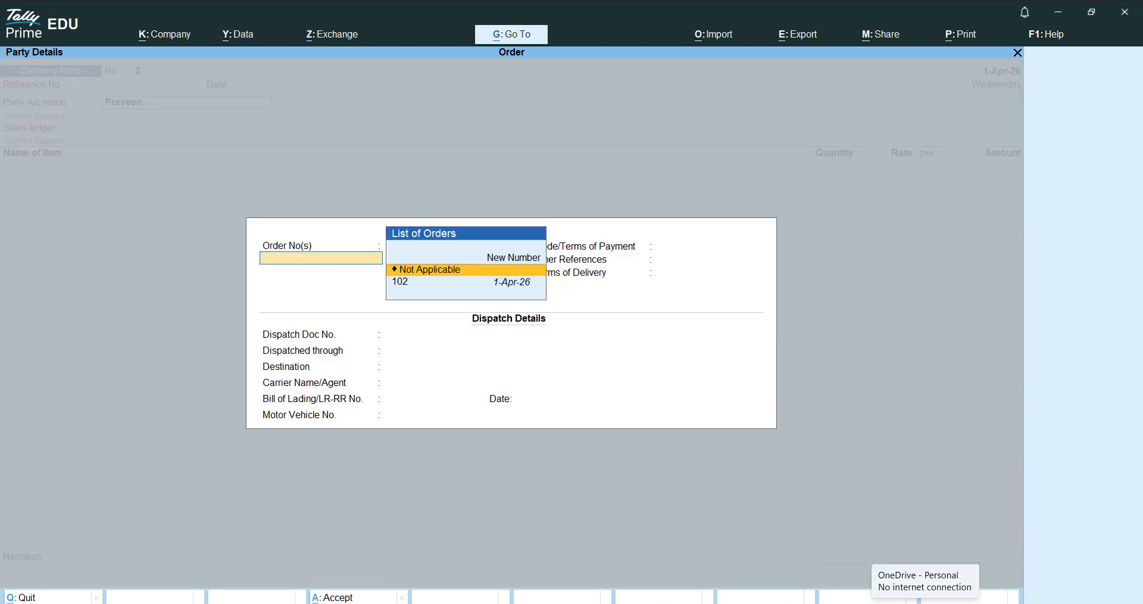
Link the second delivery note to the customer's pending sales order dated 1-Apr-26, leaving the payment mode and other references blank
key(Down)
key(Return)
key(Return)
key(Return)
key(Return)
key(Return)
key(Return)
key(Return)
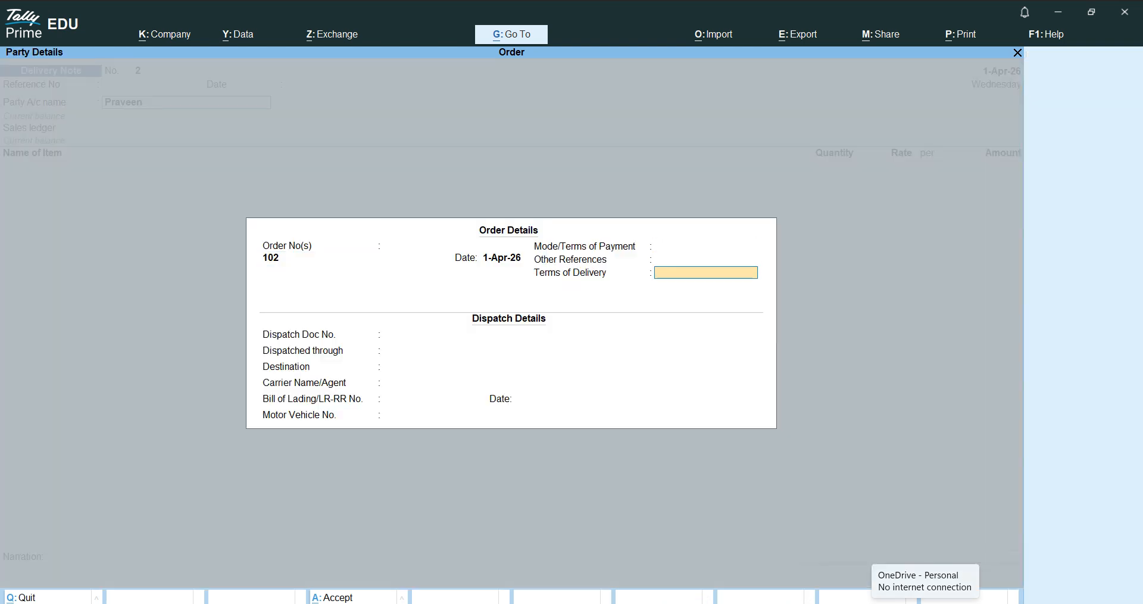
Leave the second delivery note's delivery terms and dispatch details blank, and accept the default party details
key(Return)
key(Return)
key(Return)
key(Return)
key(Return)
key(Return)
key(Return)
key(Return)
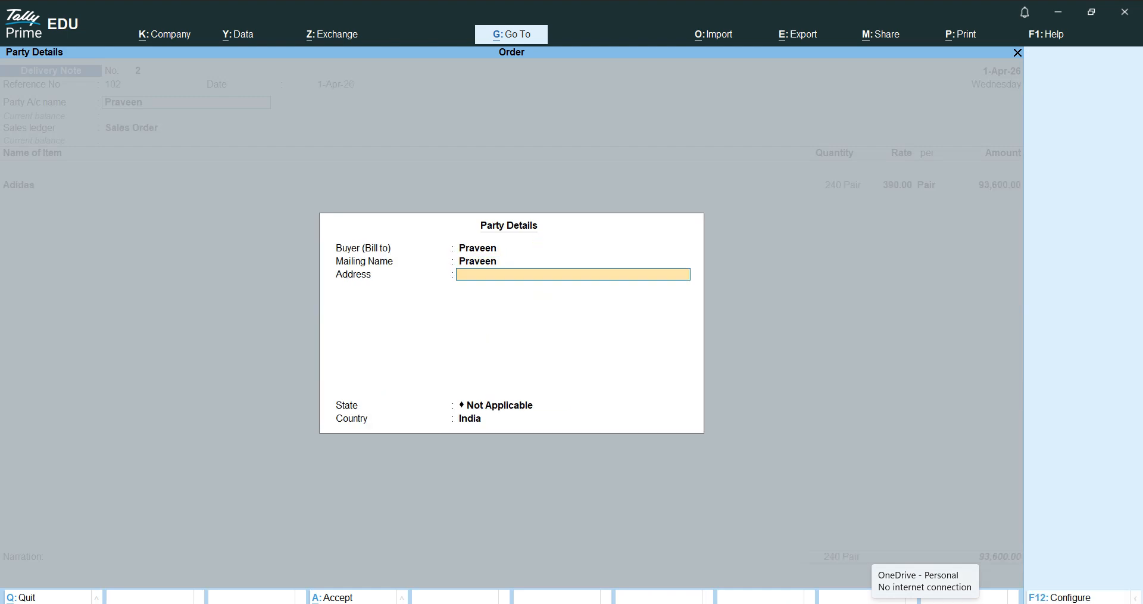
key(Return)
Choose Delivery Note as the sales ledger, and allocate Adidas to tracking number 2 and the linked sales order
key(Up)
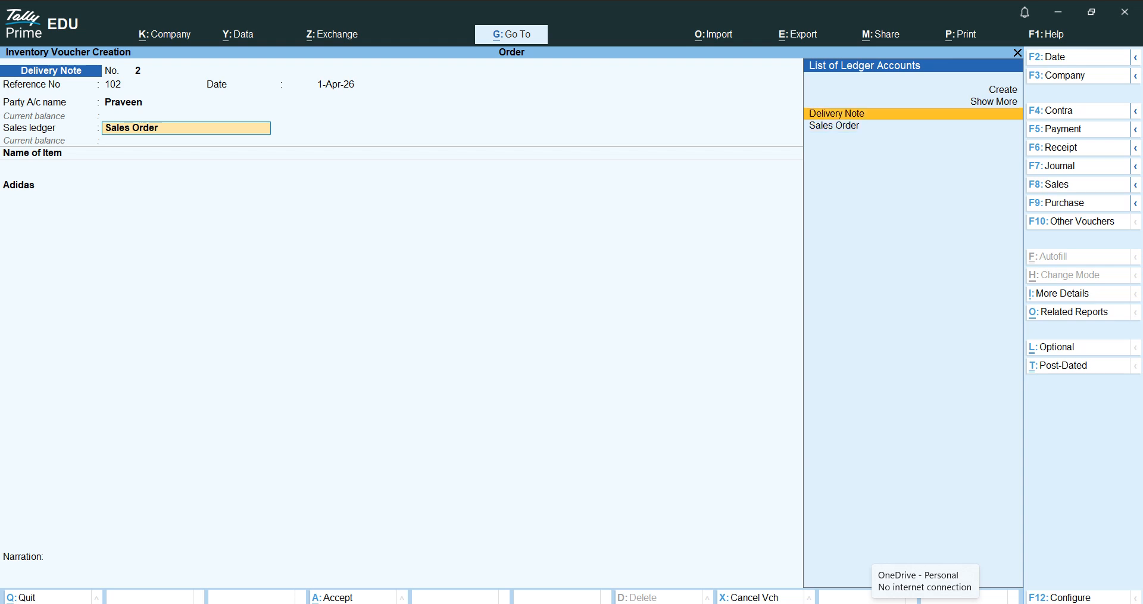
key(Return)
key(Return)
key(Return)
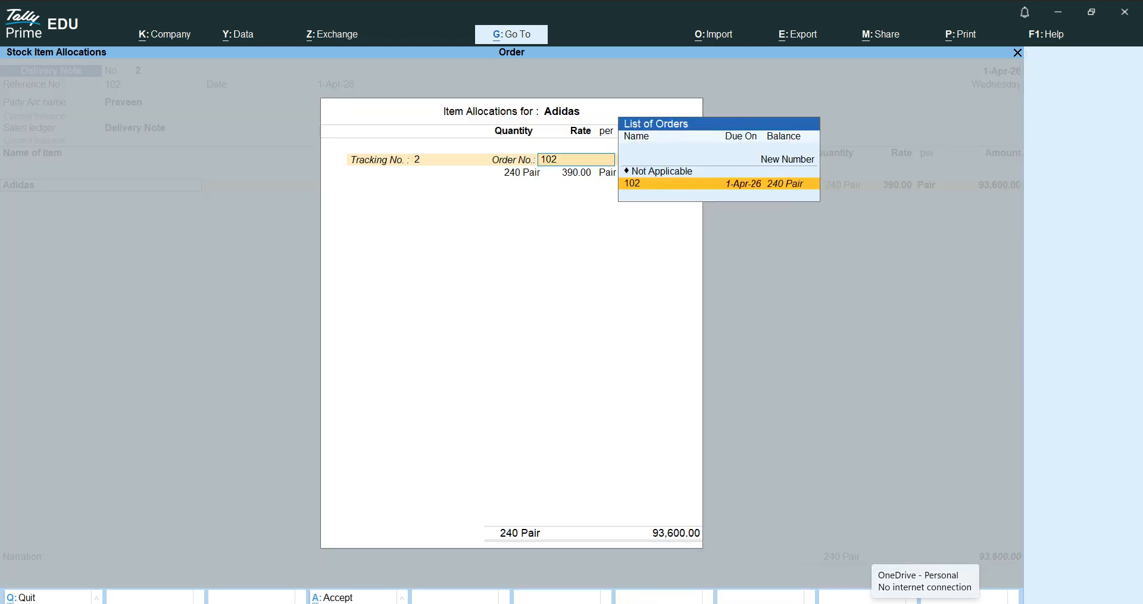
key(Return)
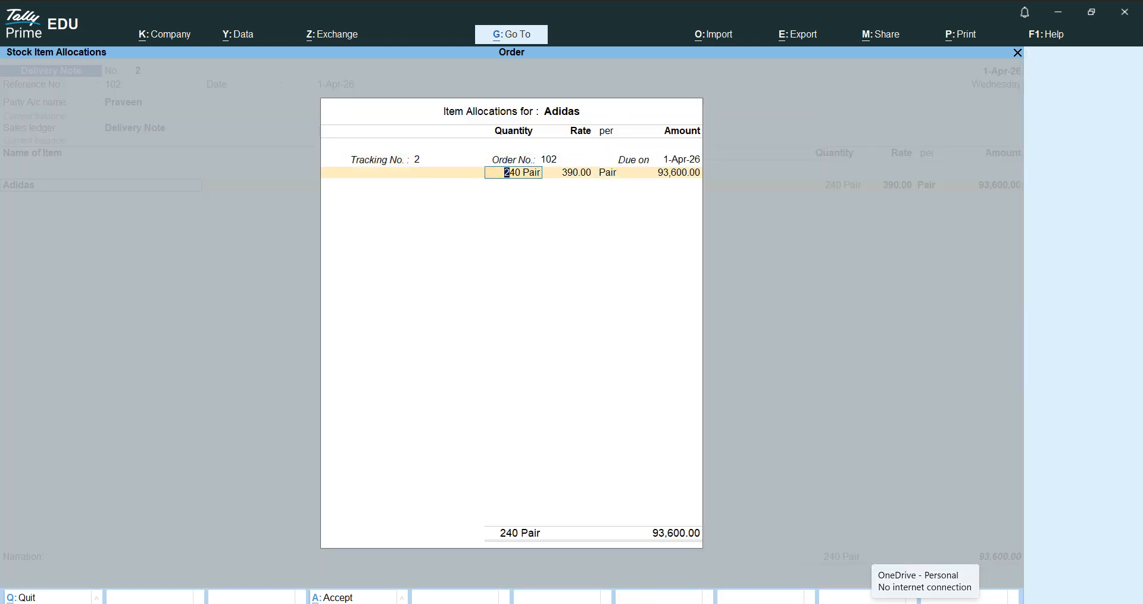
Set the delivered Adidas quantity to 200 pairs, and save the second delivery note without a narration
text(200)
key(Return)
key(Return)
key(Return)
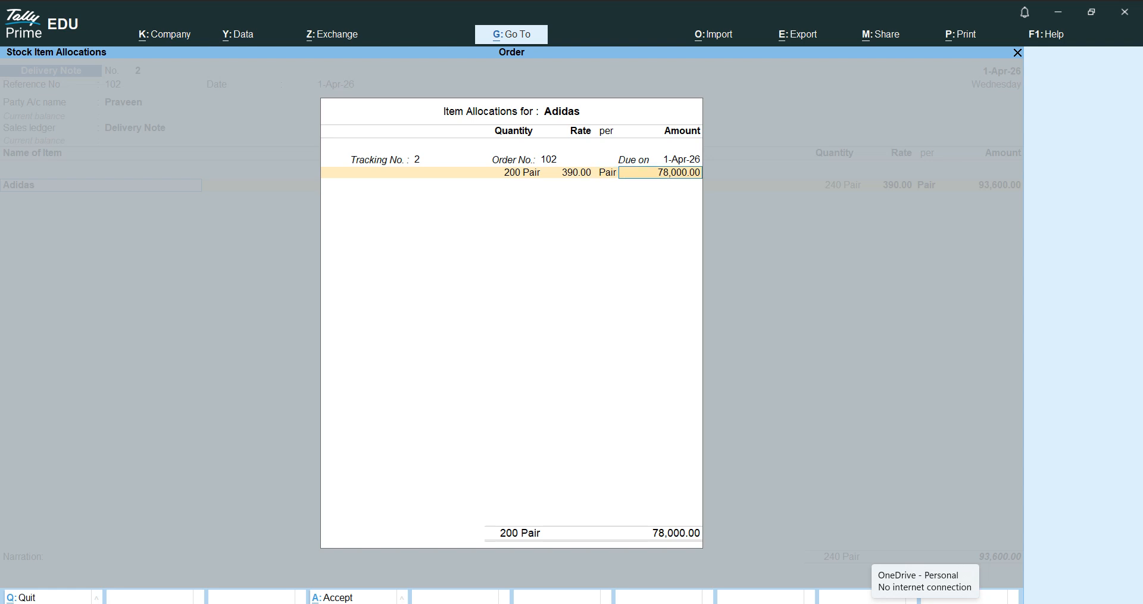
key(Return)
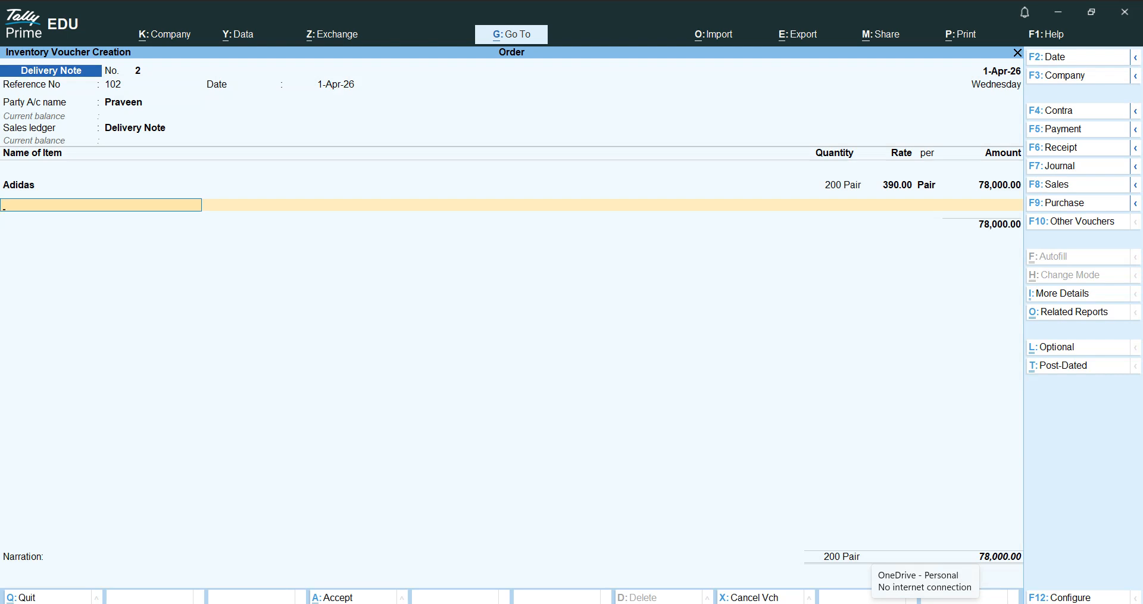
key(Return)
key(Return)
key(Return)
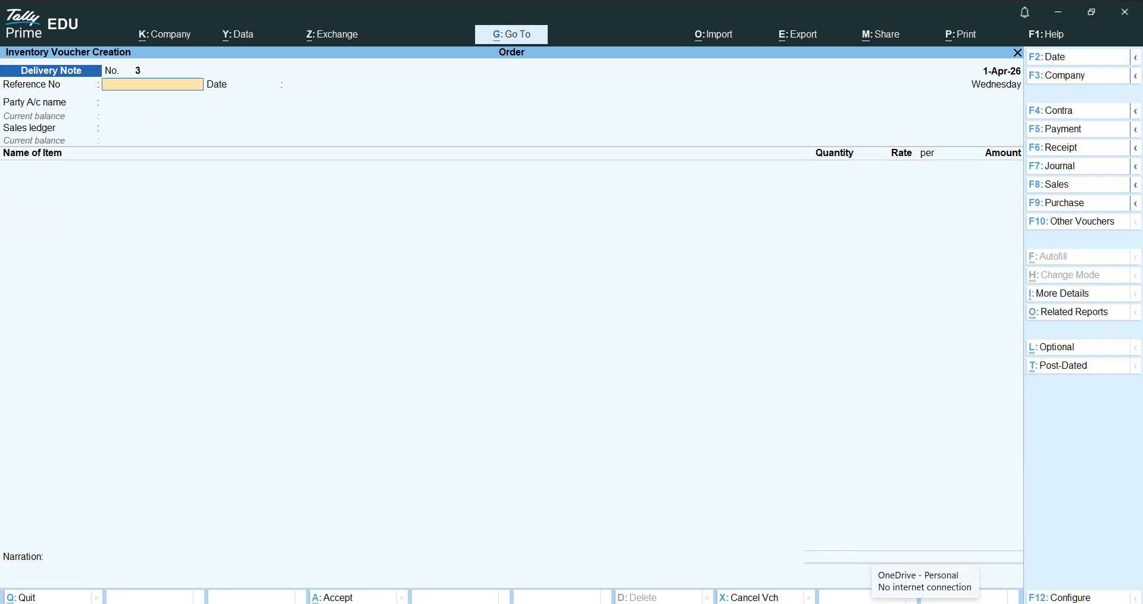
Leave the third delivery note's reference and date blank, and choose the third customer as its party
key(Return)
key(Return)
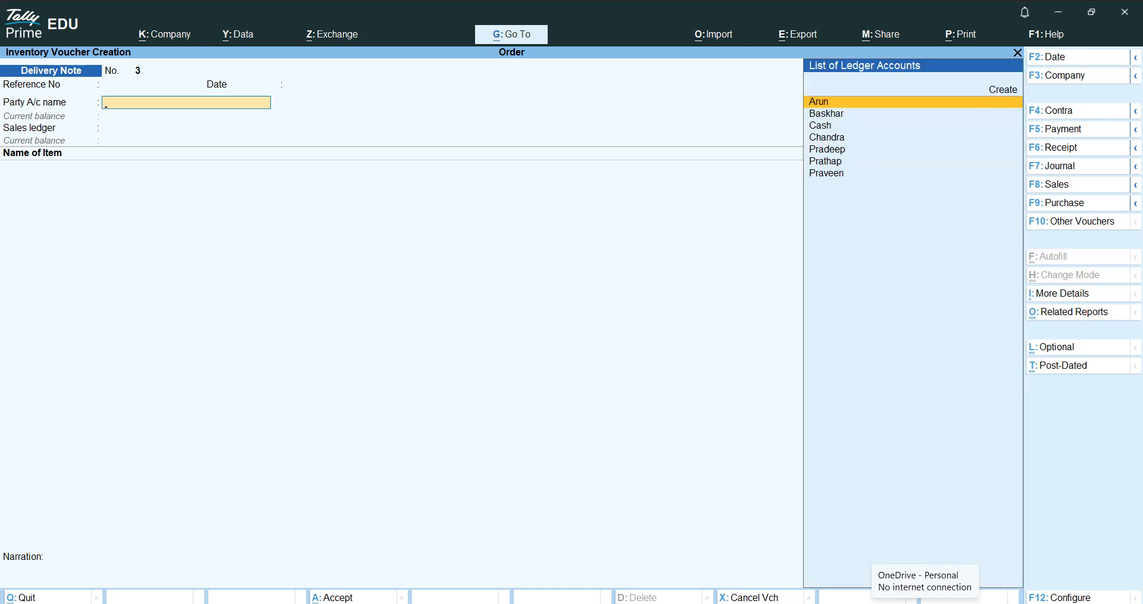
key(Down)
key(Down)
key(Down)
key(Down)
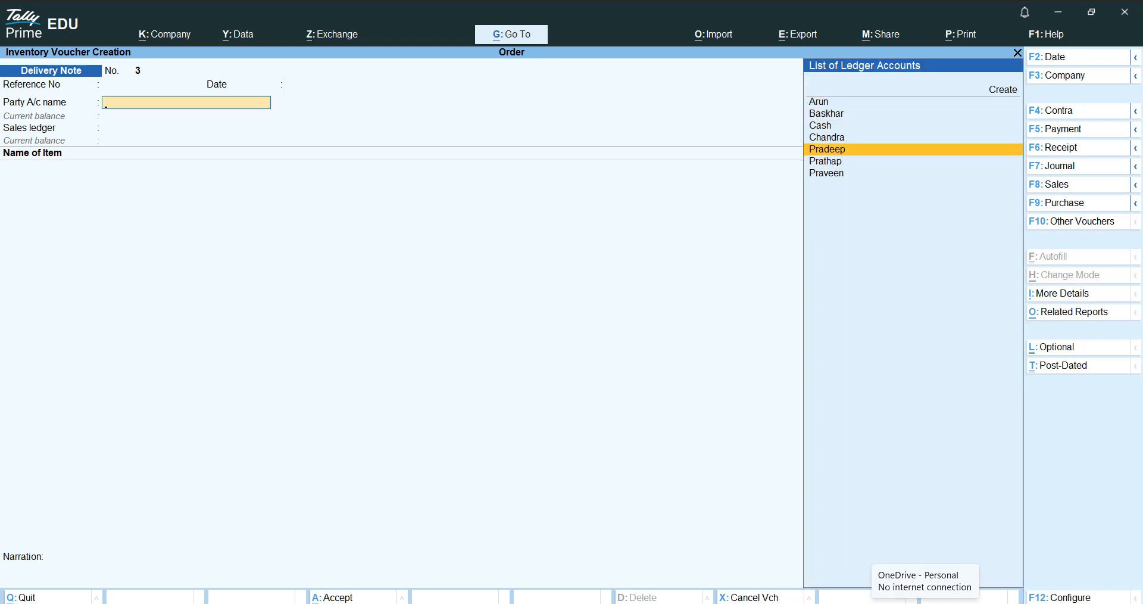
key(Return)
Link the third delivery note to that customer's pending sales order dated 1-Apr-26, leaving the payment and delivery terms blank
key(Down)
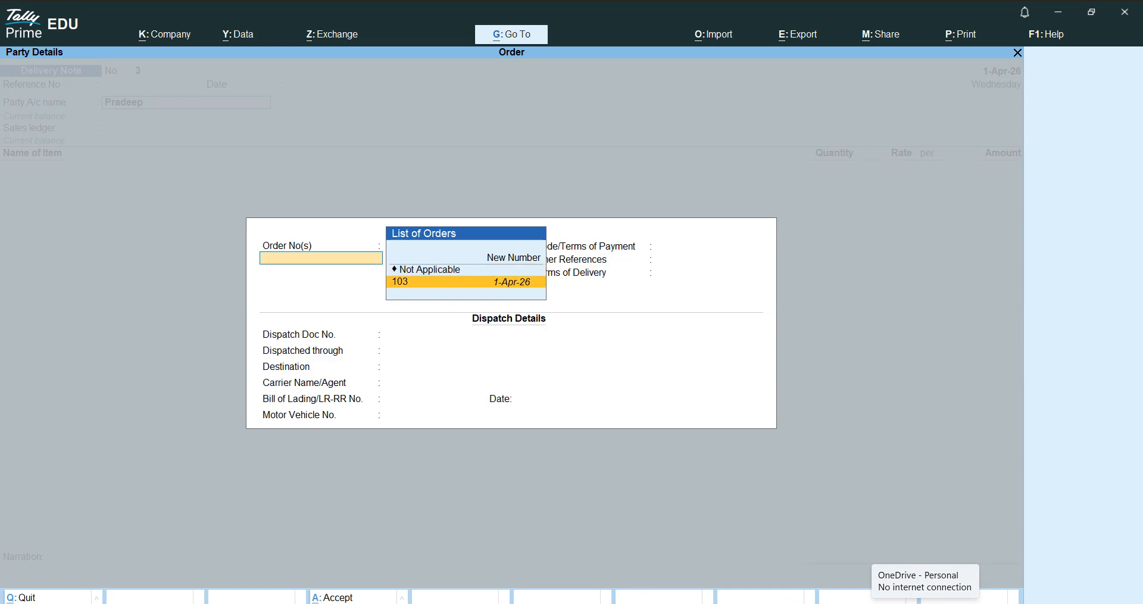
key(Return)
key(Return)
key(Return)
key(Return)
key(Return)
key(Return)
Leave the third delivery note's dispatch details blank, and accept its default party details
key(Return)
key(Return)
key(Return)
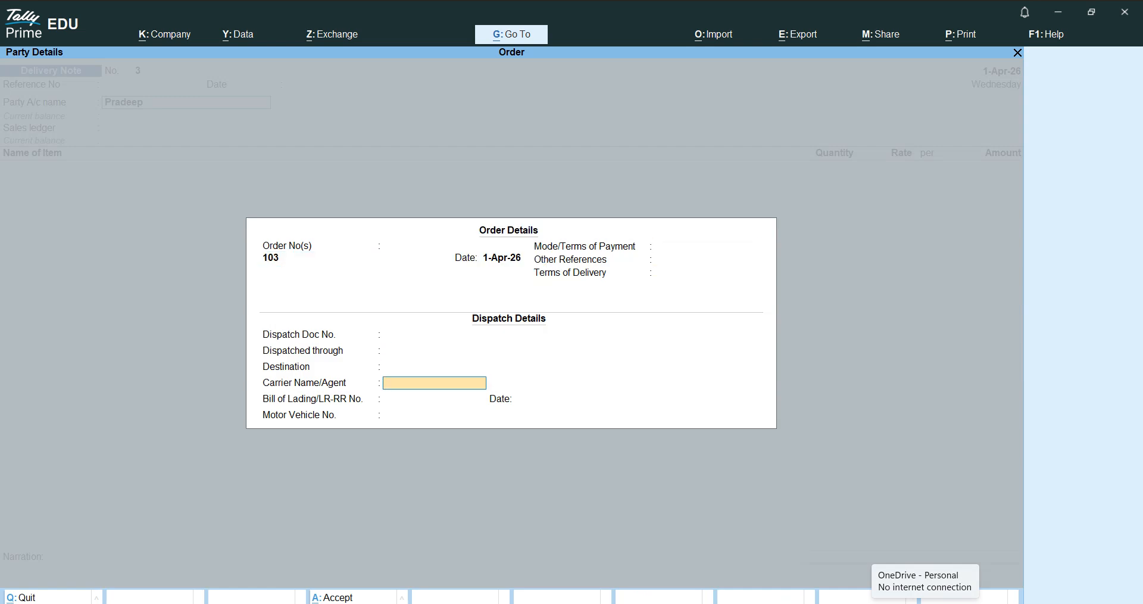
key(Return)
key(Return)
key(Return)
key(Return)
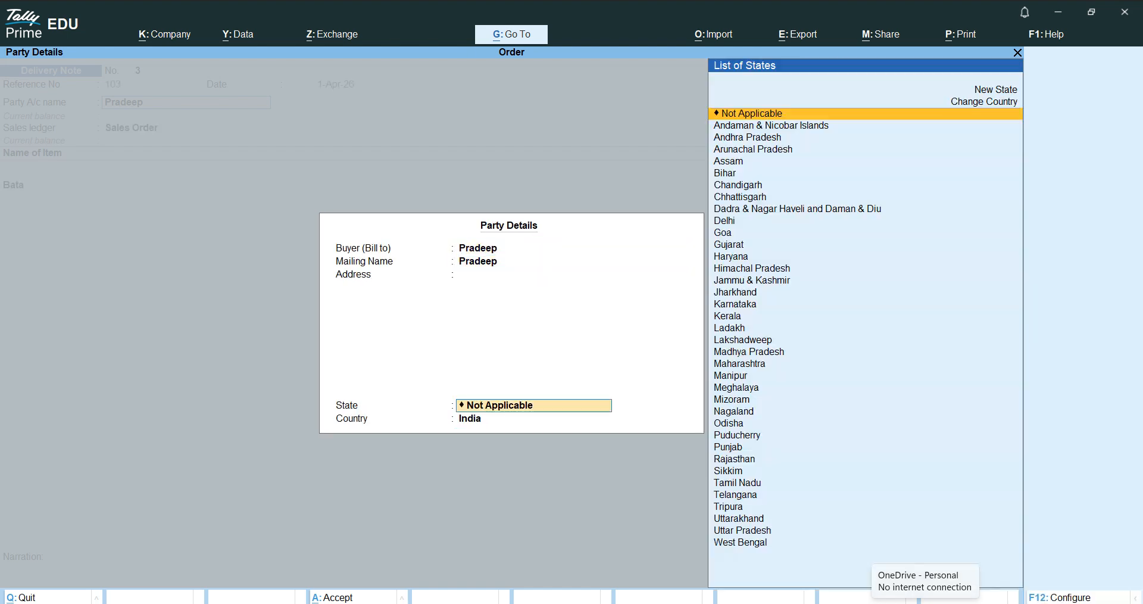
key(Return)
Choose Delivery Note as the third note's sales ledger, and allocate Bata to tracking number 3 and the linked sales order
key(Up)
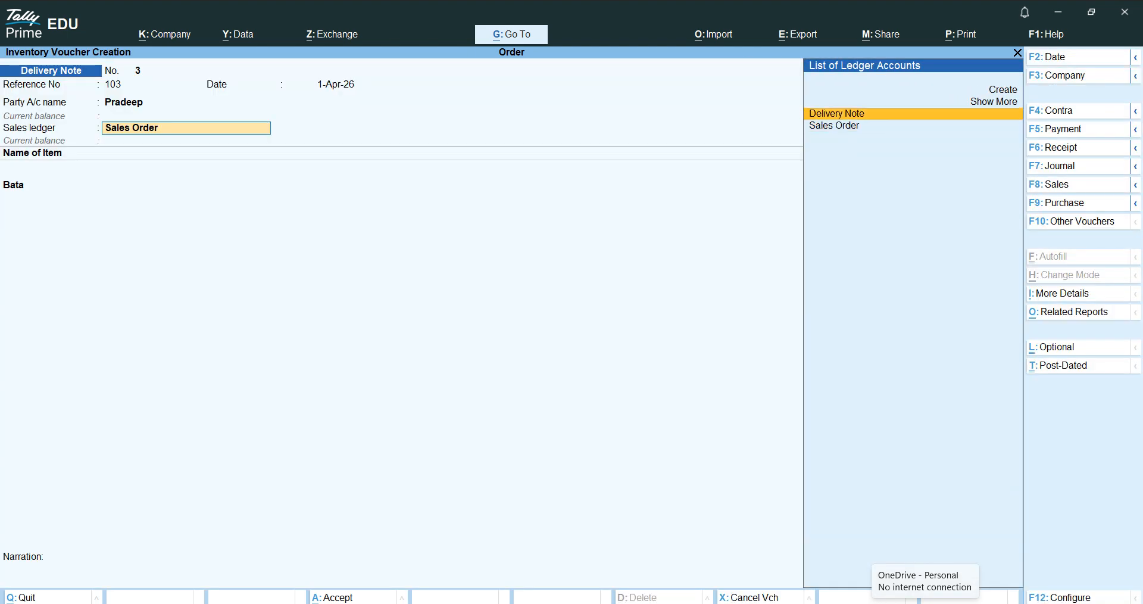
key(Return)
key(Return)
key(Return)
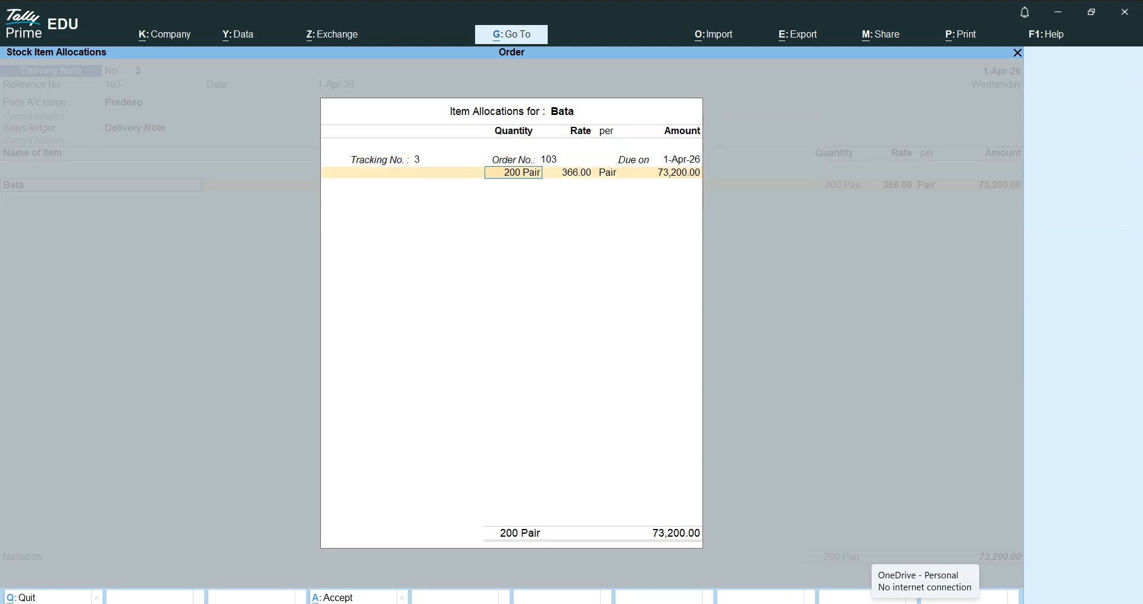
Set the delivered Bata quantity to 140 pairs, and save the third delivery note without a narration
text(140)
key(Return)
key(Return)
key(Return)
key(Return)
key(Return)
key(Return)
key(Return)
key(Return)
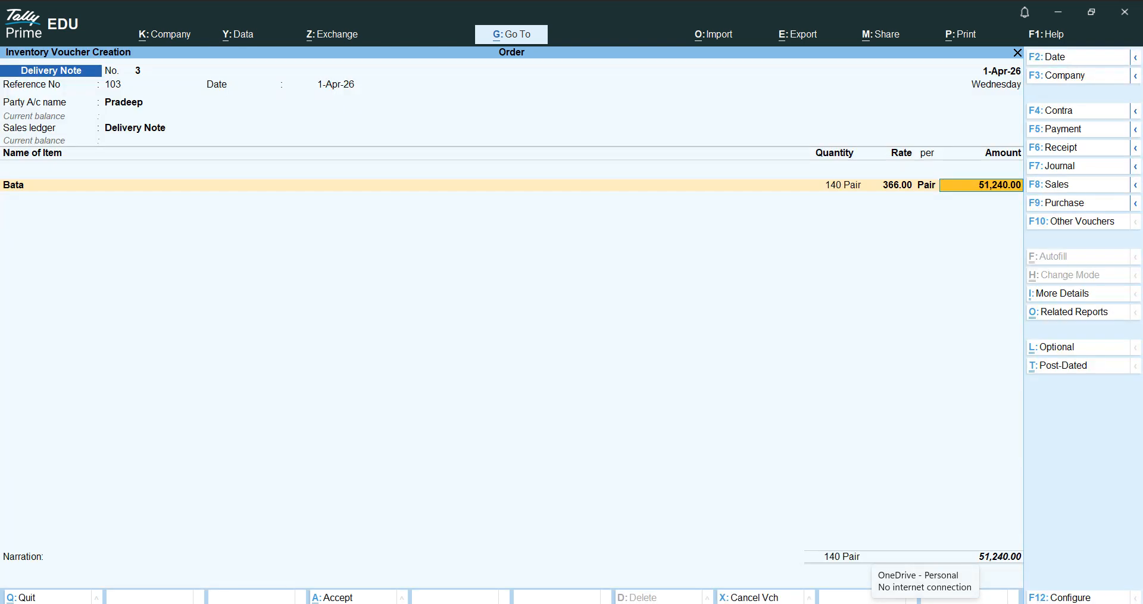
key(Return)
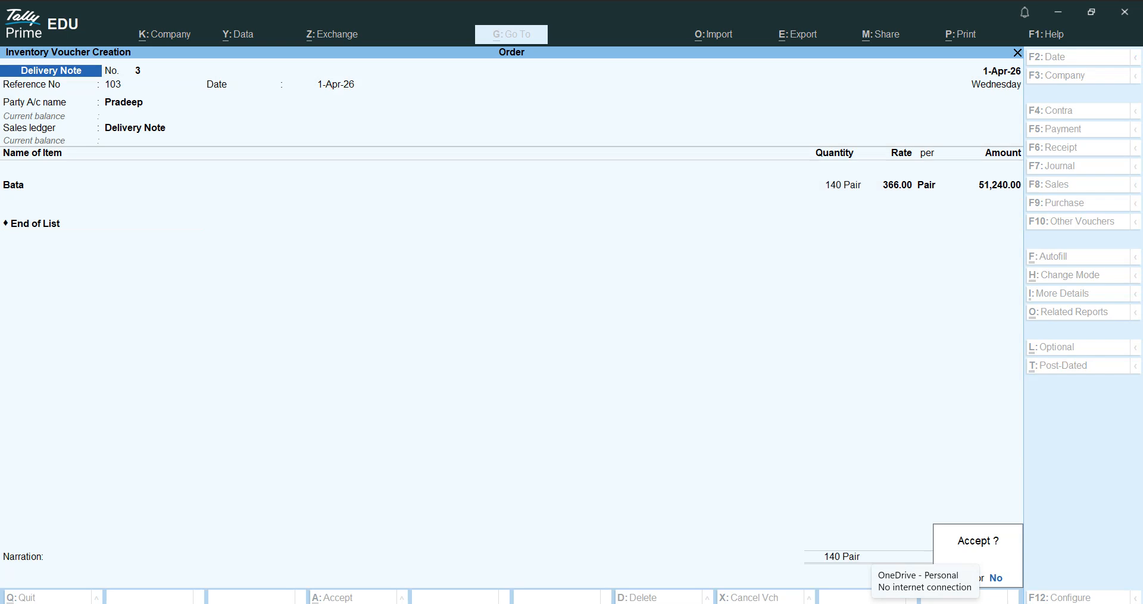
key(Return)
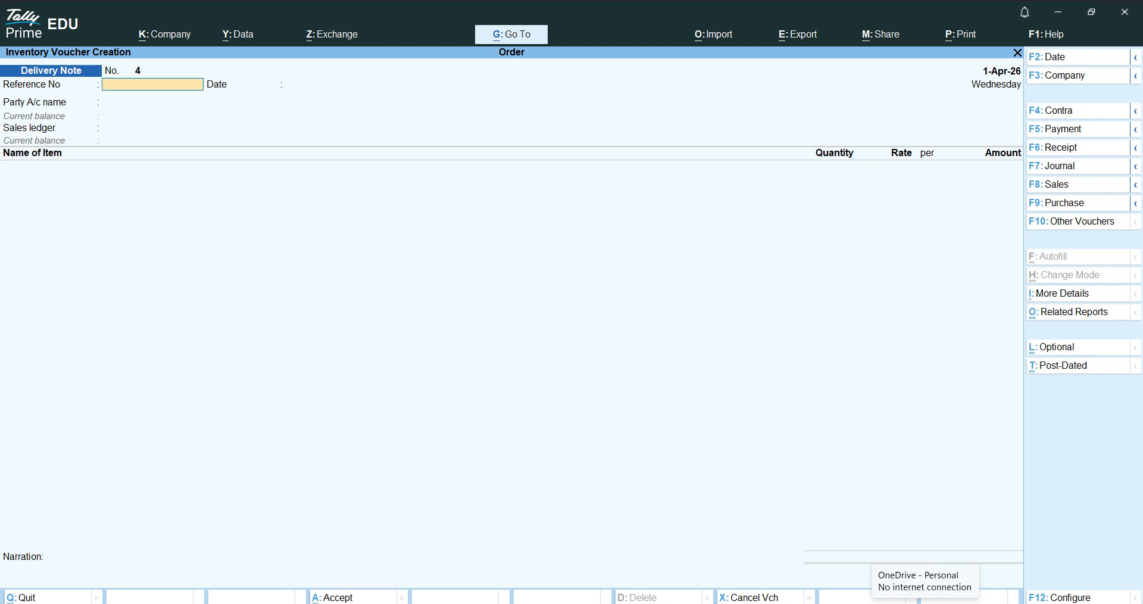
Start a Sales voucher with a blank reference and date, and choose the first customer as its party
key(F8)
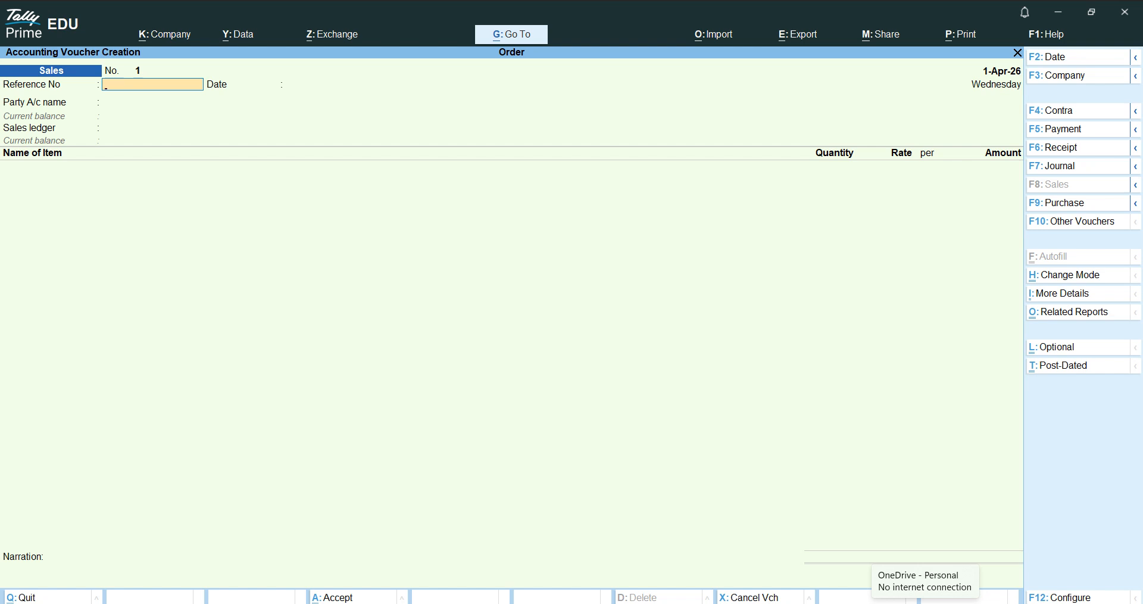
key(Return)
key(Return)
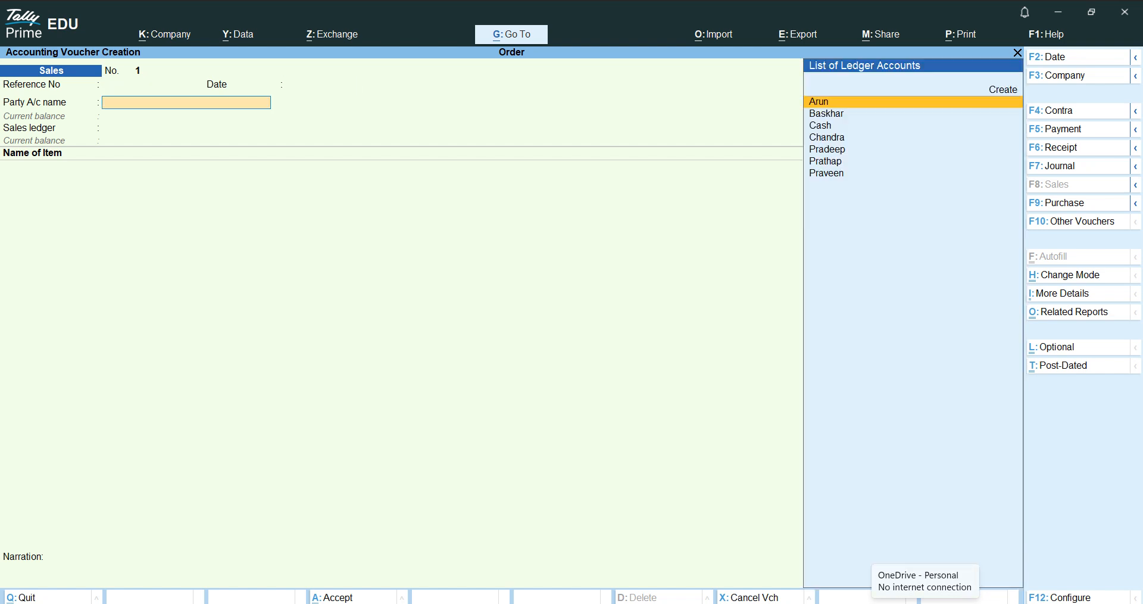
key(Down)
key(Down)
key(Down)
key(Down)
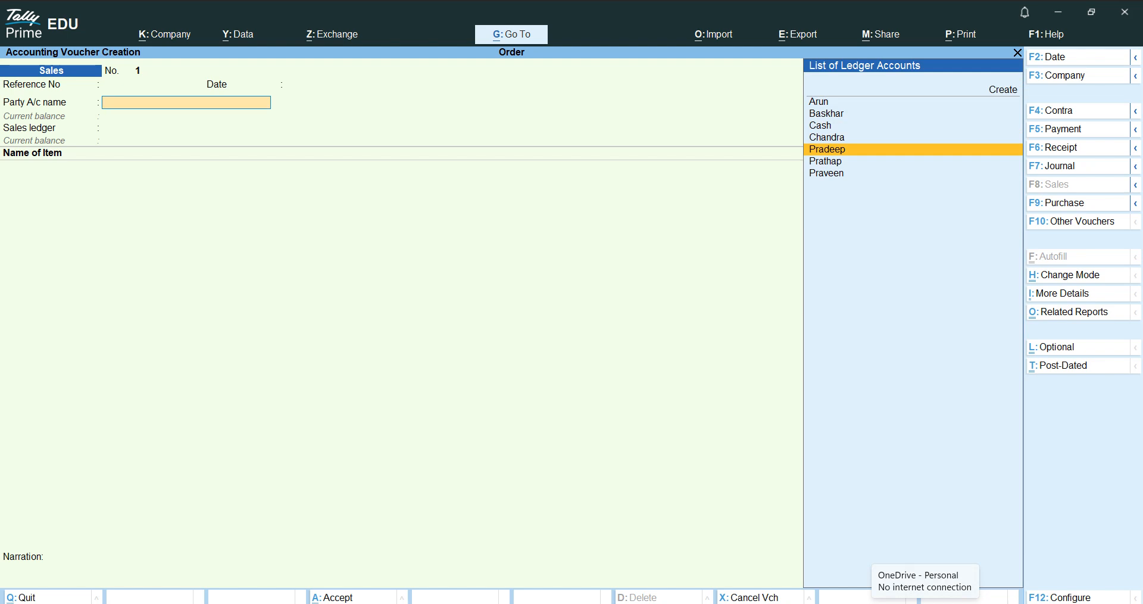
key(Down)
key(Return)
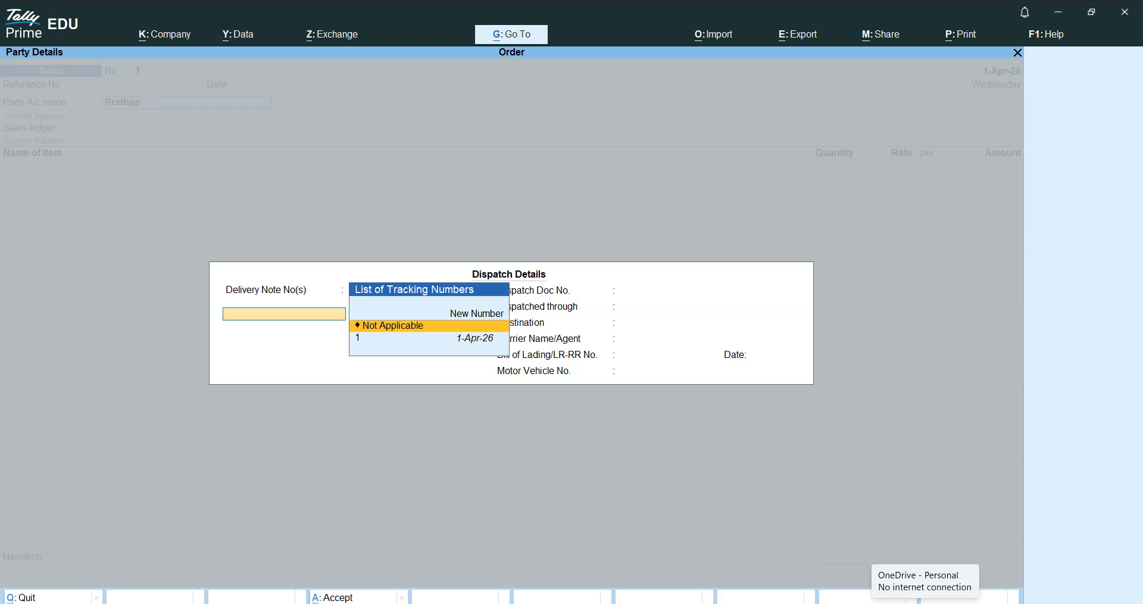
Link the first sales voucher to delivery note tracking number 1, keeping blank dispatch details and the default party details
key(Down)
key(Return)
key(Return)
key(Return)
key(Return)
key(Return)
key(Return)
key(Return)
key(Return)
key(Return)
key(Return)
key(Return)
key(Return)
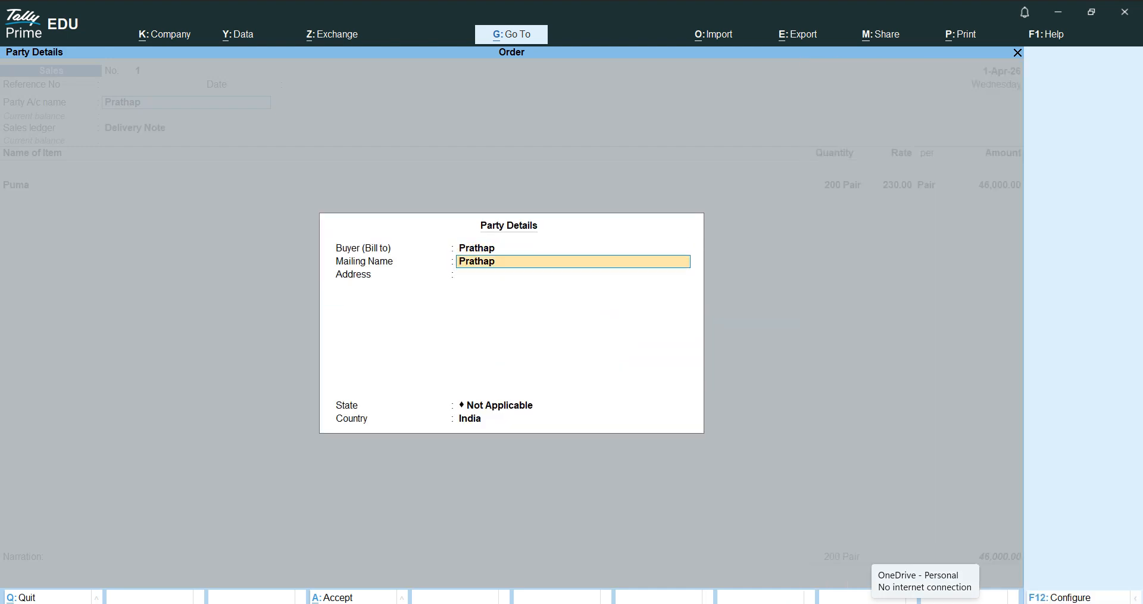
key(Return)
key(Return)
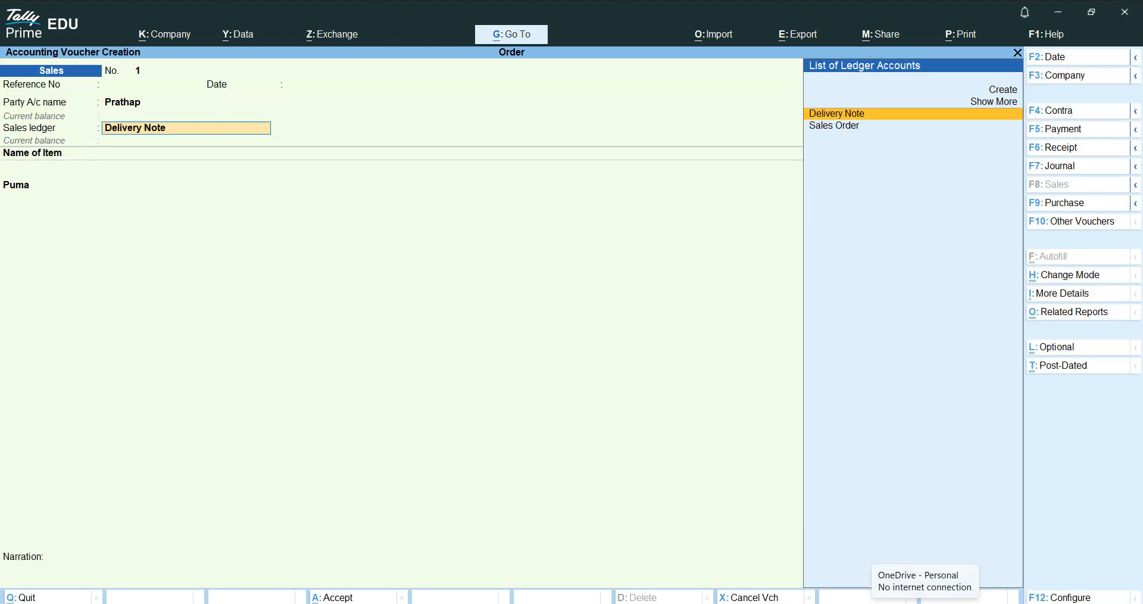
Create a ledger named Sales under Sales Accounts, with type Not Applicable, as the voucher's sales ledger
key(Up)
key(Up)
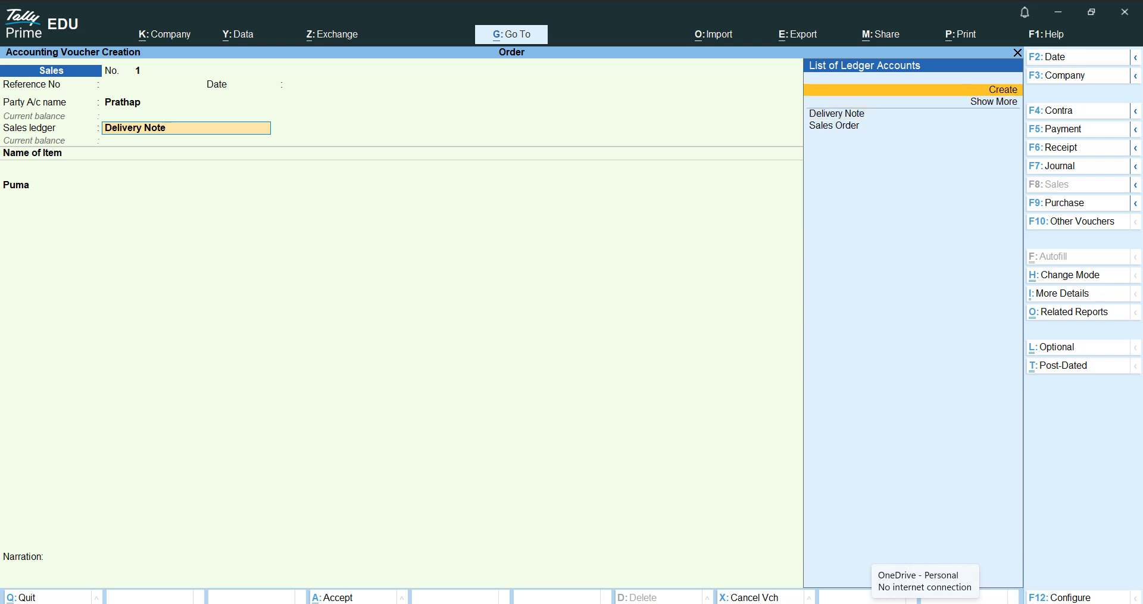
key(Return)
text(Sale)
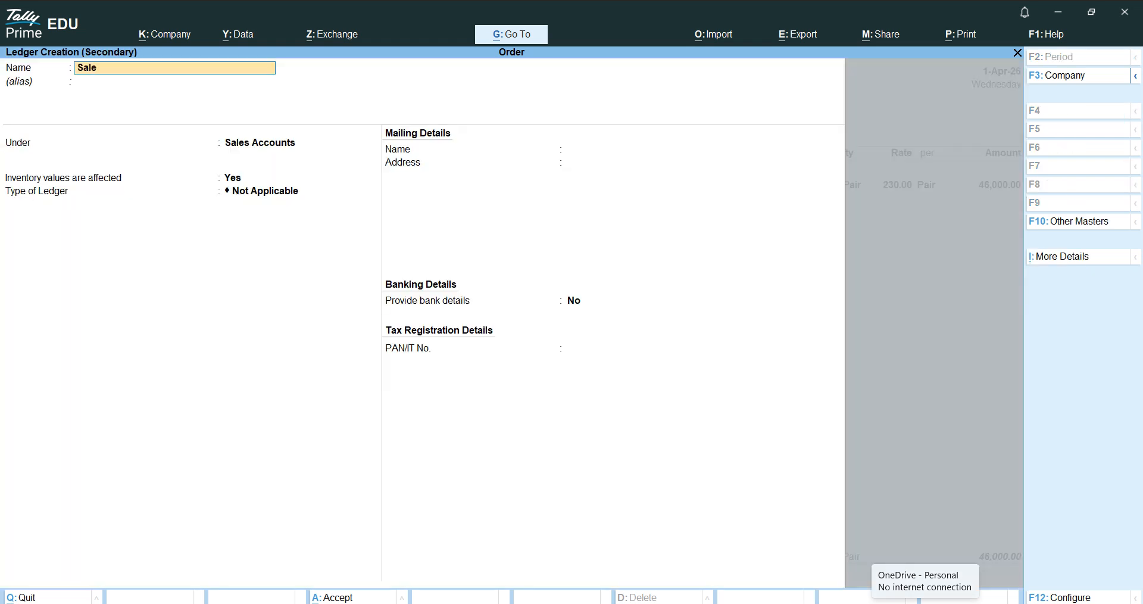
text(s)
key(Return)
key(Return)
key(Return)
key(Return)
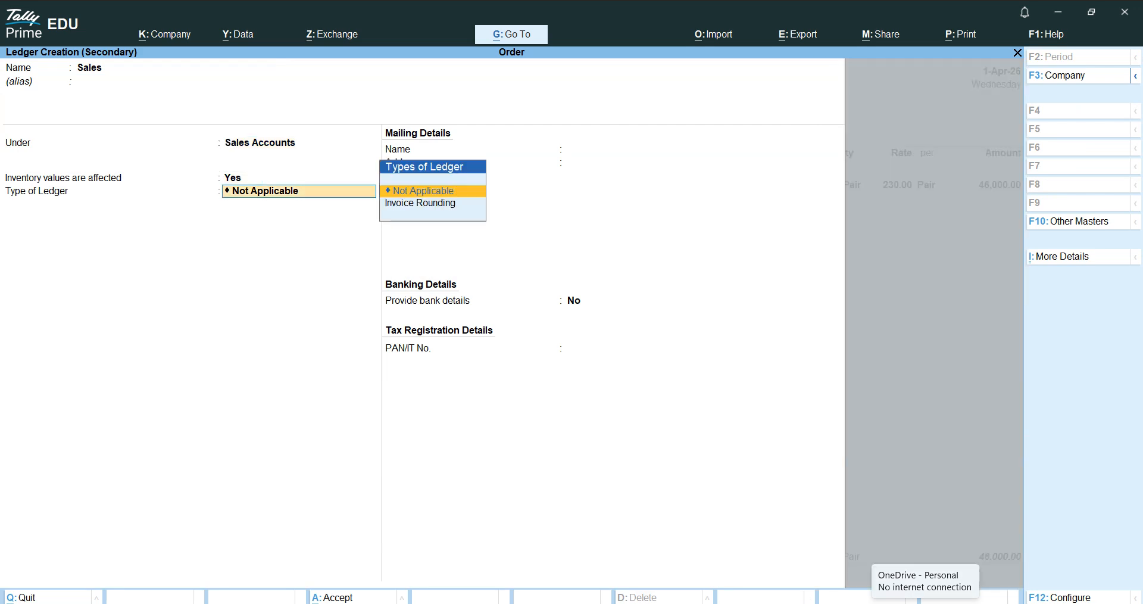
key(Return)
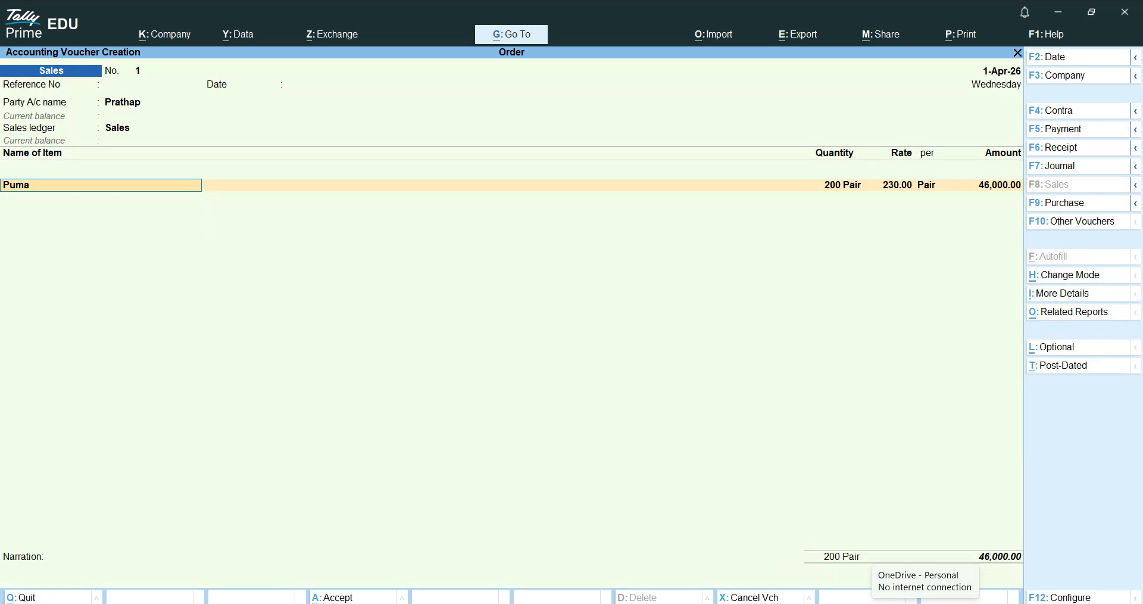
Accept the Puma allocation to tracking number 1, keeping 200 pairs at a rate of 230.00 per pair
key(Return)
key(Return)
key(Return)
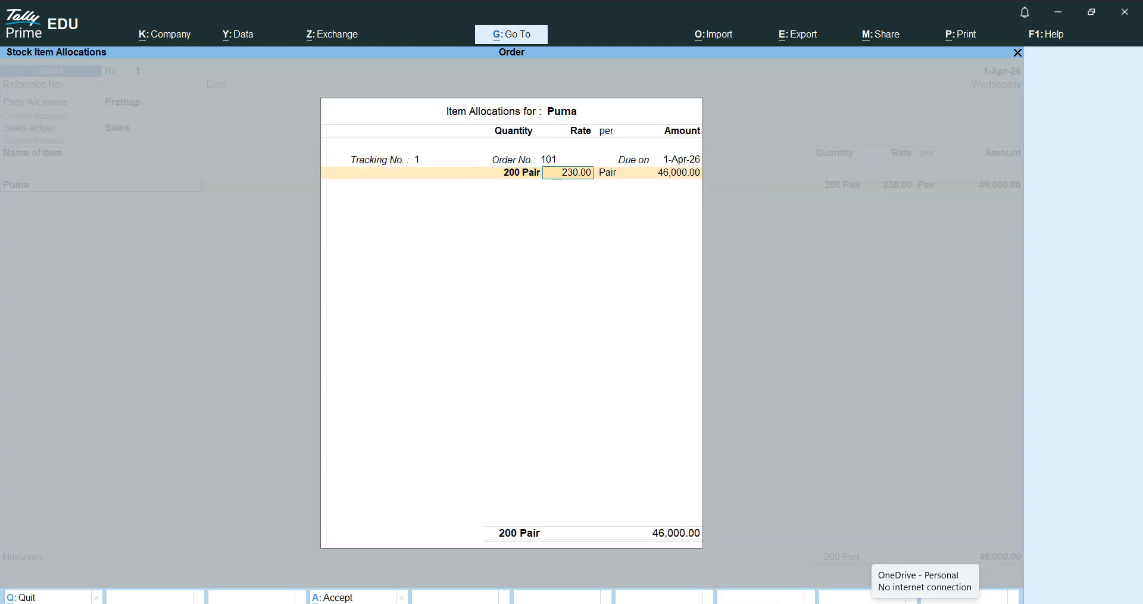
key(BackSpace)
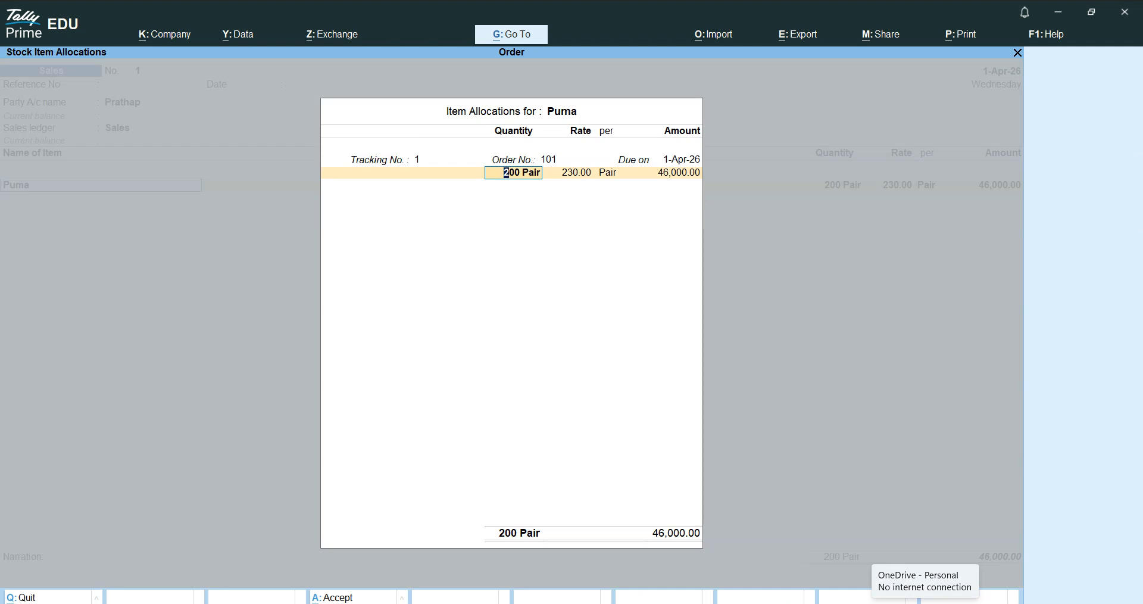
key(Return)
key(Return)
key(Return)
key(Return)
key(Return)
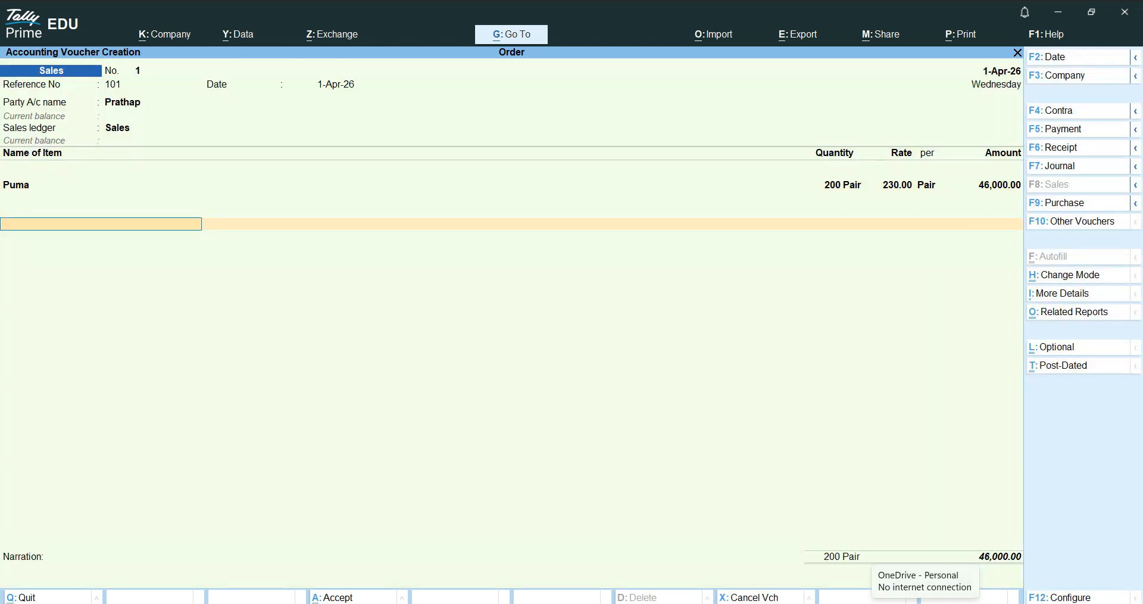
End the item list, leave the narration blank, and save the first sales voucher
key(Return)
key(Return)
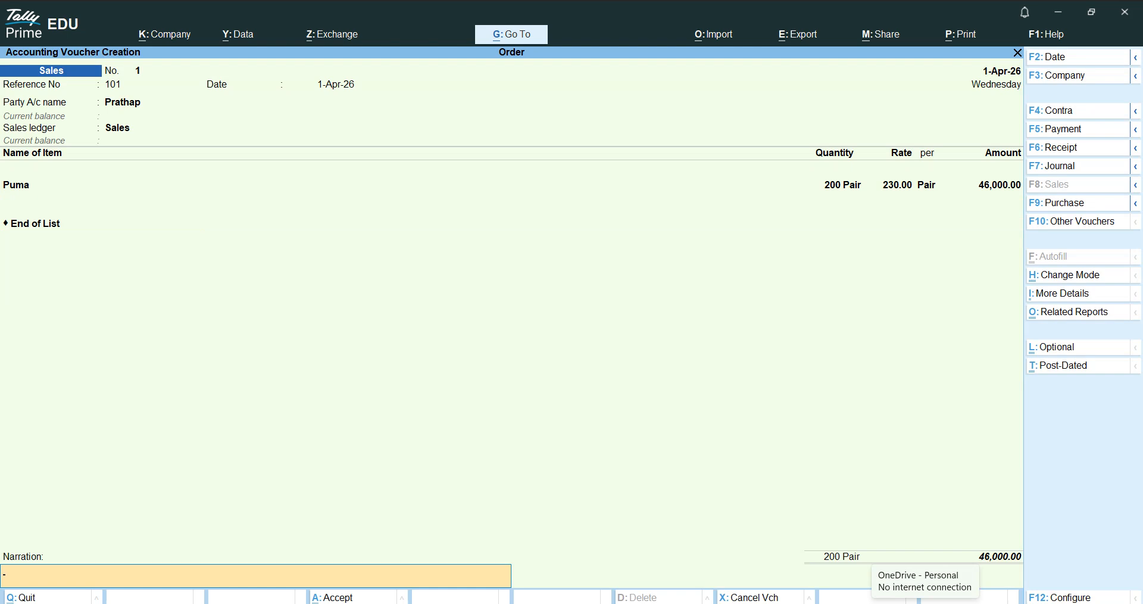
key(Return)
key(Return)
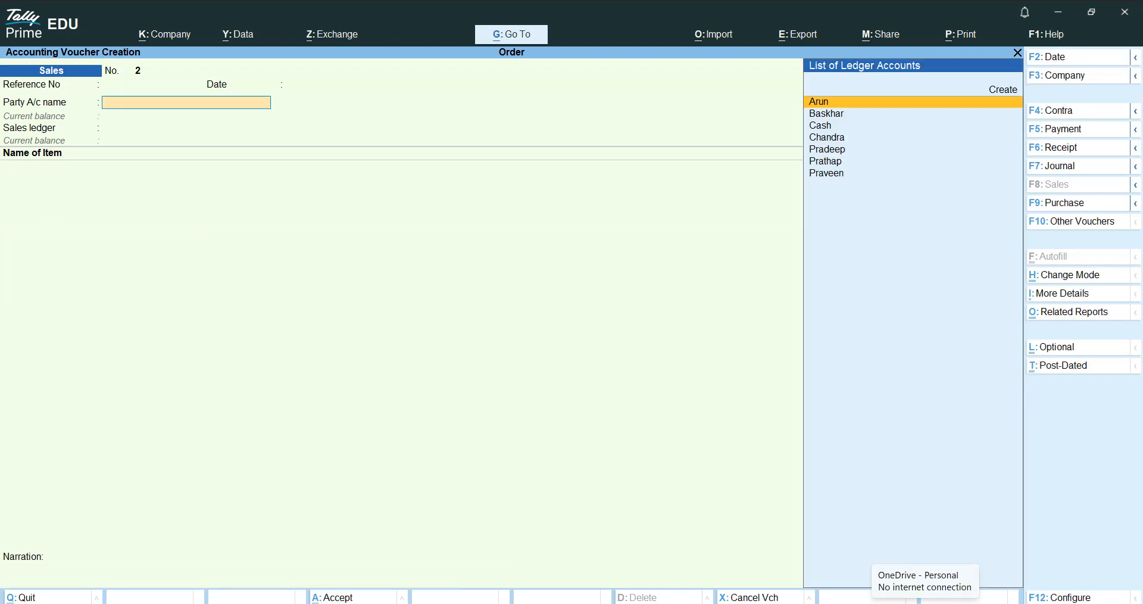
Set the second sales voucher's party to the customer of sales order 102, leaving the reference number blank
key(Down)
key(Down)
key(Down)
key(Down)
key(Down)
key(Down)
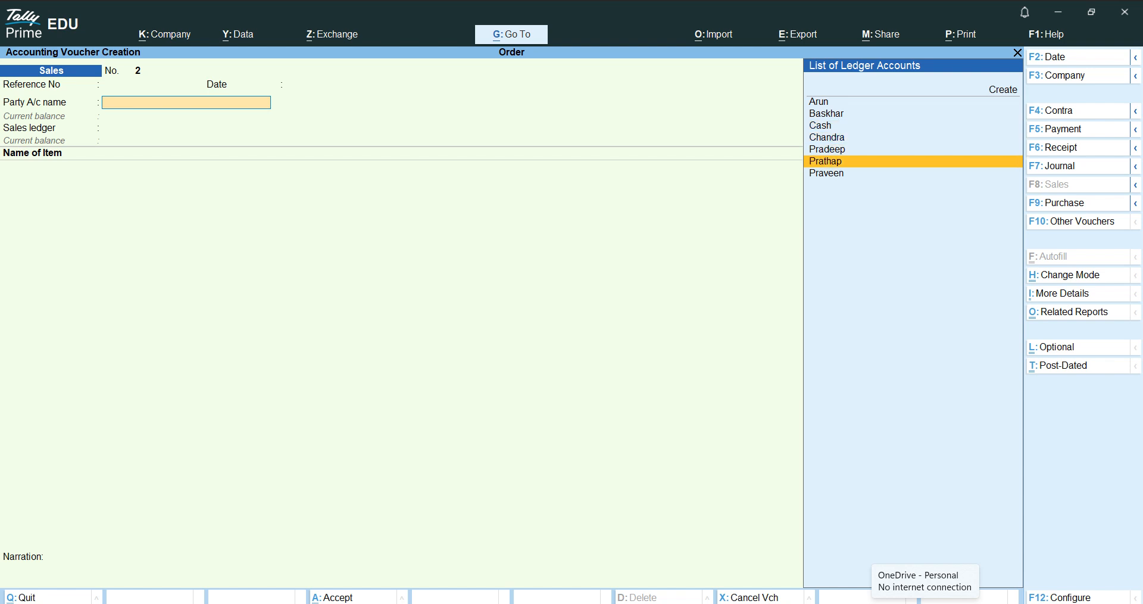
key(Return)
Link the second sales voucher to delivery note tracking number 2, keeping blank dispatch details and the default party details
key(Down)
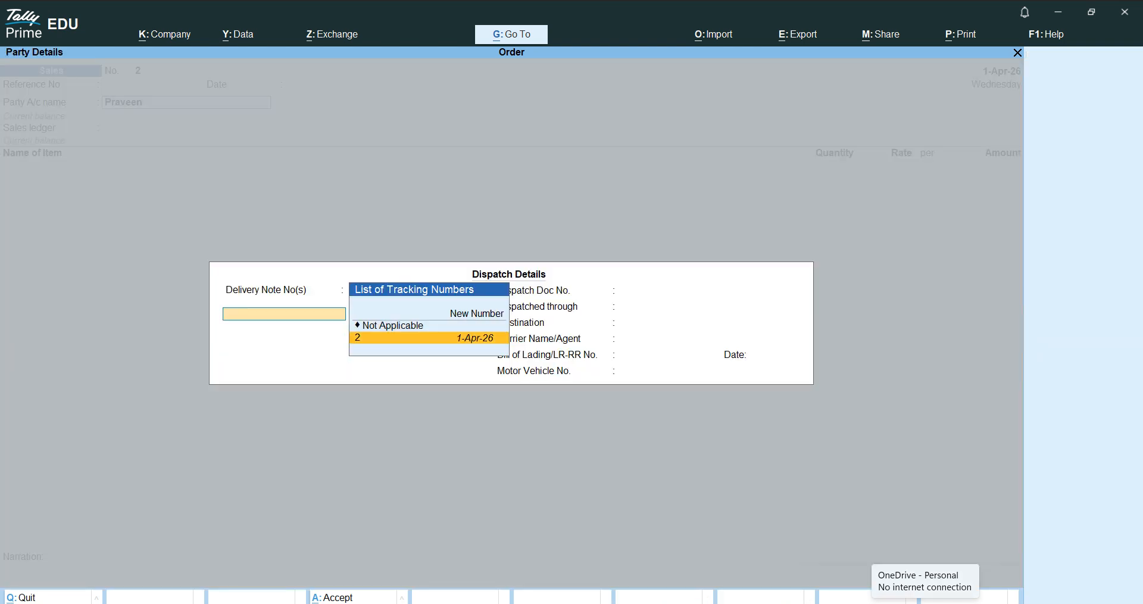
key(Return)
key(Return)
key(Return)
key(Return)
key(Return)
key(Return)
key(Return)
key(Return)
key(Return)
key(Return)
key(Return)
key(Return)
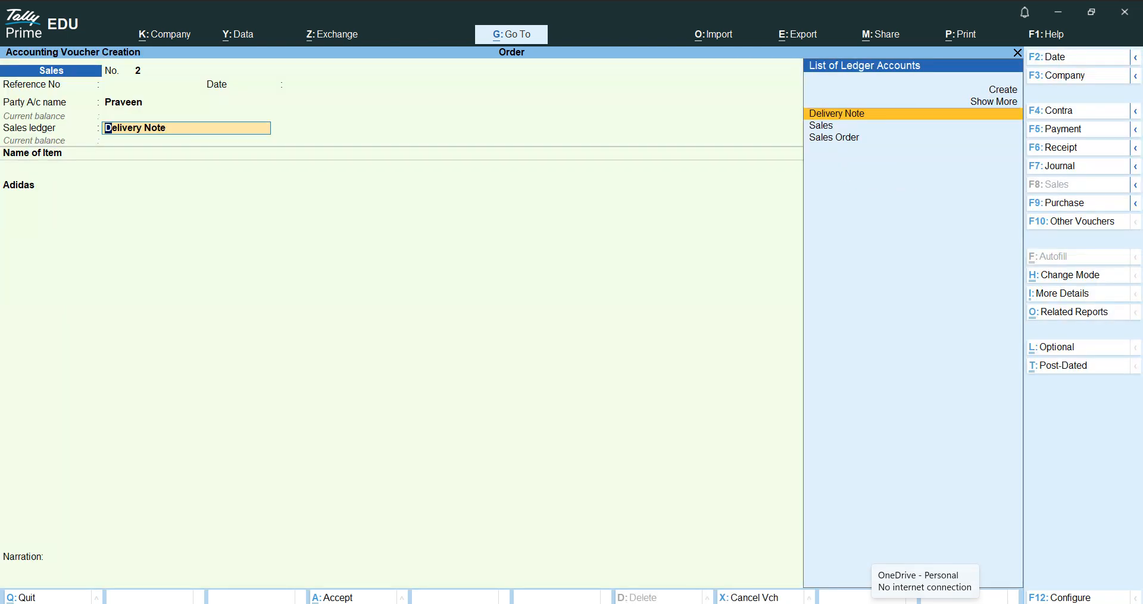
Choose Sales as the sales ledger and accept the Adidas allocation to tracking number 2, keeping 200 pairs at 390.00 per pair
key(Down)
key(Return)
key(Return)
key(Return)
key(Return)
key(Return)
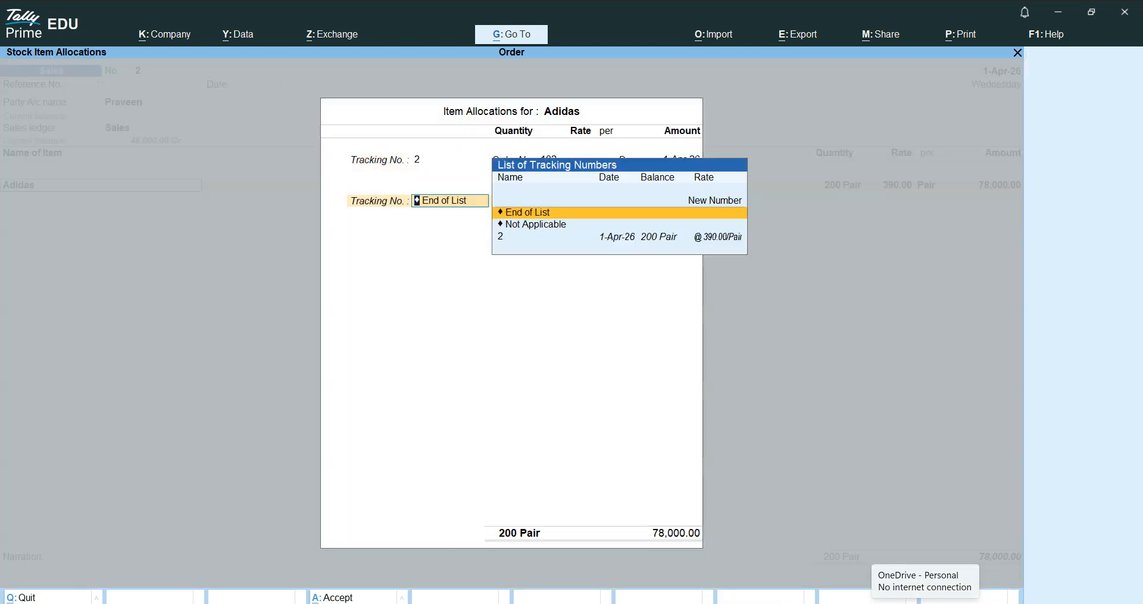
key(Return)
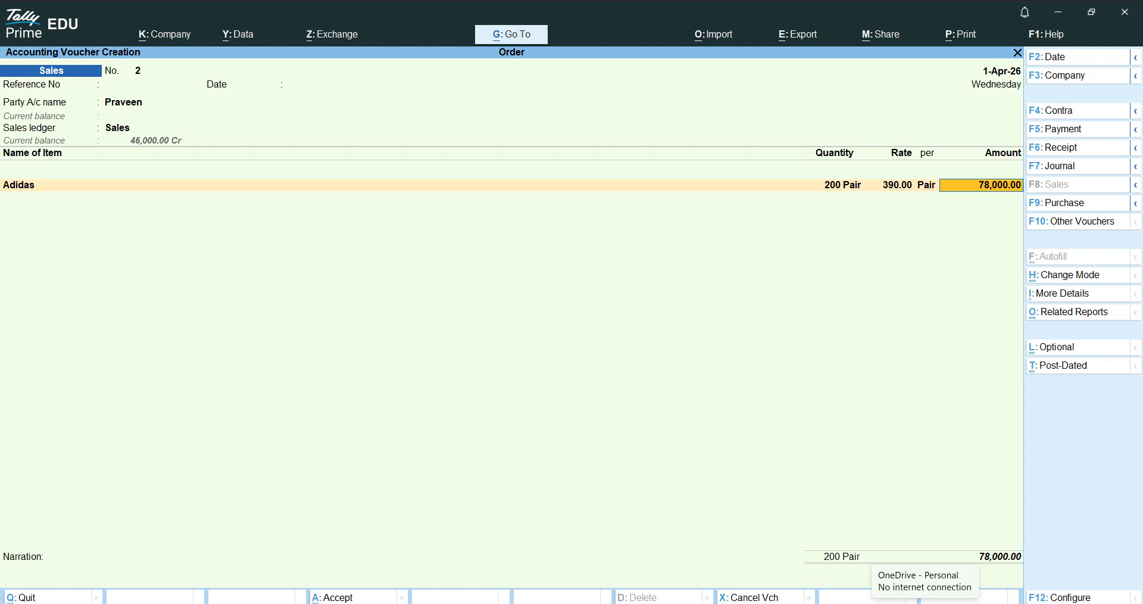
End the item list after Adidas, leave the narration blank, and save the second sales voucher
key(Return)
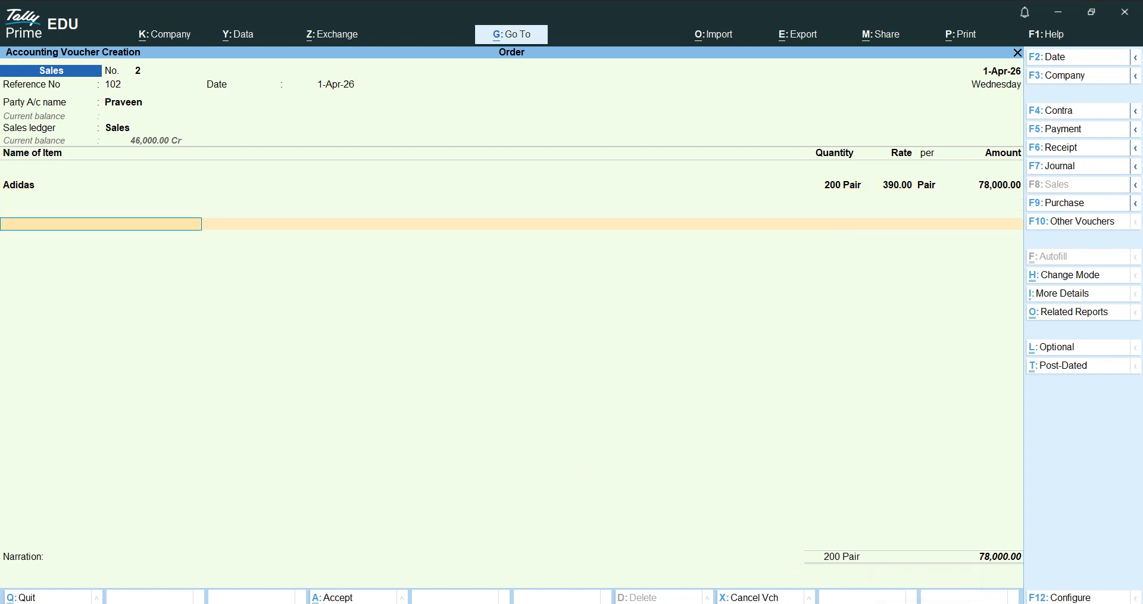
key(Return)
key(Return)
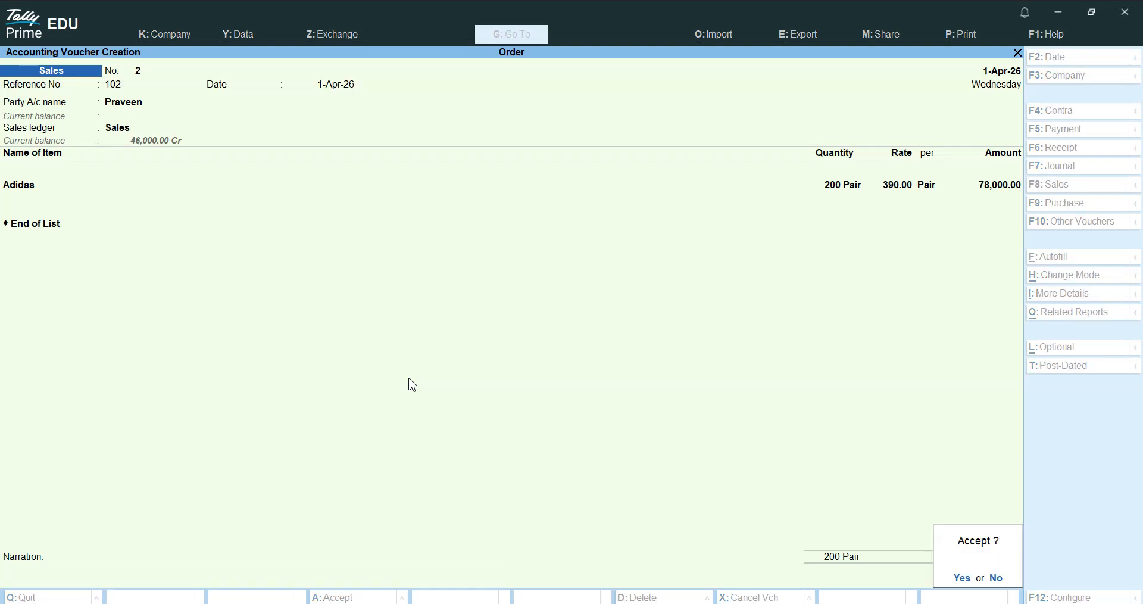
key(Return)
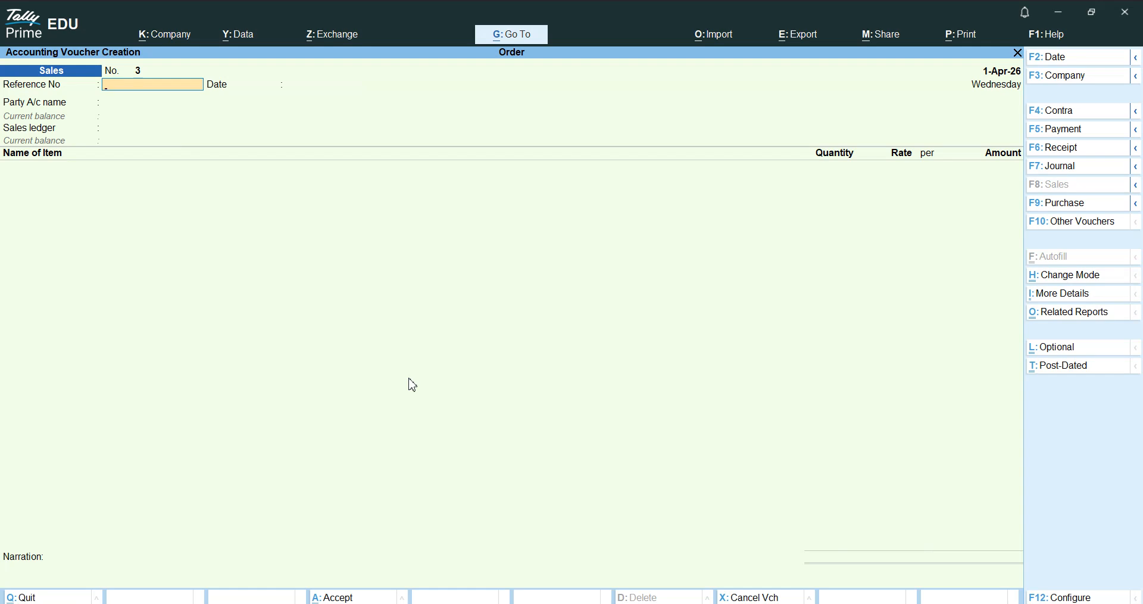
Leave the third sales voucher's reference number and date blank and set its party to the customer of sales order 103
key(Return)
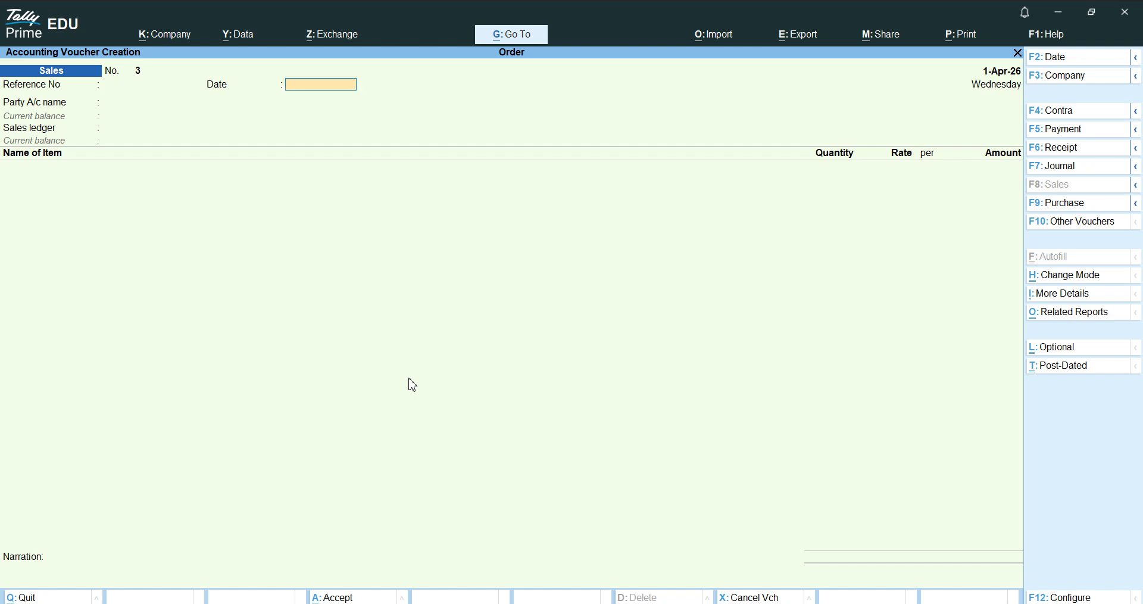
key(Return)
key(Down)
key(Down)
key(Down)
key(Down)
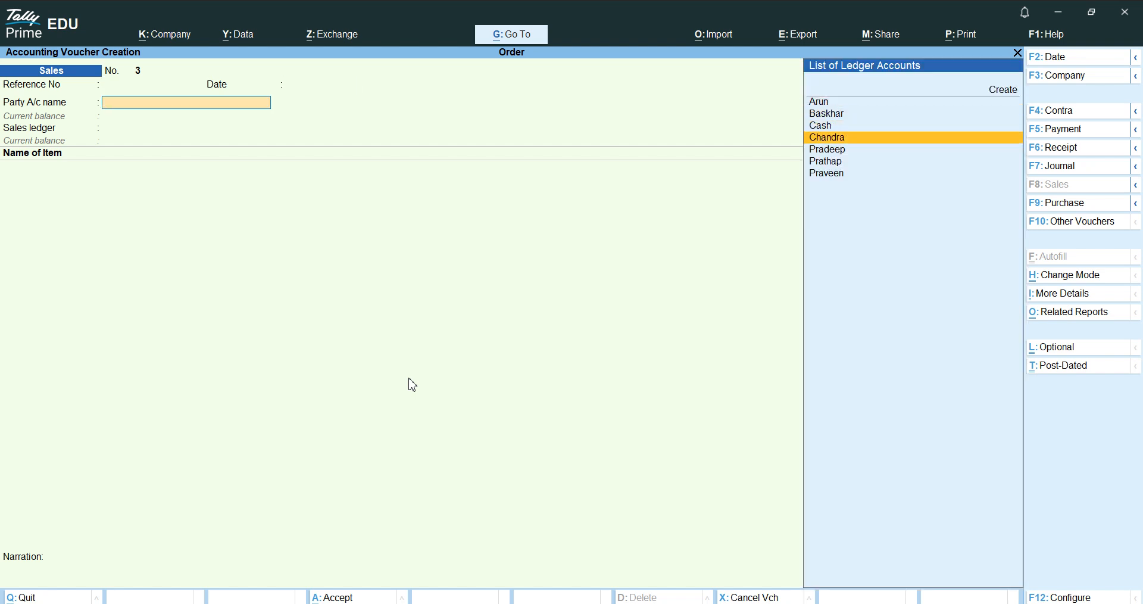
key(Return)
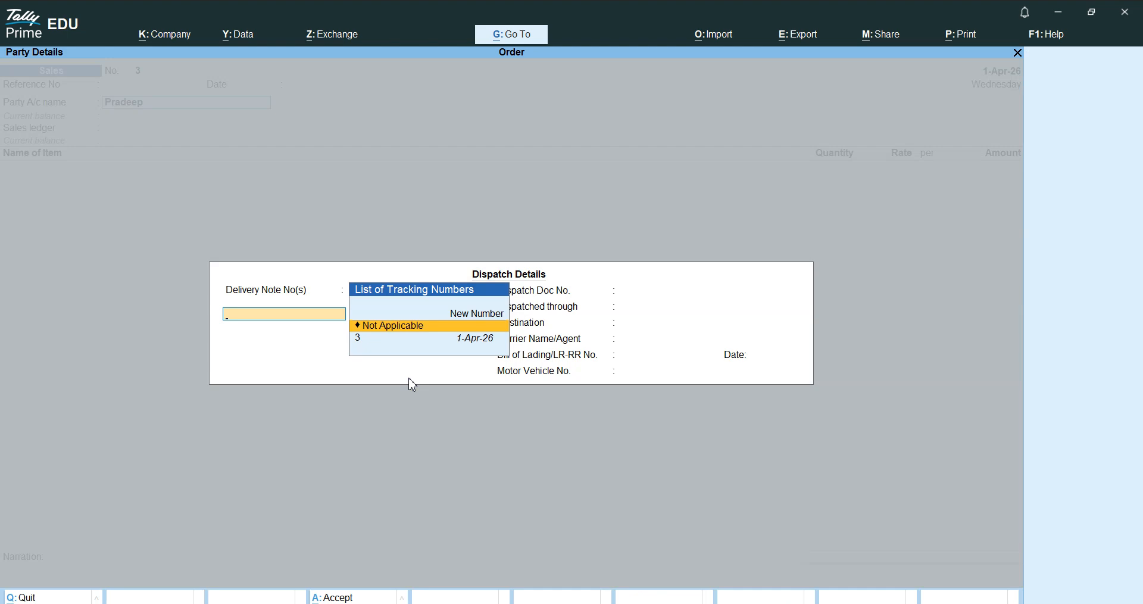
Link the third sales voucher to delivery note tracking number 3, keeping blank dispatch details and the default party details
key(Down)
key(Return)
key(Return)
key(Return)
key(Return)
key(Return)
key(Return)
key(Return)
key(Return)
key(Return)
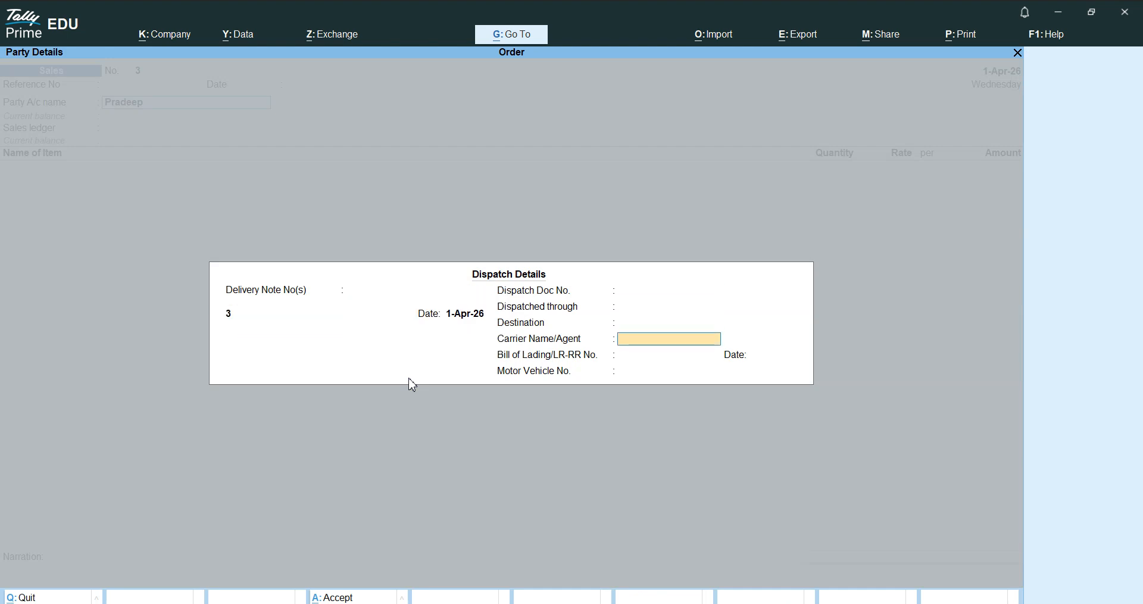
key(Return)
key(Return)
key(Return)
key(Return)
key(Return)
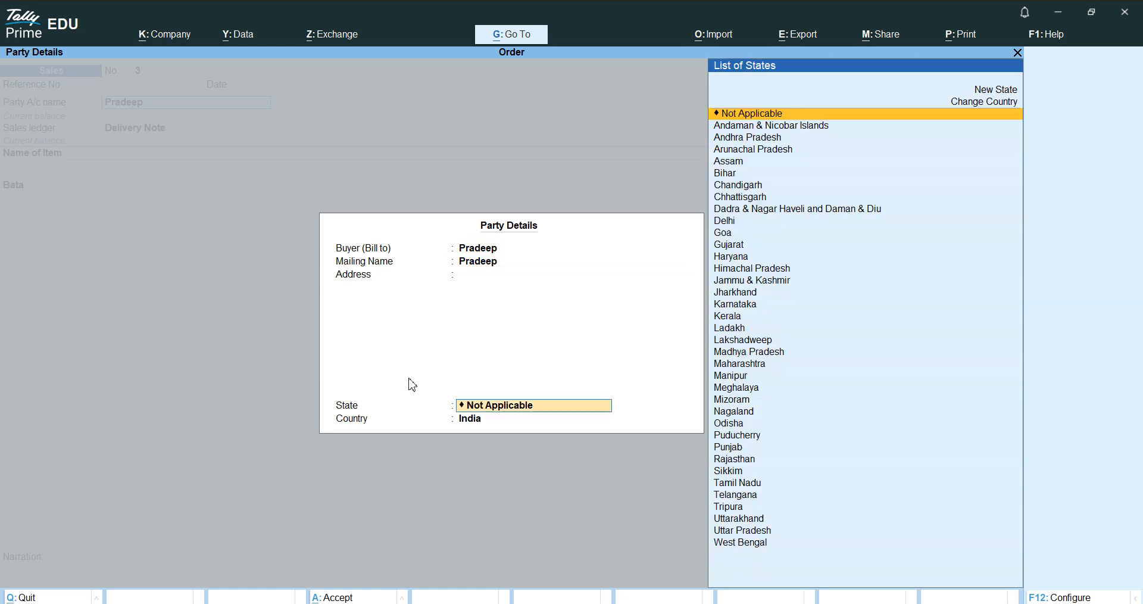
Choose Sales as the sales ledger and accept the Bata allocation to tracking number 3, keeping 140 pairs at 366.00 per pair
key(Down)
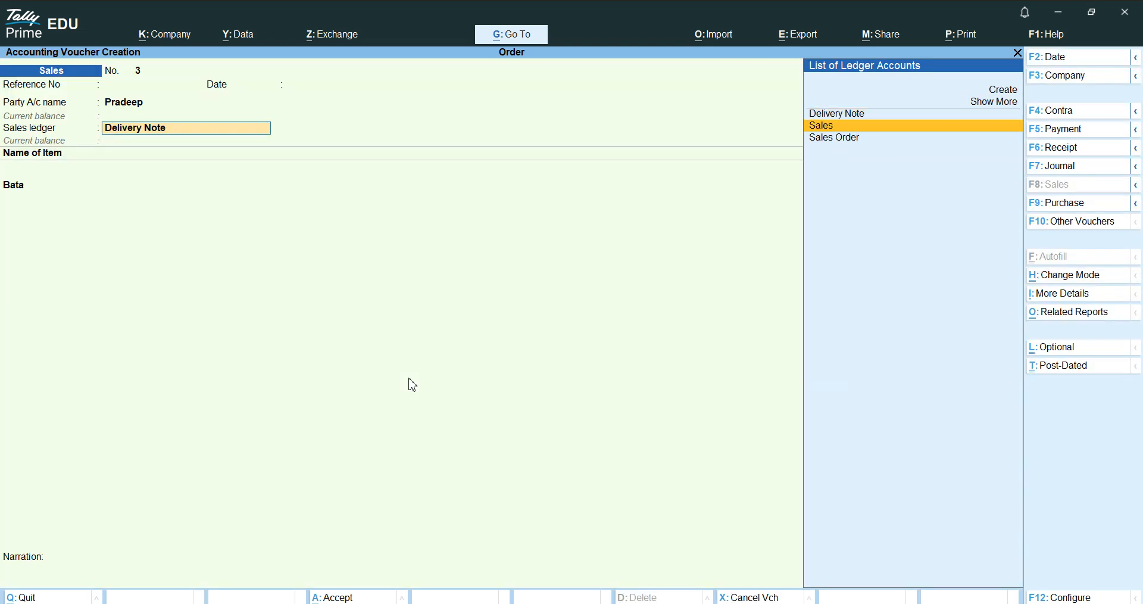
key(Return)
key(Return)
key(Return)
key(Return)
key(Return)
key(Return)
key(Return)
key(Return)
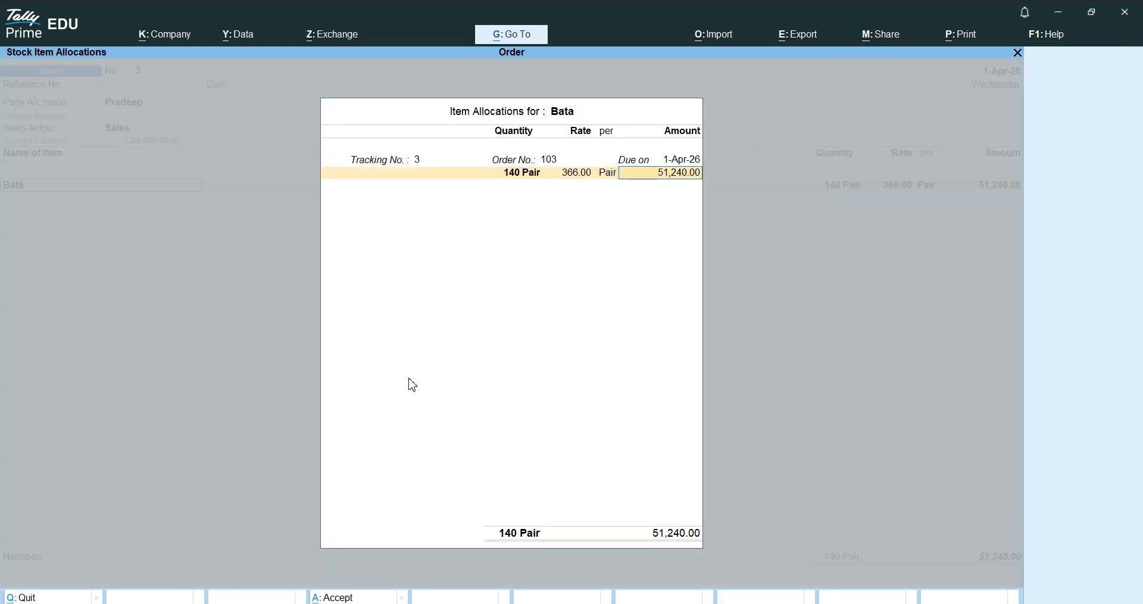
End the Bata allocation and the item list, leave the narration blank, and save the third sales voucher
key(Return)
key(Return)
key(Return)
key(Return)
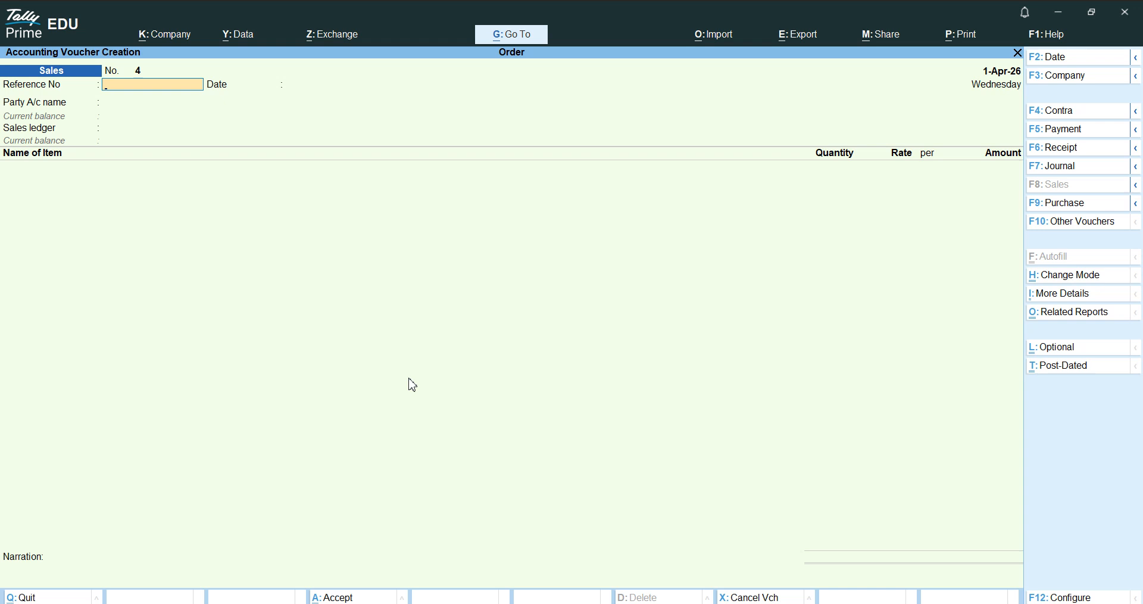
Leave voucher entry and open the Stock Summary, showing the closing balances of the items in the Shoes group
key(Escape)
key(Down)
key(Down)
key(Down)
key(Down)
key(Down)
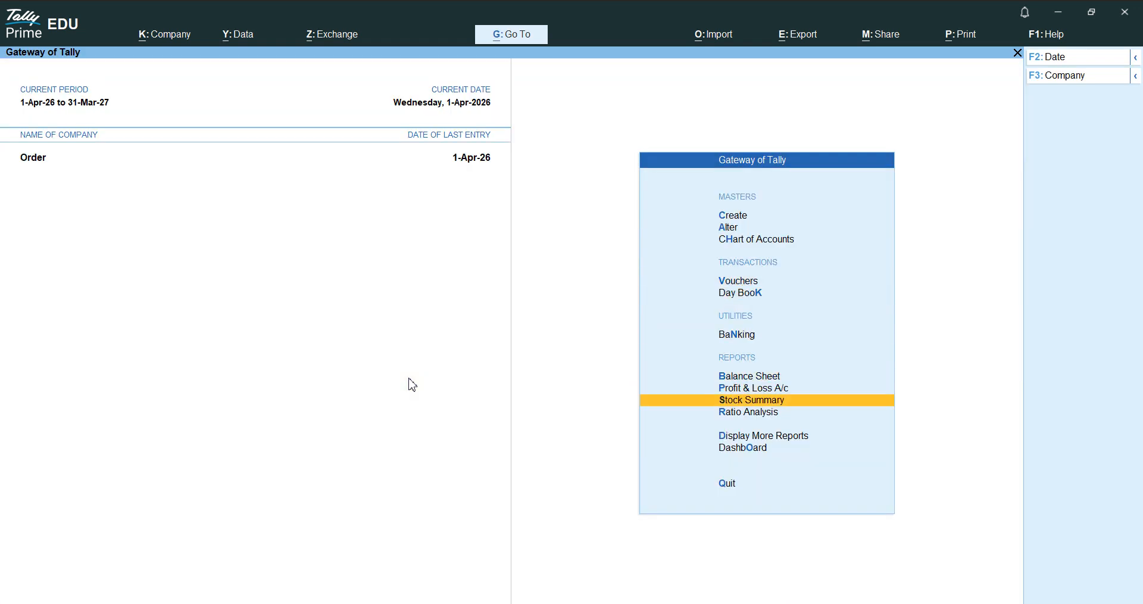
key(Return)
key(Return)
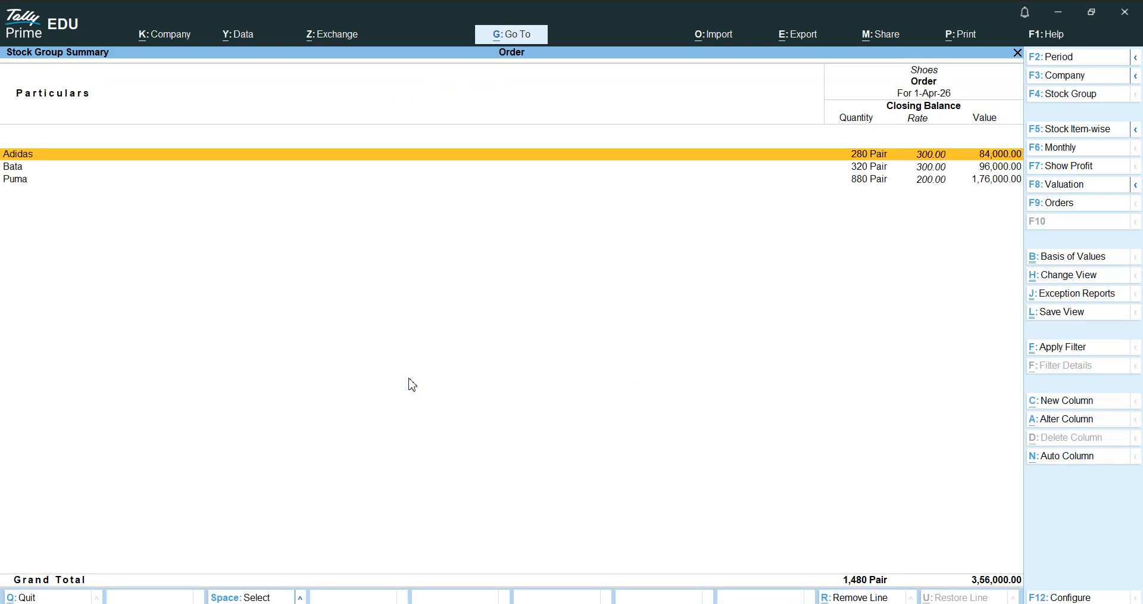
Examine the Adidas monthly stock summary and its April entries, and return to the Gateway of Tally
key(Return)
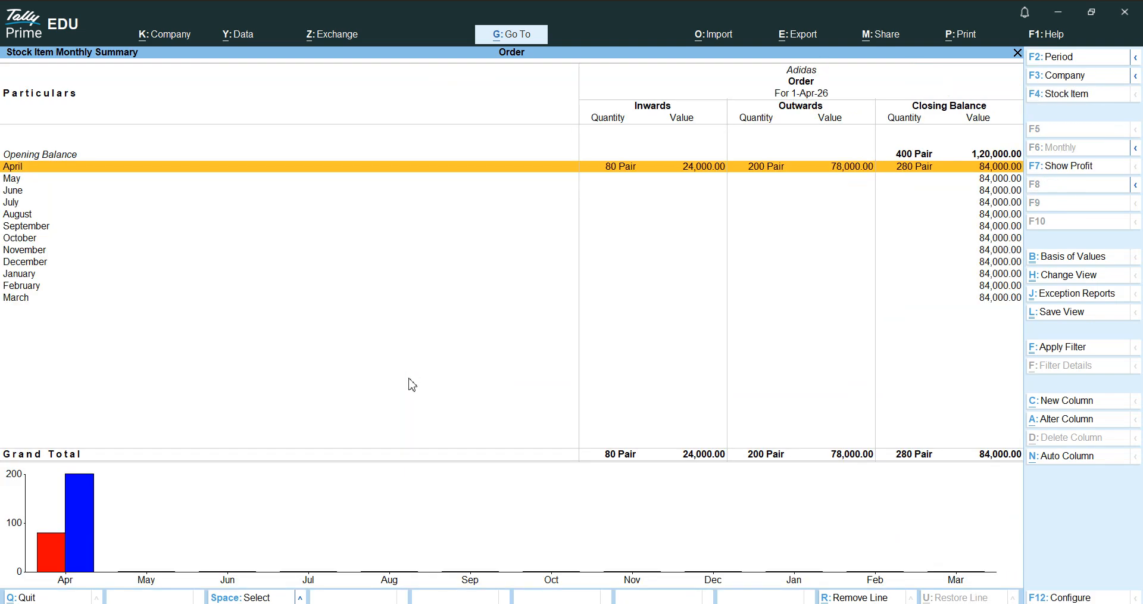
key(Return)
key(Escape)
key(Escape)
key(Escape)
key(Escape)
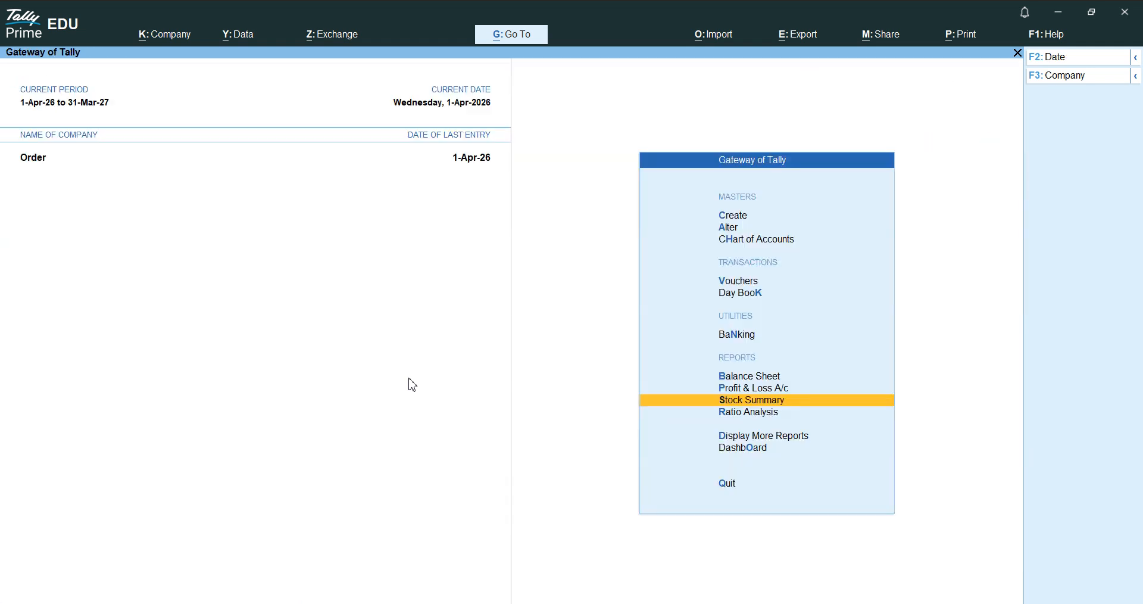
Open the Account Books list among the additional reports
key(Down)
key(Down)
key(Return)
key(Down)
key(Down)
key(Down)
key(Down)
key(Down)
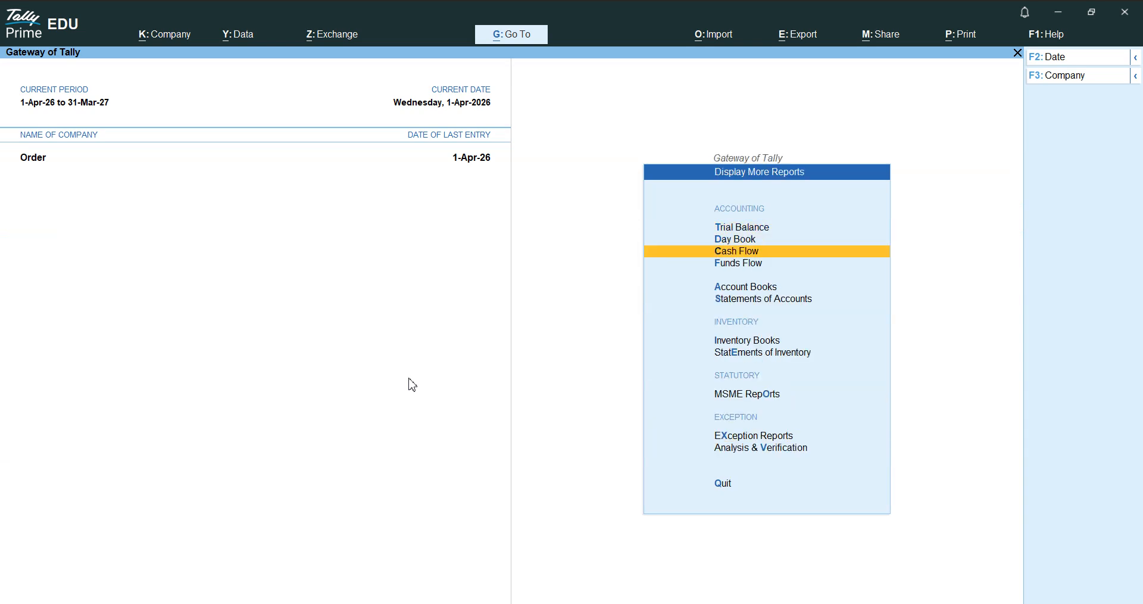
key(Up)
key(Return)
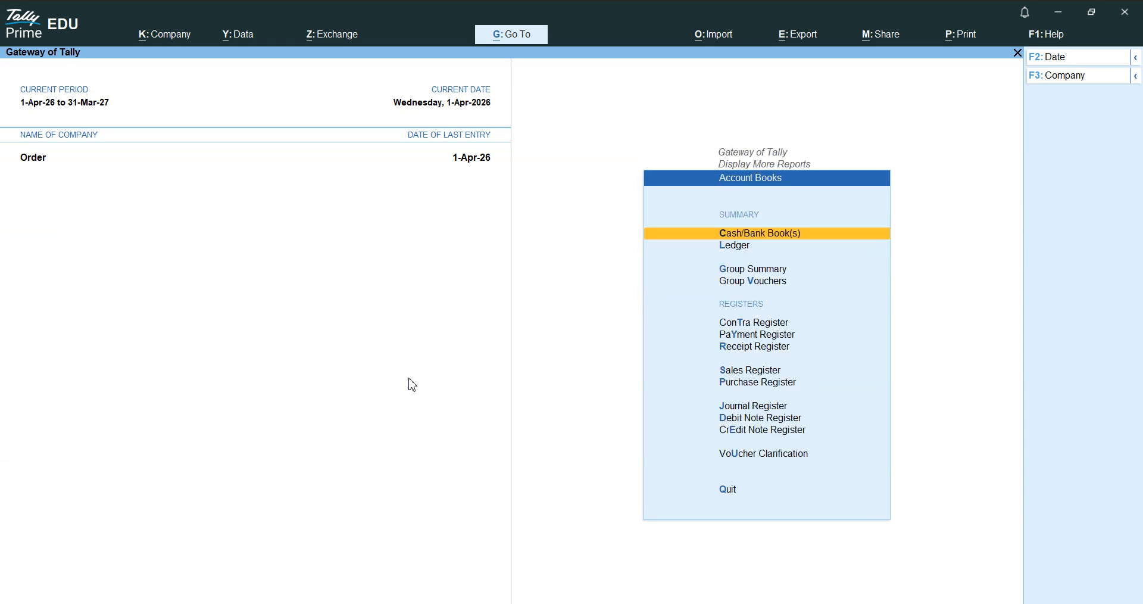
Look over the Sales Register and Purchase Register entries in Account Books, and leave the list
key(Down)
key(Down)
key(Down)
key(Down)
key(Down)
key(Down)
key(Down)
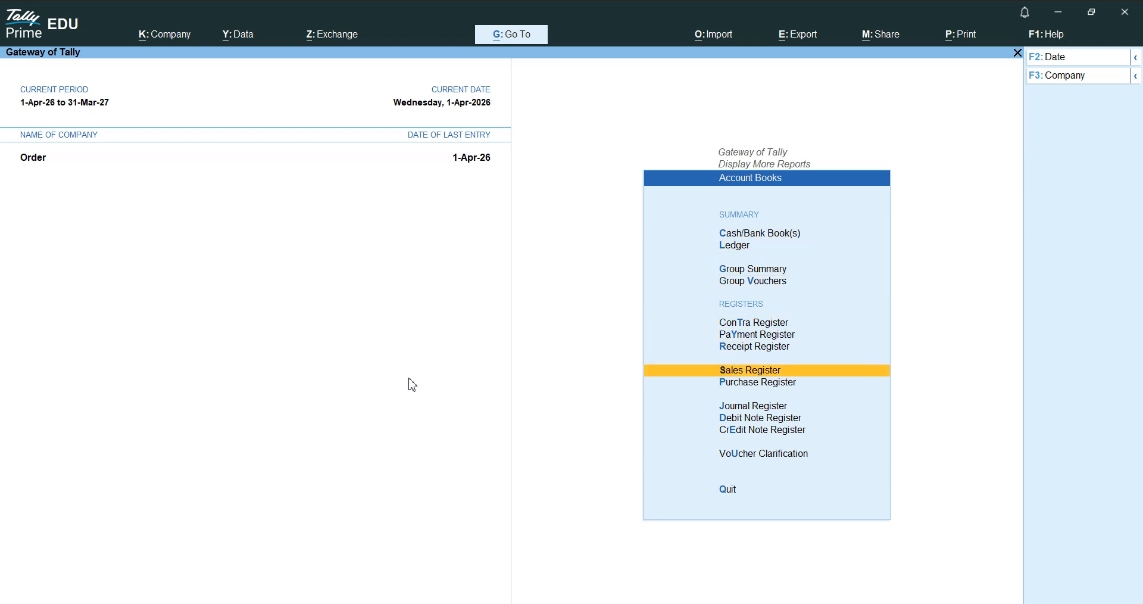
key(Down)
key(Up)
key(Down)
key(Up)
key(Escape)
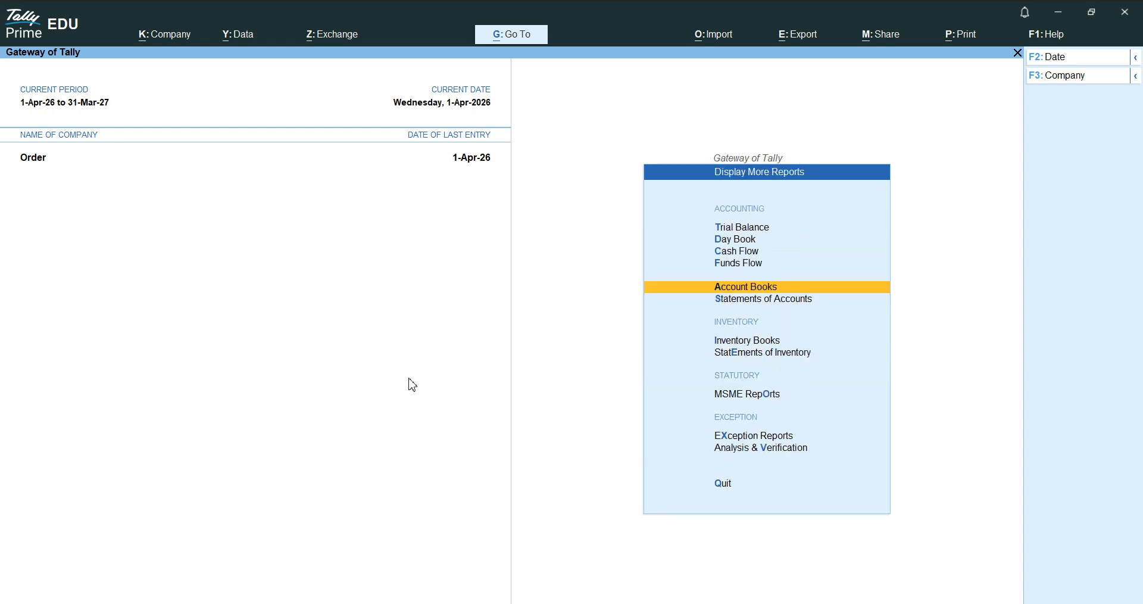
Look over the Receivables and Payables reports under Outstandings in Statements of Accounts, and return to the additional reports
key(Down)
key(Return)
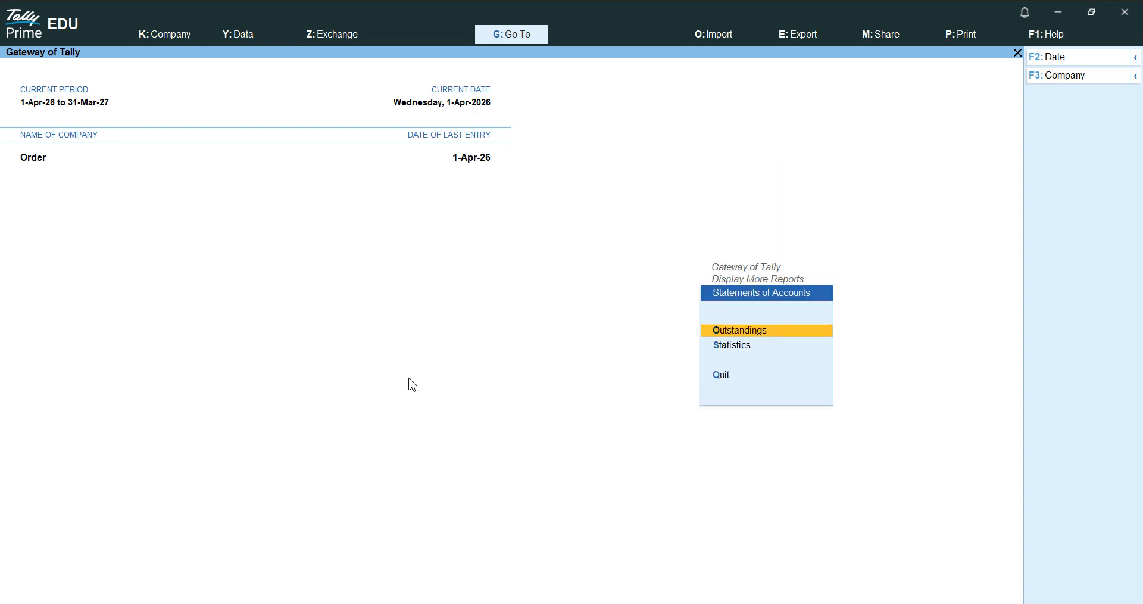
key(Return)
key(Down)
key(Up)
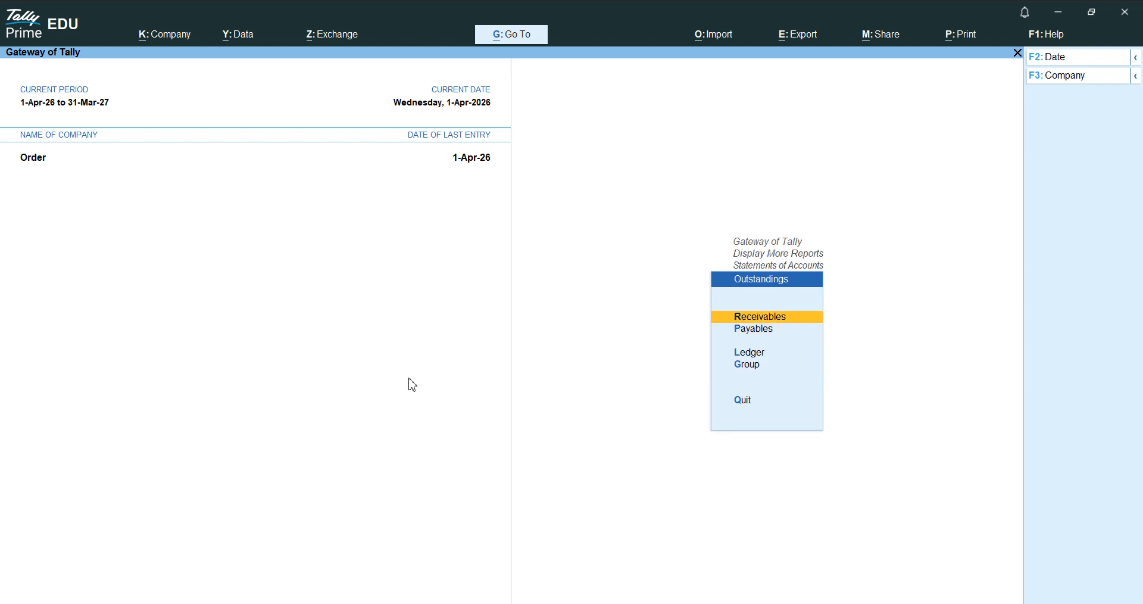
key(Down)
key(Escape)
key(Escape)
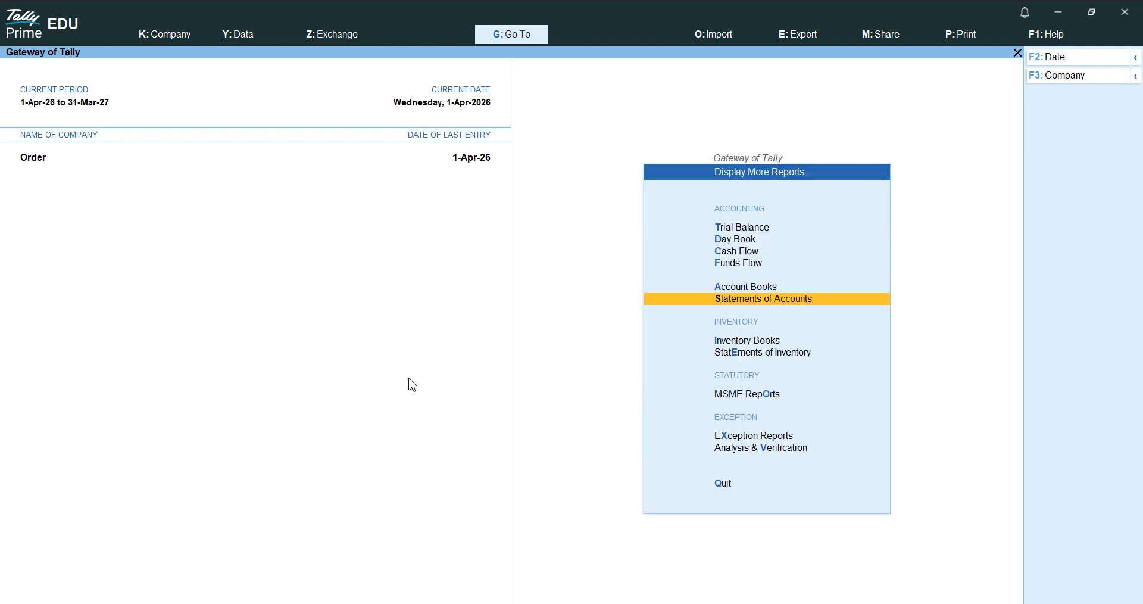
View the Stock Group Summary from Inventory Books, look into the Shoes group, and return to the inventory book list
key(Down)
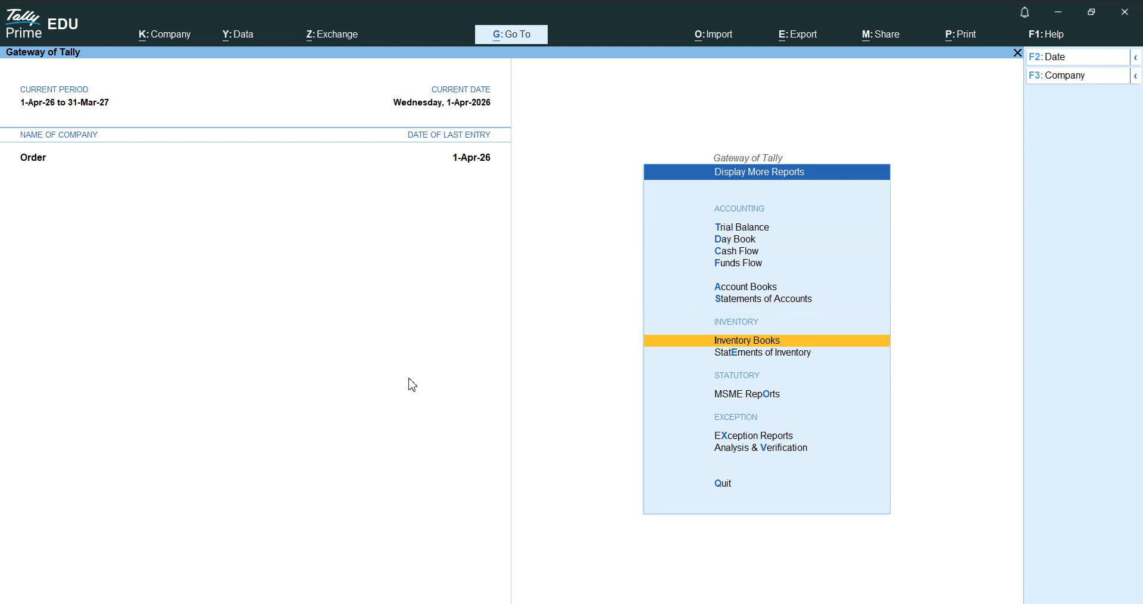
key(Return)
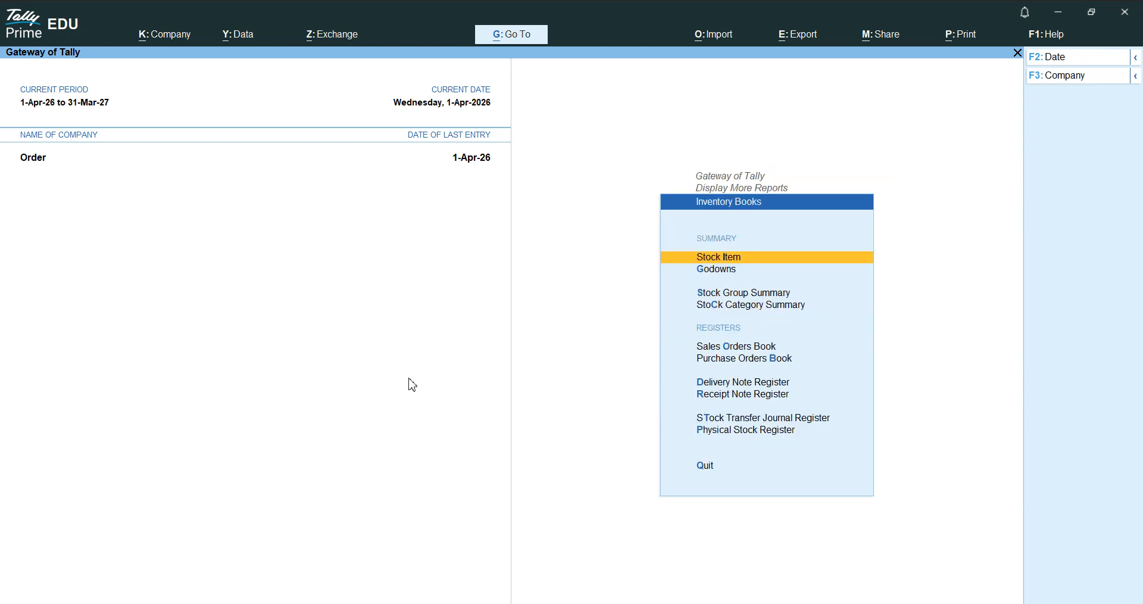
key(Down)
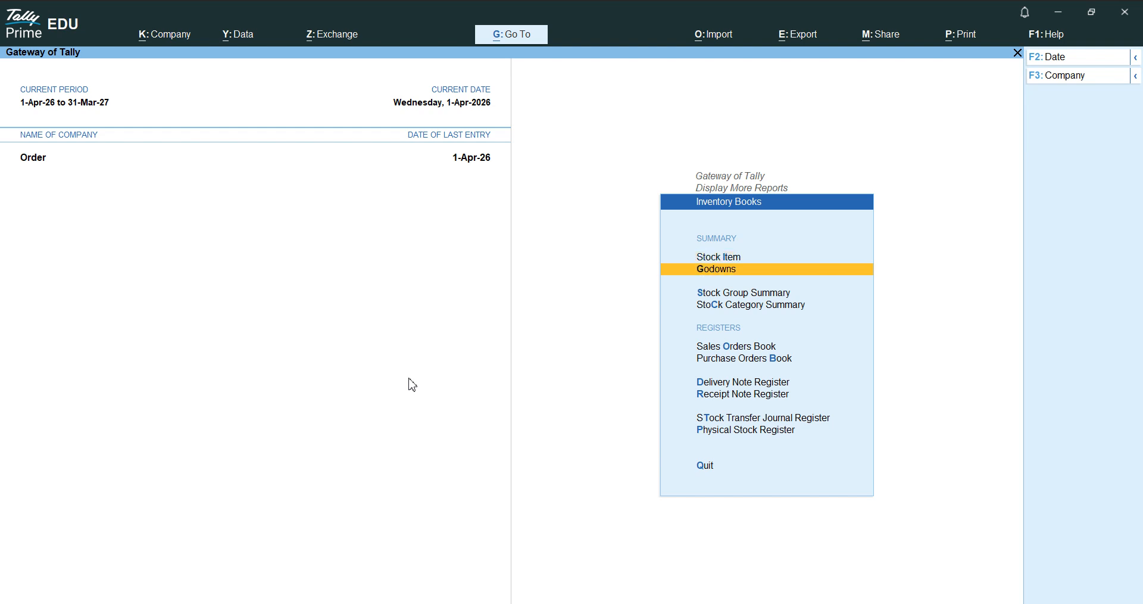
key(Down)
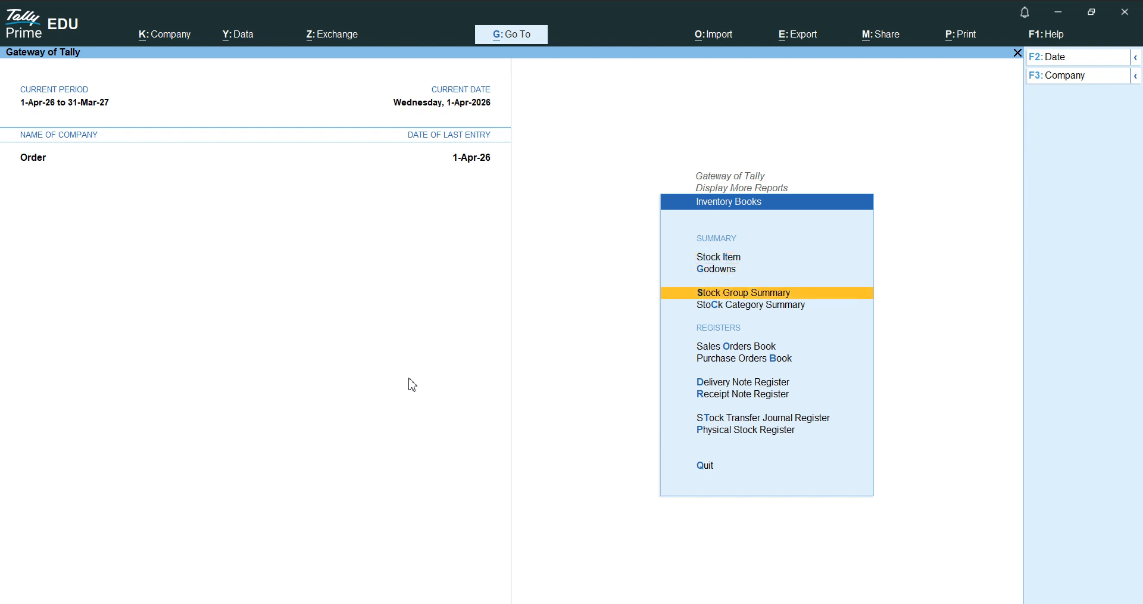
key(Return)
key(Return)
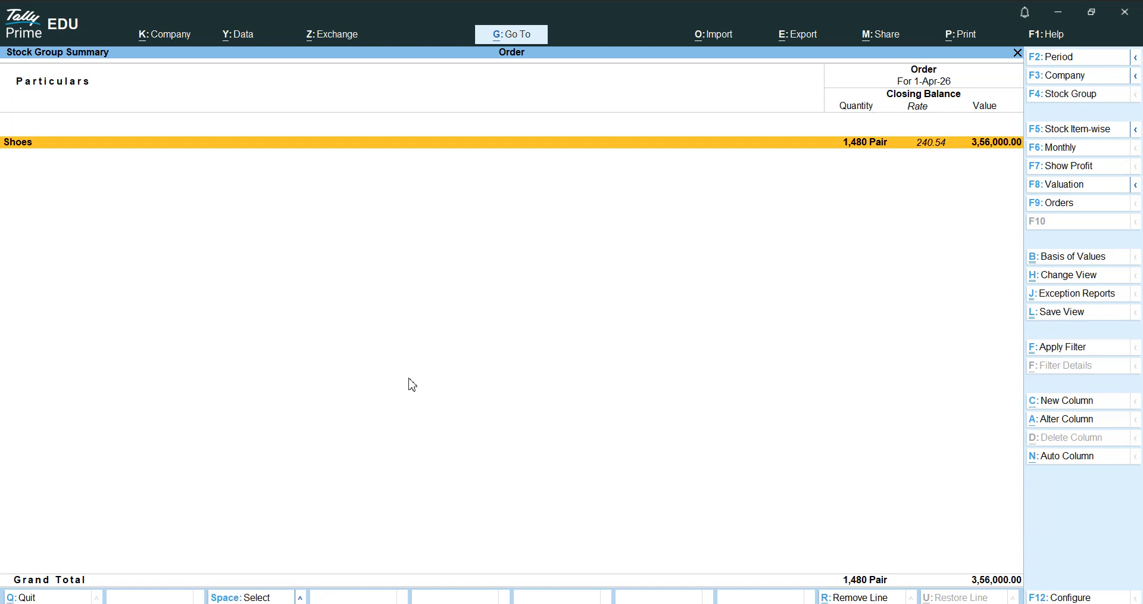
key(Return)
key(Escape)
key(Escape)
key(Escape)
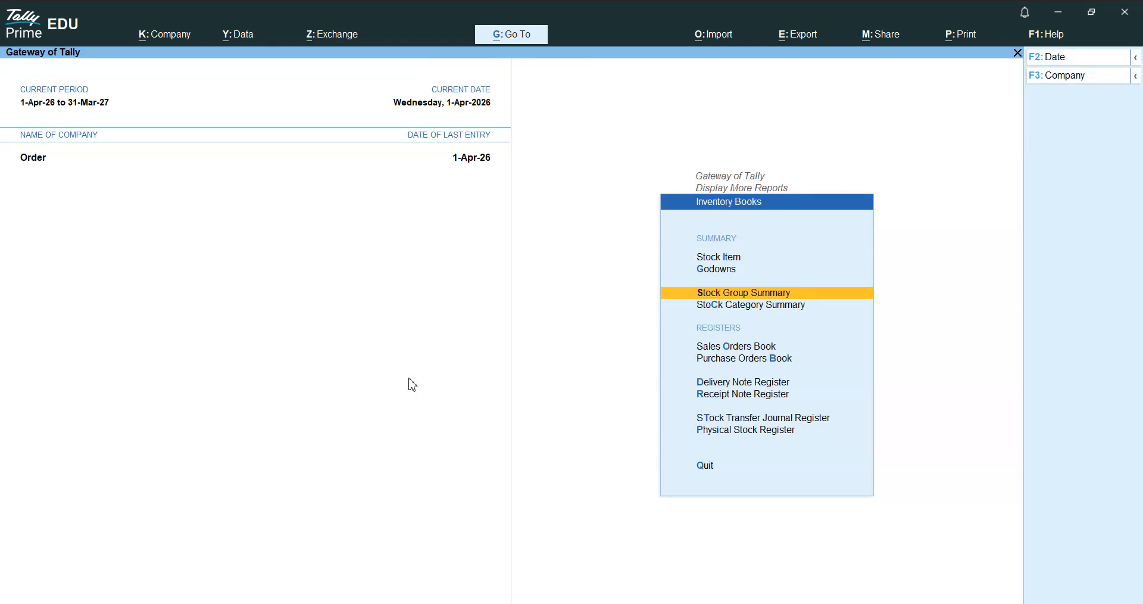
Open the April voucher register from the Sales Orders Book and show the order vouchers in detailed view
key(Down)
key(Down)
key(Down)
key(Up)
key(Return)
key(Return)
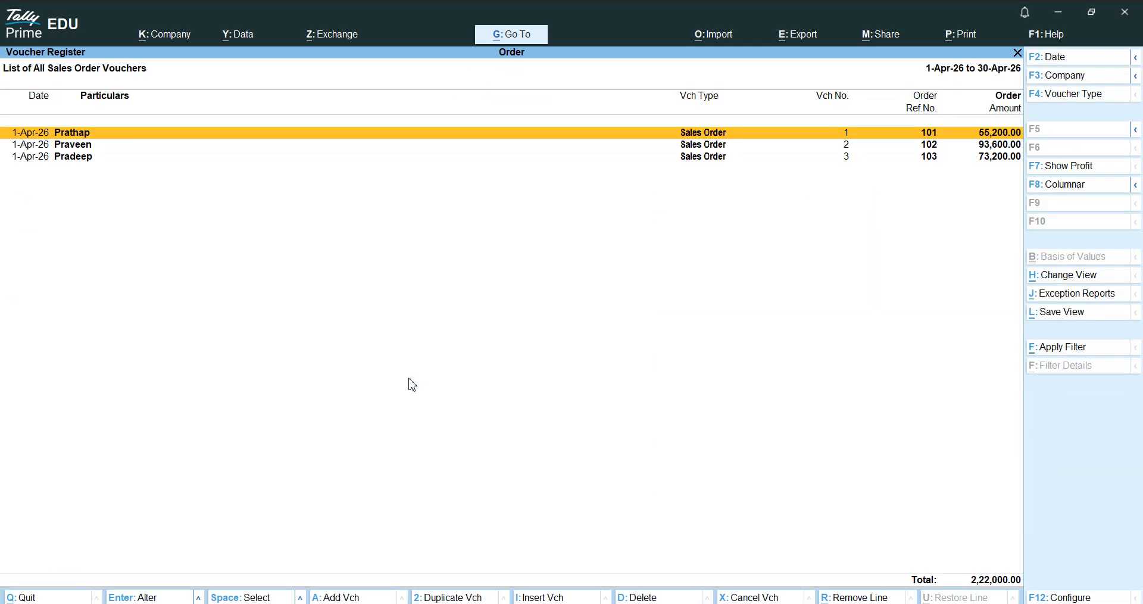
key(alt+F5)
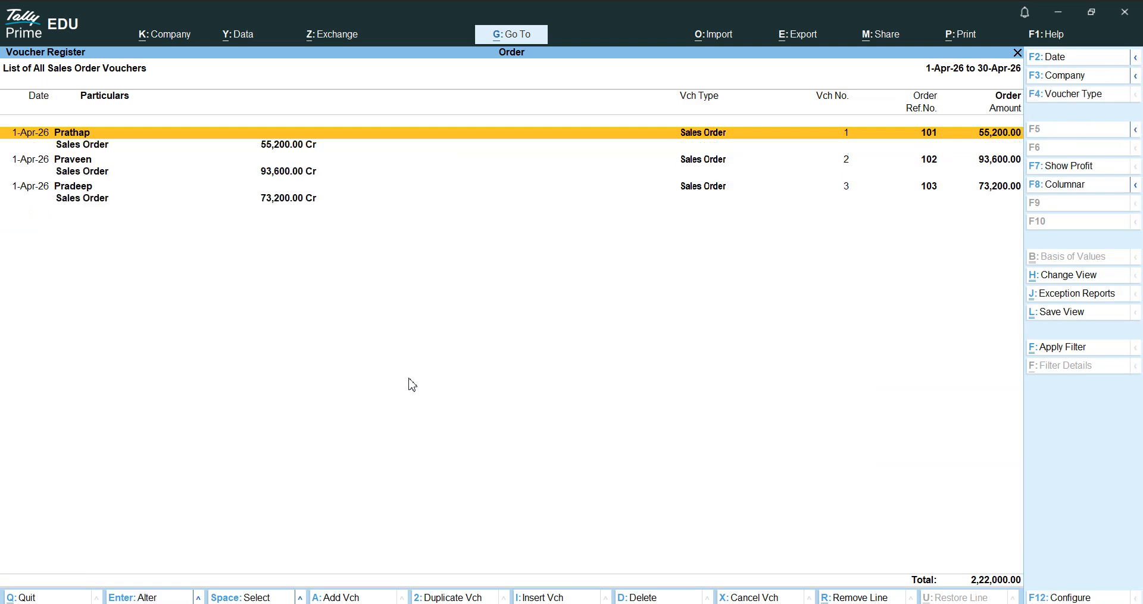
Close the sales order voucher register and leave Inventory Books, returning to the additional reports
key(Escape)
key(Escape)
key(Down)
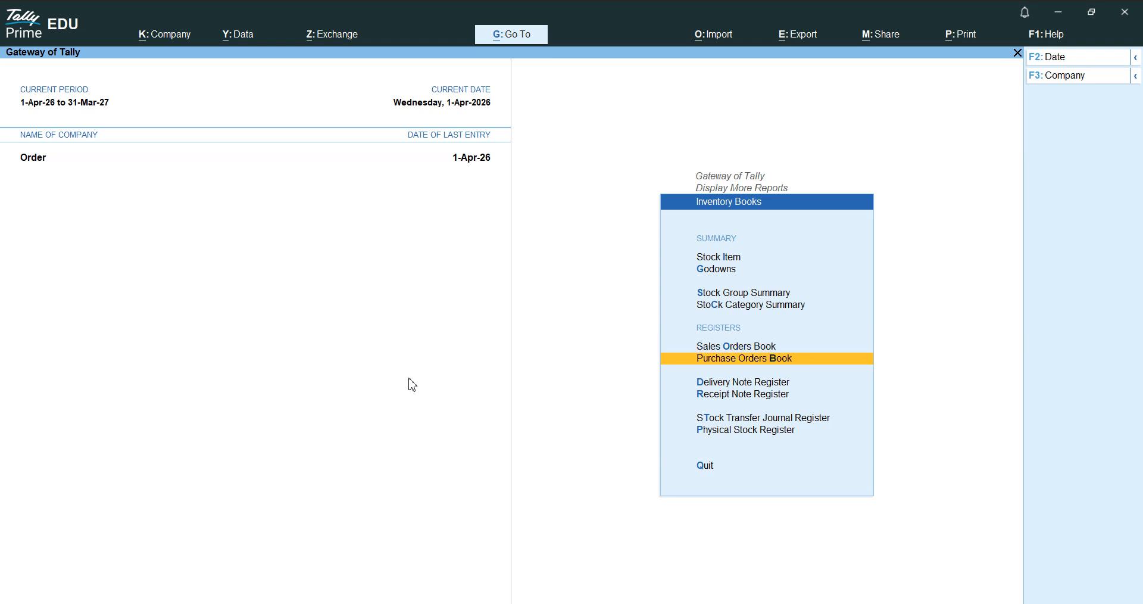
key(Down)
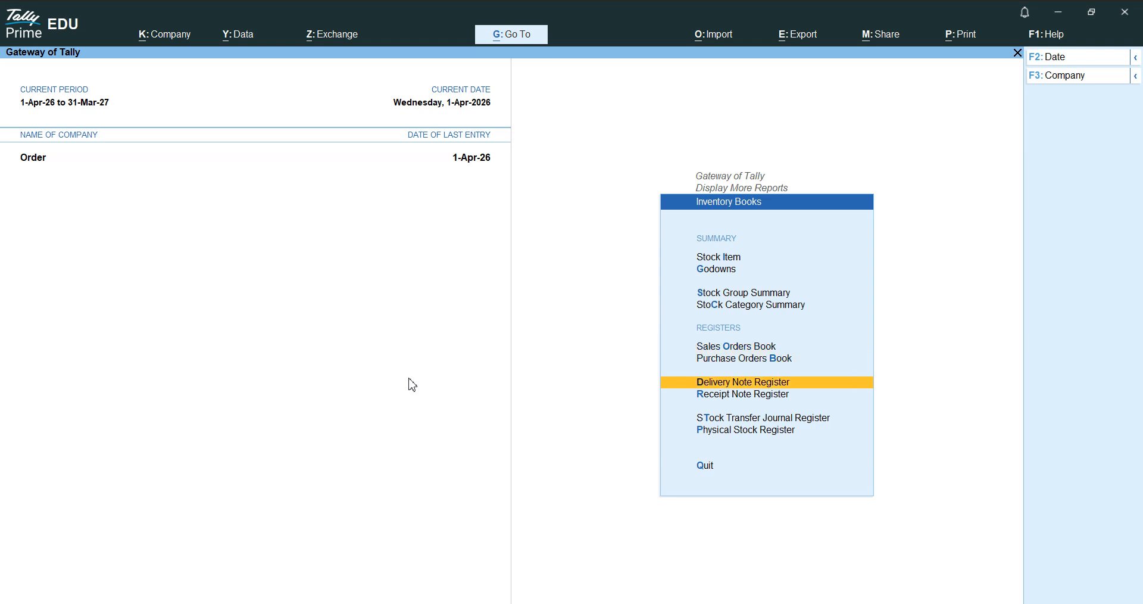
key(Down)
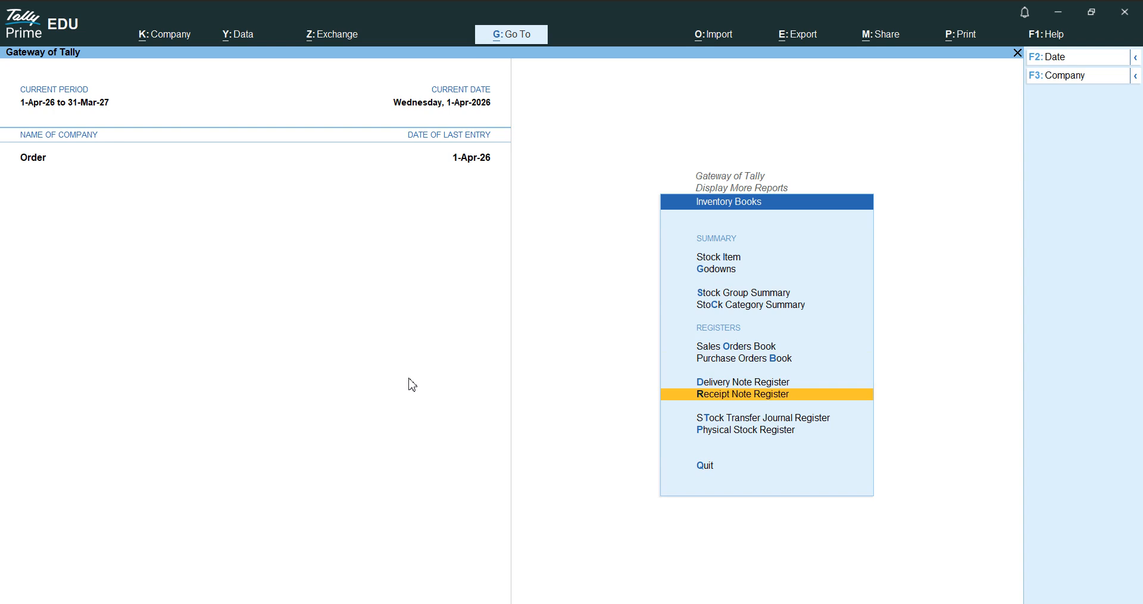
key(Escape)
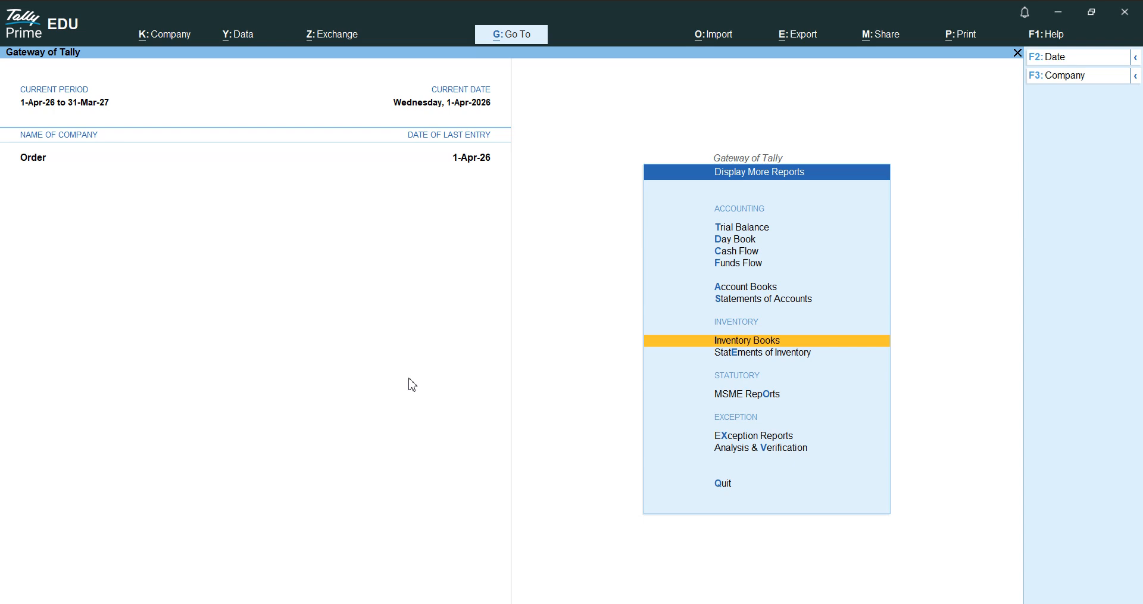
View the Stock Query report for the Adidas item in Statements of Inventory, and return to the statement list
key(Down)
key(Return)
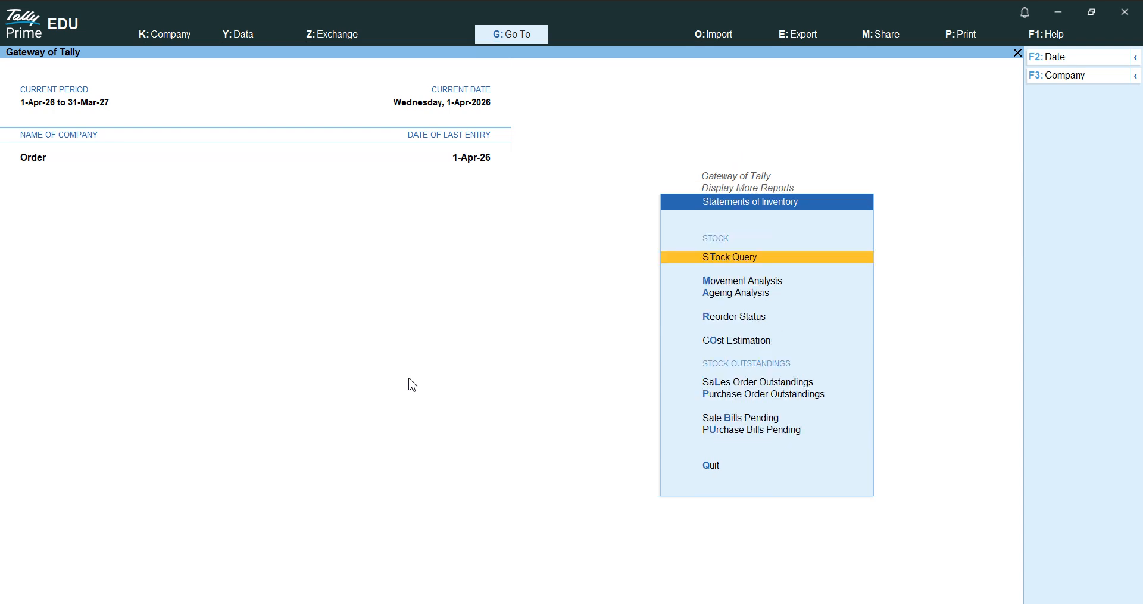
key(Return)
key(Return)
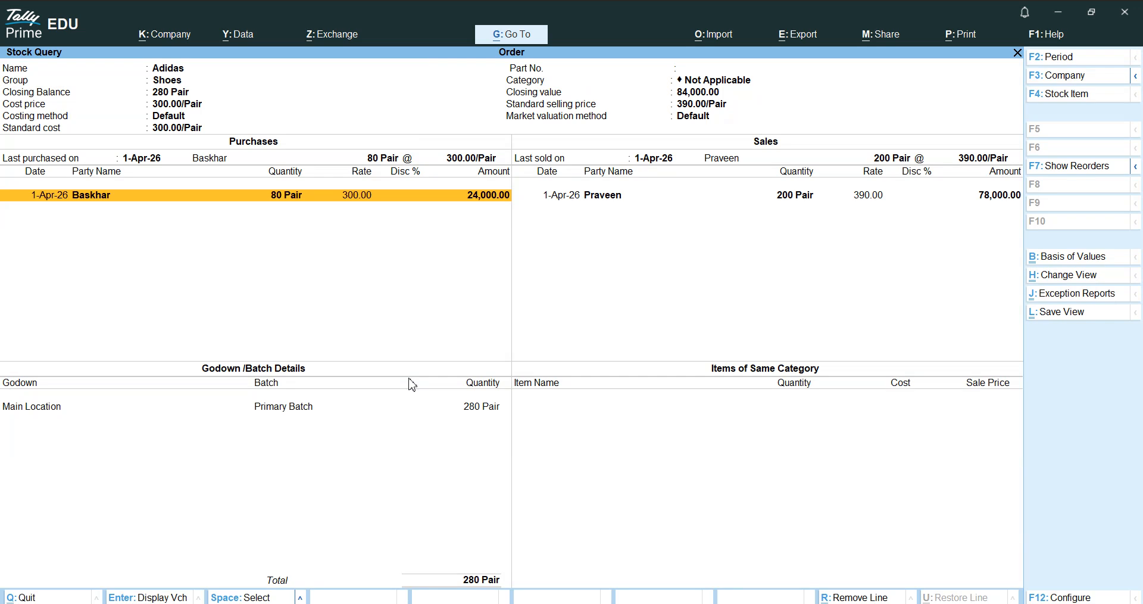
key(F4)
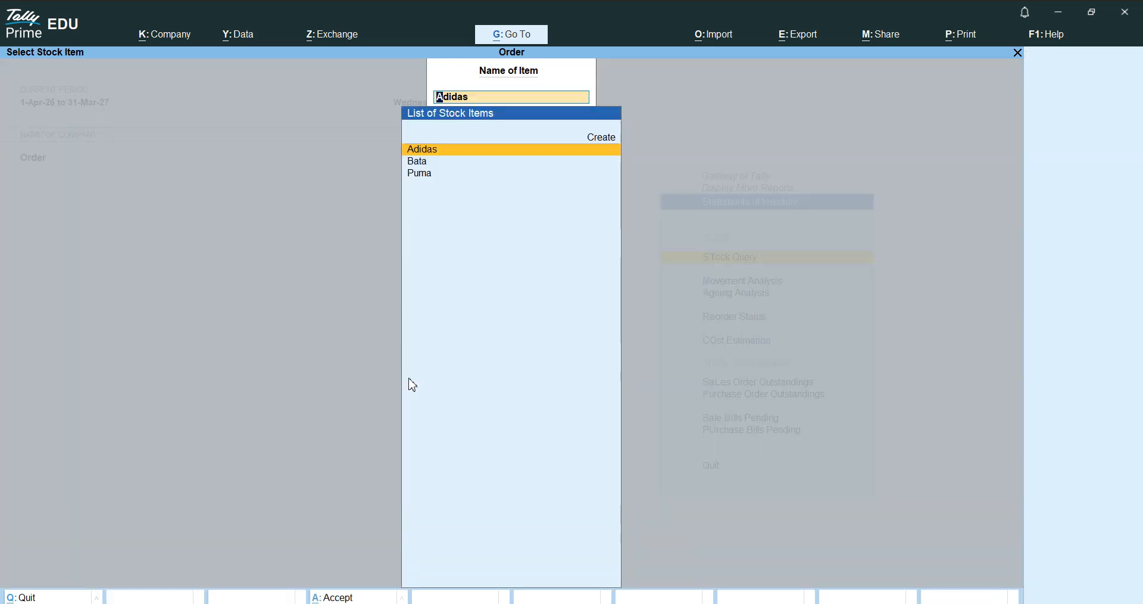
key(Return)
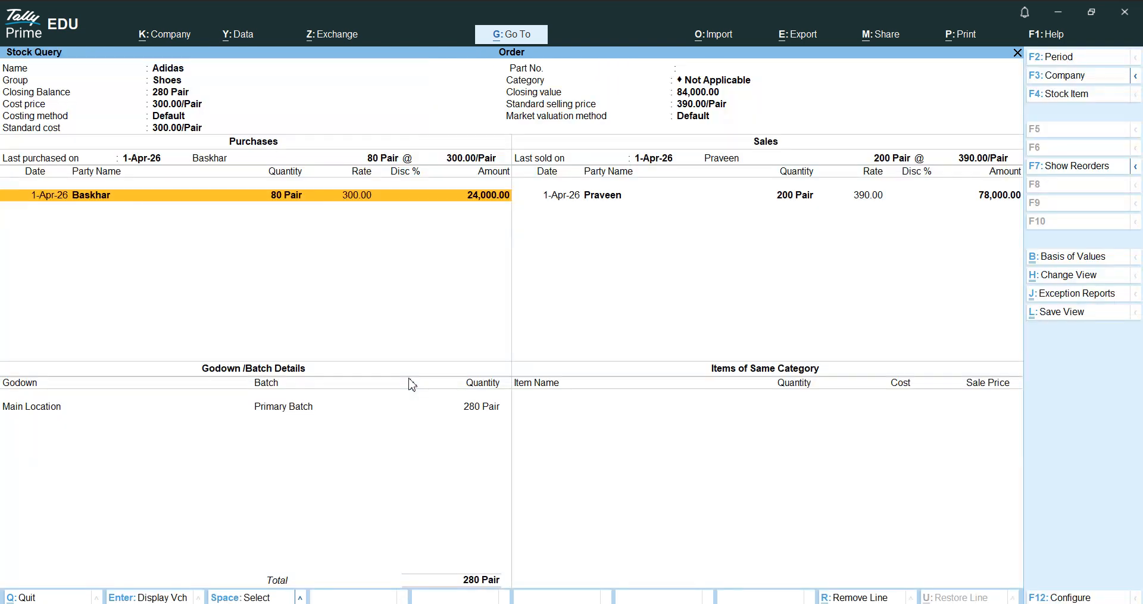
key(F4)
key(Escape)
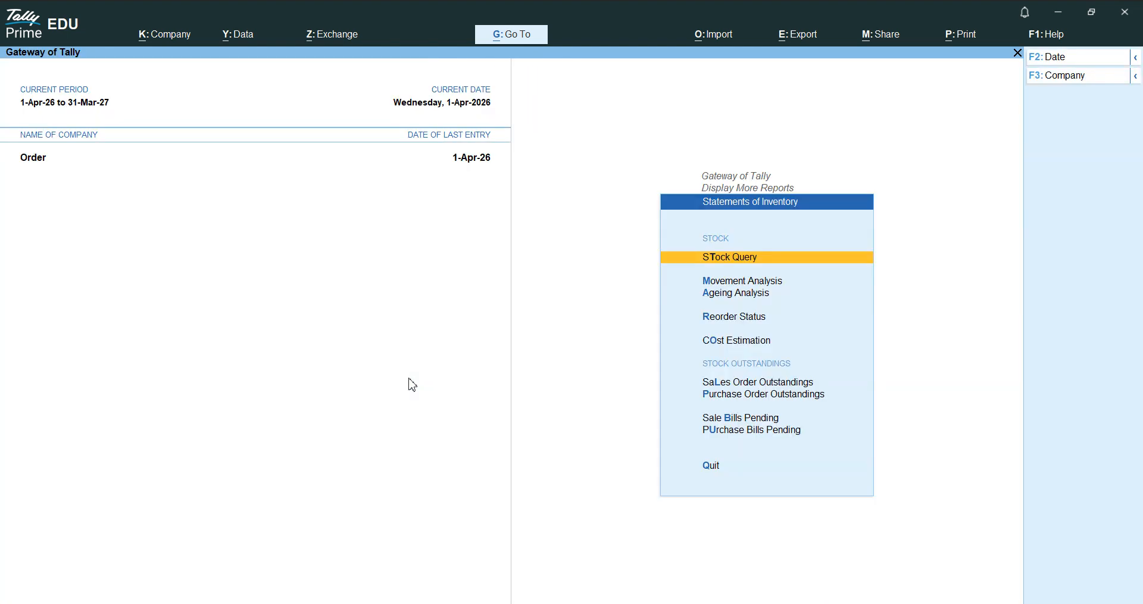
View the Stock Item Analysis for Adidas under Movement Analysis, and return to the inventory statements
key(Down)
key(Return)
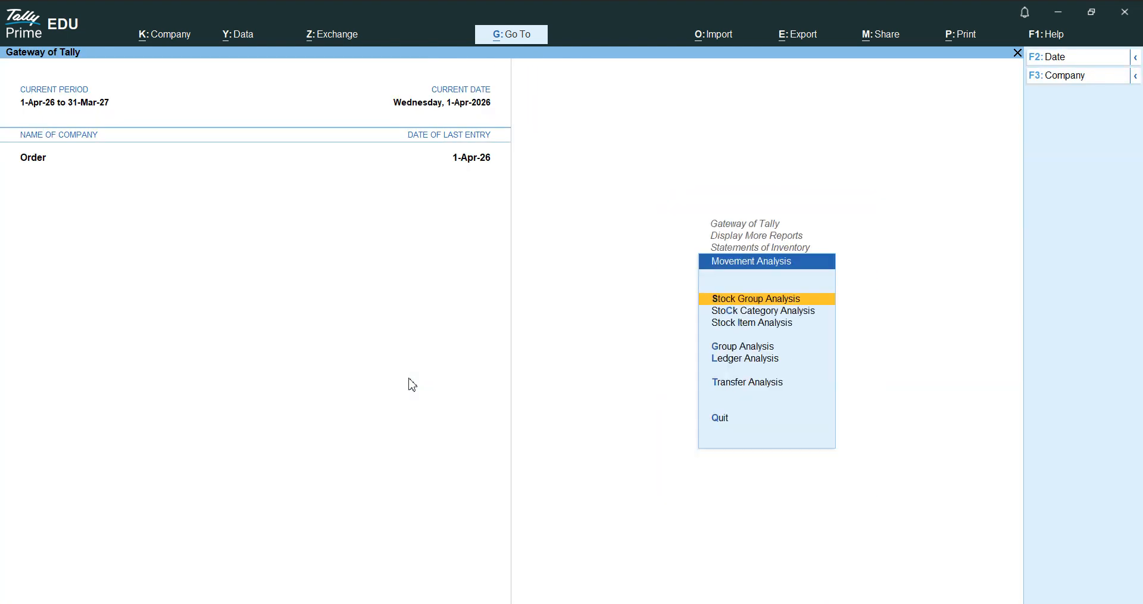
key(Down)
key(Down)
key(Return)
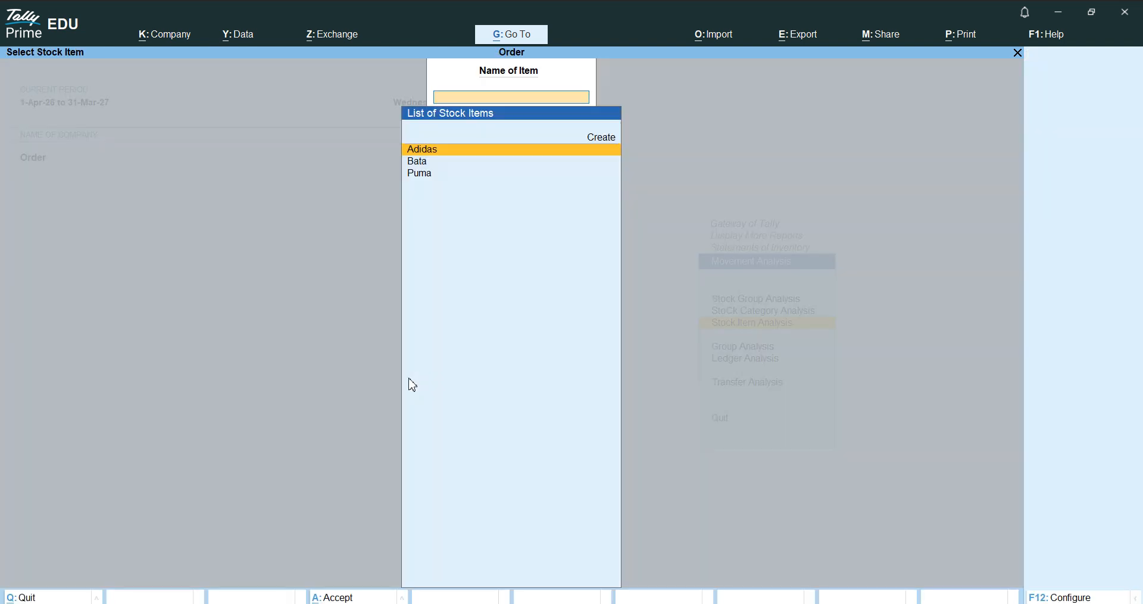
key(Return)
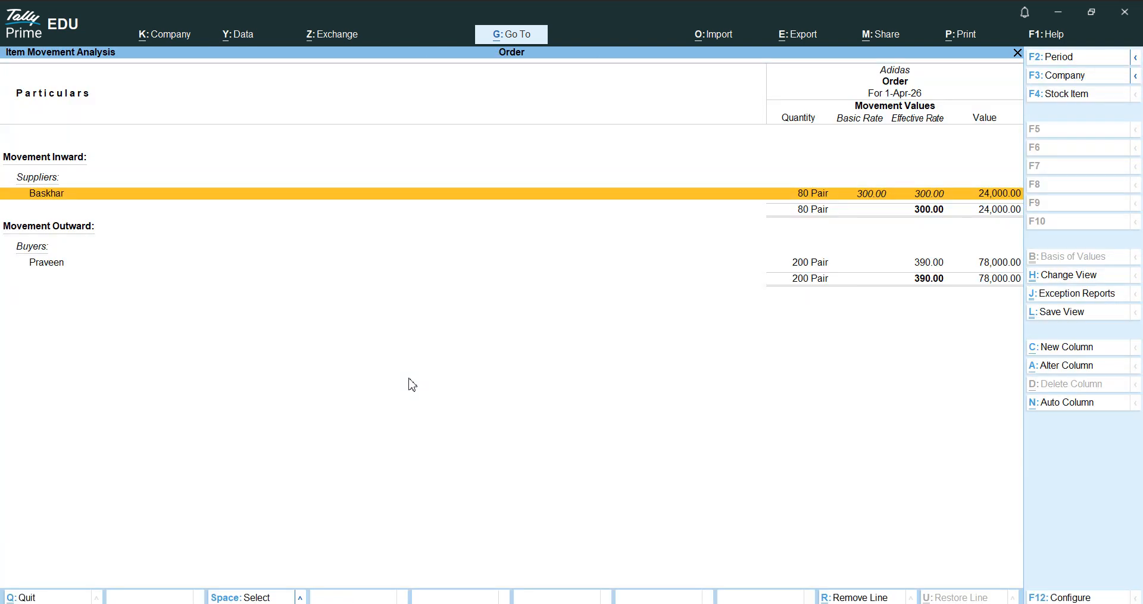
key(Escape)
key(Escape)
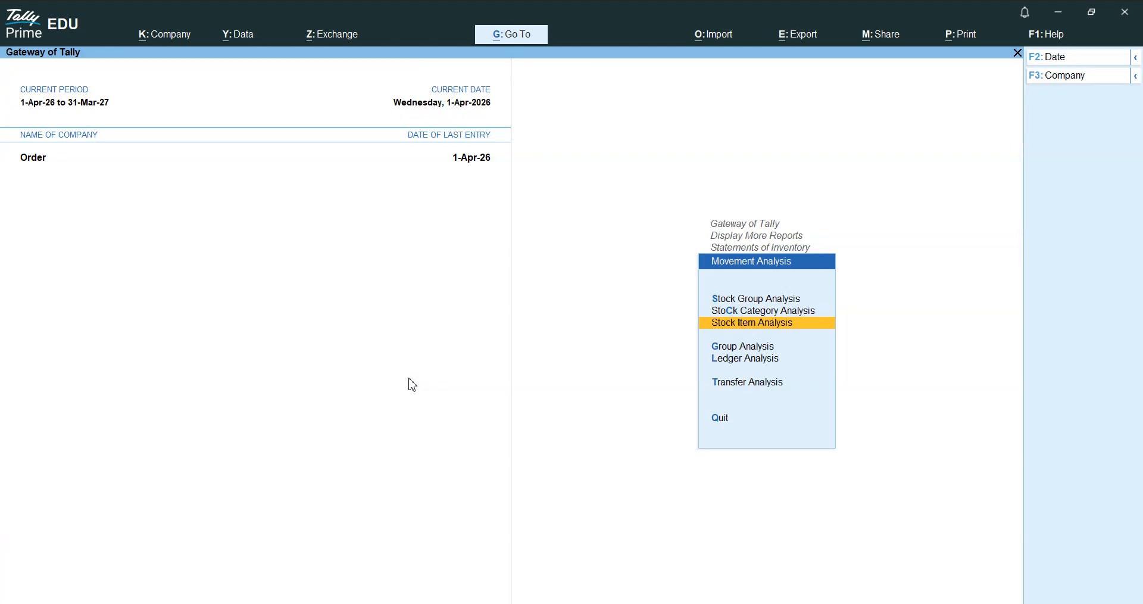
key(Escape)
View the Reorder Status by stock group for the Primary group, and return to the inventory statements
key(Down)
key(Down)
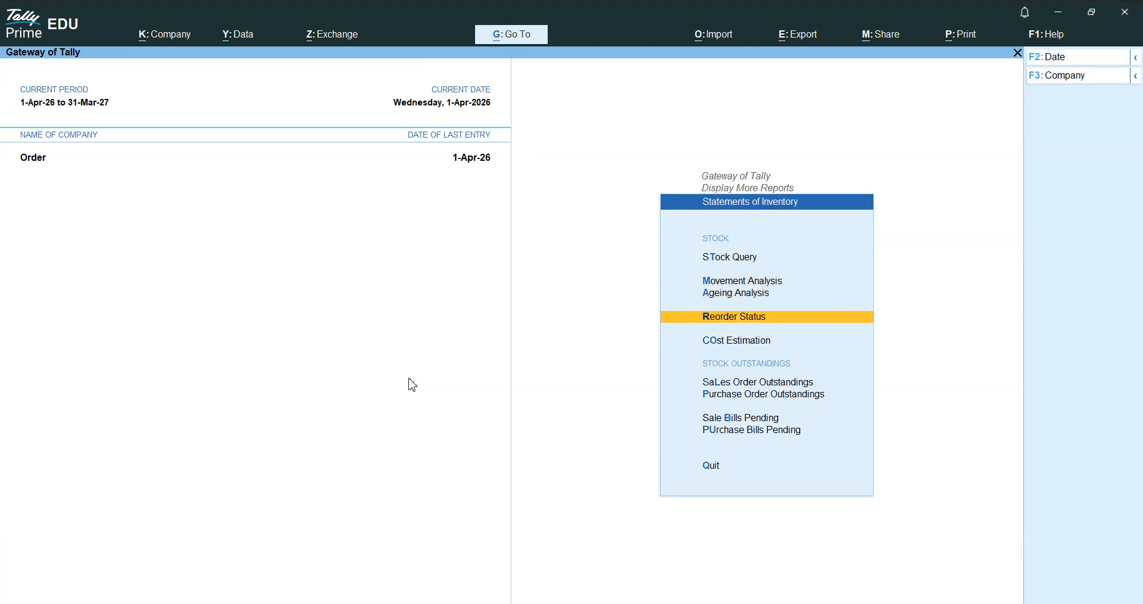
key(Return)
key(Return)
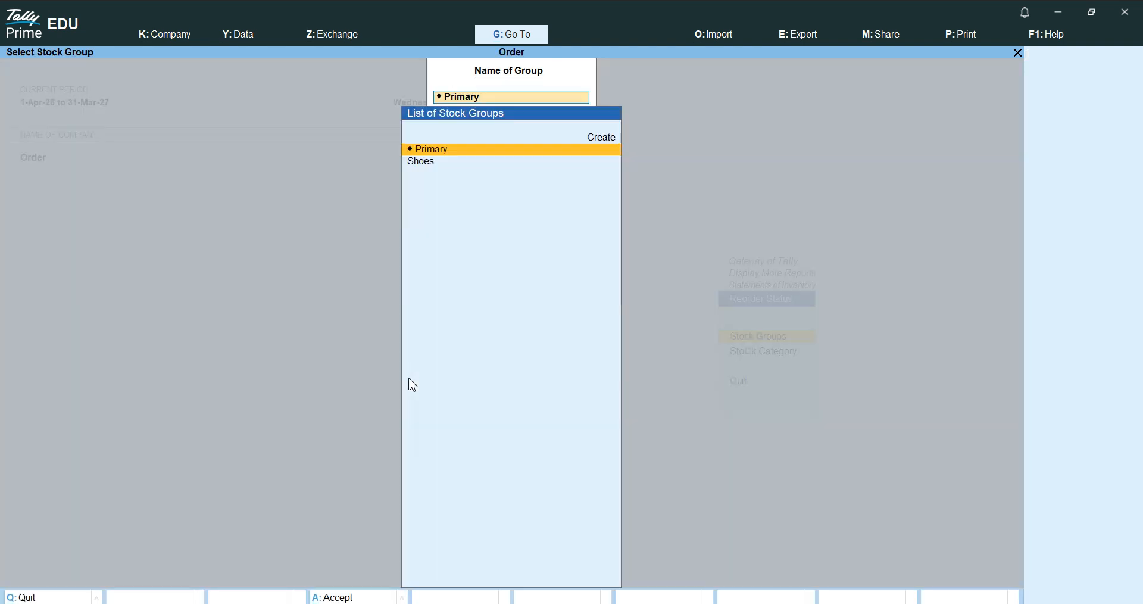
key(Return)
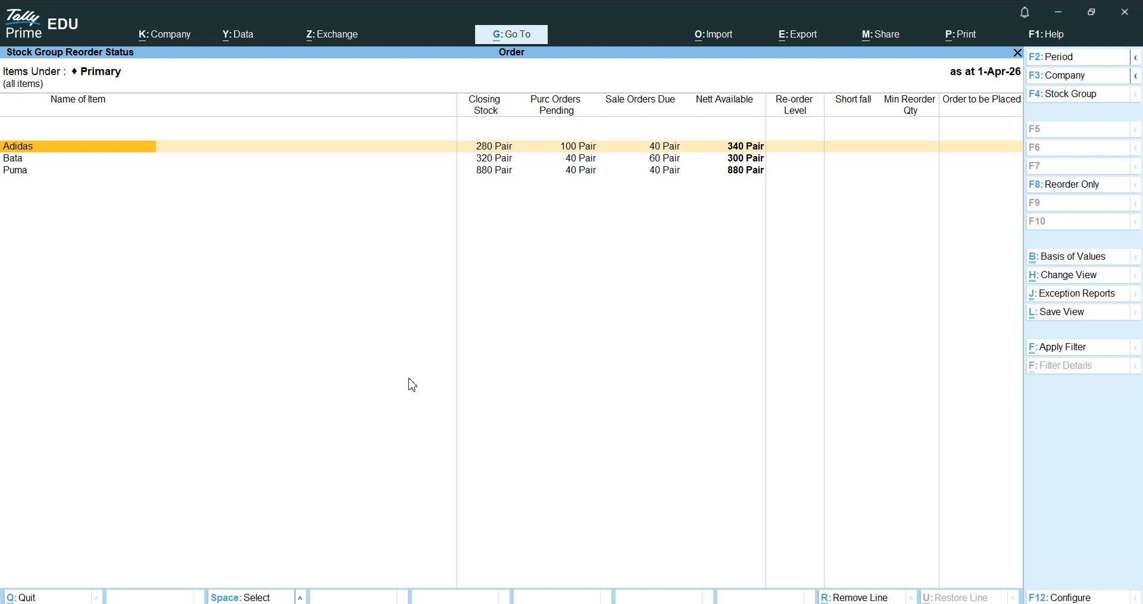
key(Escape)
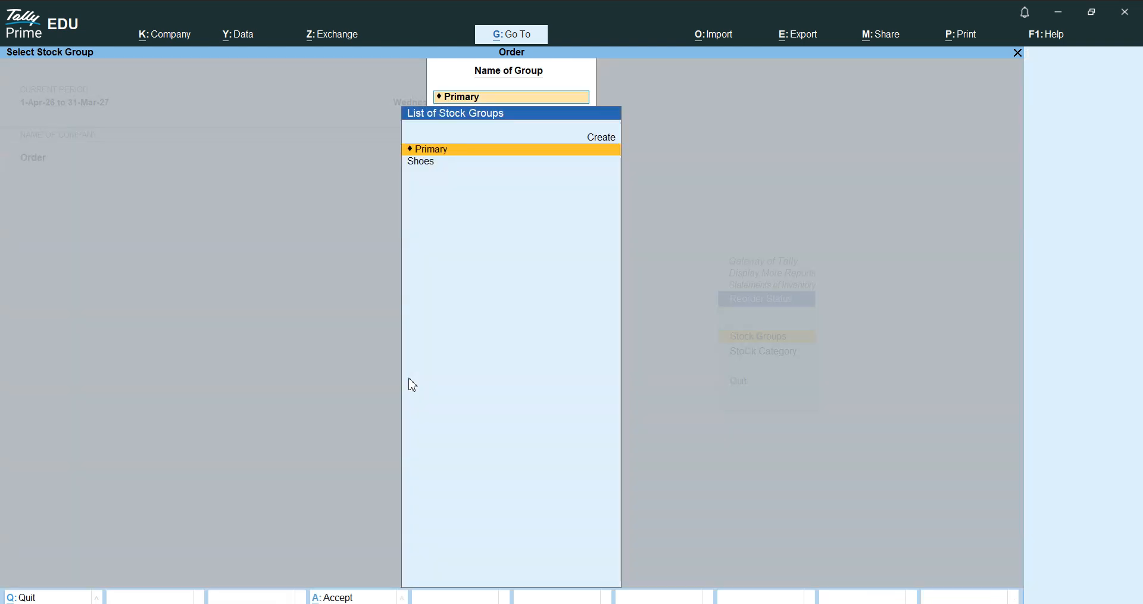
key(Escape)
key(Escape)
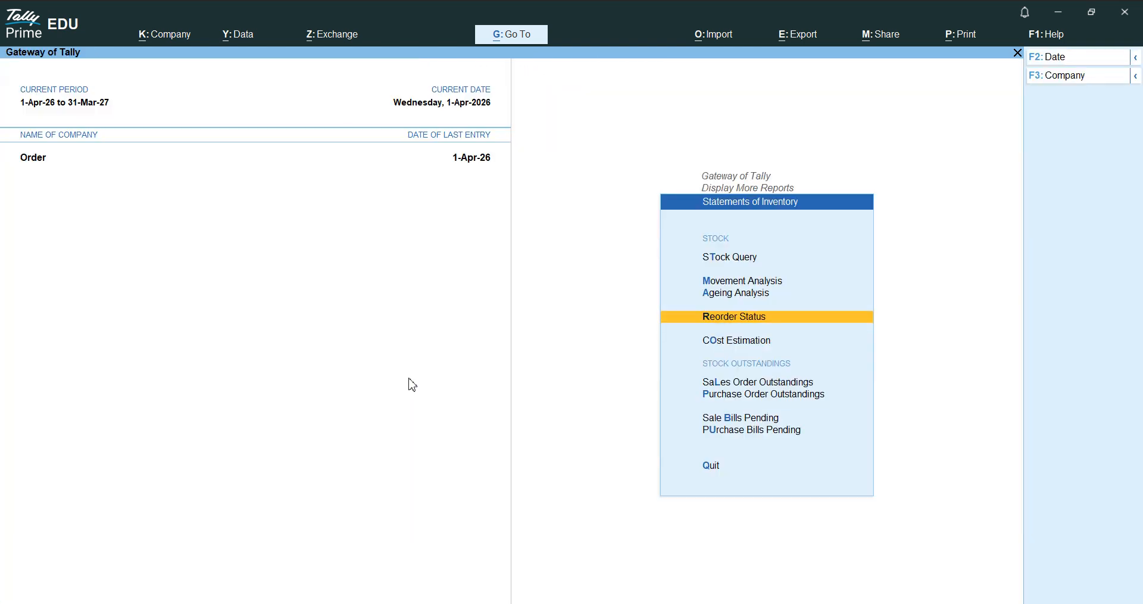
key(Return)
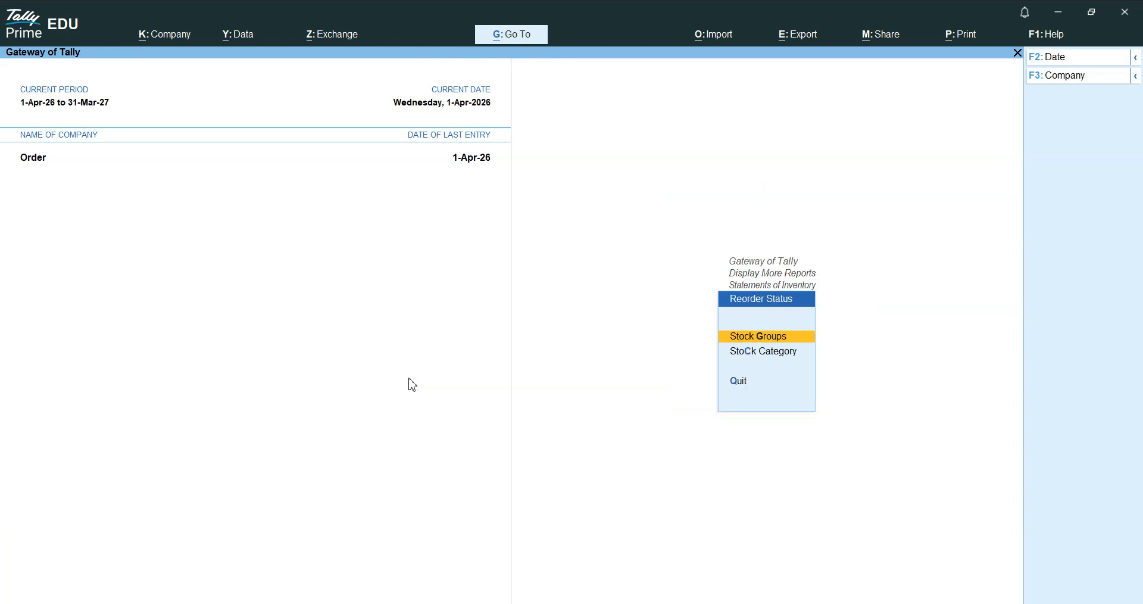
key(Down)
key(Escape)
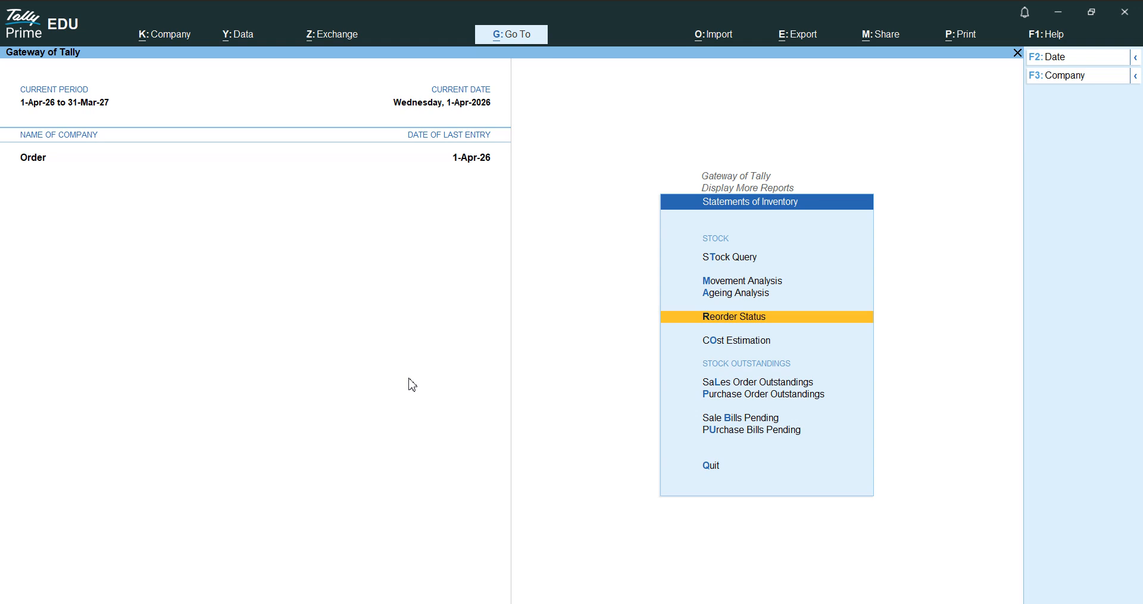
View the Sales Order Outstandings by stock group for the Primary group, and return to the inventory statements
key(Down)
key(Down)
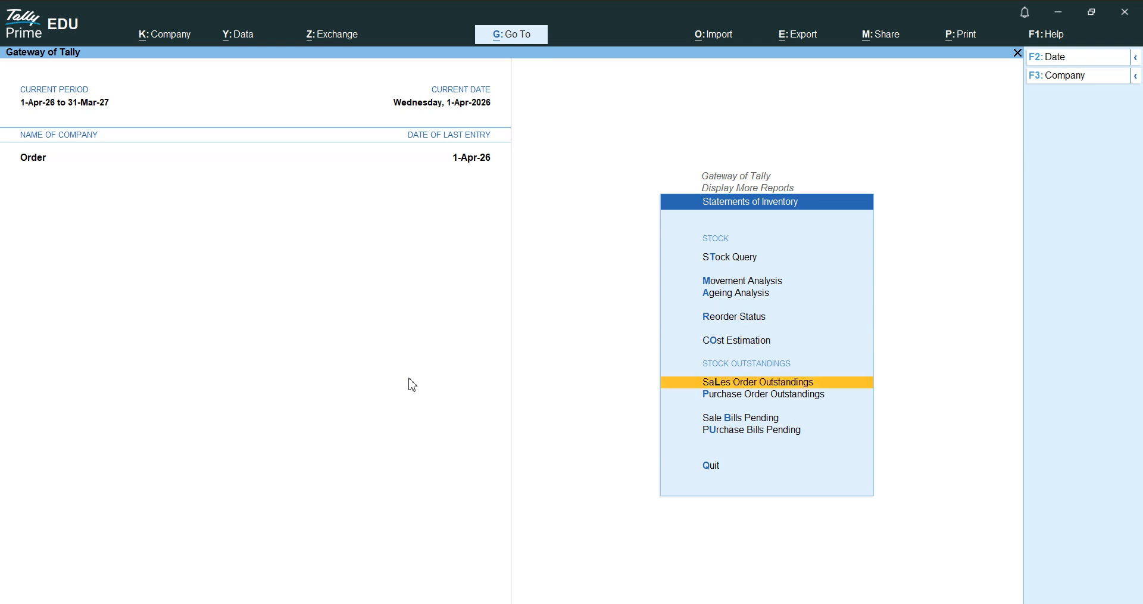
key(Return)
key(Return)
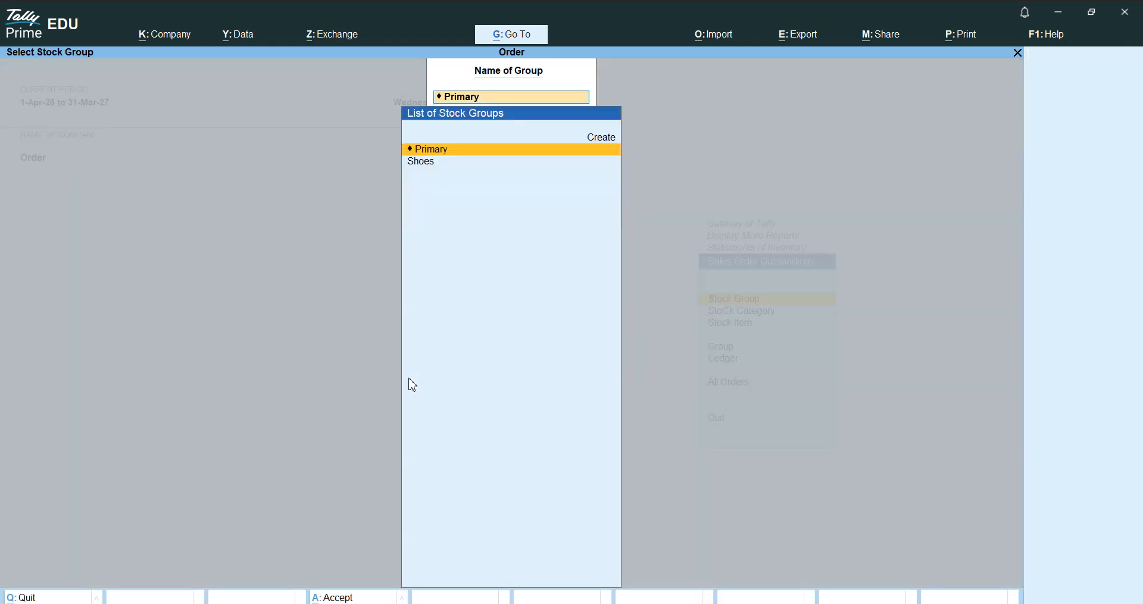
key(Return)
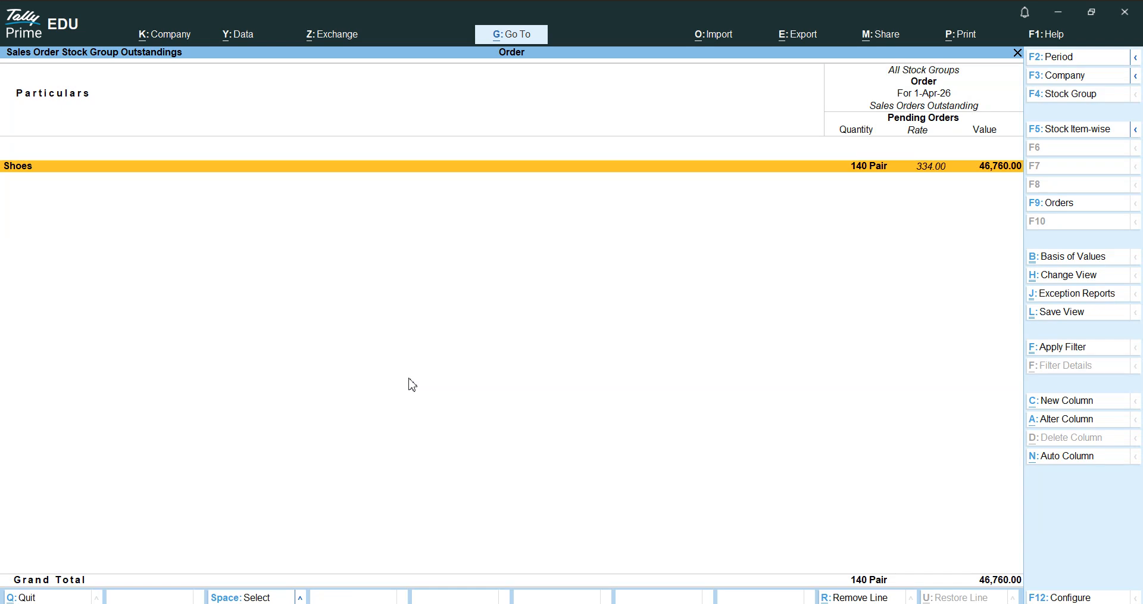
key(Escape)
key(Escape)
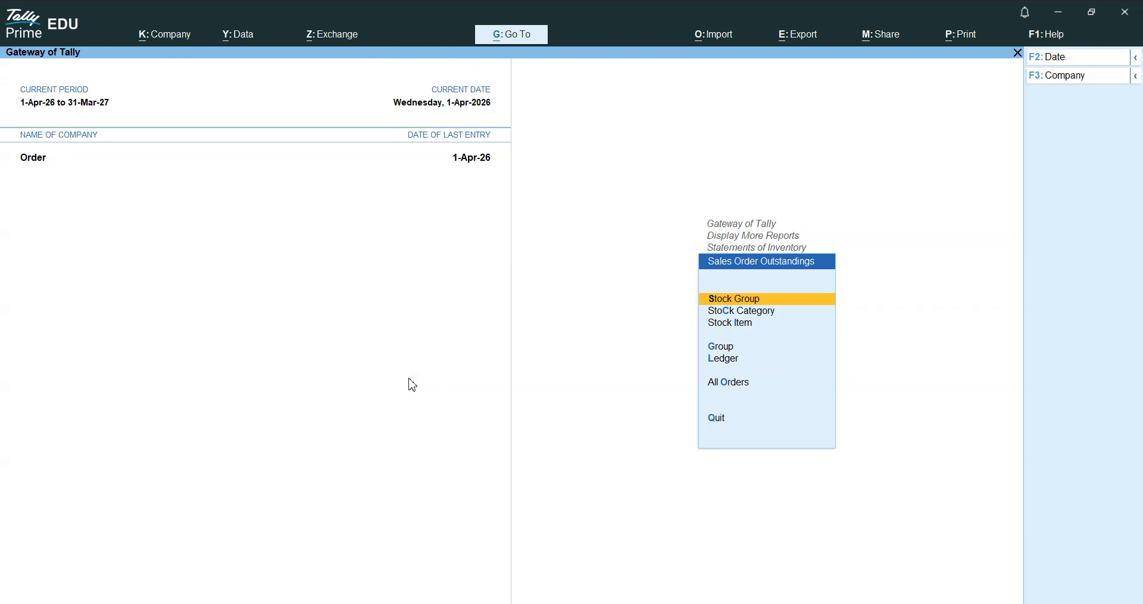
key(Escape)
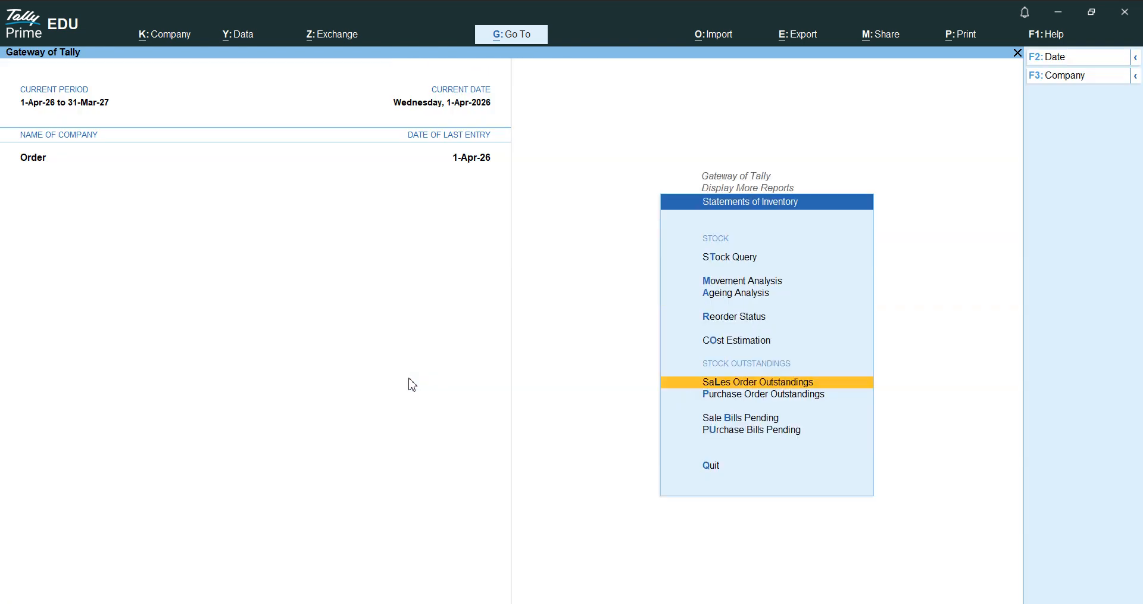
Check the Sale Bills Pending and Purchase Bills Pending reports, and return to the additional reports
key(Down)
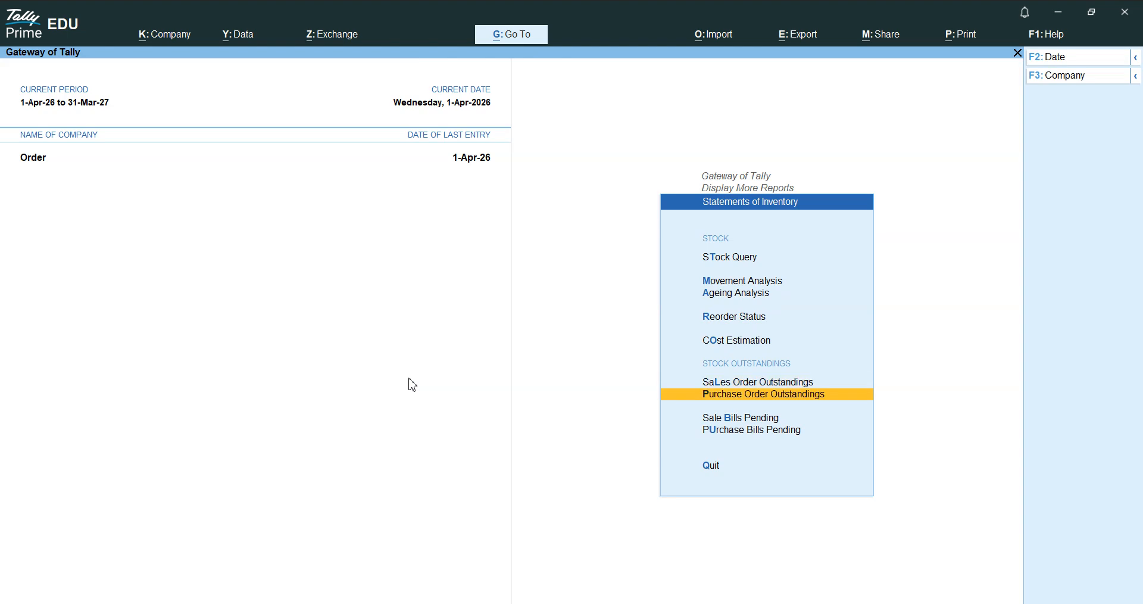
key(Up)
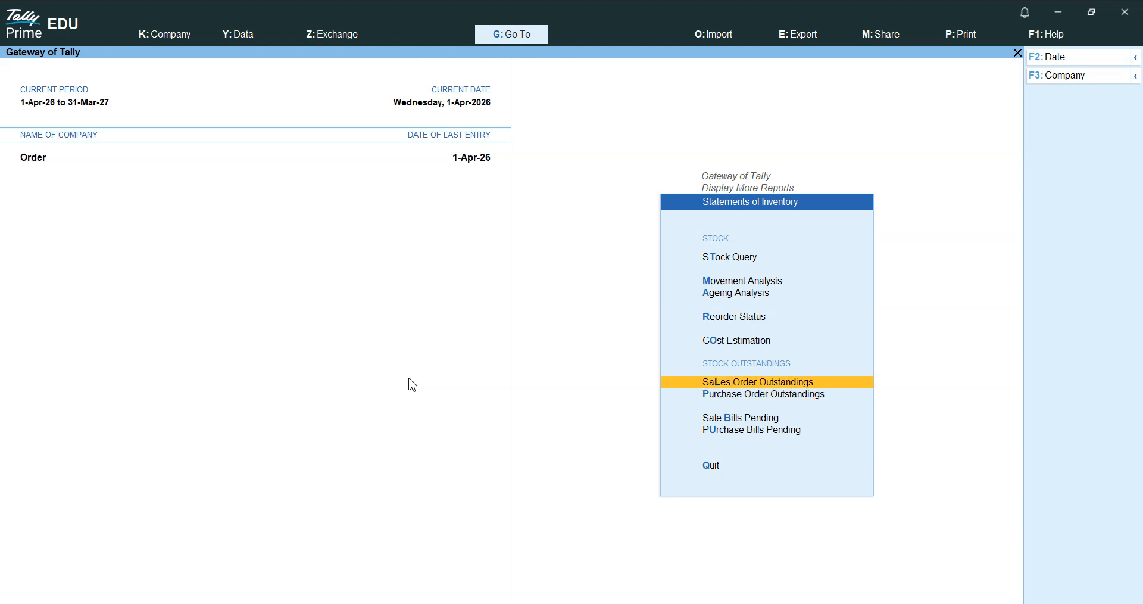
key(Down)
key(Down)
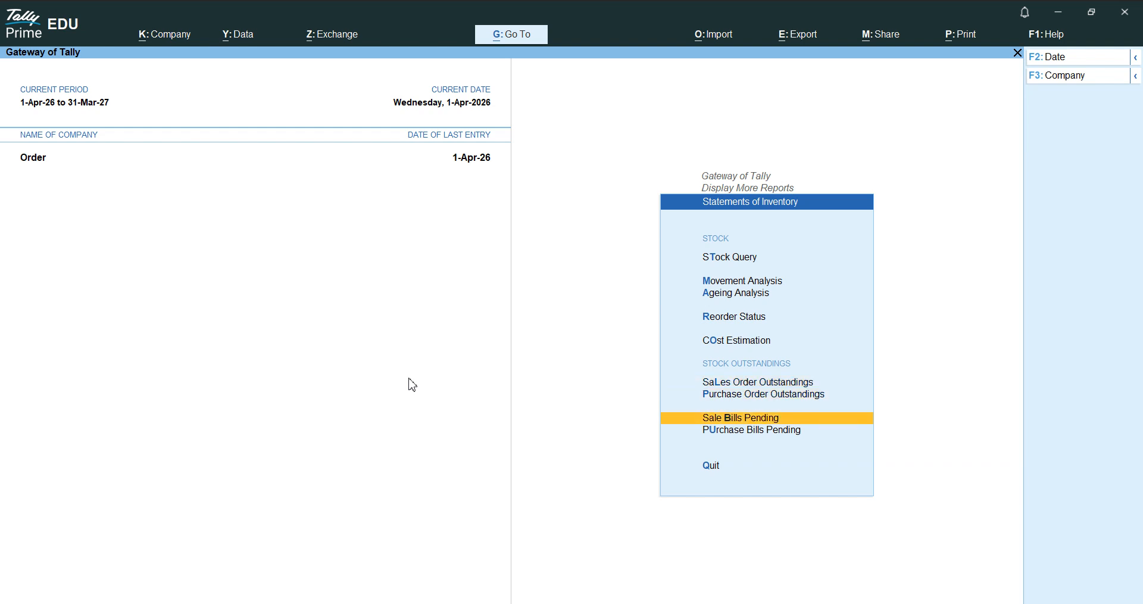
key(Return)
key(Escape)
key(Down)
key(Return)
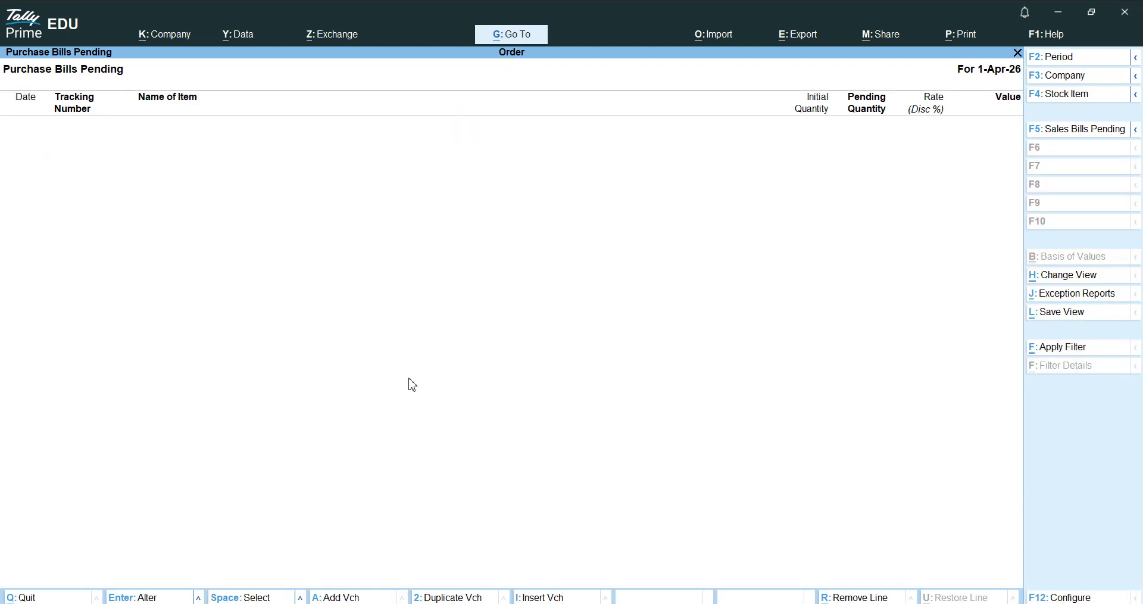
key(Escape)
key(Escape)
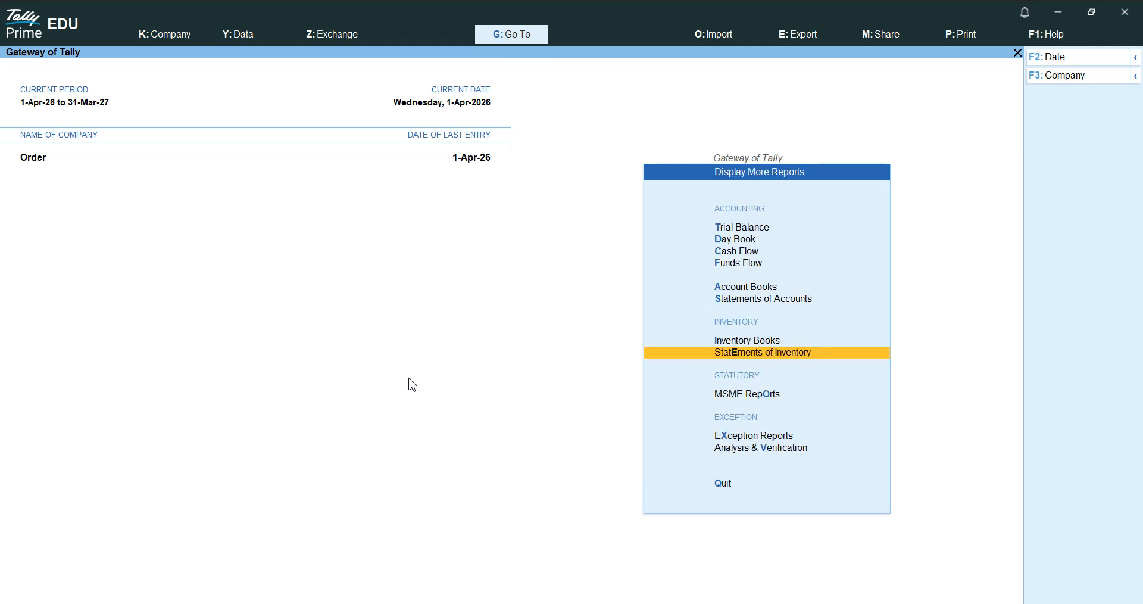